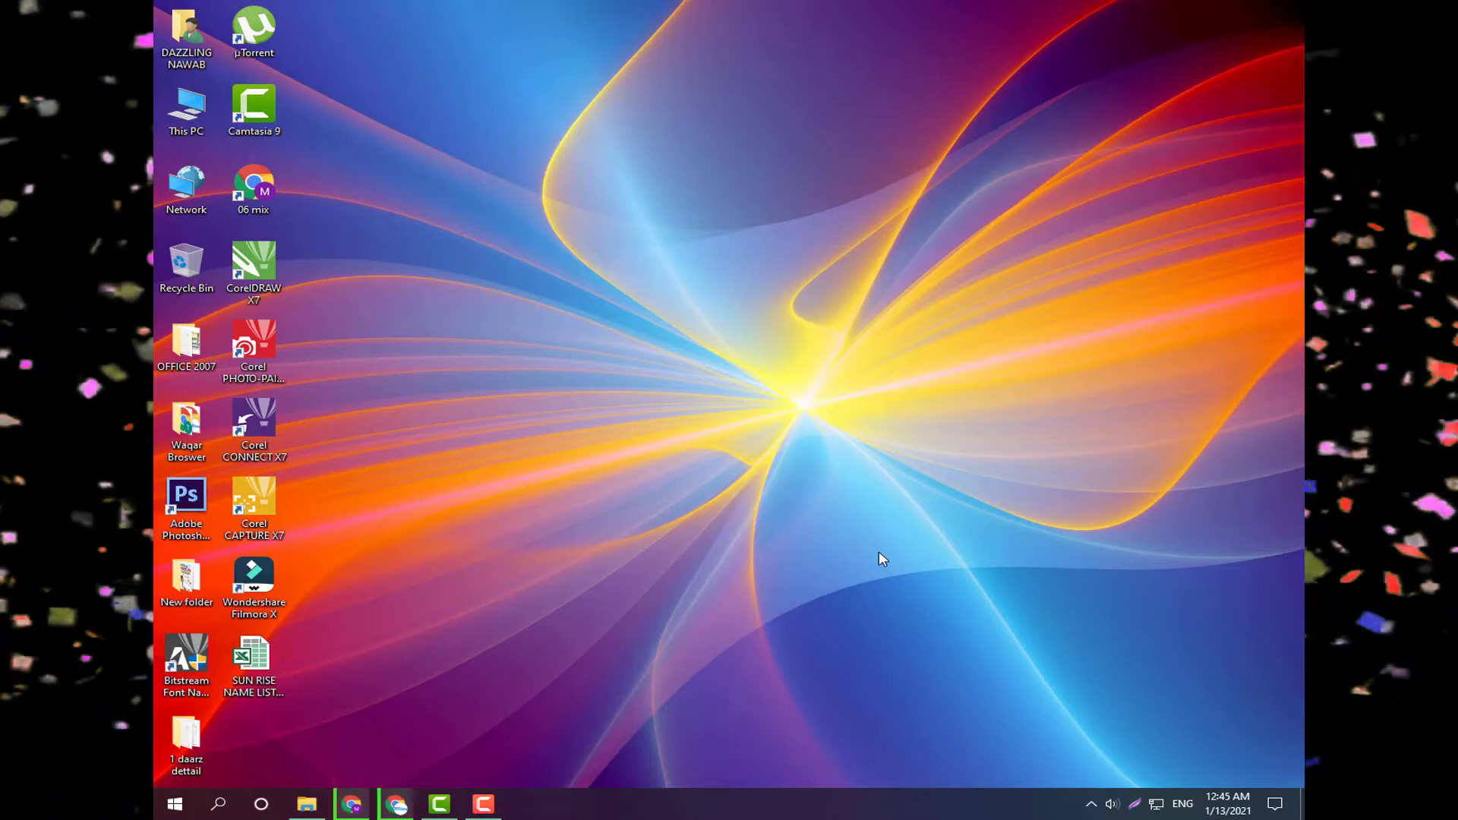
right_click(618, 514)
left_click(671, 562)
right_click(580, 501)
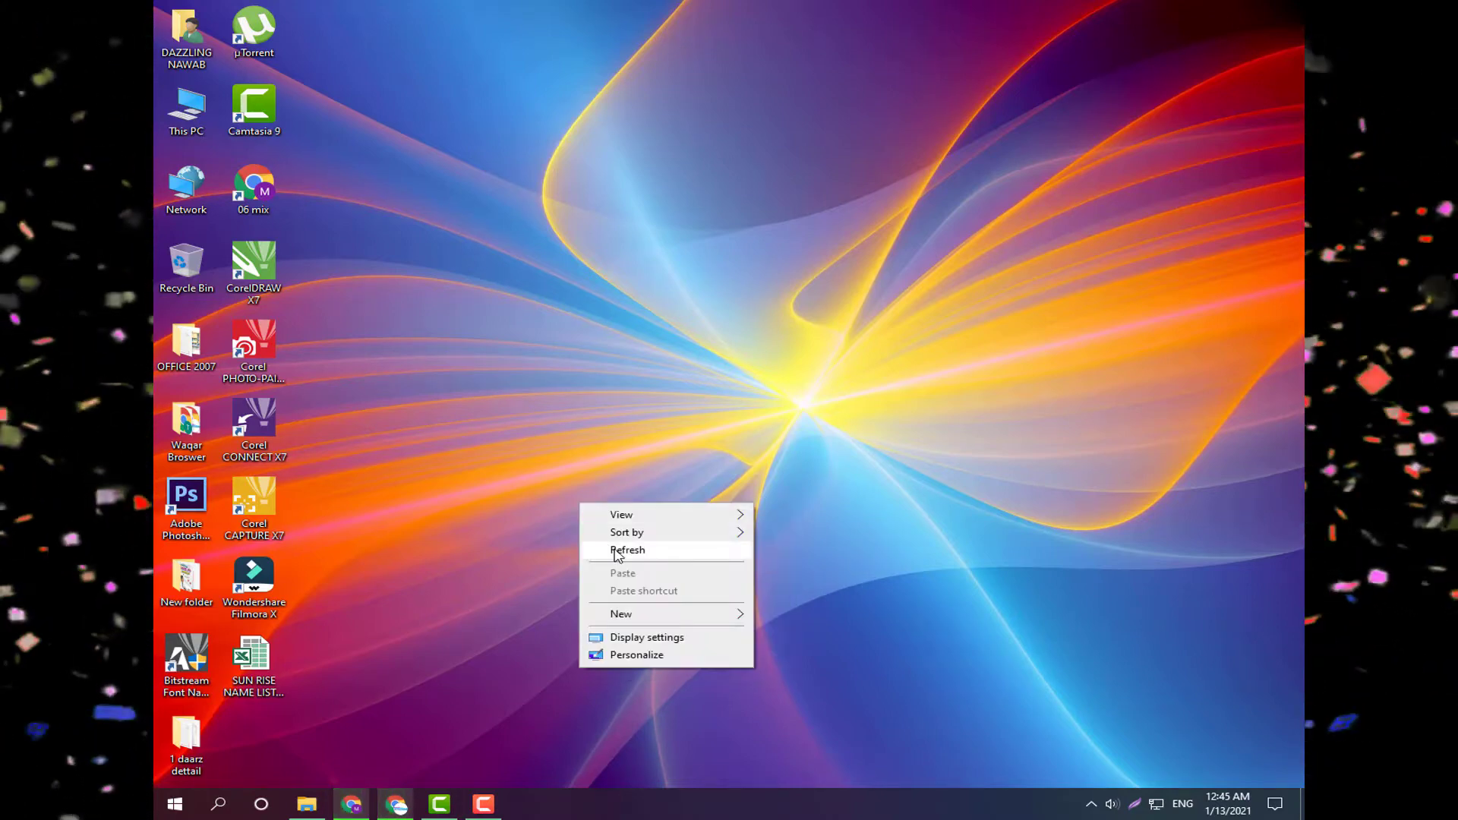
left_click(608, 549)
right_click(560, 516)
left_click(610, 565)
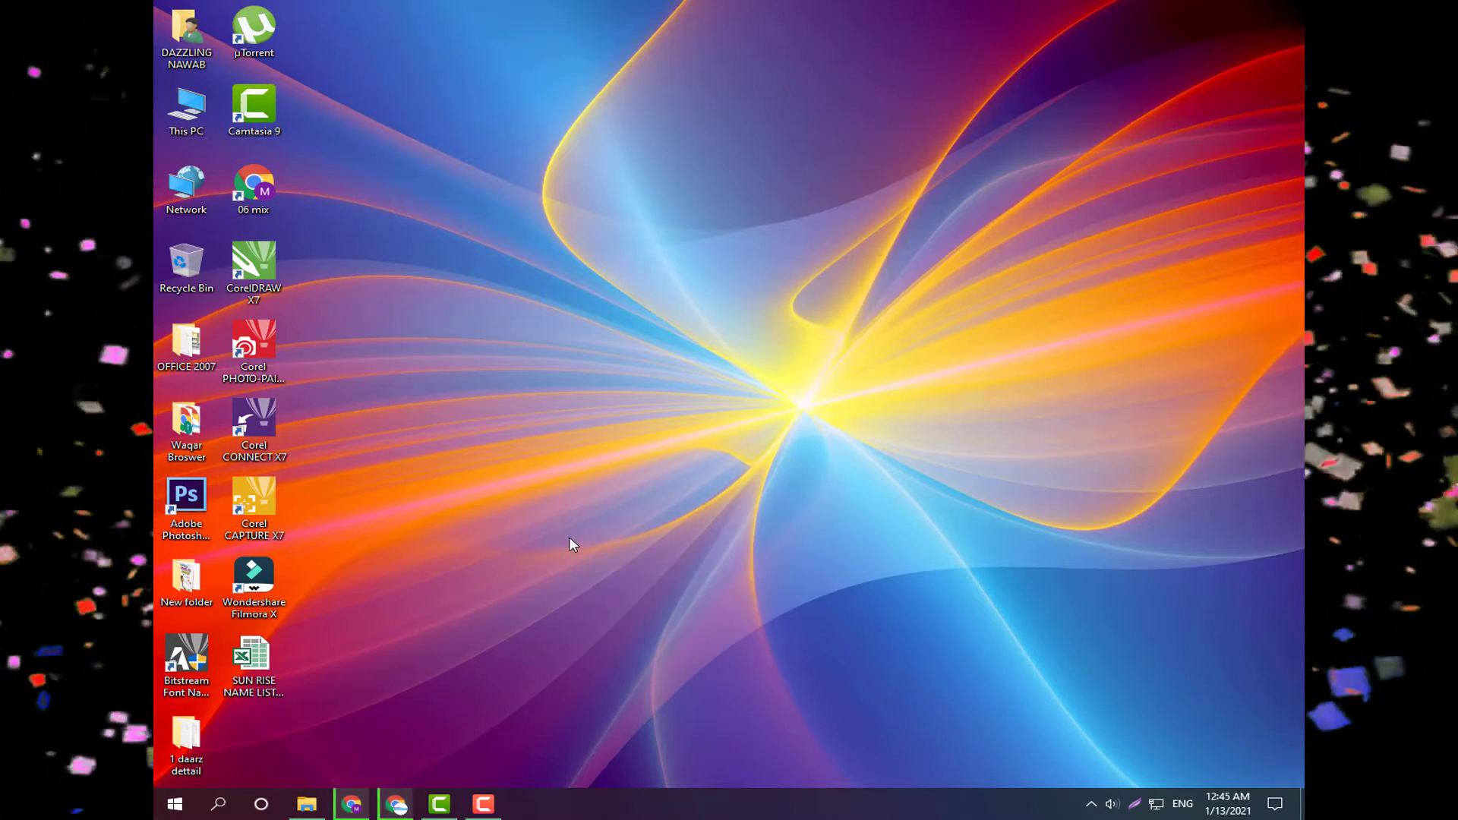
right_click(525, 498)
left_click(570, 544)
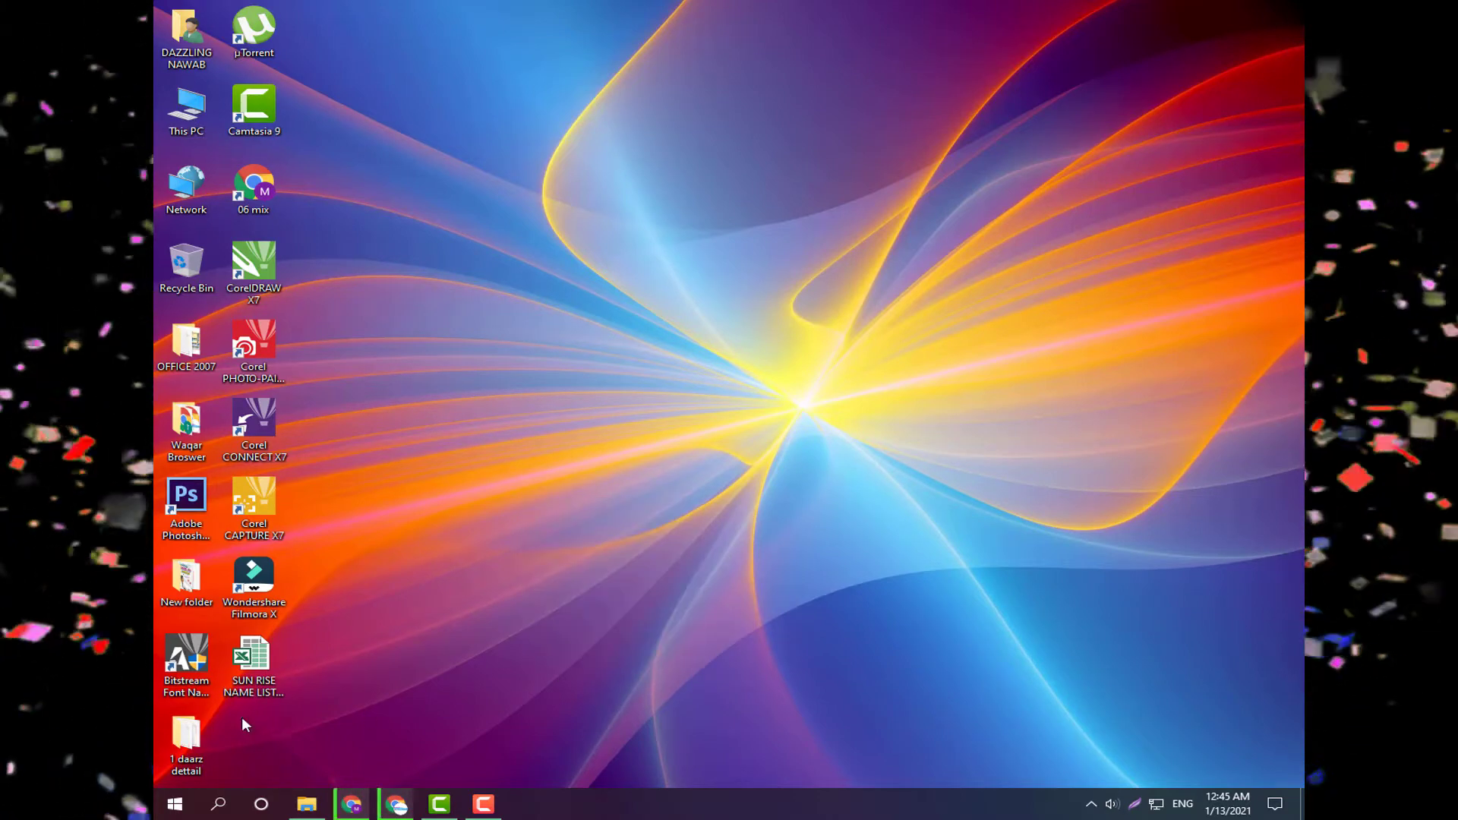
Open the "1 daarz dettail" folder from the desktop and maximize its window.
double_click(212, 744)
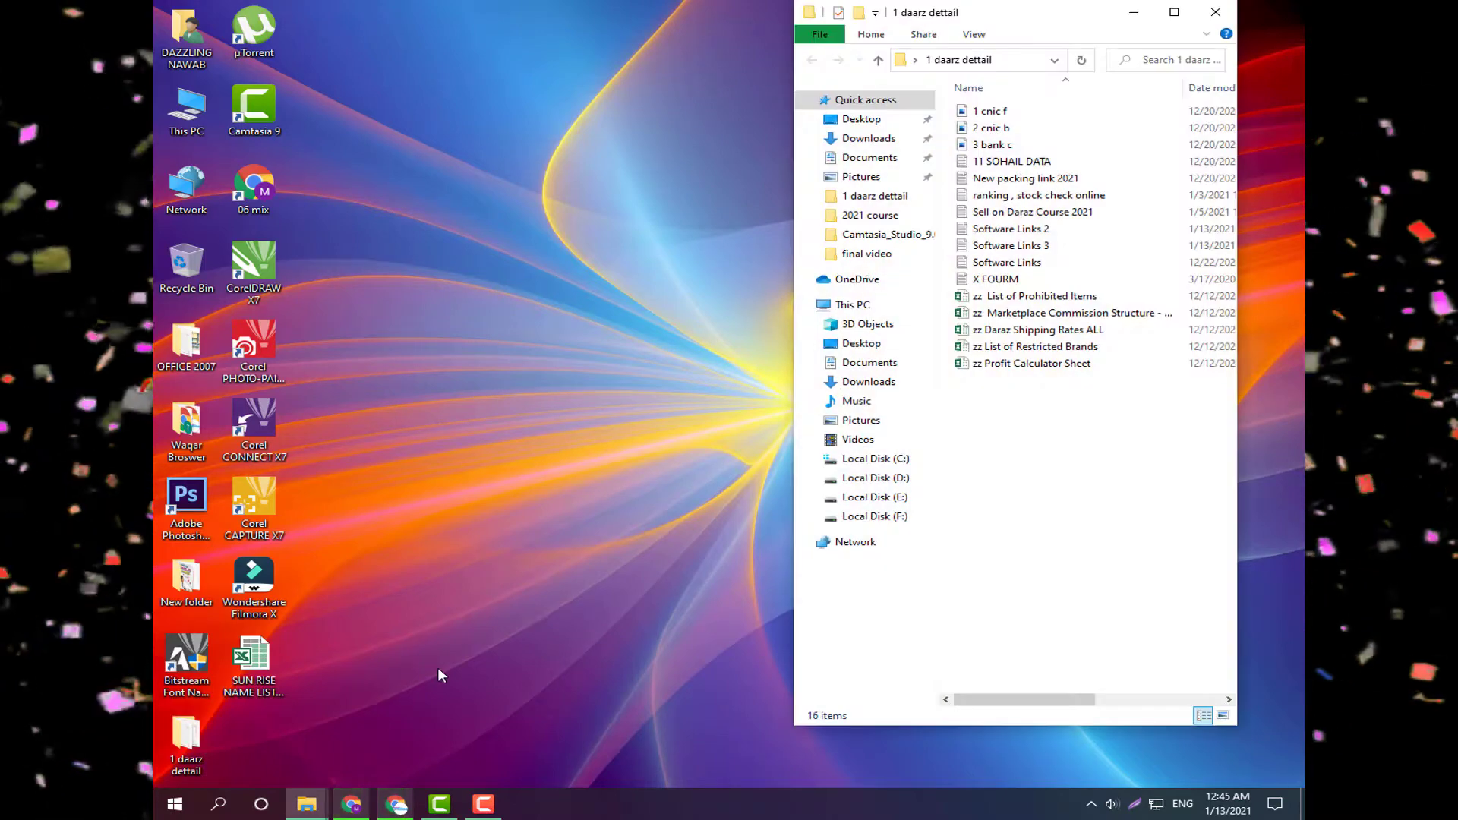
left_click_drag(990, 420, 984, 295)
left_click(1174, 12)
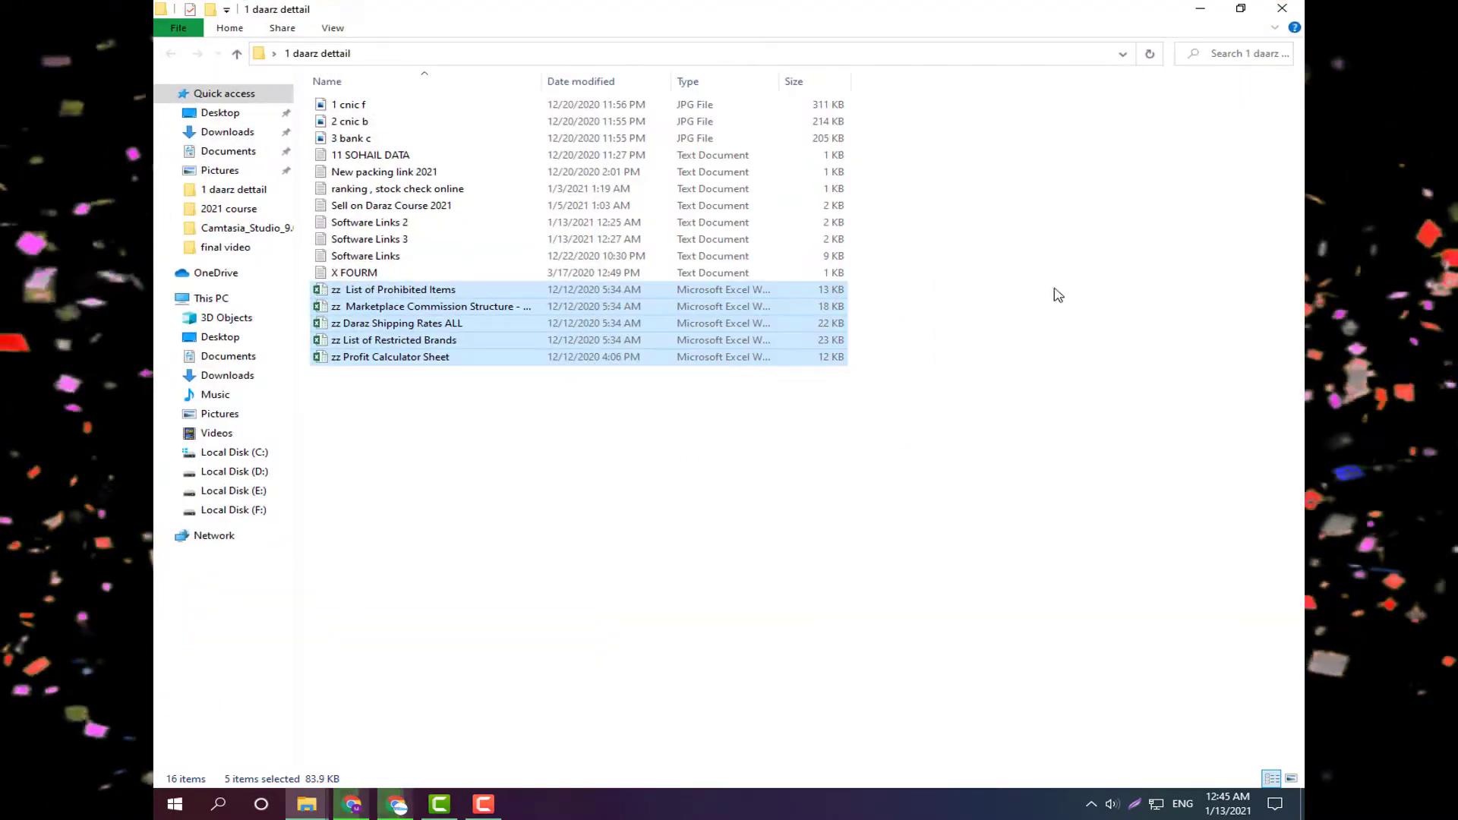
left_click(407, 413)
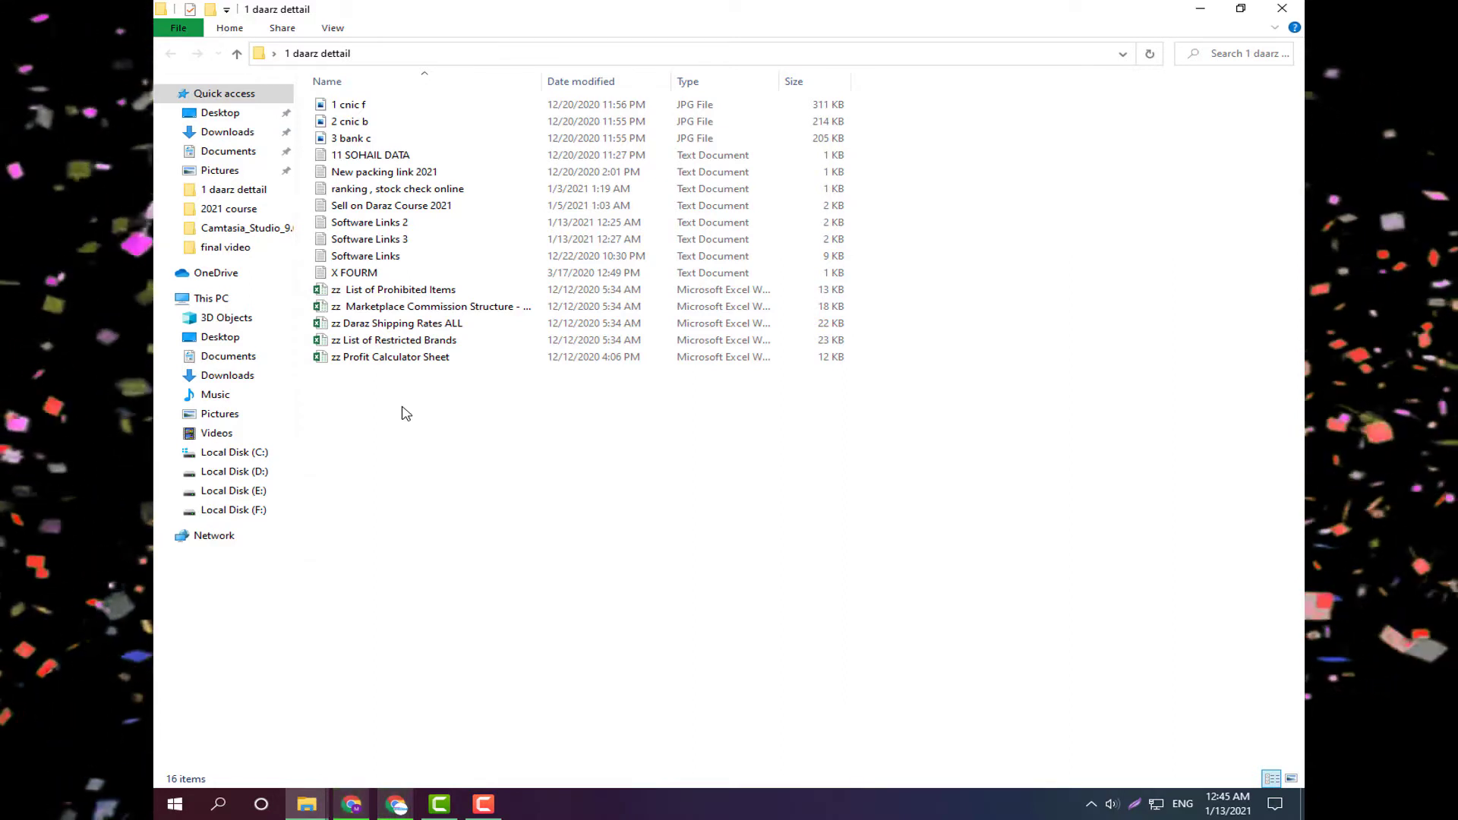
left_click_drag(404, 398, 413, 295)
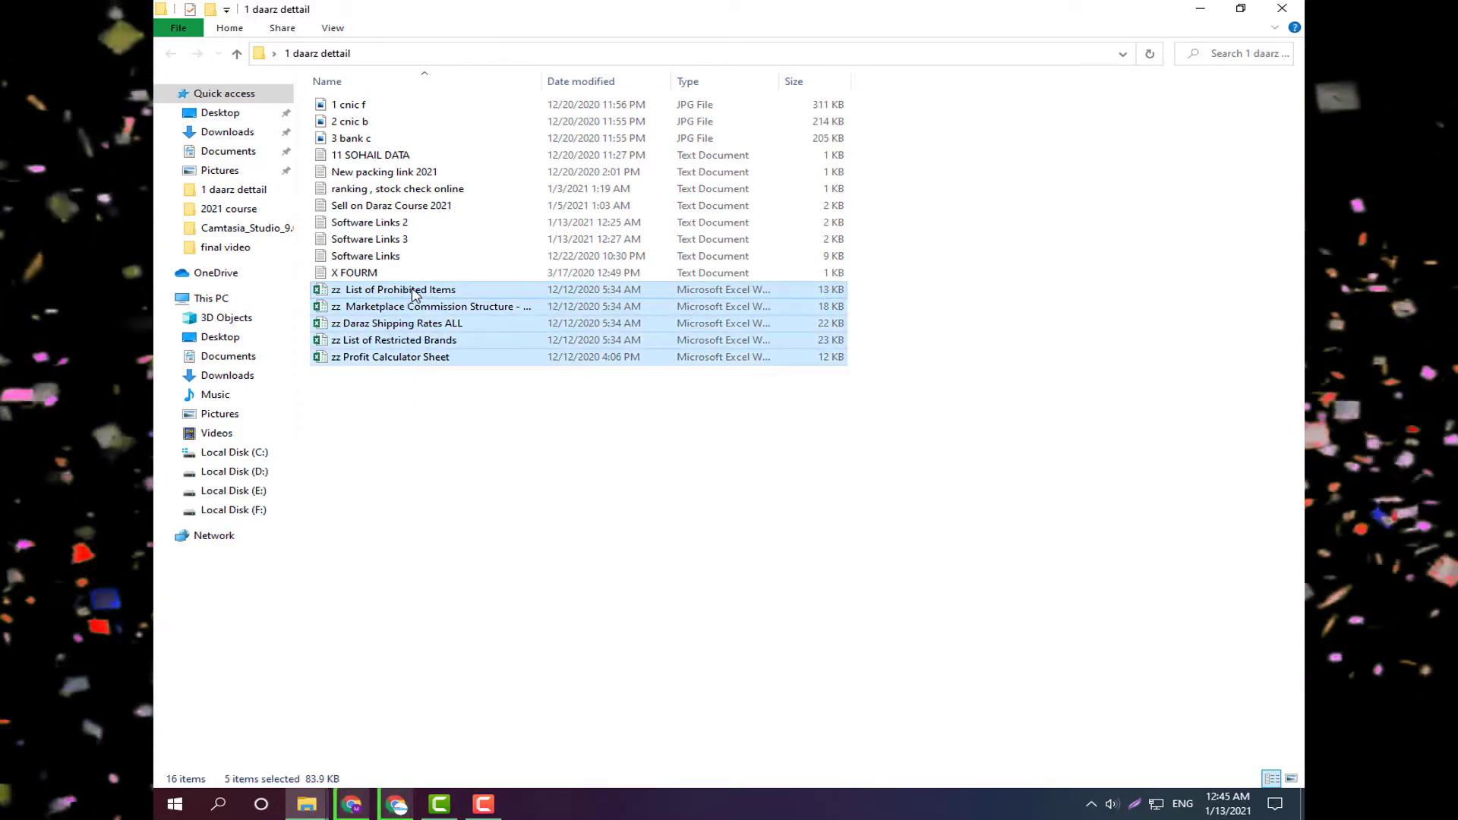
left_click(430, 436)
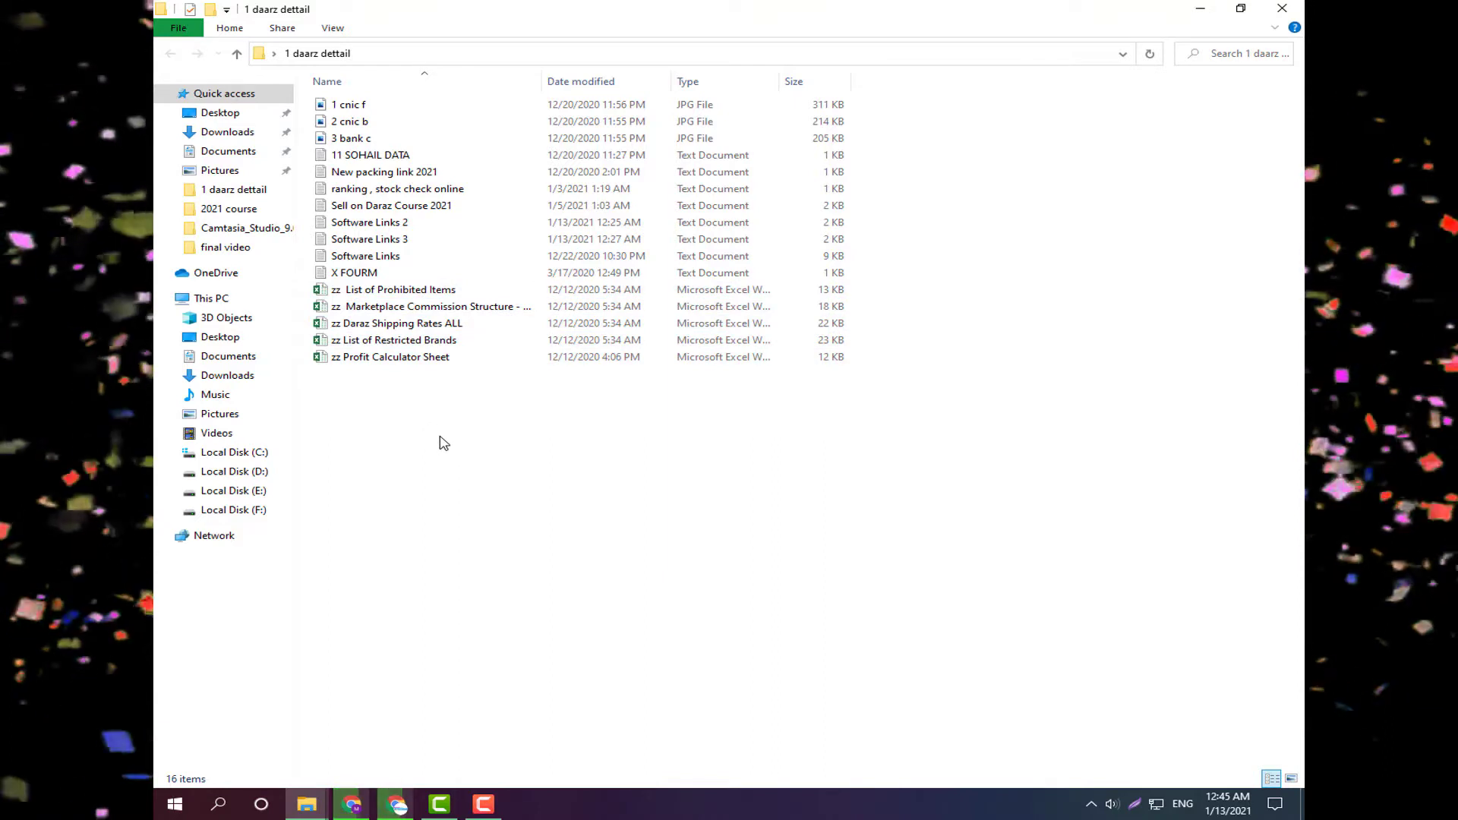
Open the "zz List of Prohibited Items" workbook, examine its categories from start to end and close it.
left_click(356, 293)
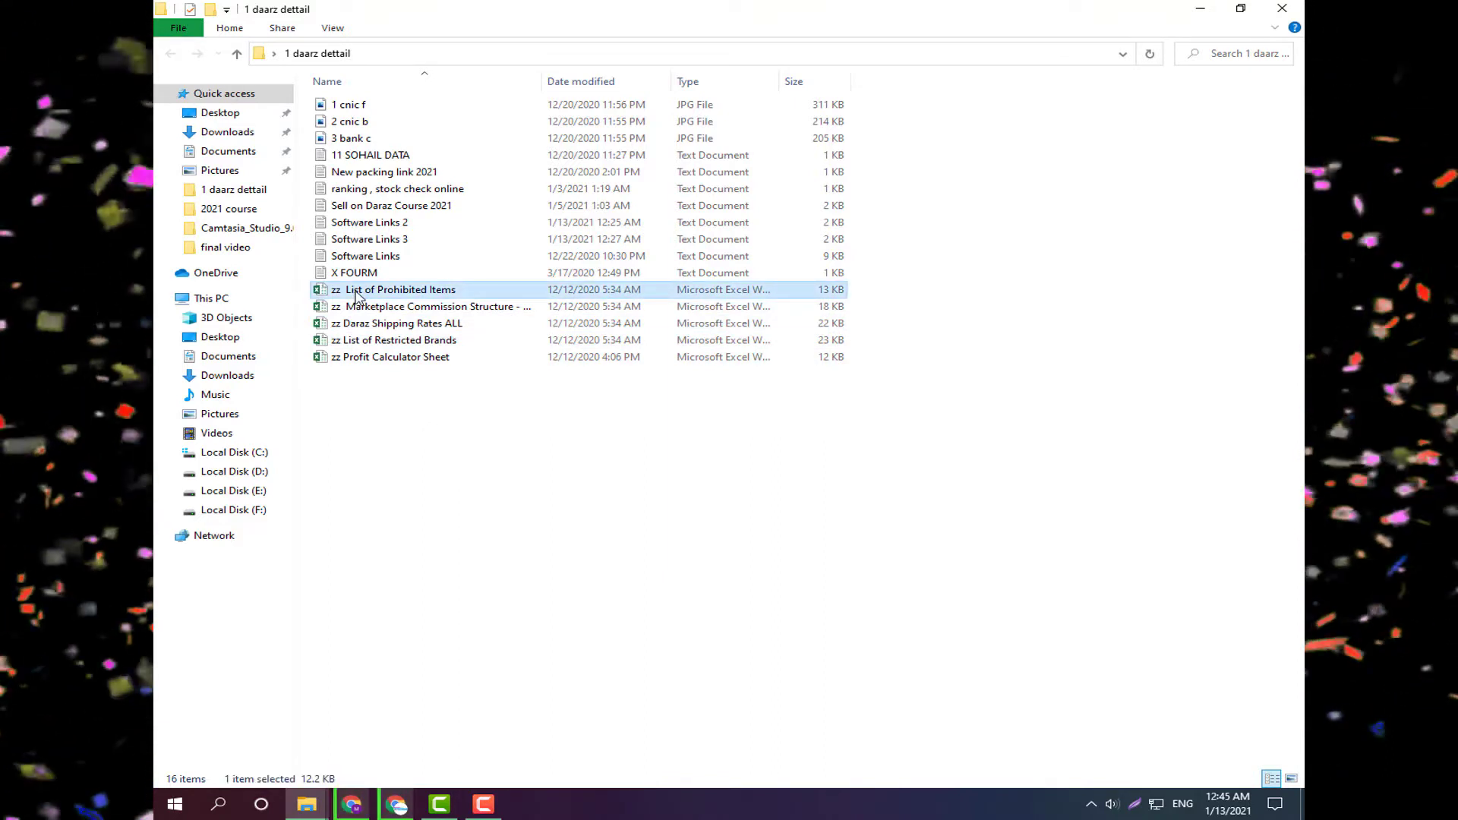
double_click(356, 293)
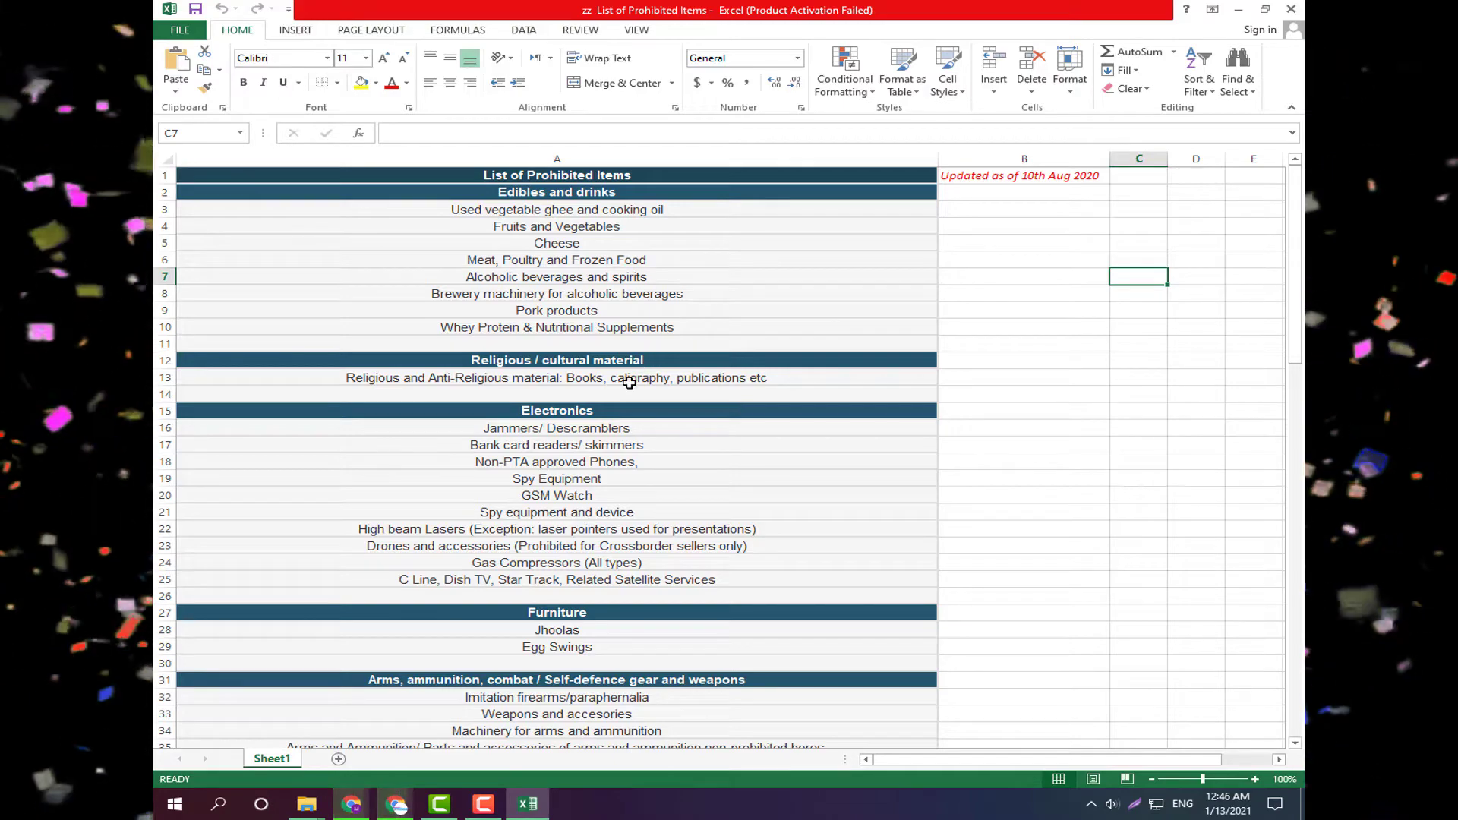
scroll(630, 391, "down", 7)
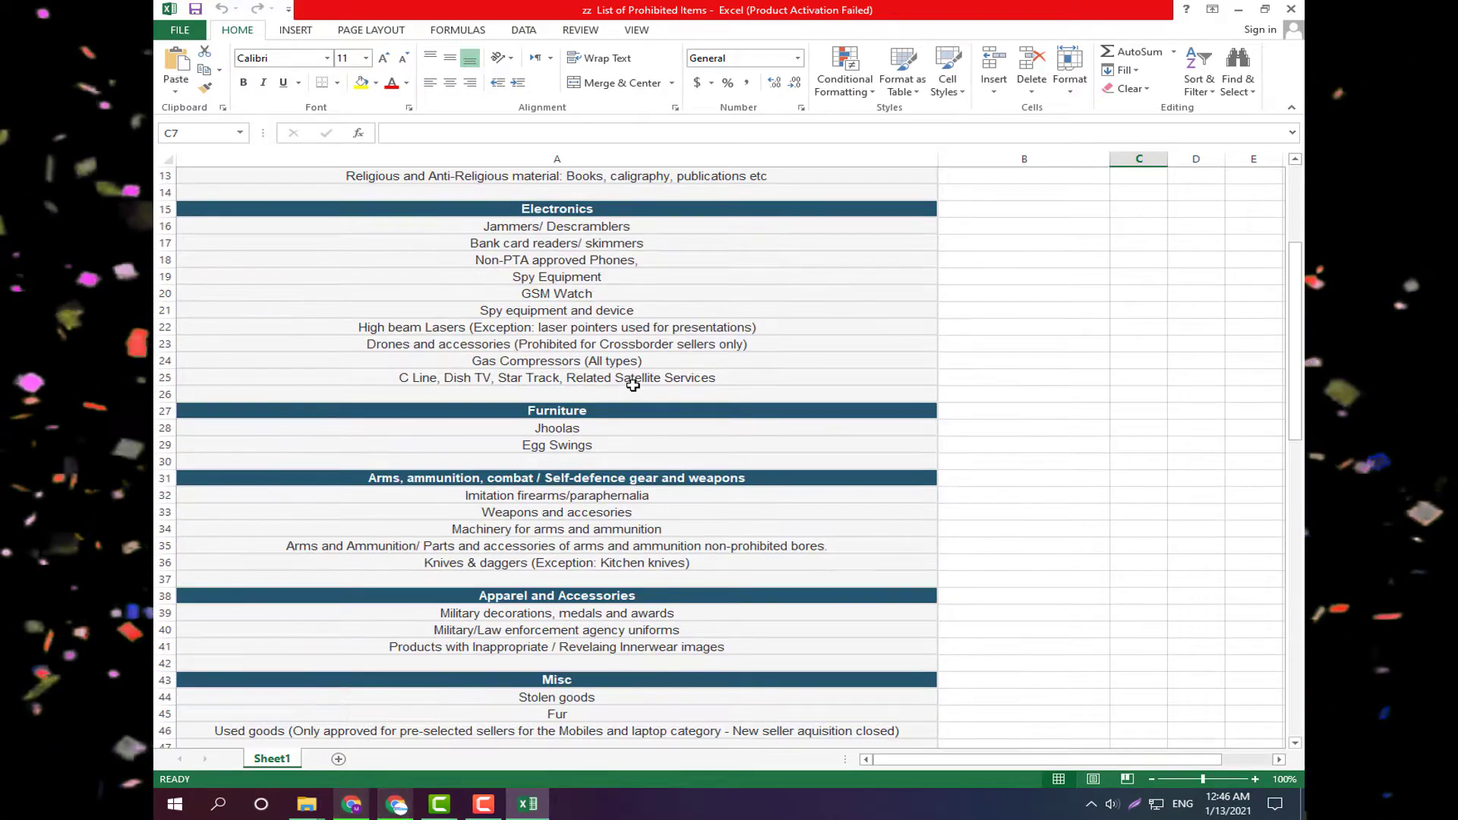
scroll(635, 382, "down", 2)
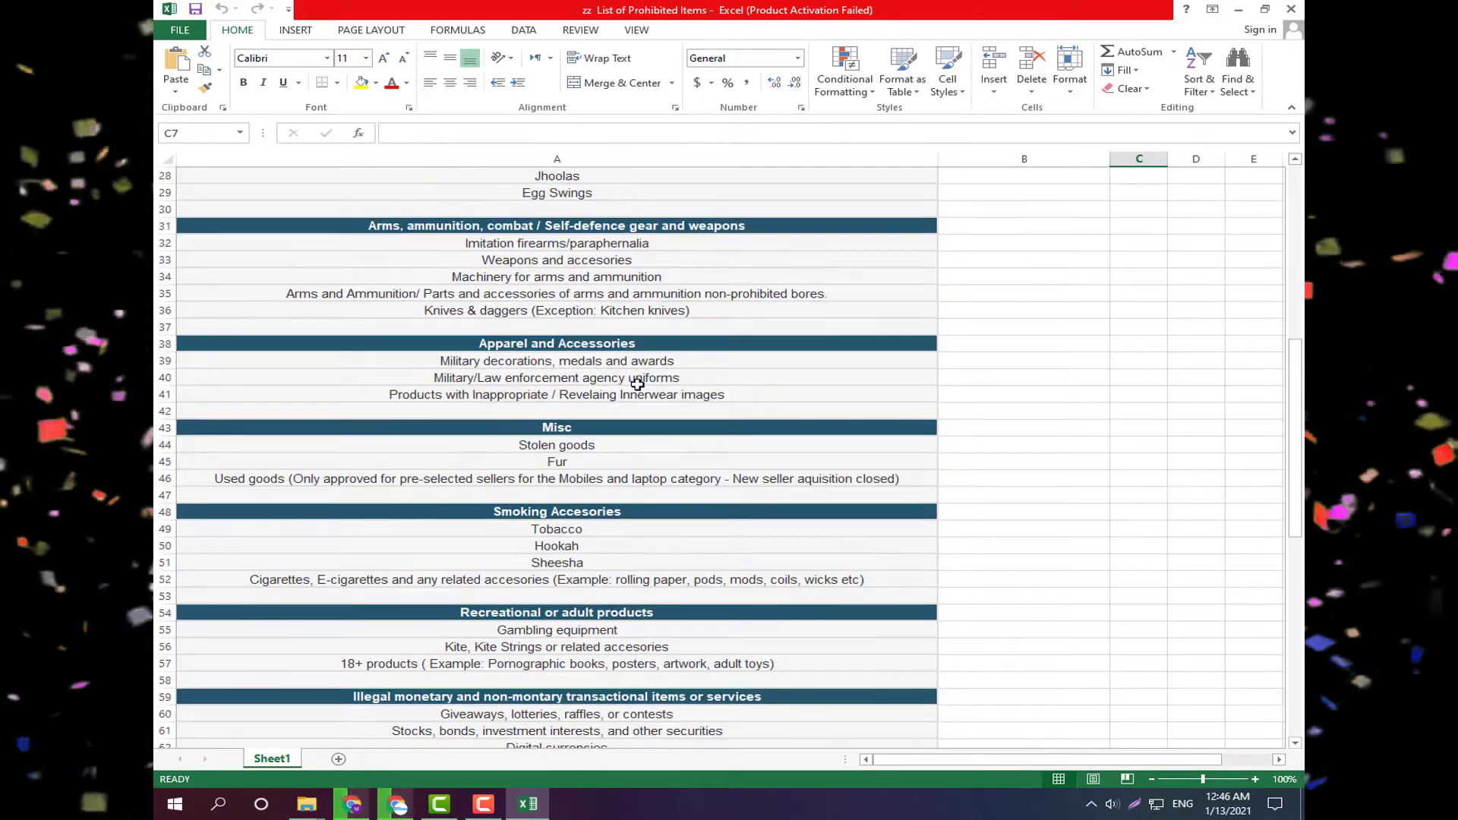
scroll(637, 384, "down", 6)
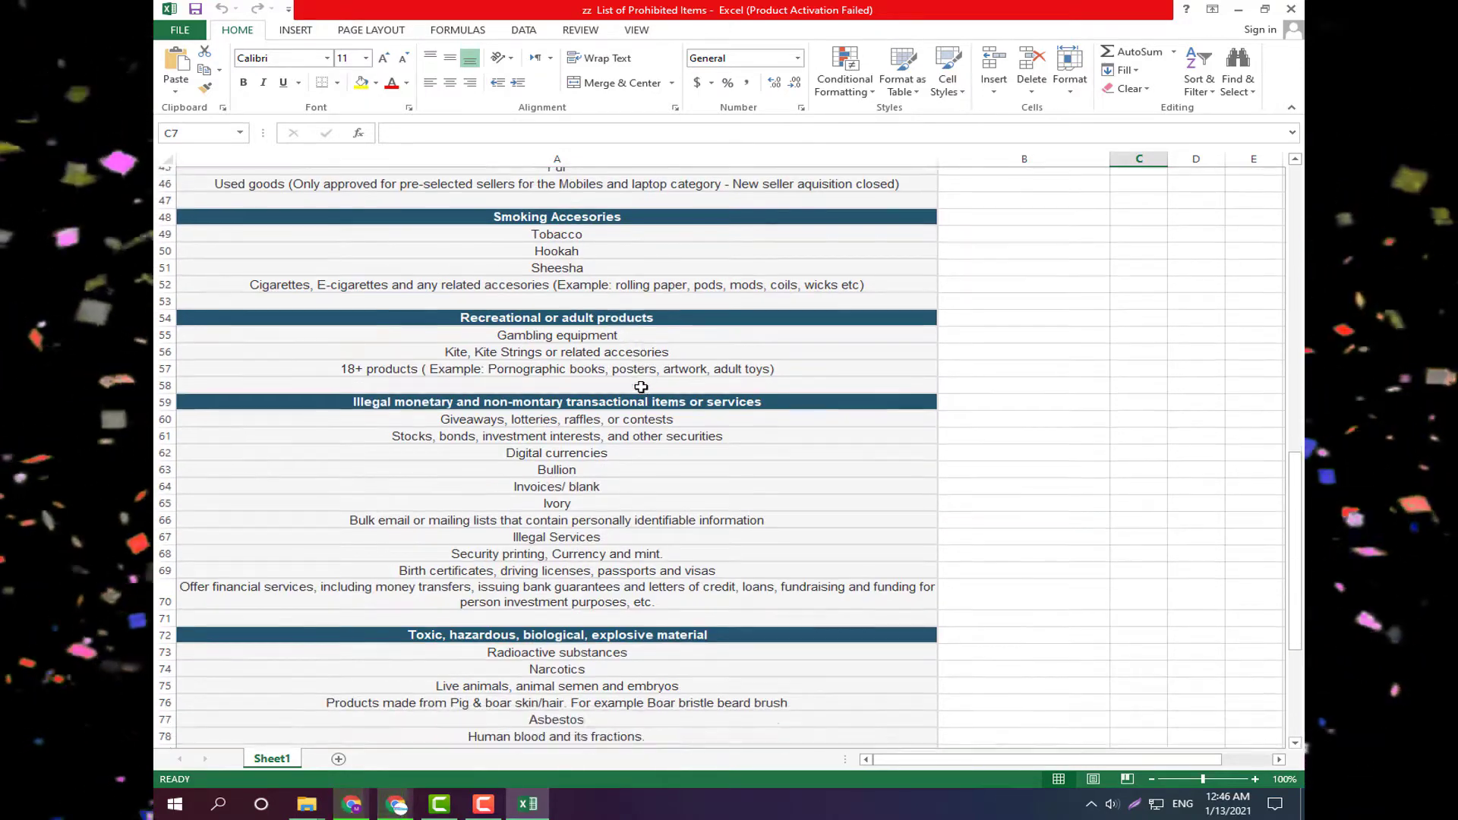
scroll(640, 388, "down", 6)
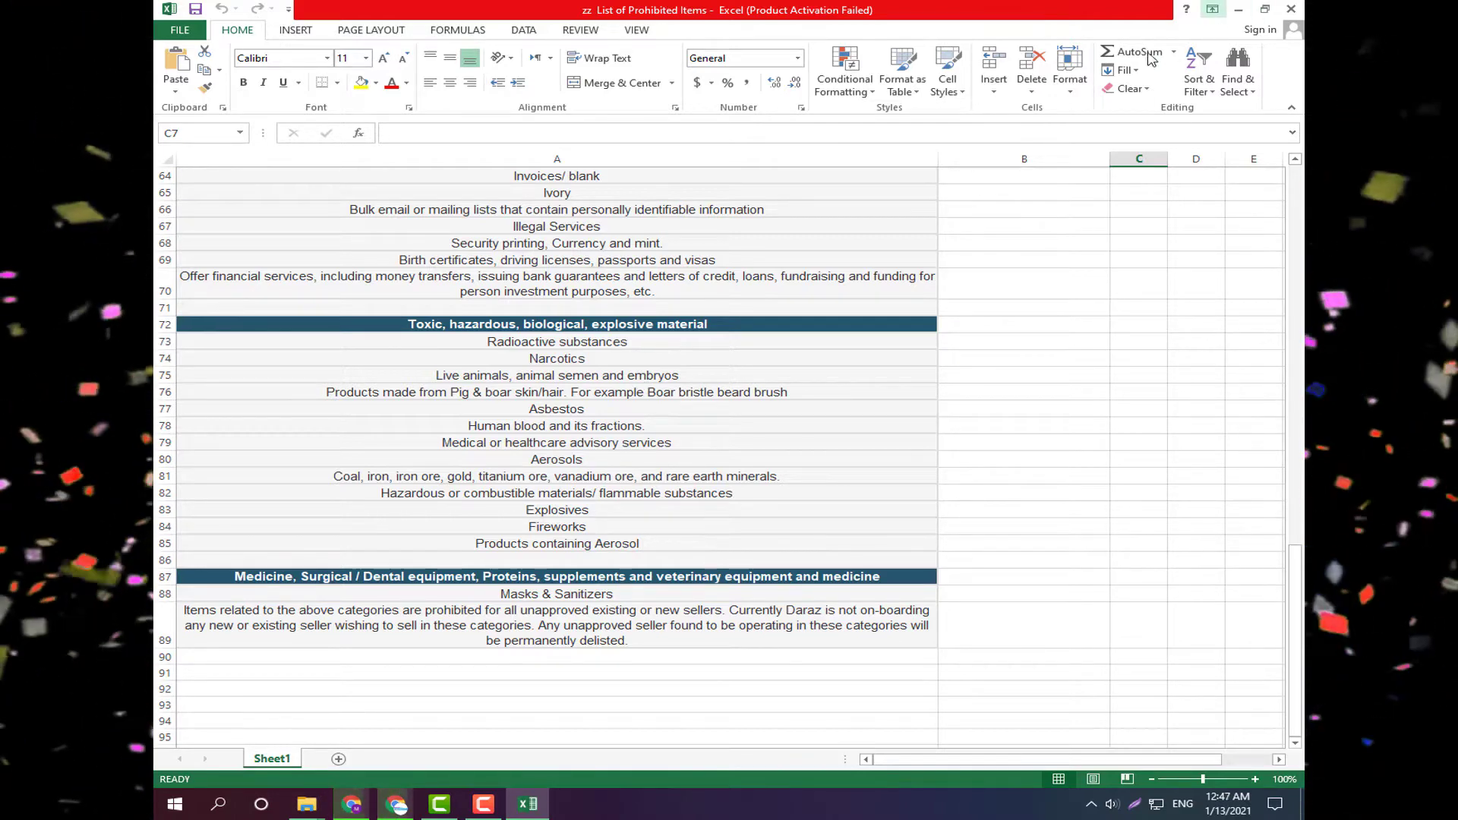
left_click(1290, 9)
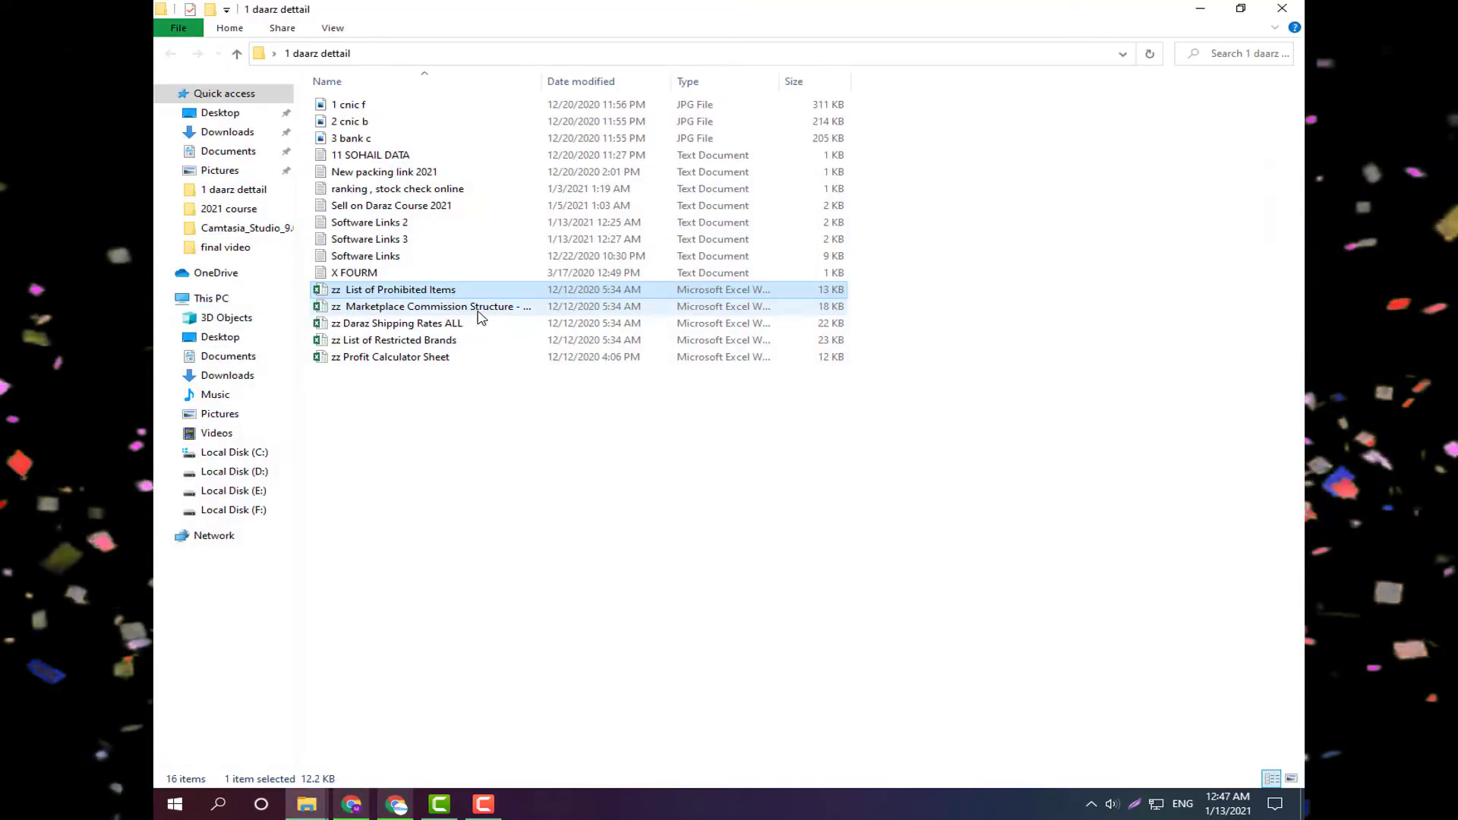
Open the "zz Marketplace Commission Structure" workbook and dismiss the Office activation wizard.
left_click(390, 311)
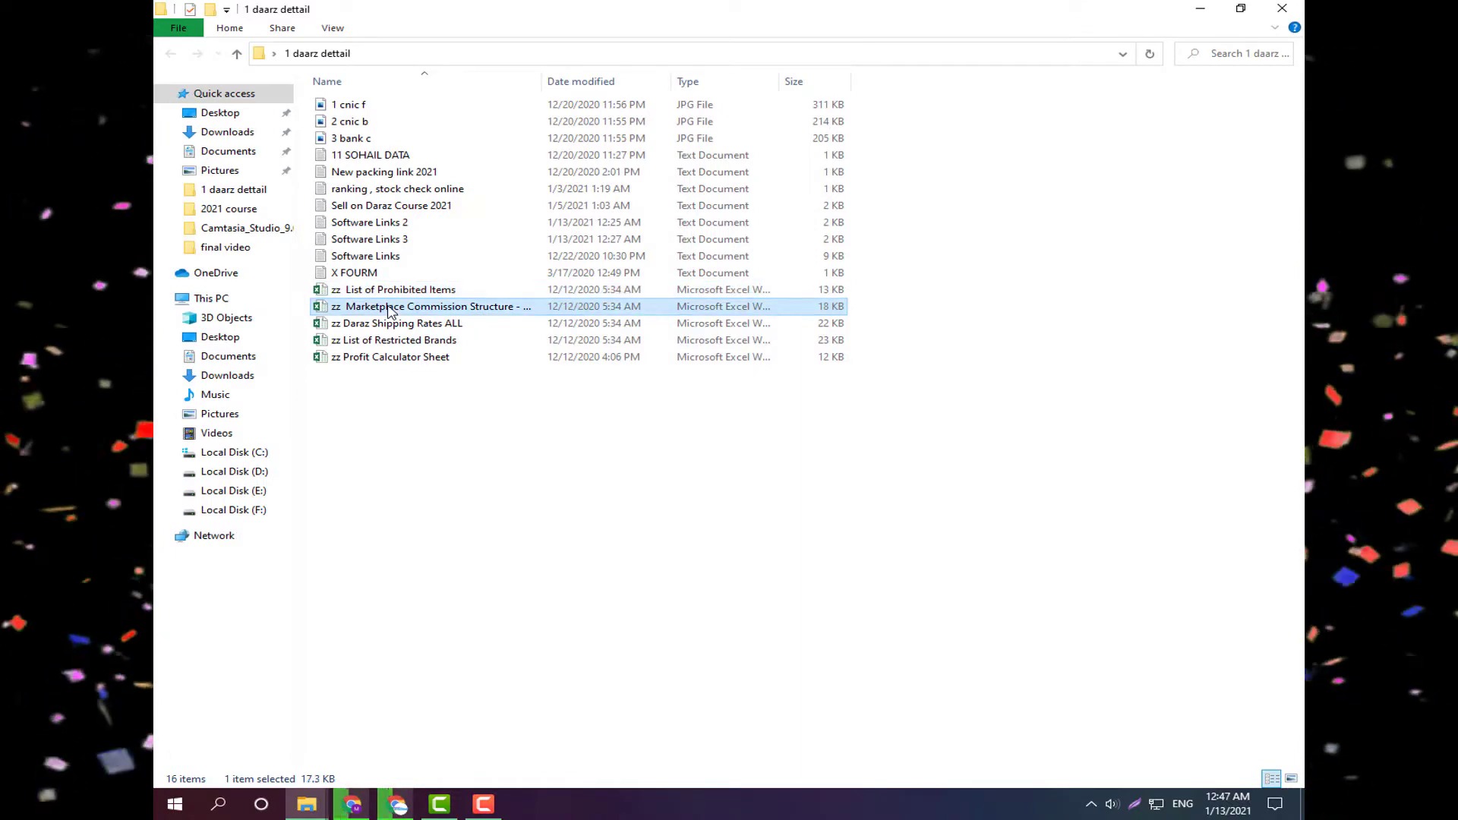
double_click(390, 308)
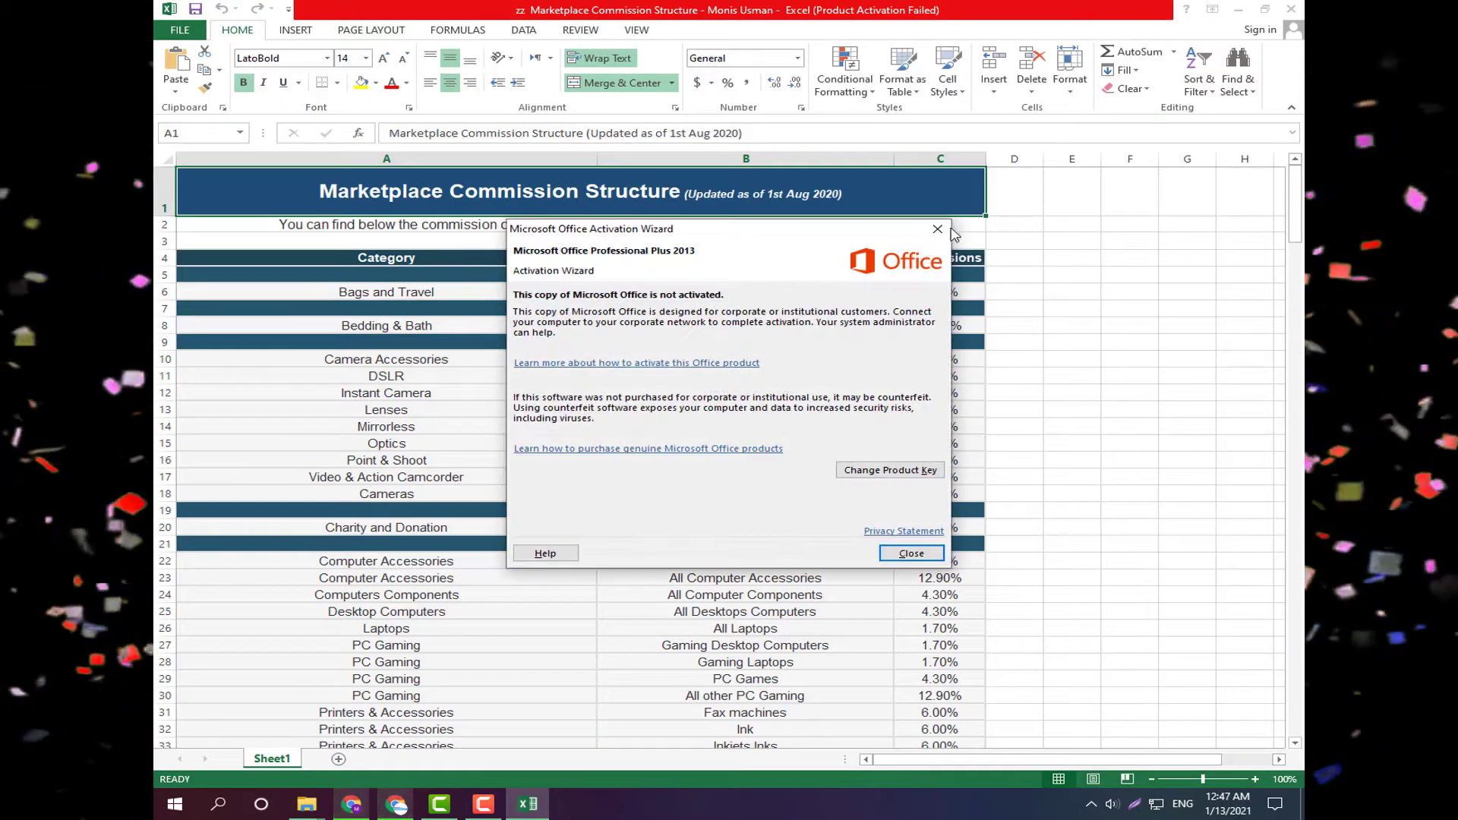
left_click(938, 230)
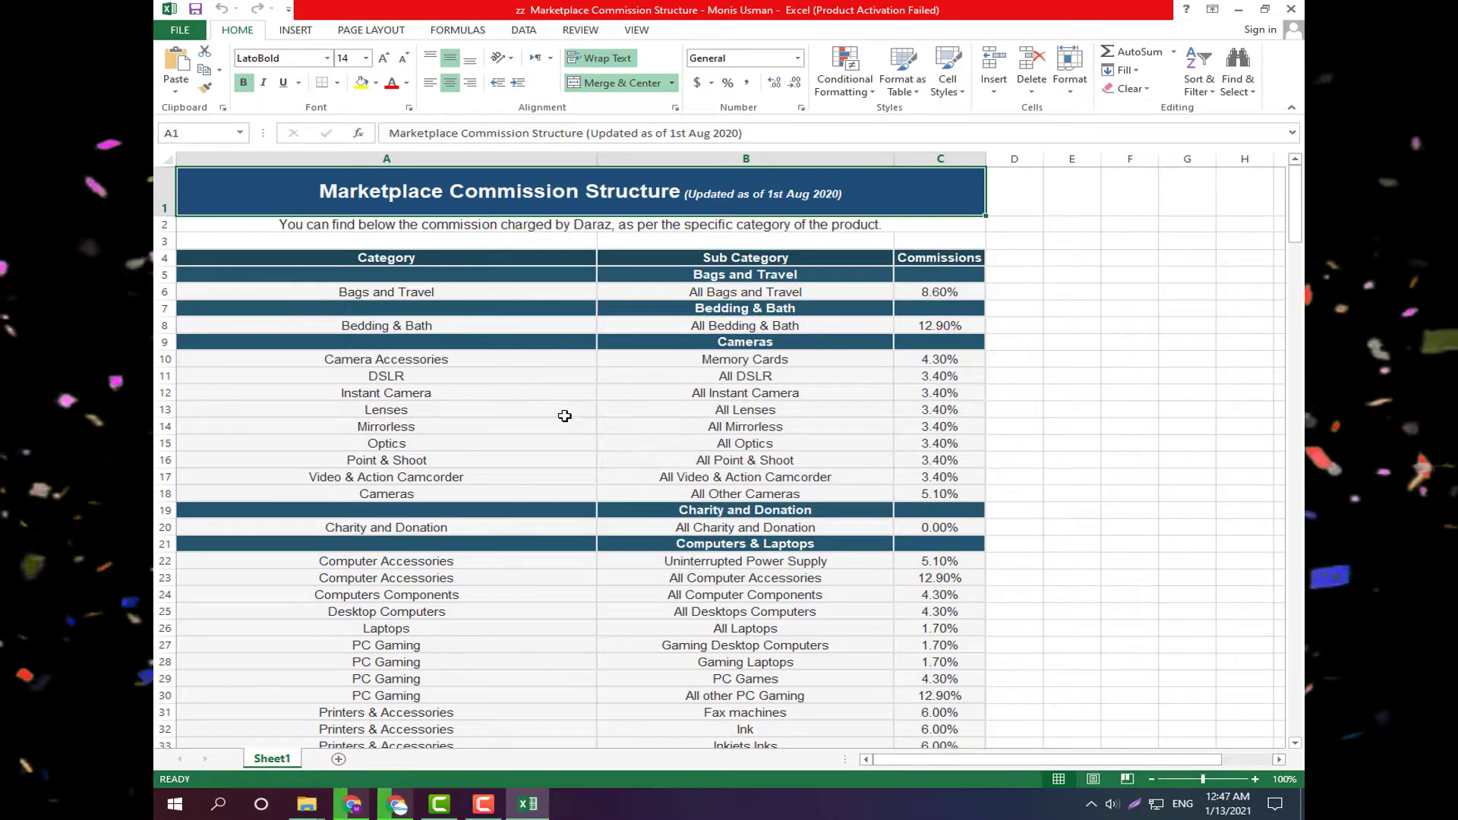
Look up the commission rate for All Kids Fashion in the Fashion section of the sheet.
scroll(564, 416, "down", 4)
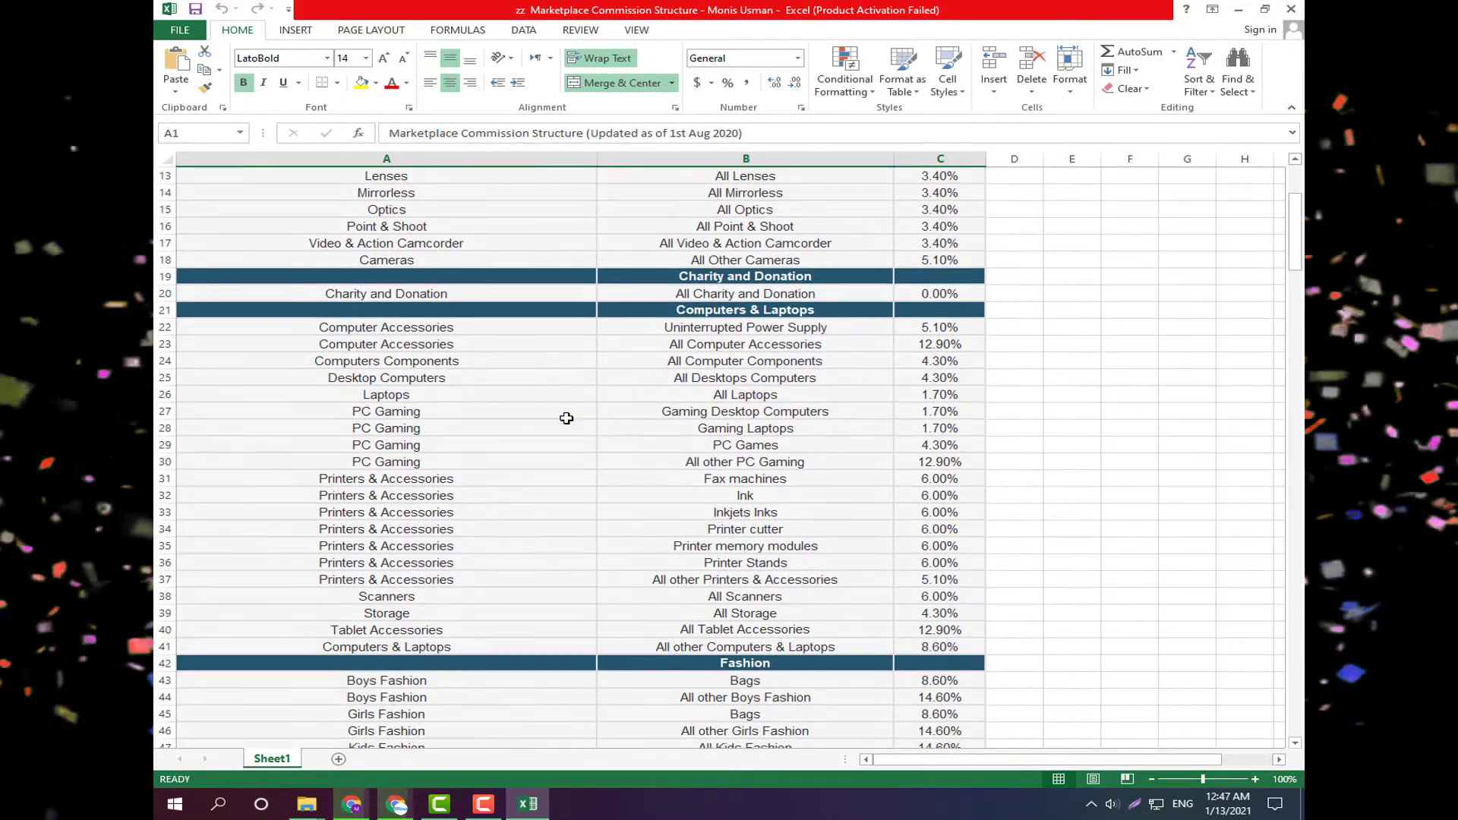
scroll(567, 422, "down", 4)
scroll(570, 427, "down", 3)
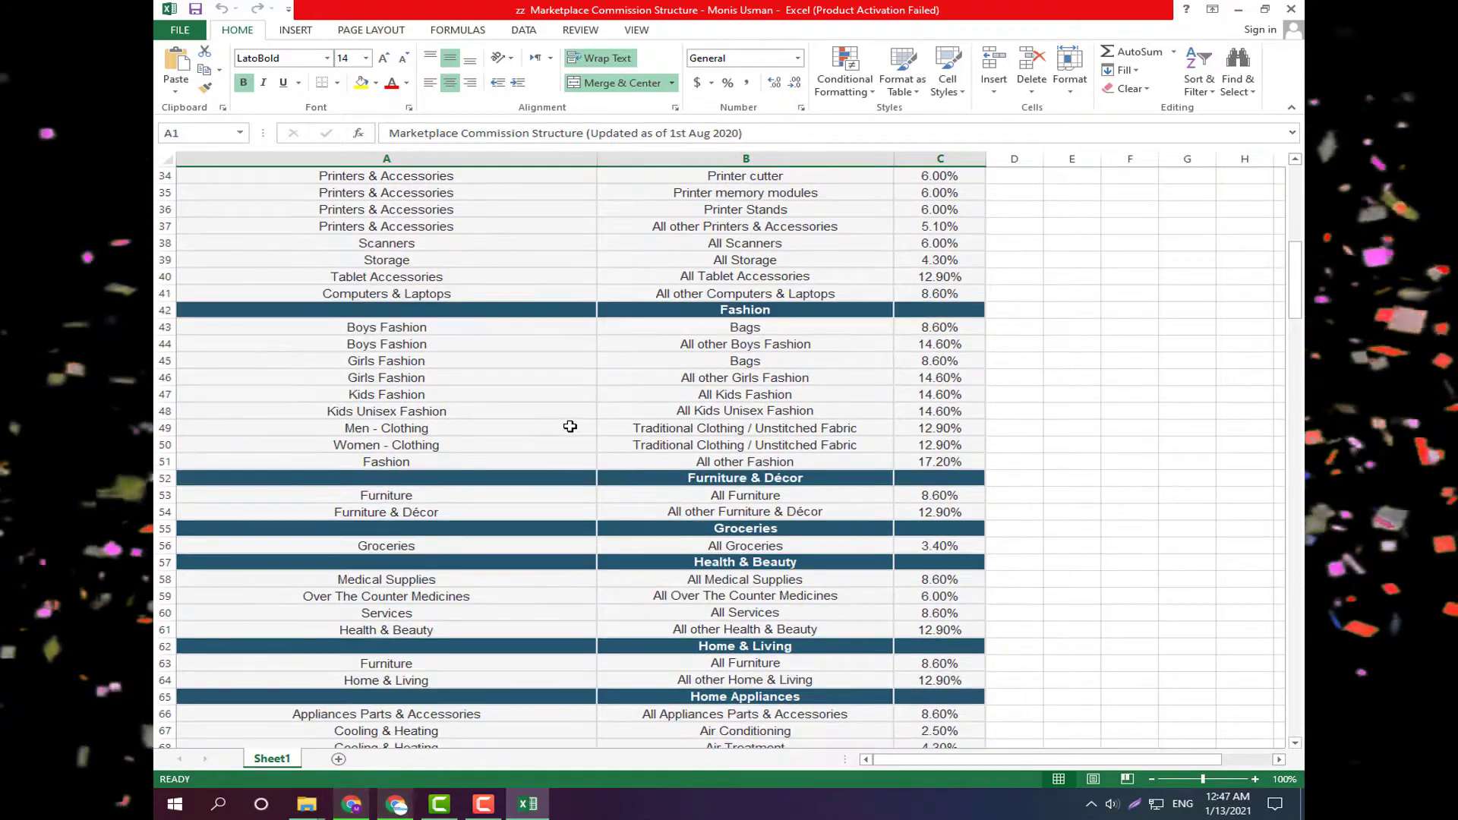
left_click(390, 360)
left_click(706, 393)
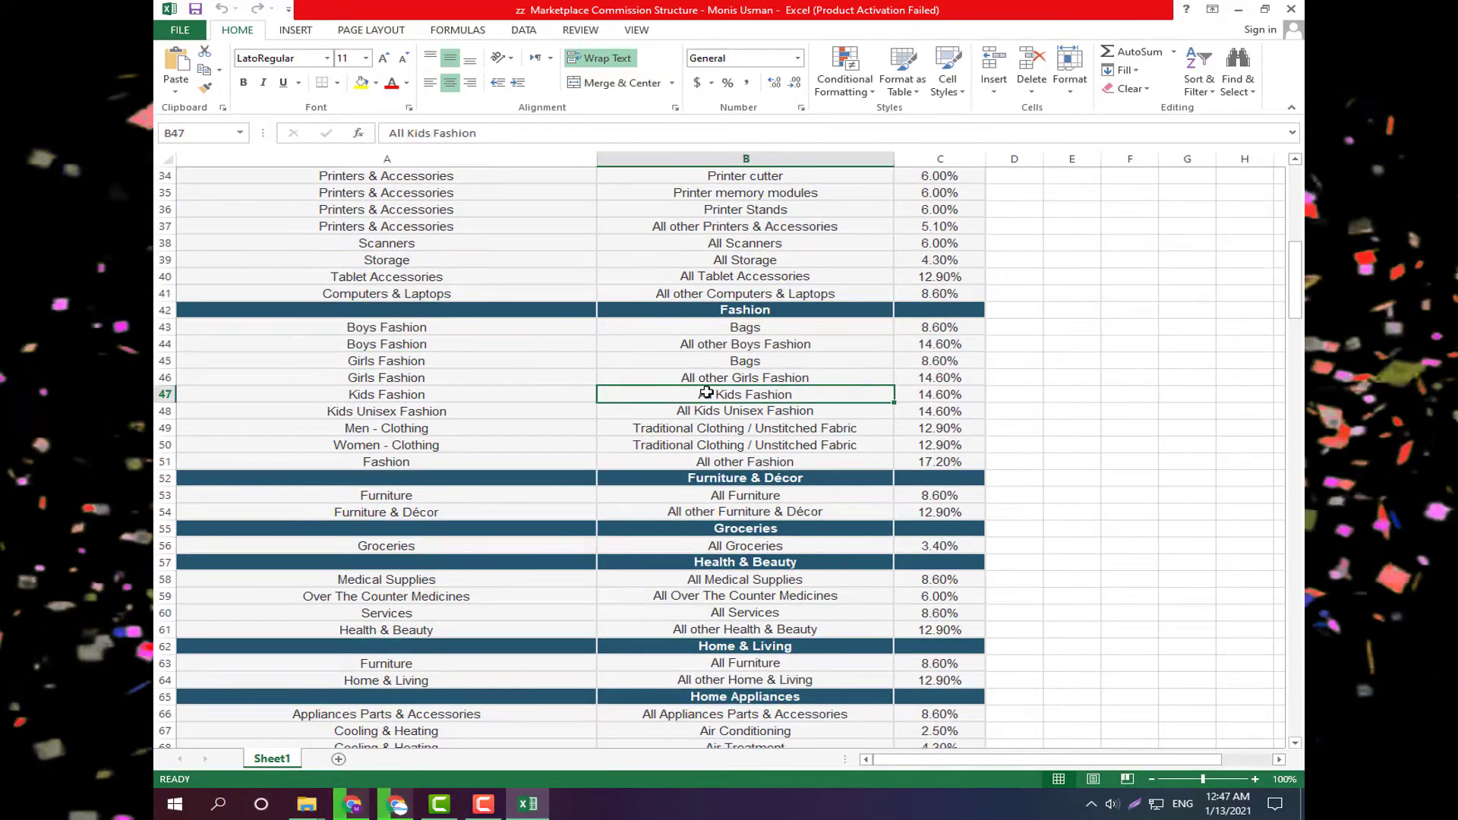
left_click(921, 393)
Look up the commission rate for Electric Bikes under Motorcycle in the Motors section.
scroll(586, 423, "down", 12)
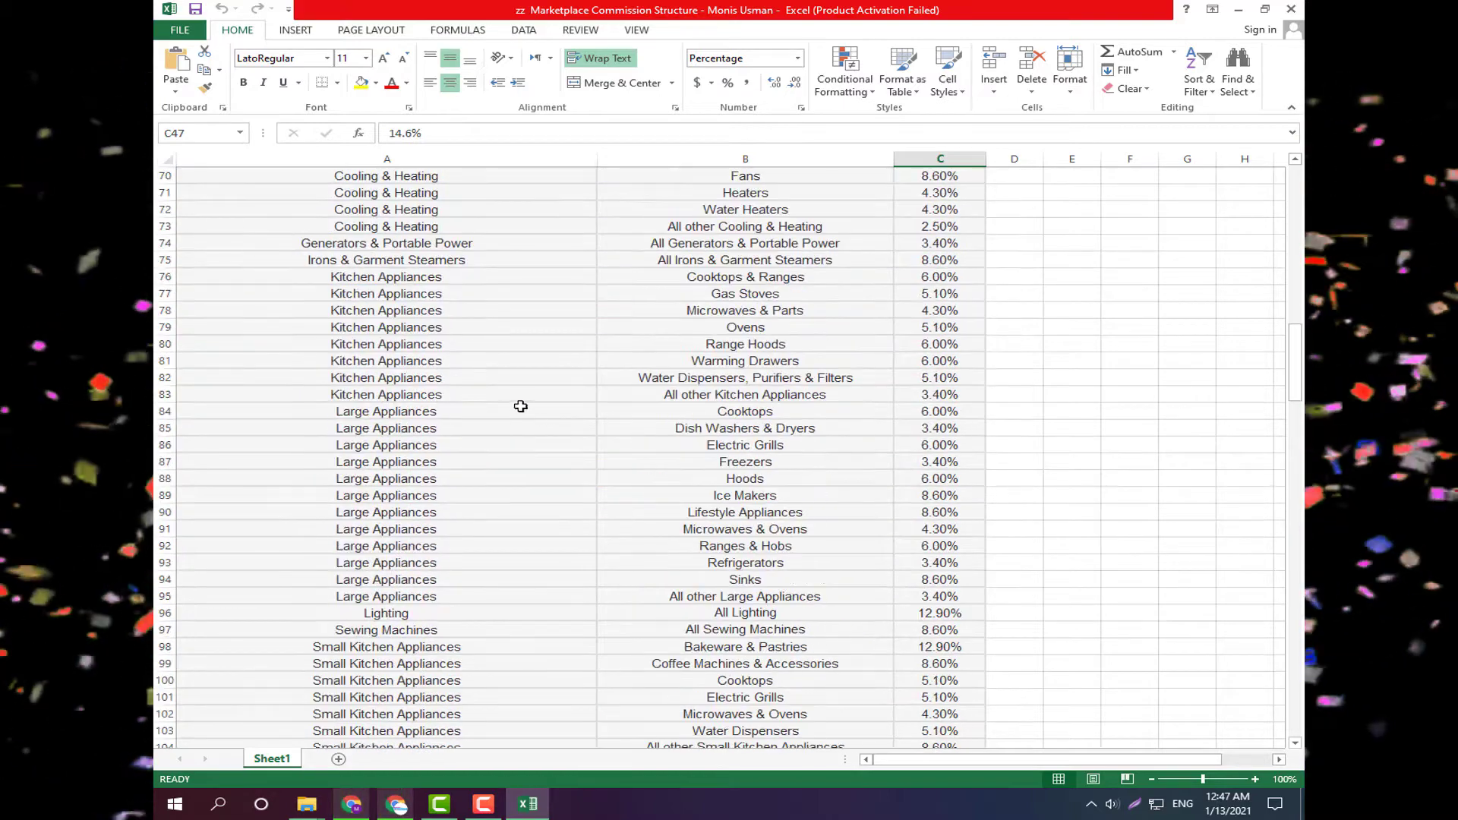
scroll(520, 406, "down", 15)
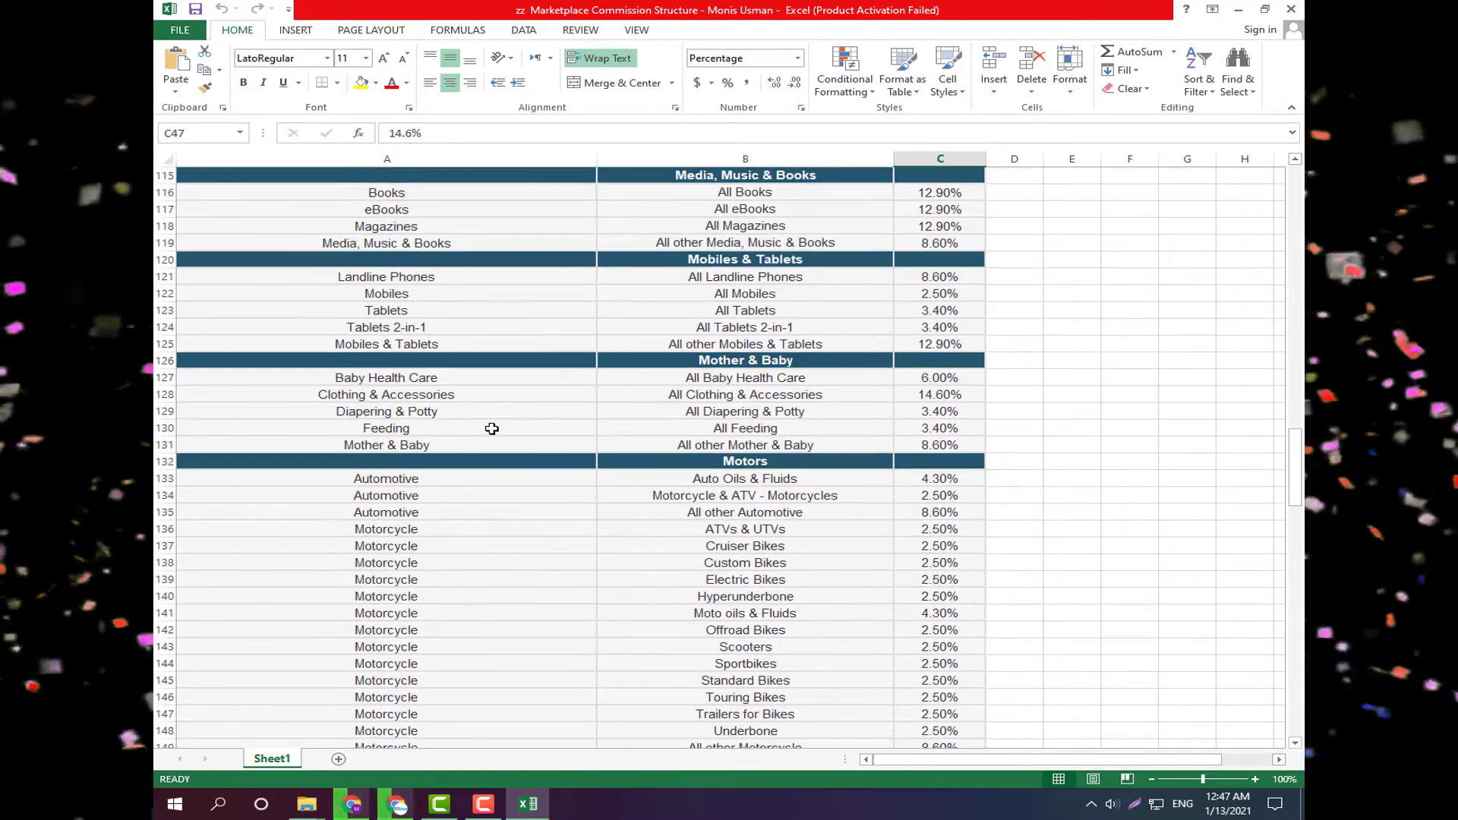
scroll(492, 429, "down", 3)
left_click(393, 417)
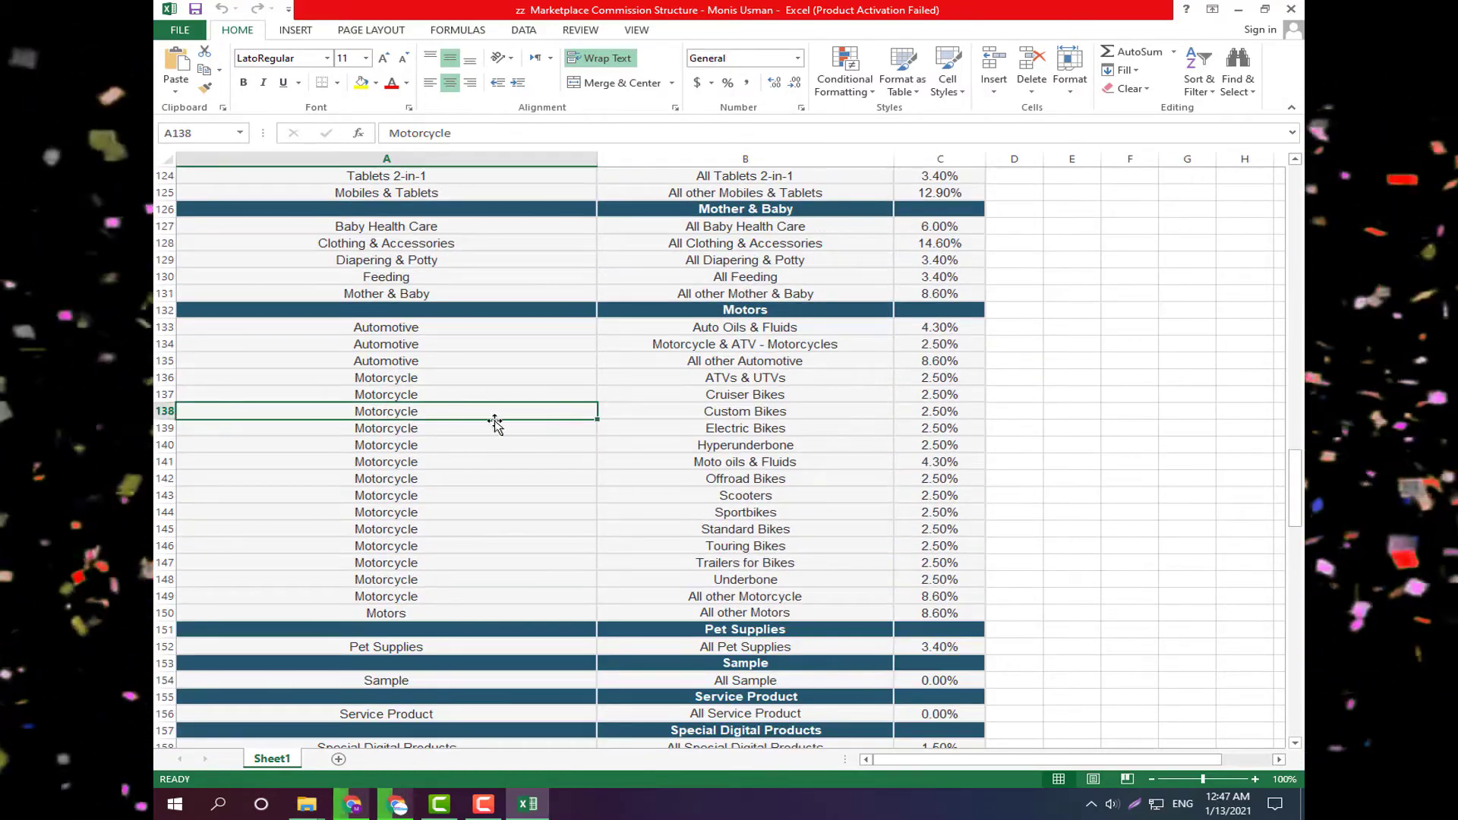
left_click(743, 424)
left_click(958, 428)
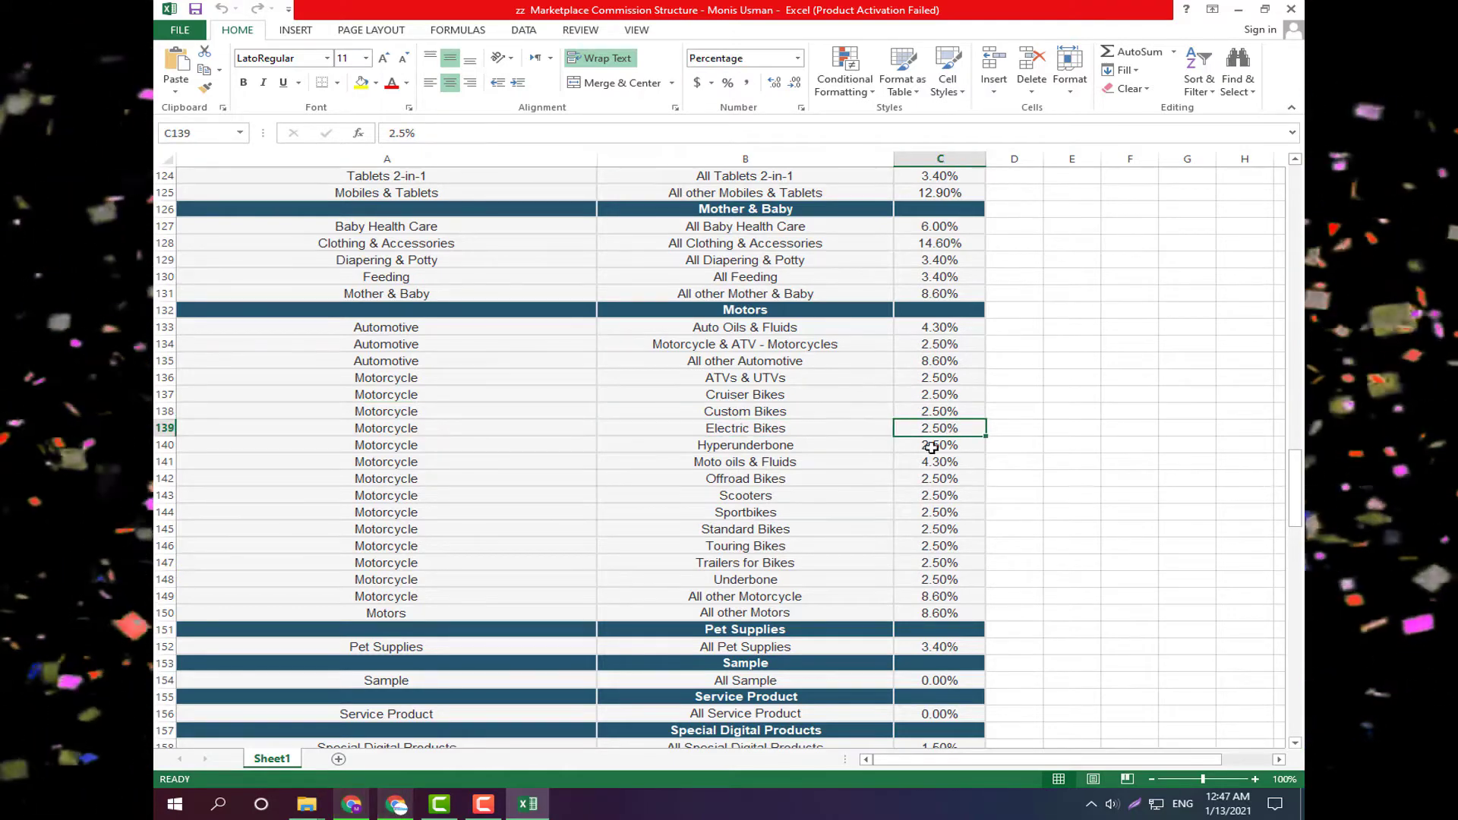
Examine the remaining commission categories through the end of the sheet and review the list back up to its first sections.
scroll(876, 440, "down", 19)
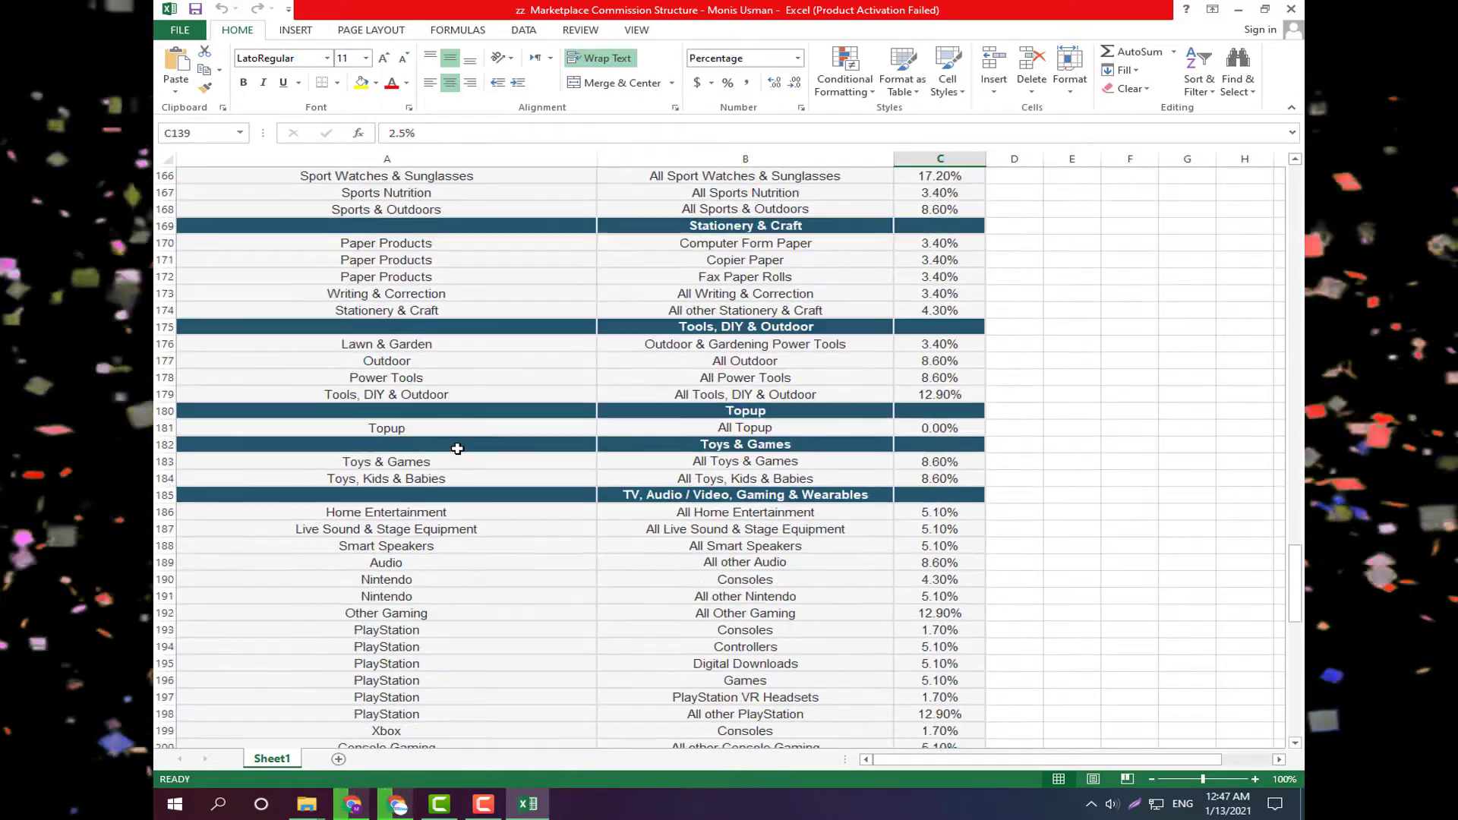
scroll(457, 448, "down", 14)
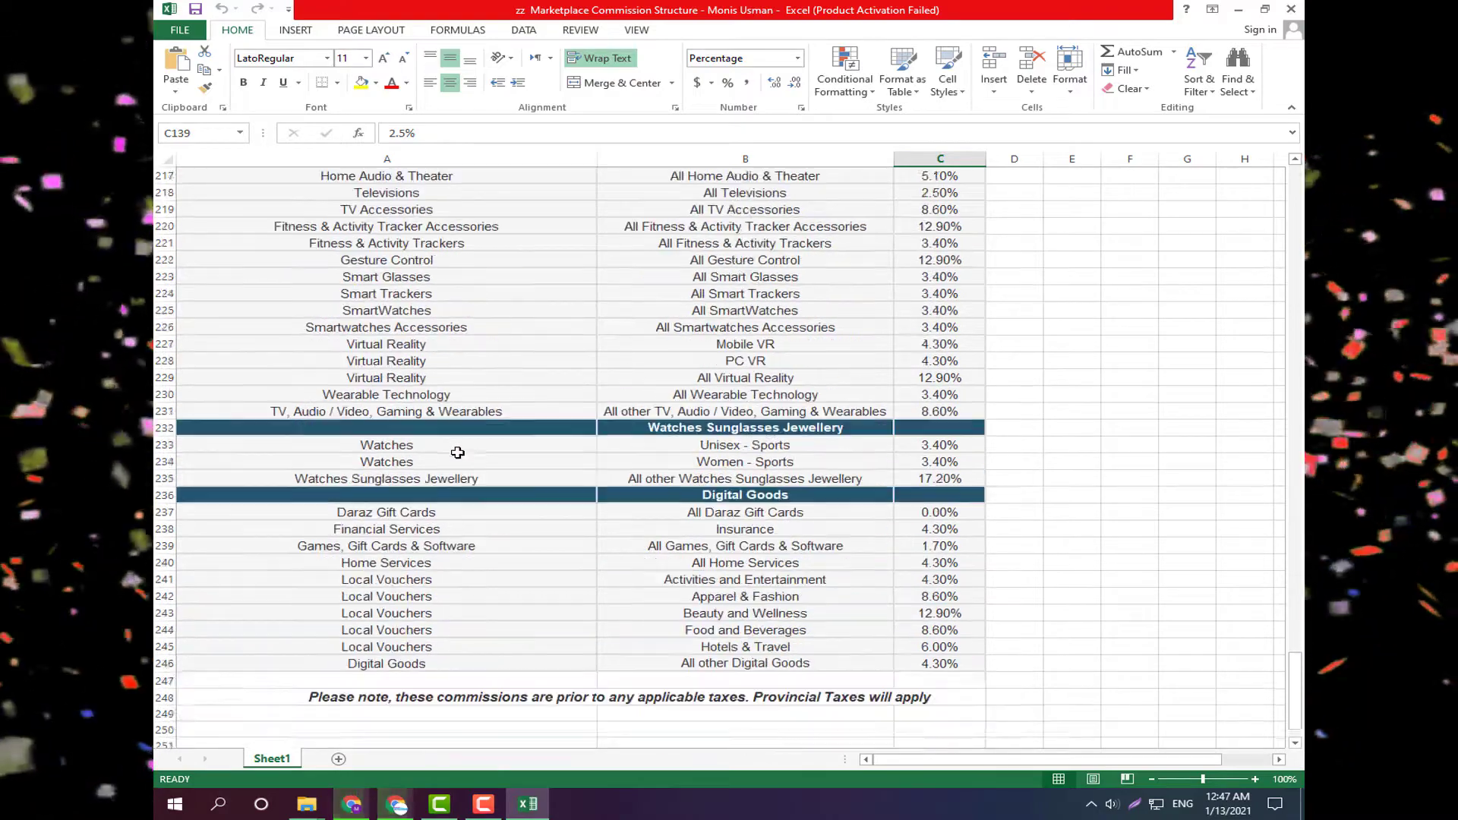
scroll(458, 454, "down", 3)
scroll(565, 479, "up", 8)
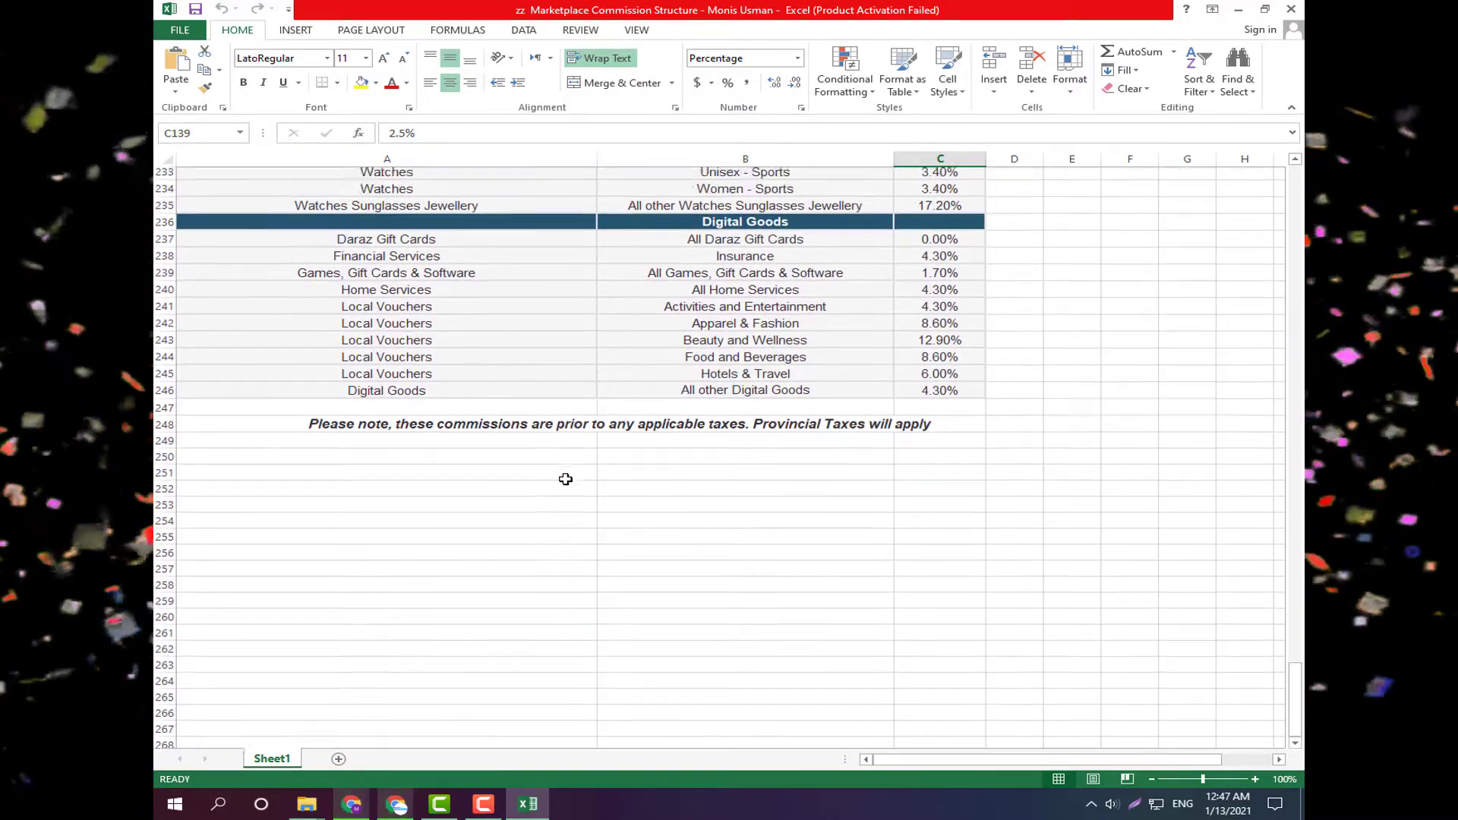
scroll(566, 479, "up", 8)
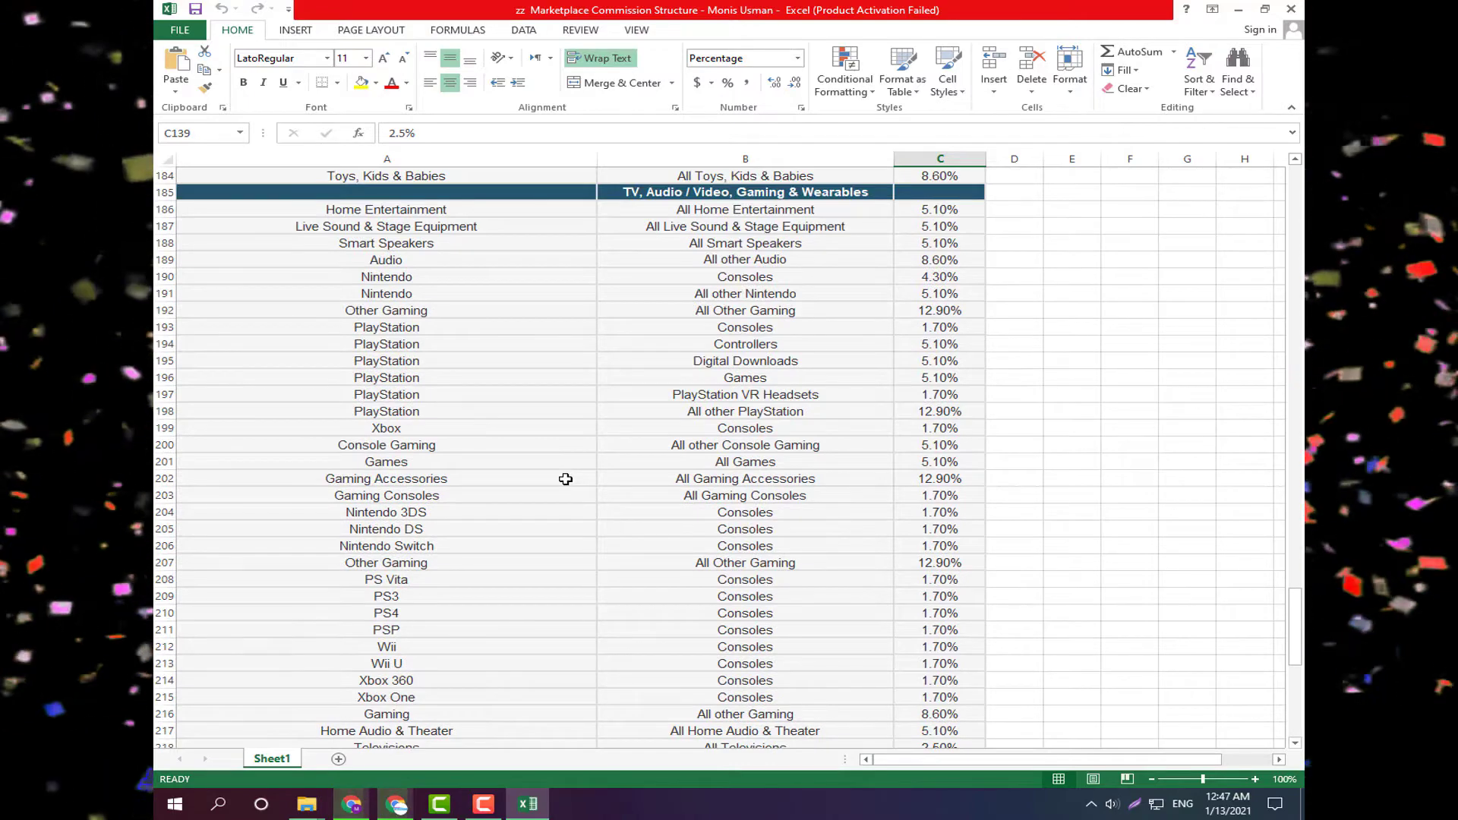
scroll(566, 479, "up", 20)
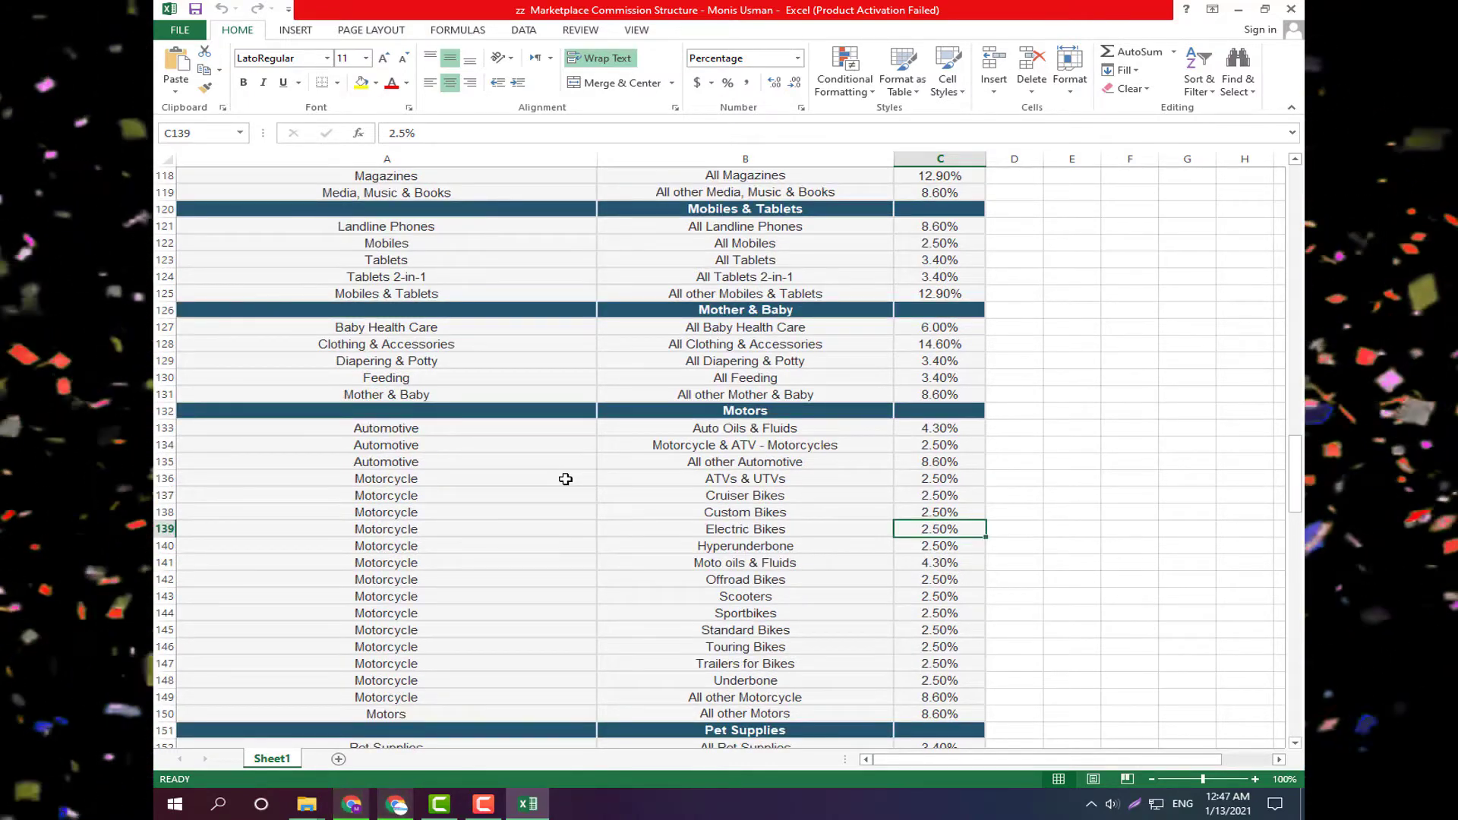
scroll(597, 454, "up", 18)
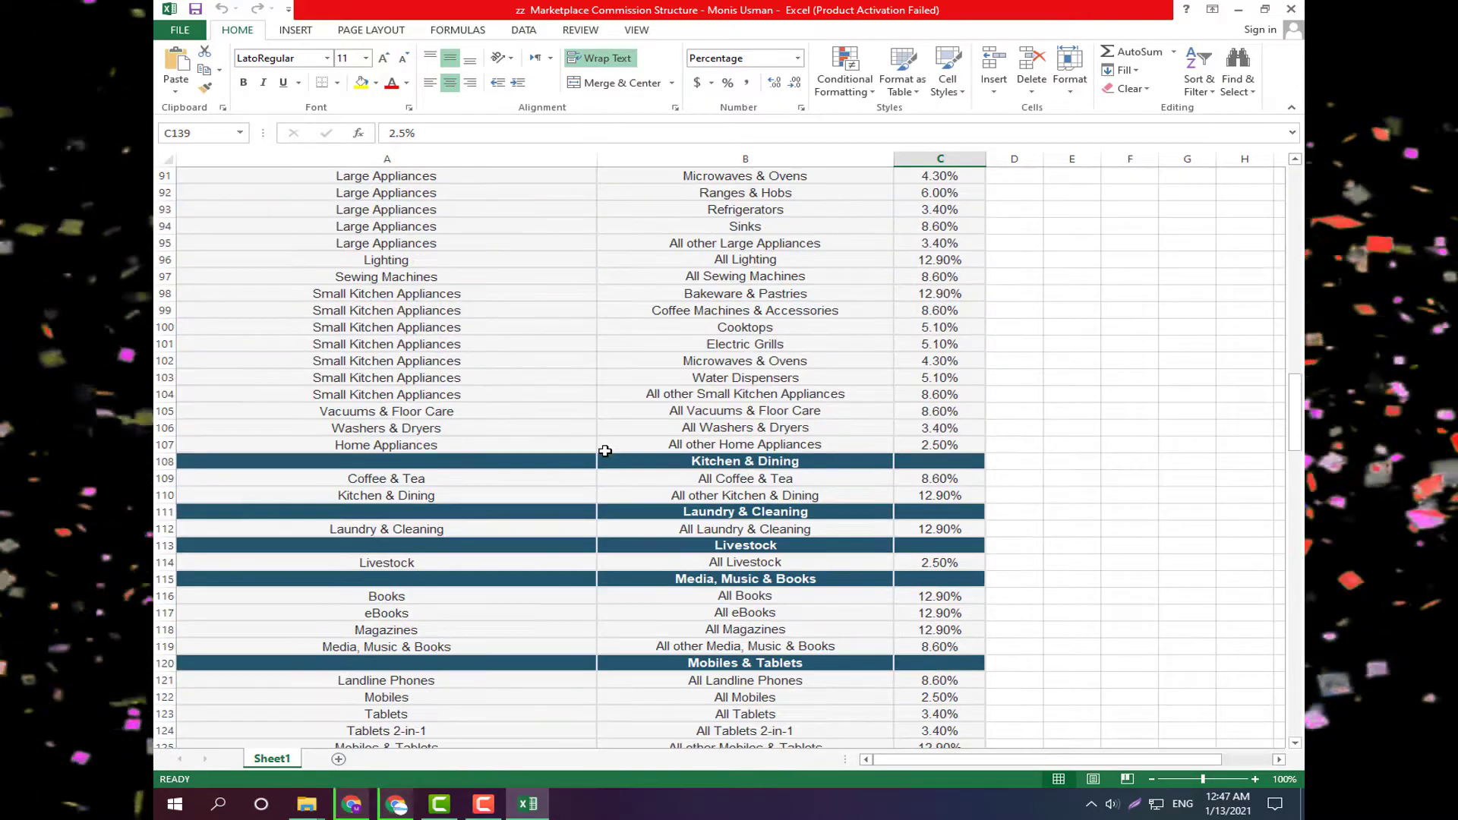
scroll(605, 451, "up", 9)
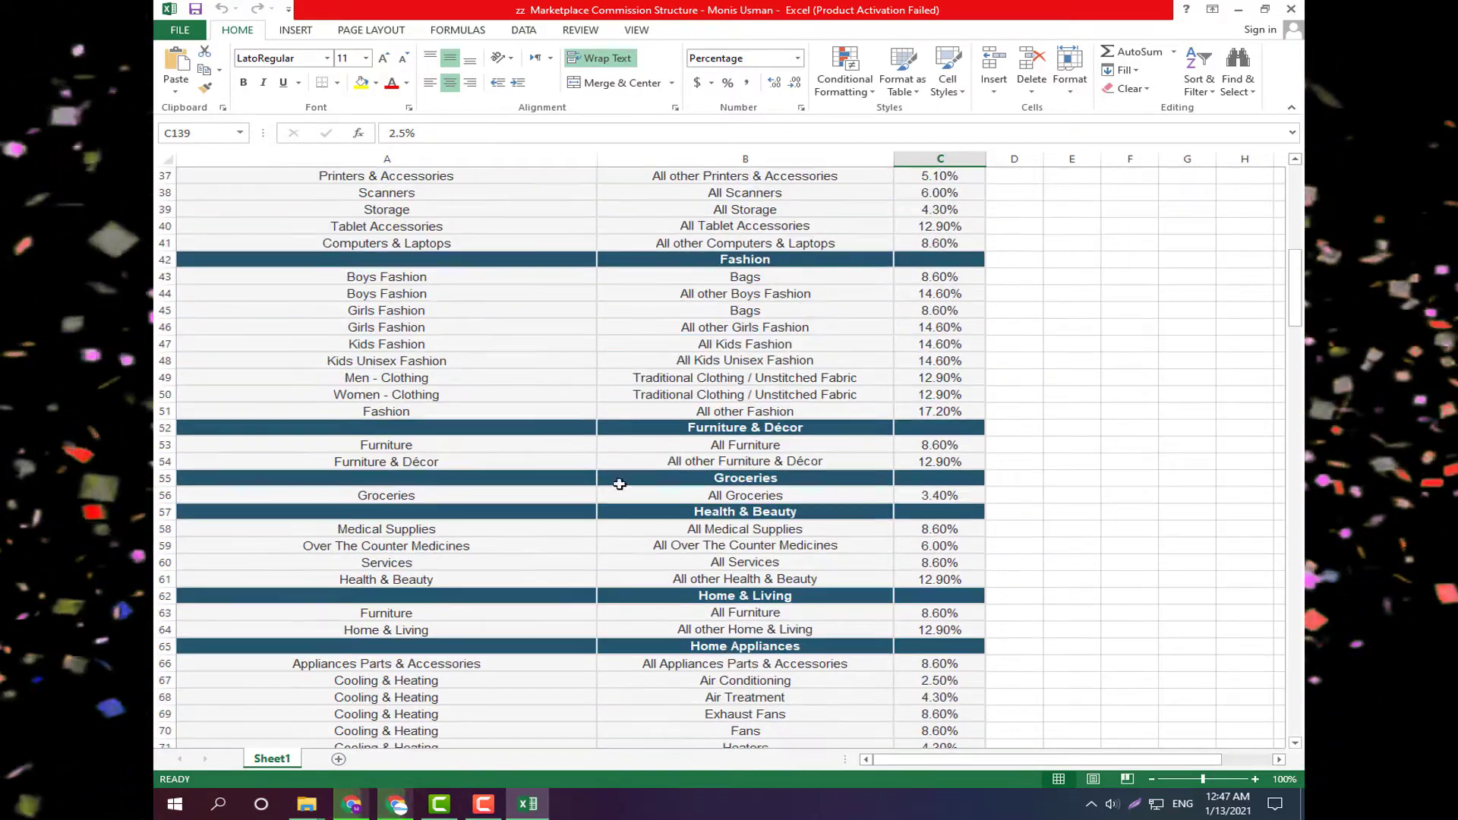
scroll(641, 506, "up", 8)
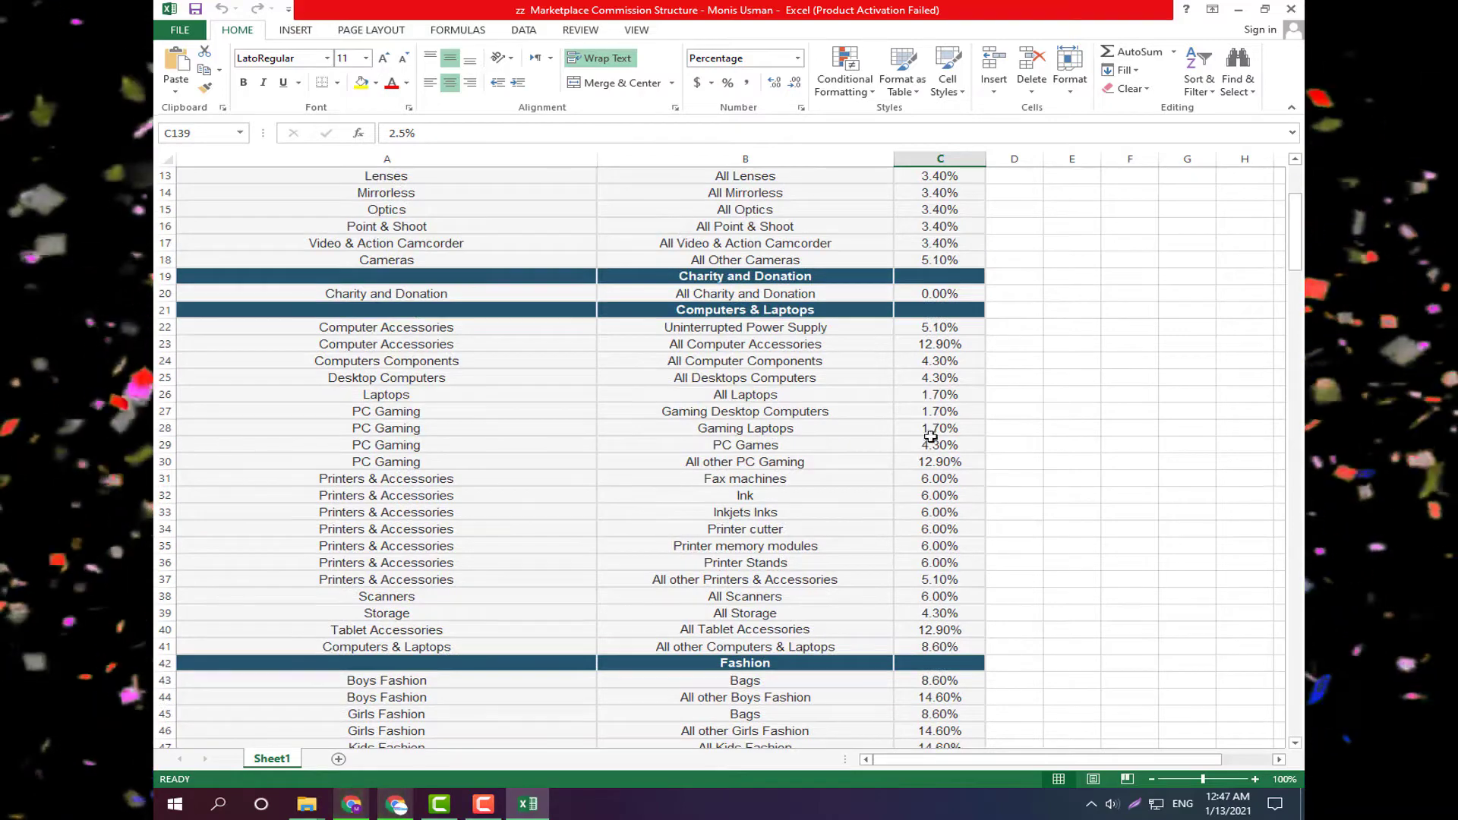
scroll(941, 388, "up", 4)
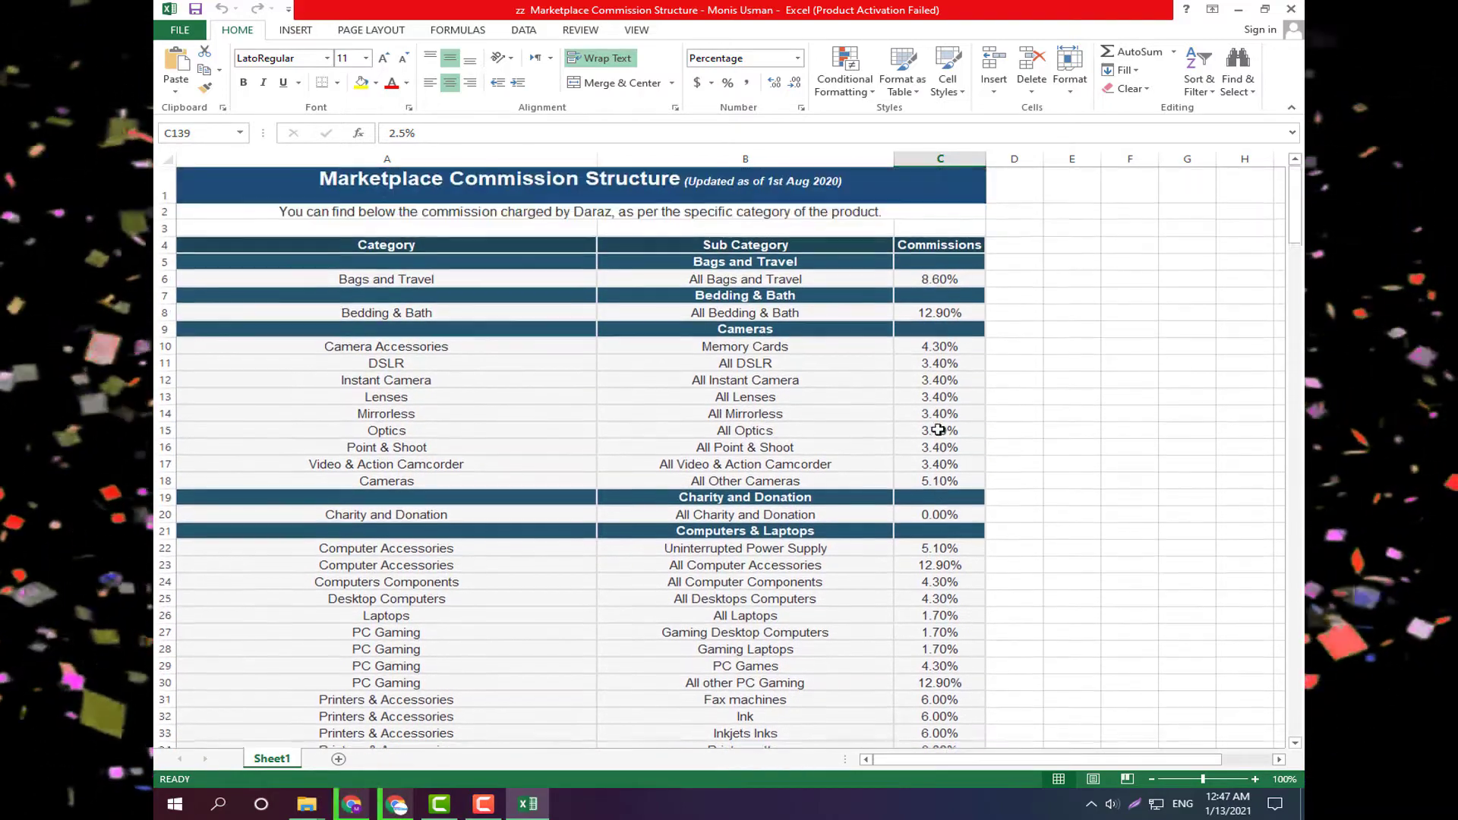
scroll(927, 460, "down", 4)
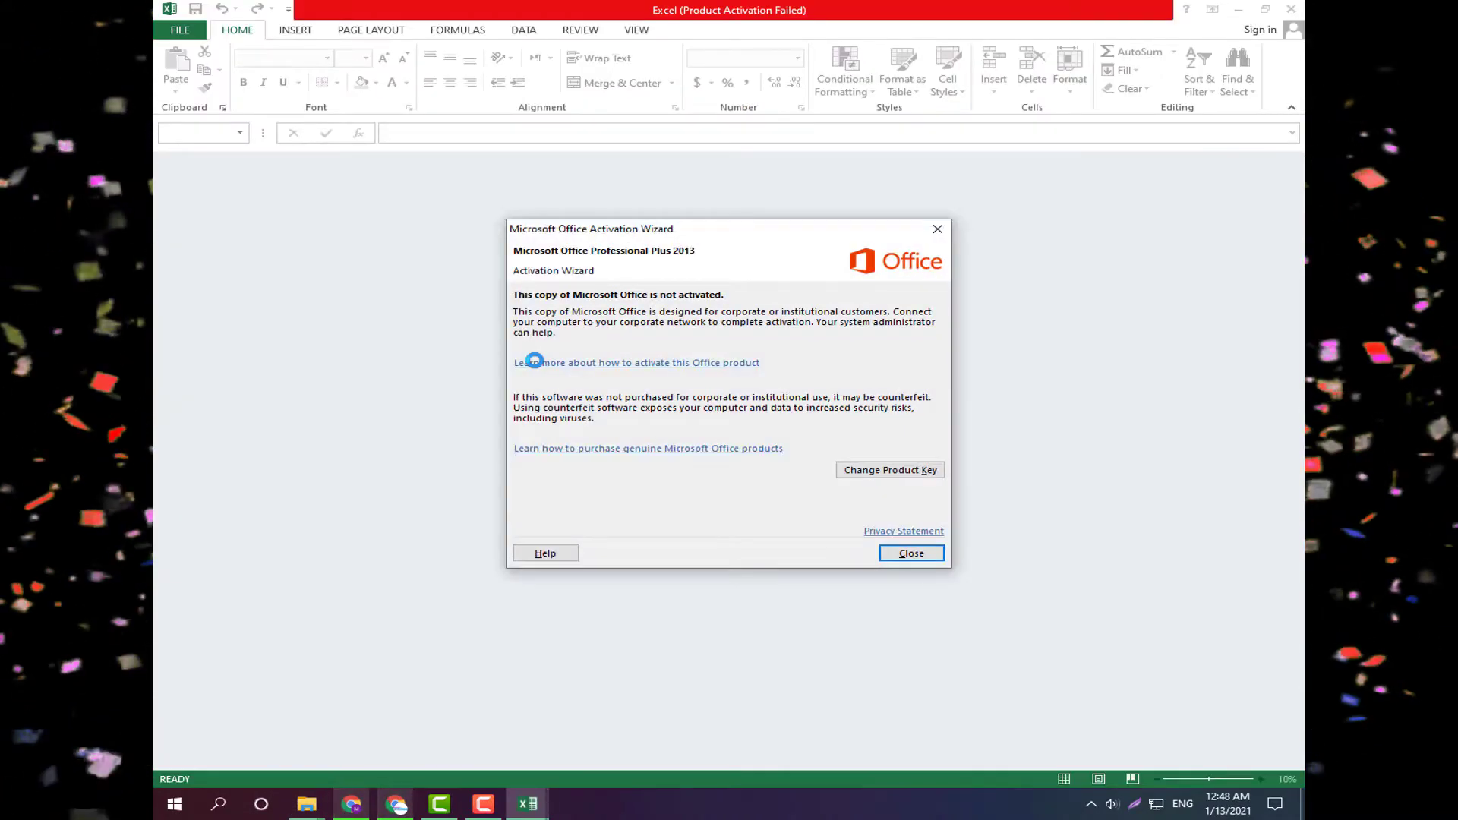
Dismiss the Office activation wizard and bring the start of the "zz Daraz Shipping Rates ALL" sheet into view.
key("Return")
scroll(438, 364, "down", 1)
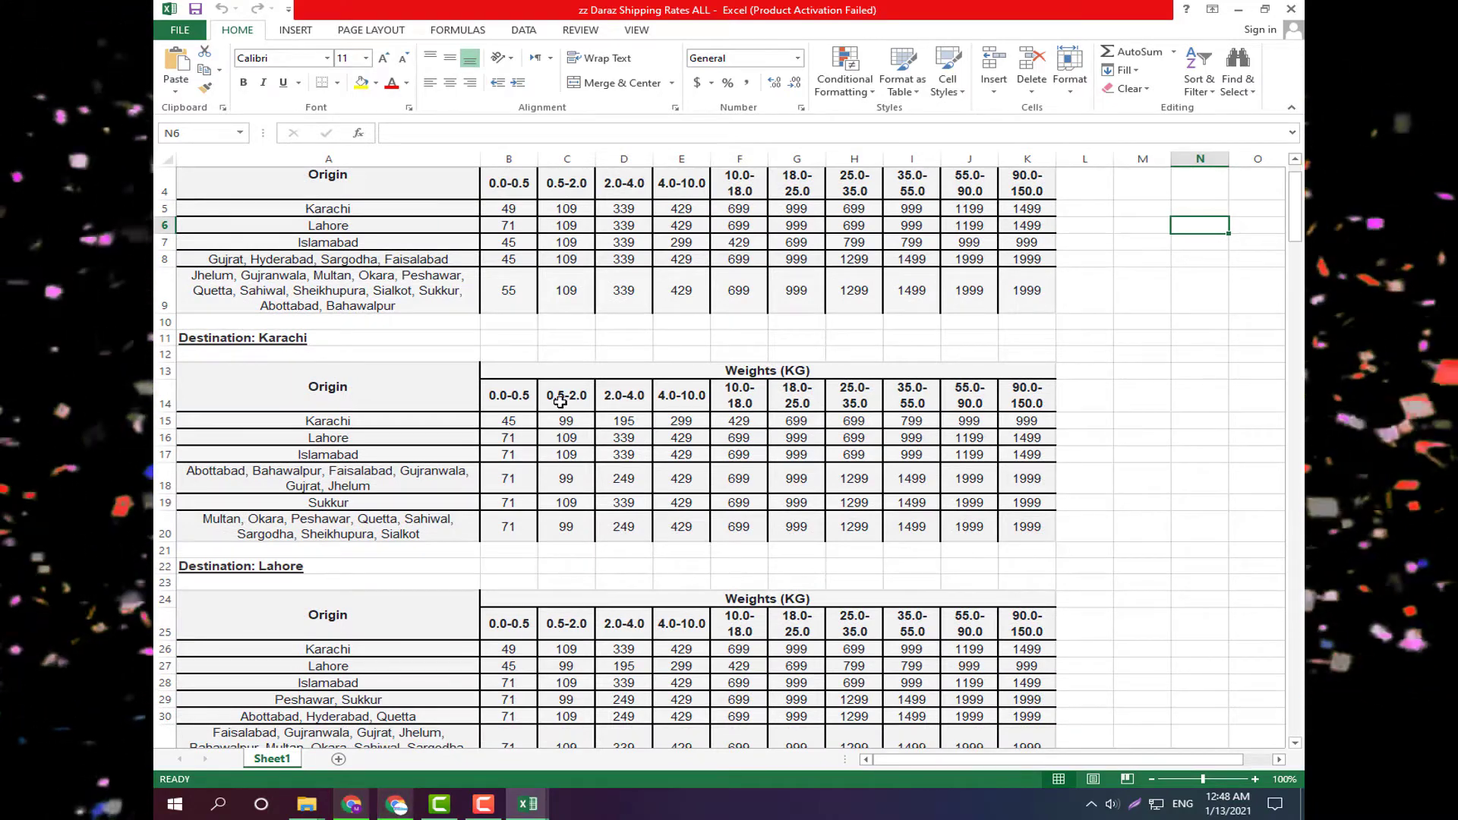
scroll(455, 327, "up", 1)
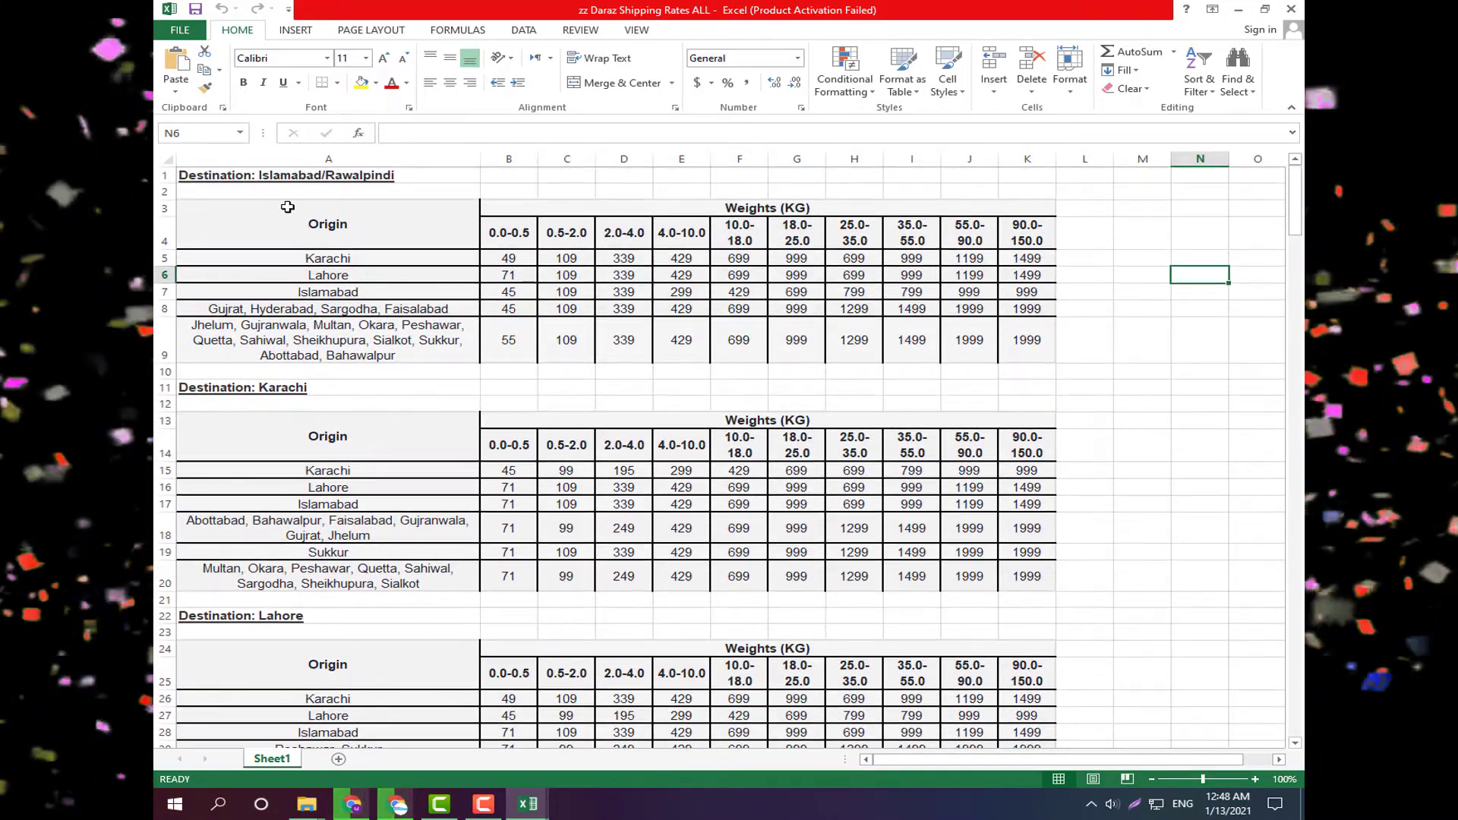
Examine the origin cities and weight brackets in the Destination: Islamabad/Rawalpindi table.
left_click(314, 178)
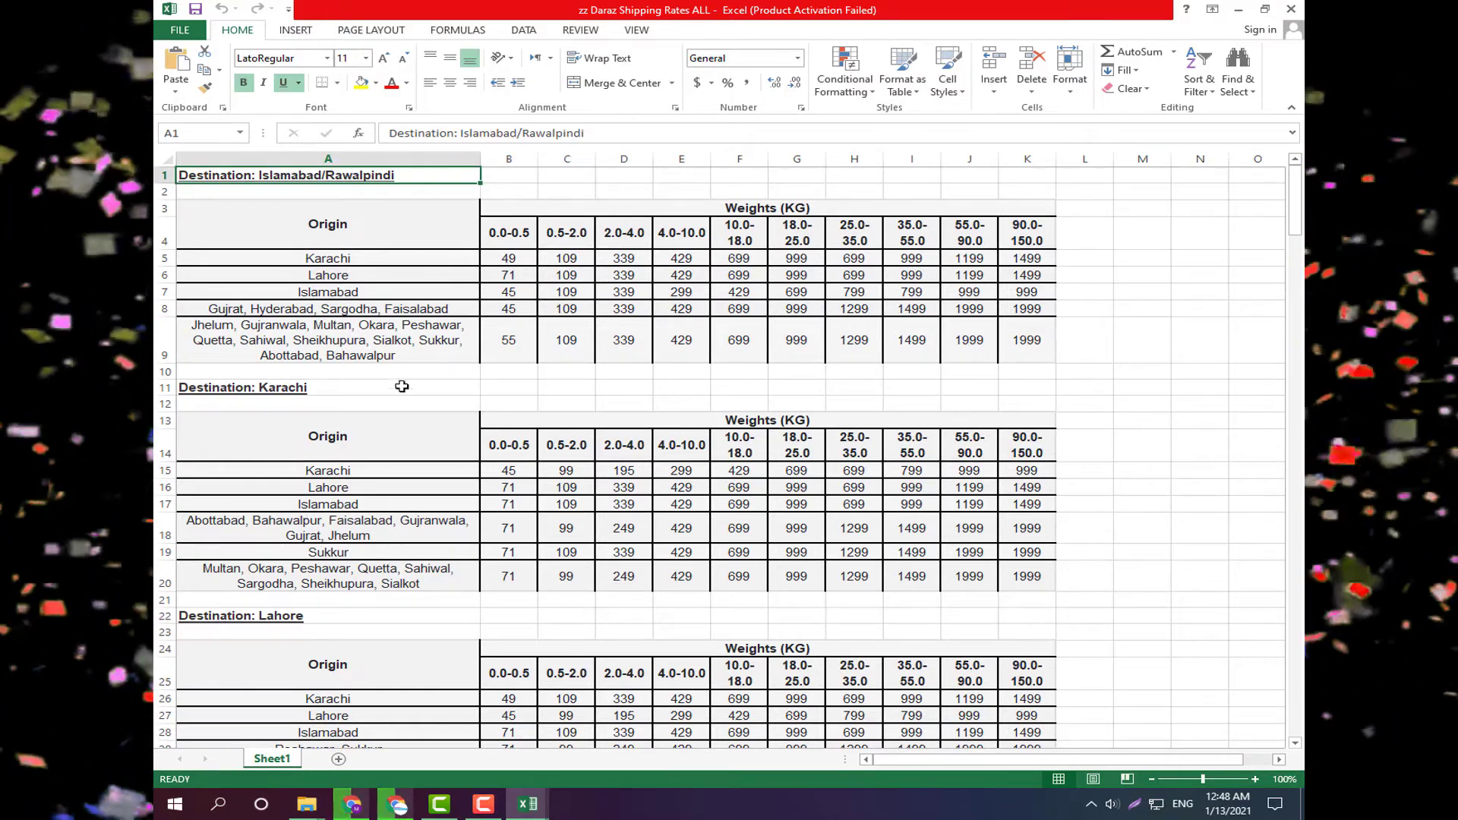
left_click(319, 276)
left_click(332, 307)
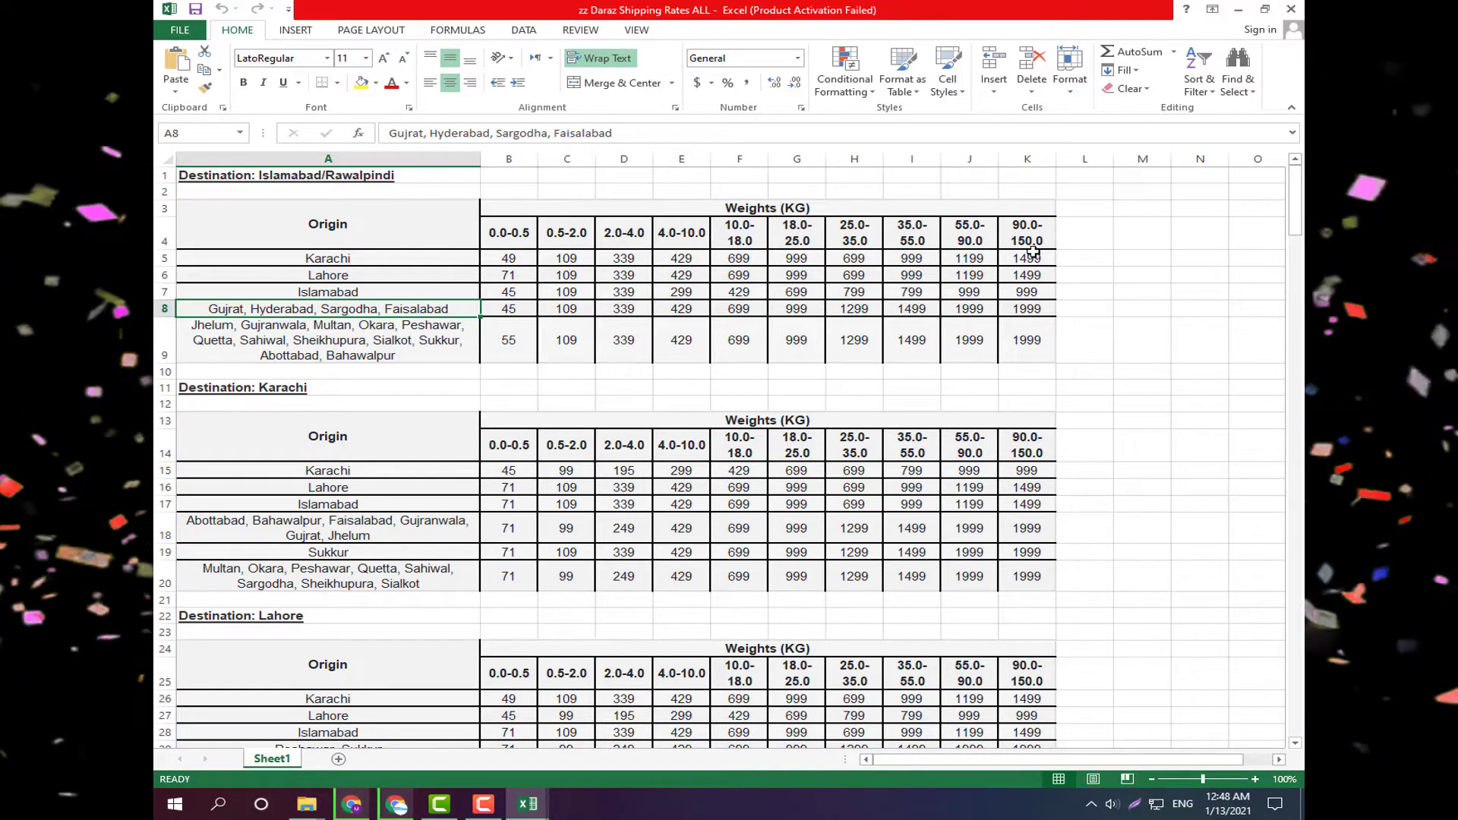
key("Up")
key("Up")
key("Up")
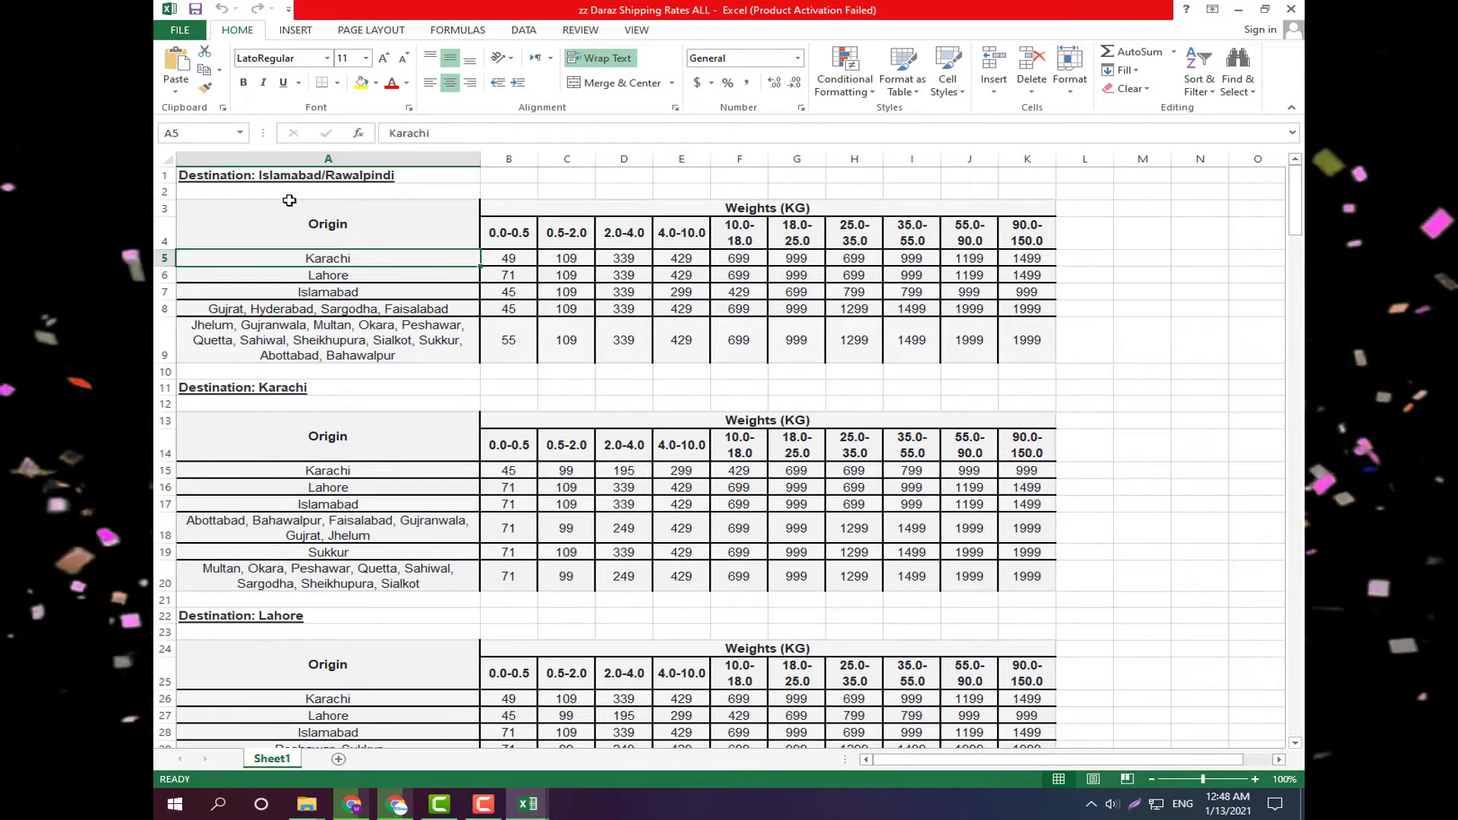
key("Up")
key("Up")
key("Up")
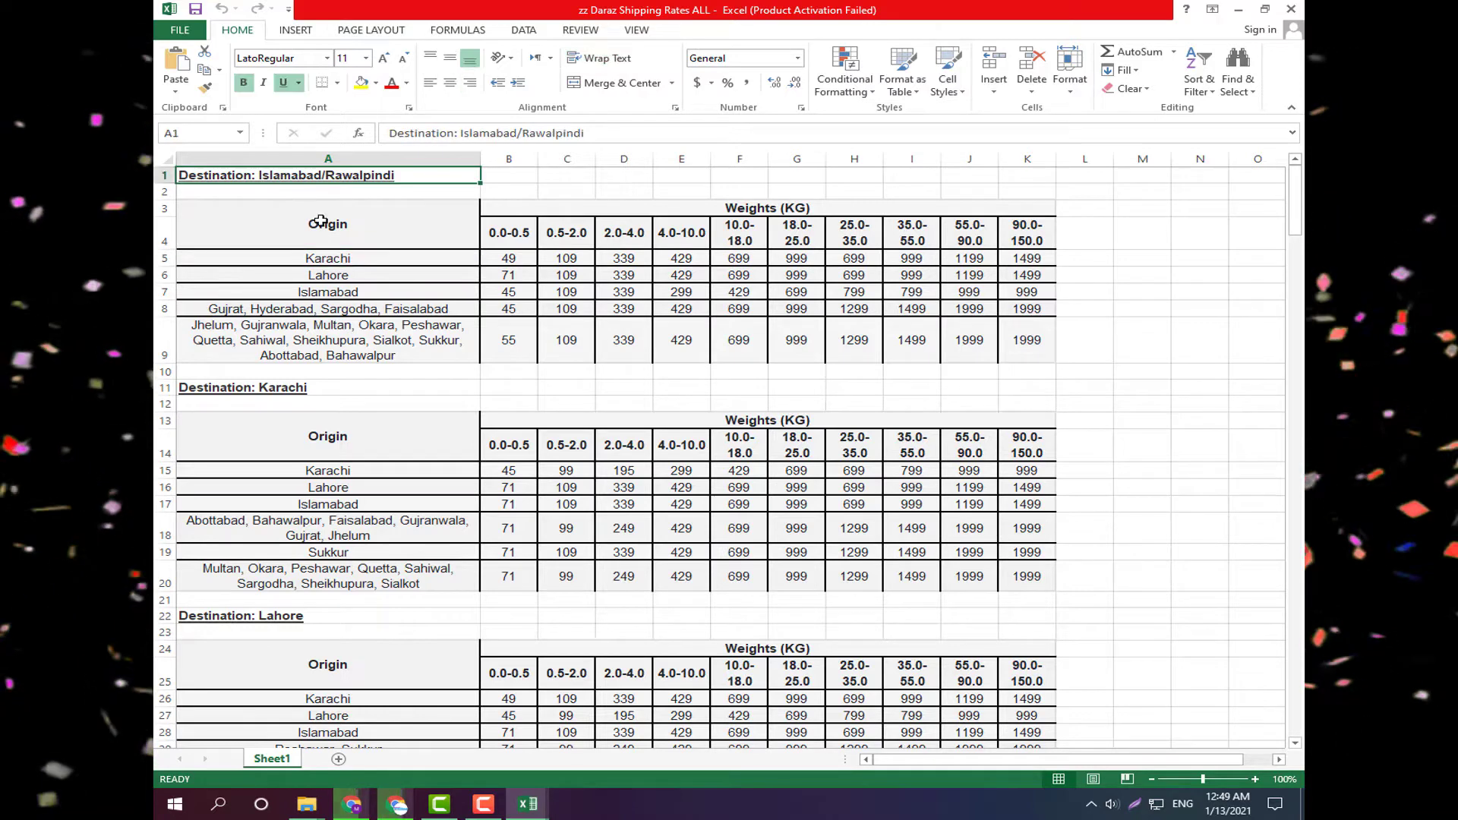
Look up the 0.0-0.5 kg shipping rates to Islamabad/Rawalpindi from Karachi, Lahore and Islamabad.
left_click(348, 259)
left_click(518, 265)
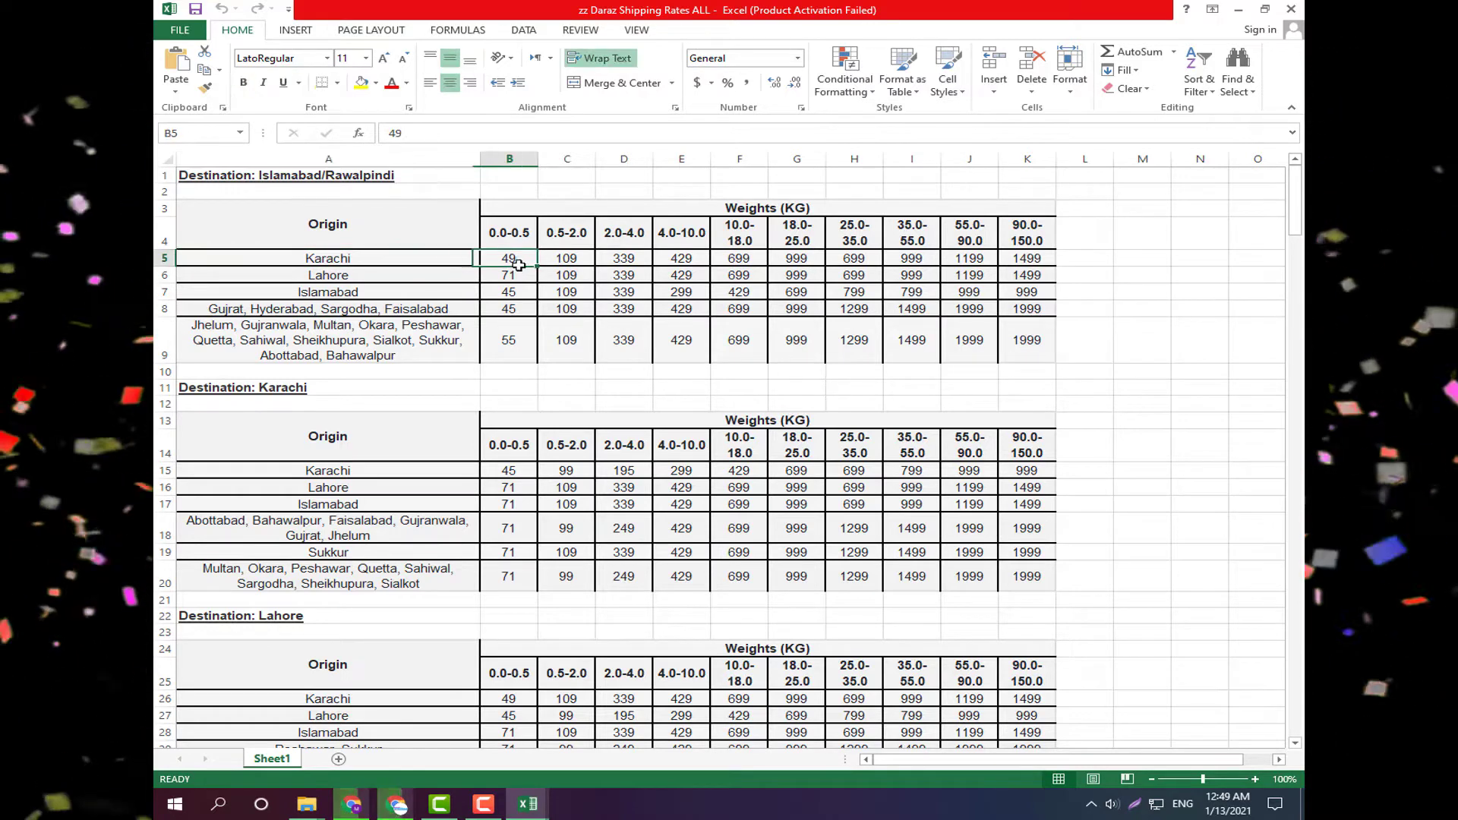
left_click(343, 278)
key("Right")
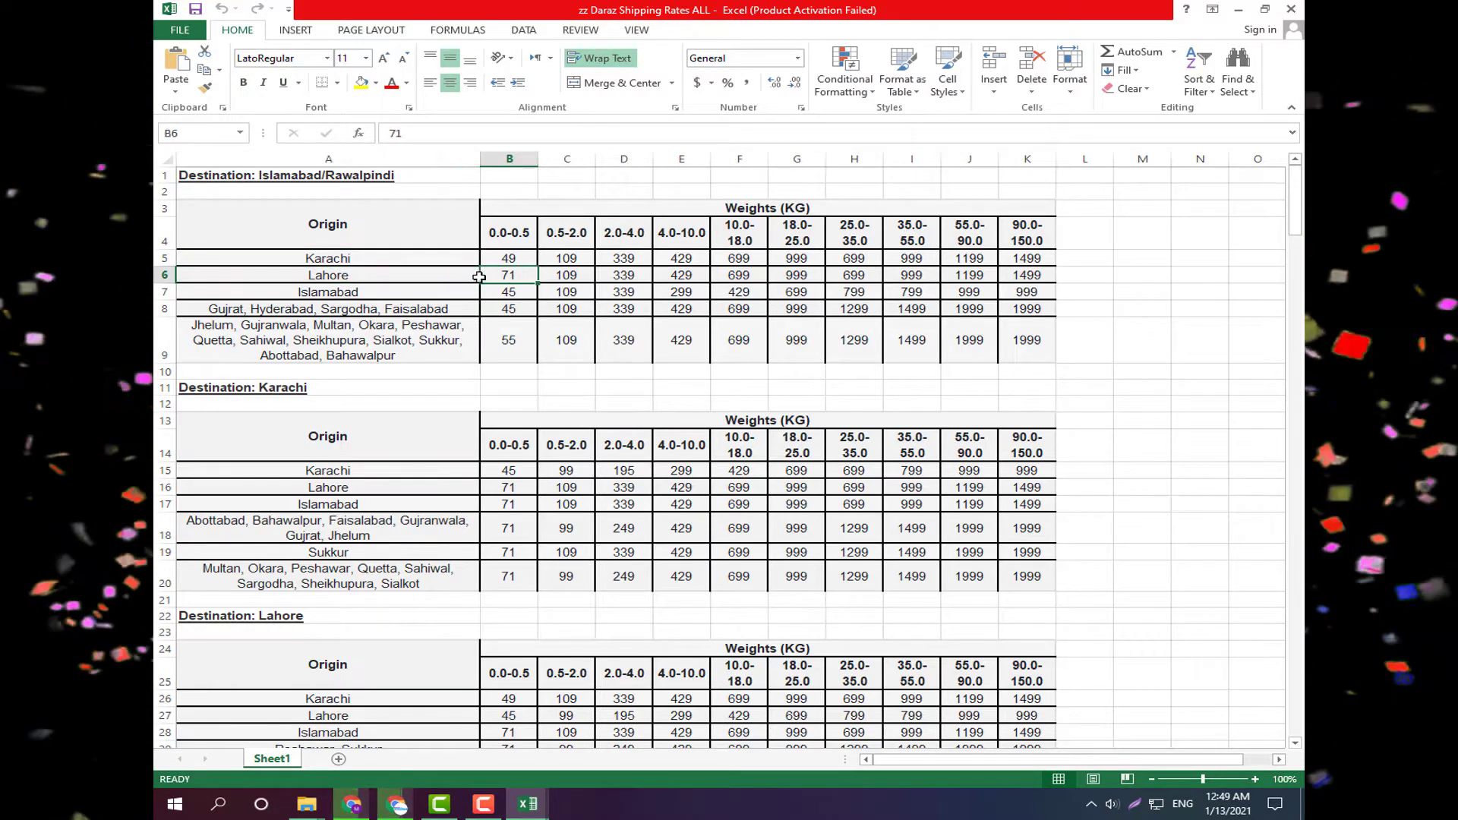
left_click(385, 293)
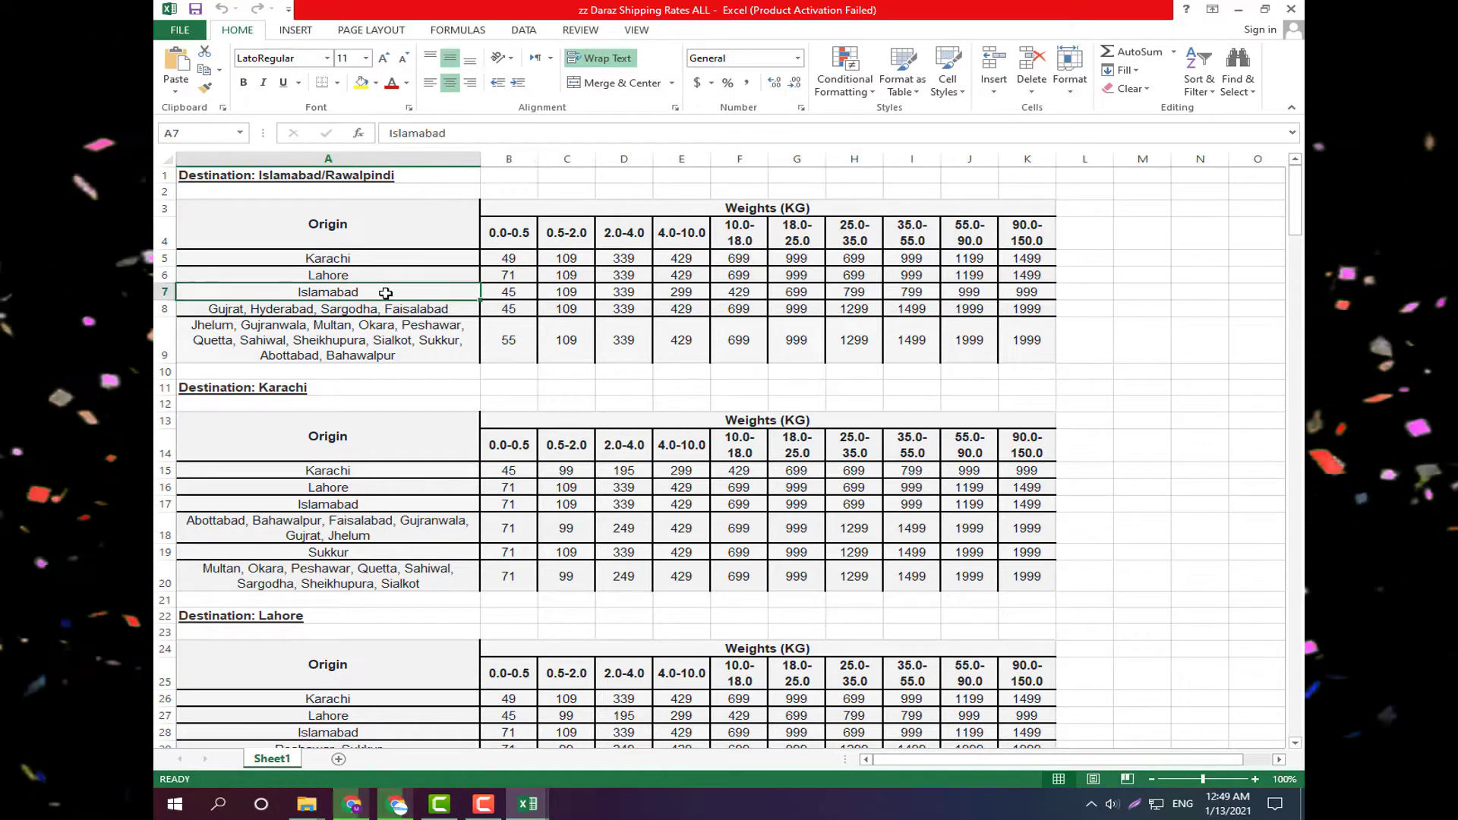
left_click(509, 296)
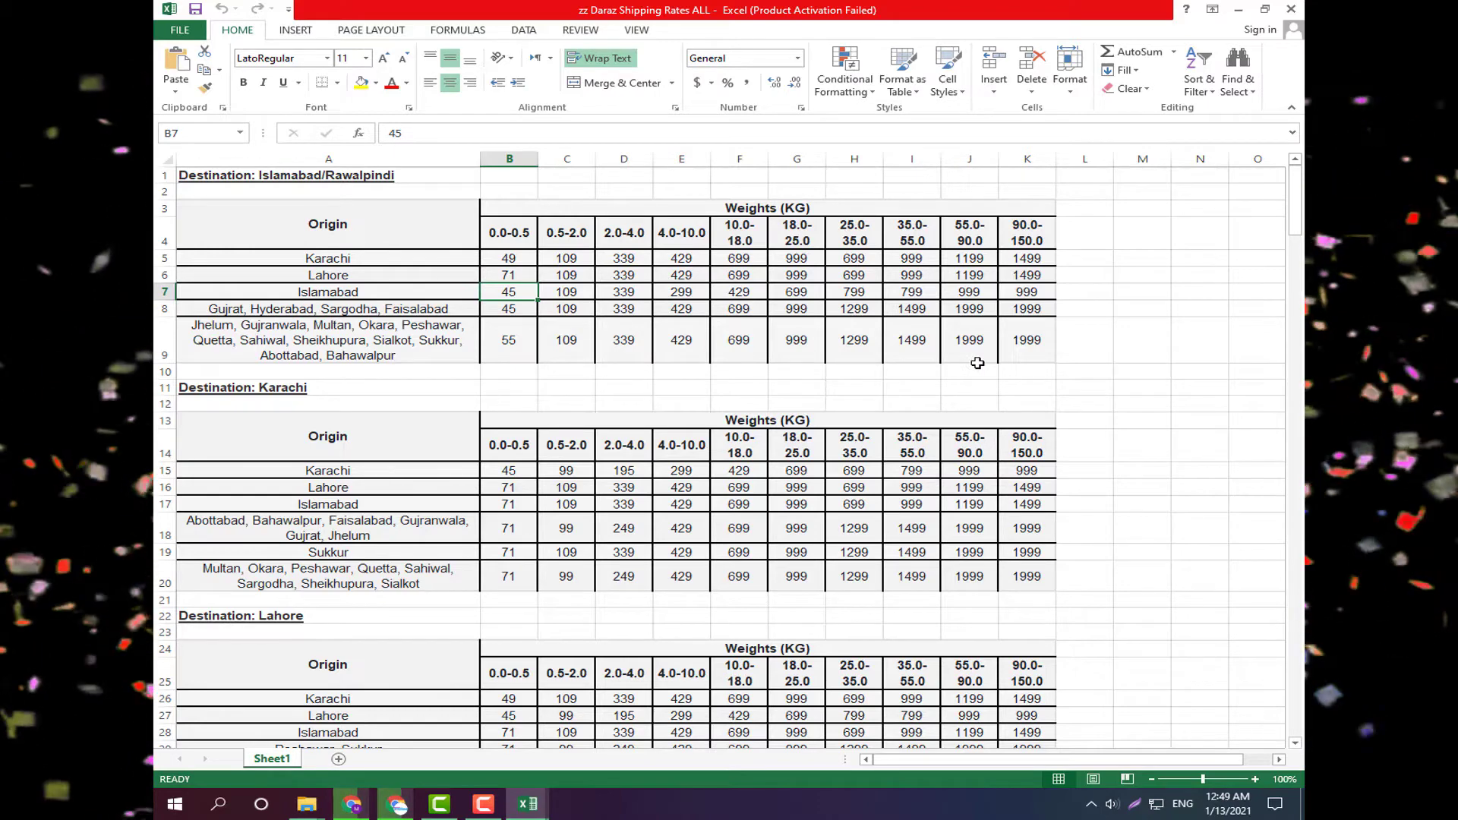
Look up the 0.0-0.5 kg shipping rates from Karachi, Lahore and Islamabad in the Destination: Karachi table.
scroll(626, 352, "down", 2)
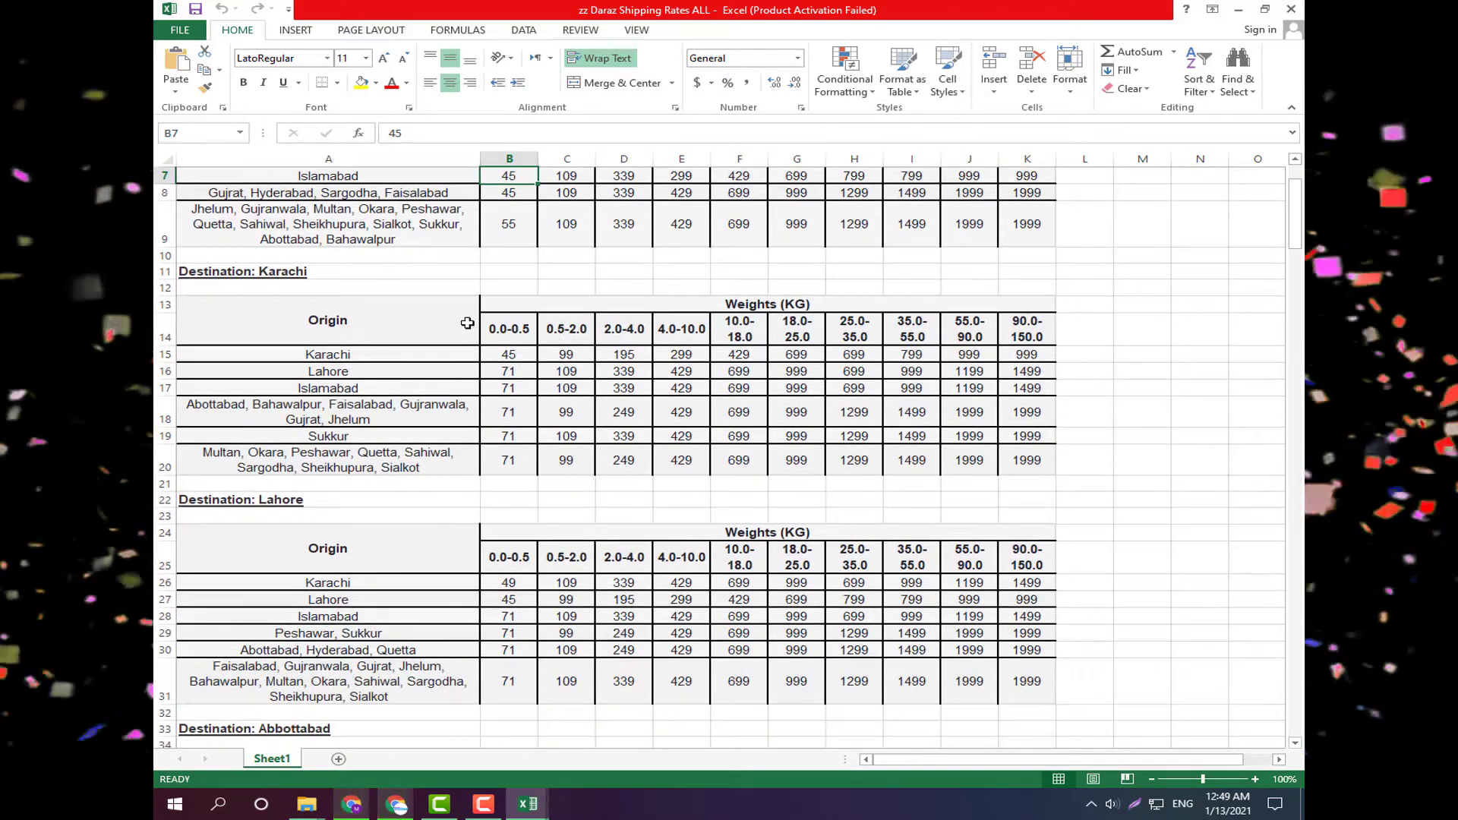
left_click(270, 275)
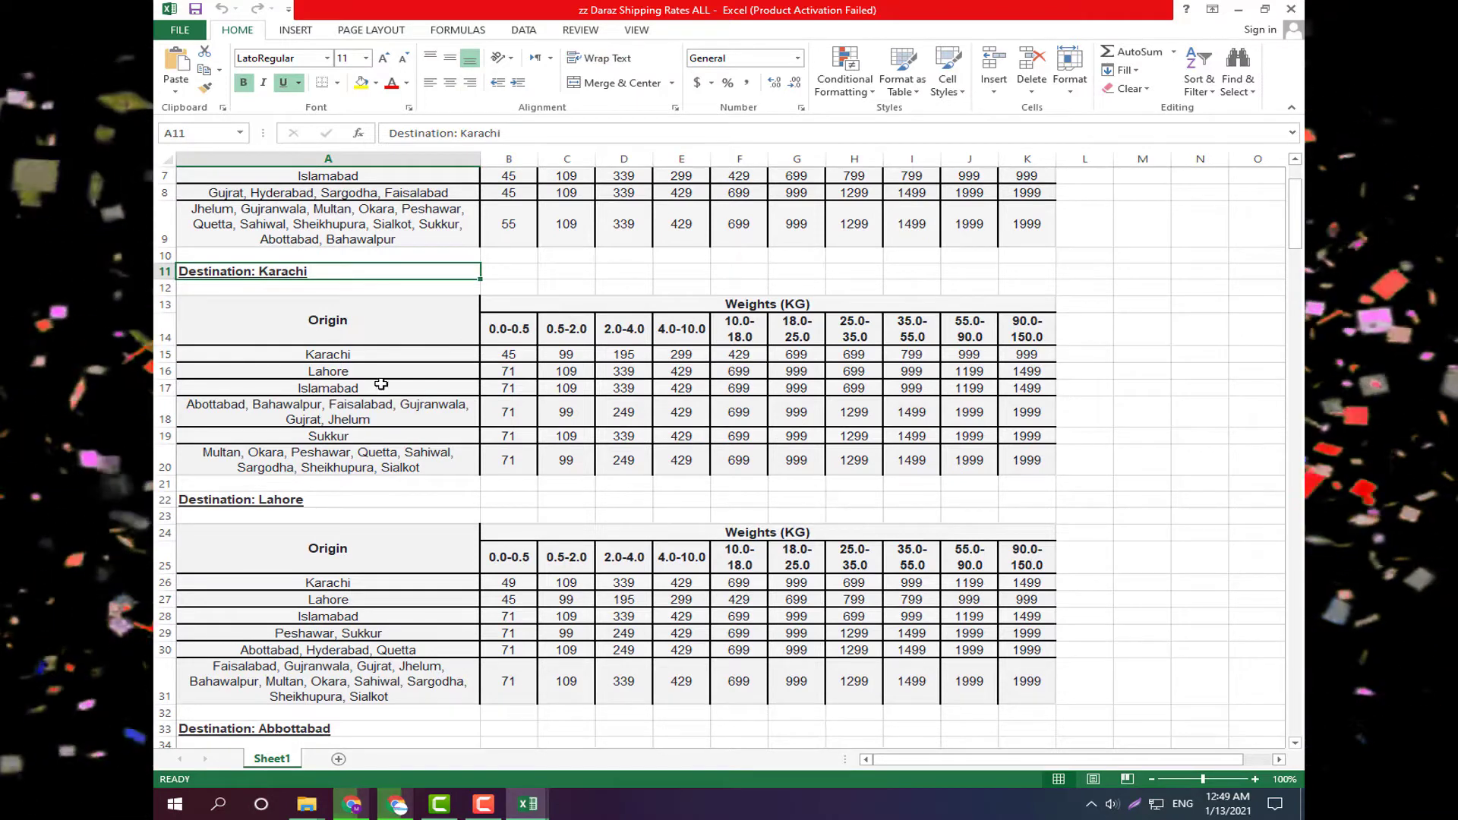
left_click(328, 359)
left_click(493, 359)
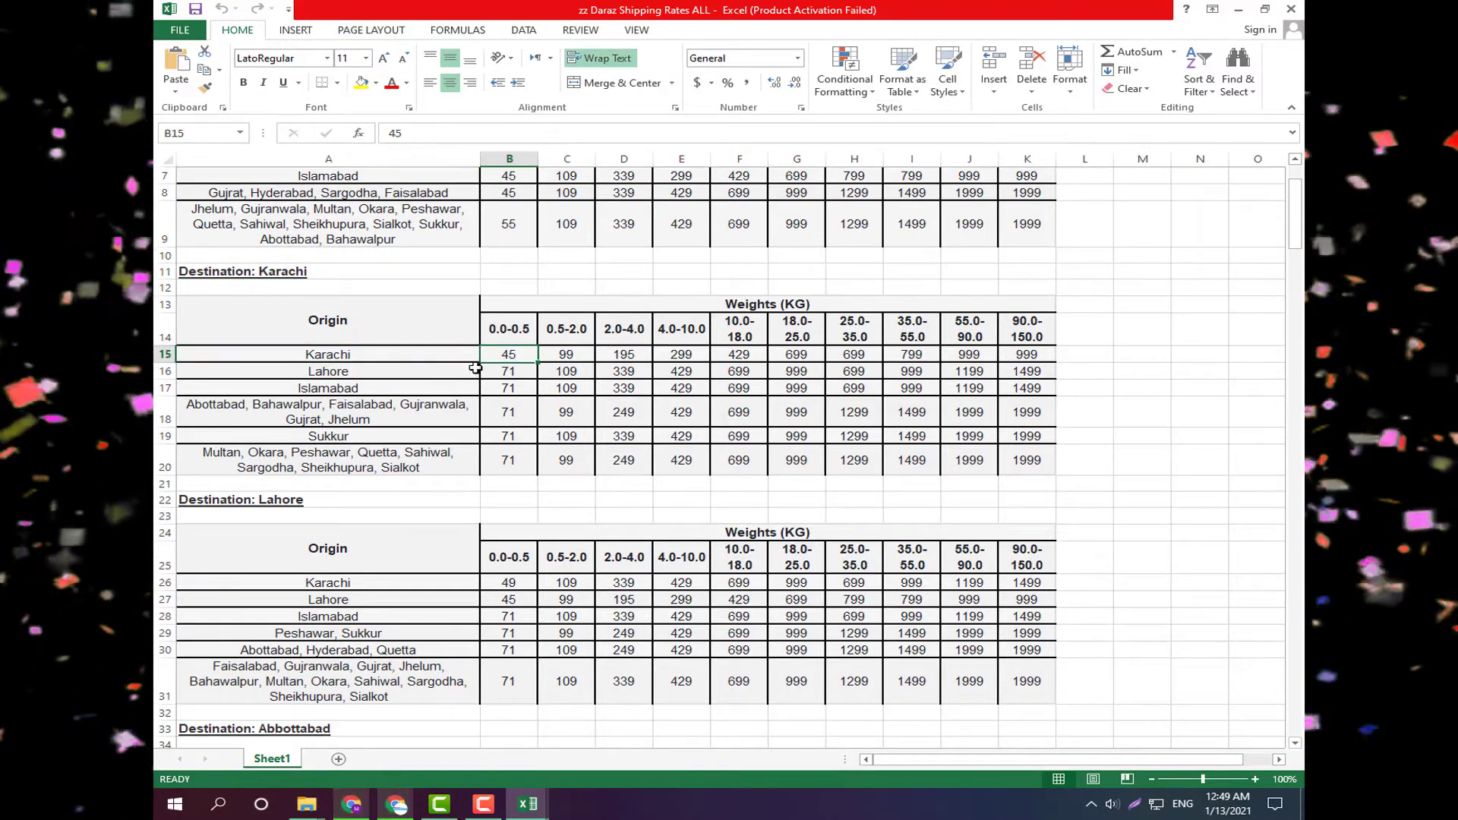
left_click(438, 373)
left_click(494, 372)
left_click(446, 389)
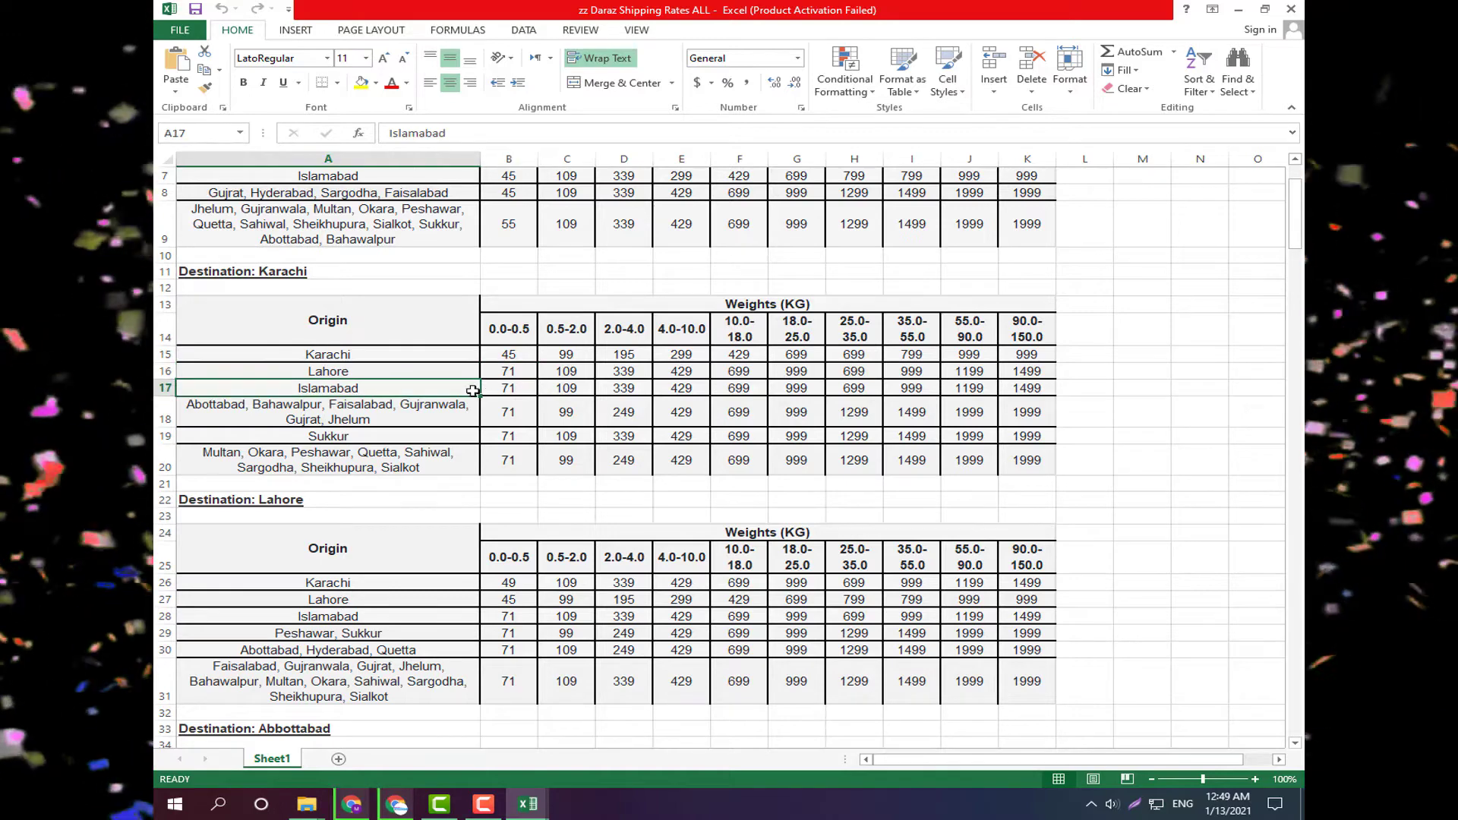
left_click(507, 391)
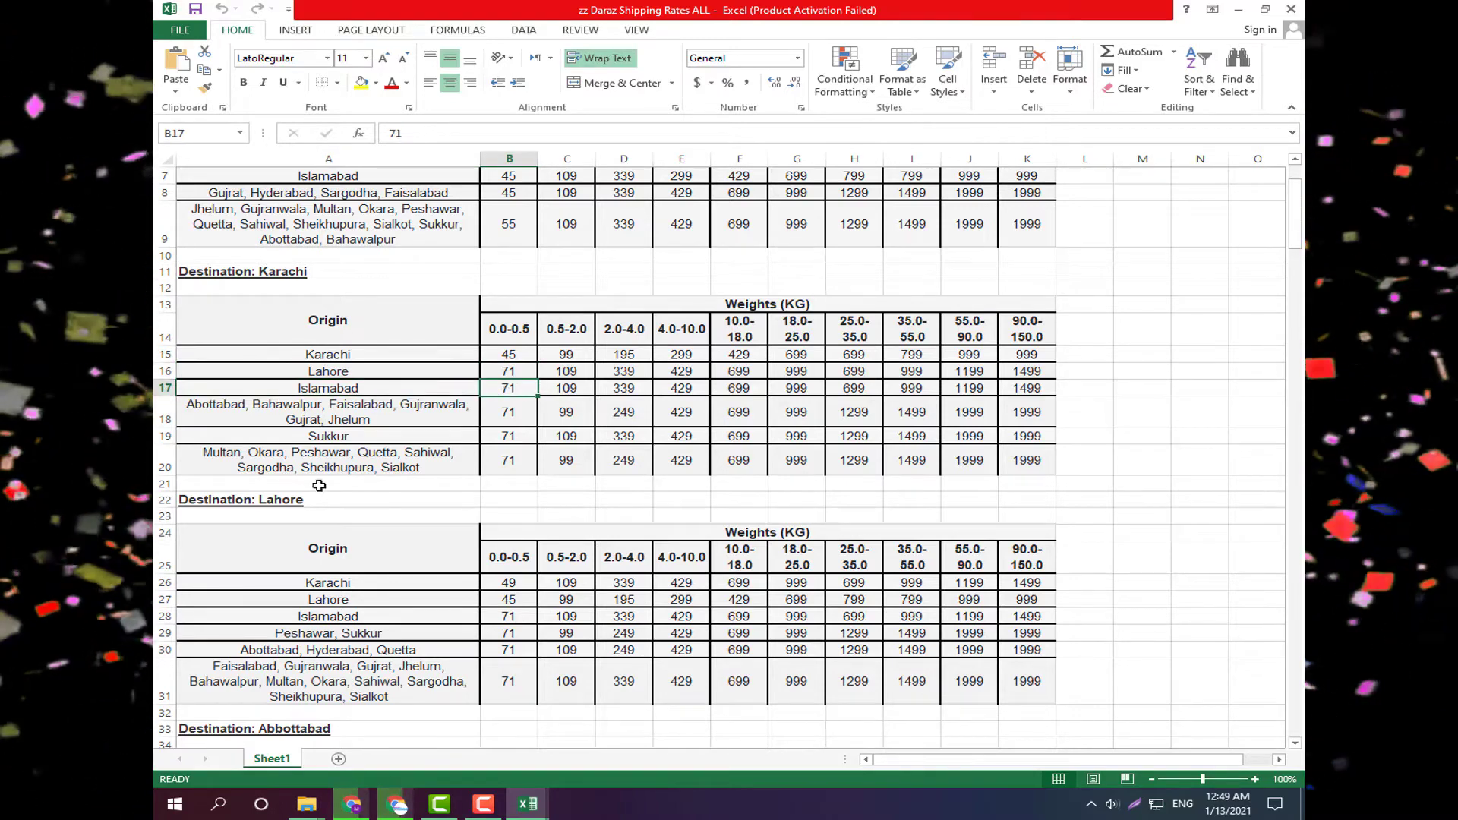
Review the destination rate tables from Lahore through Jhelum.
scroll(319, 485, "down", 2)
left_click(259, 368)
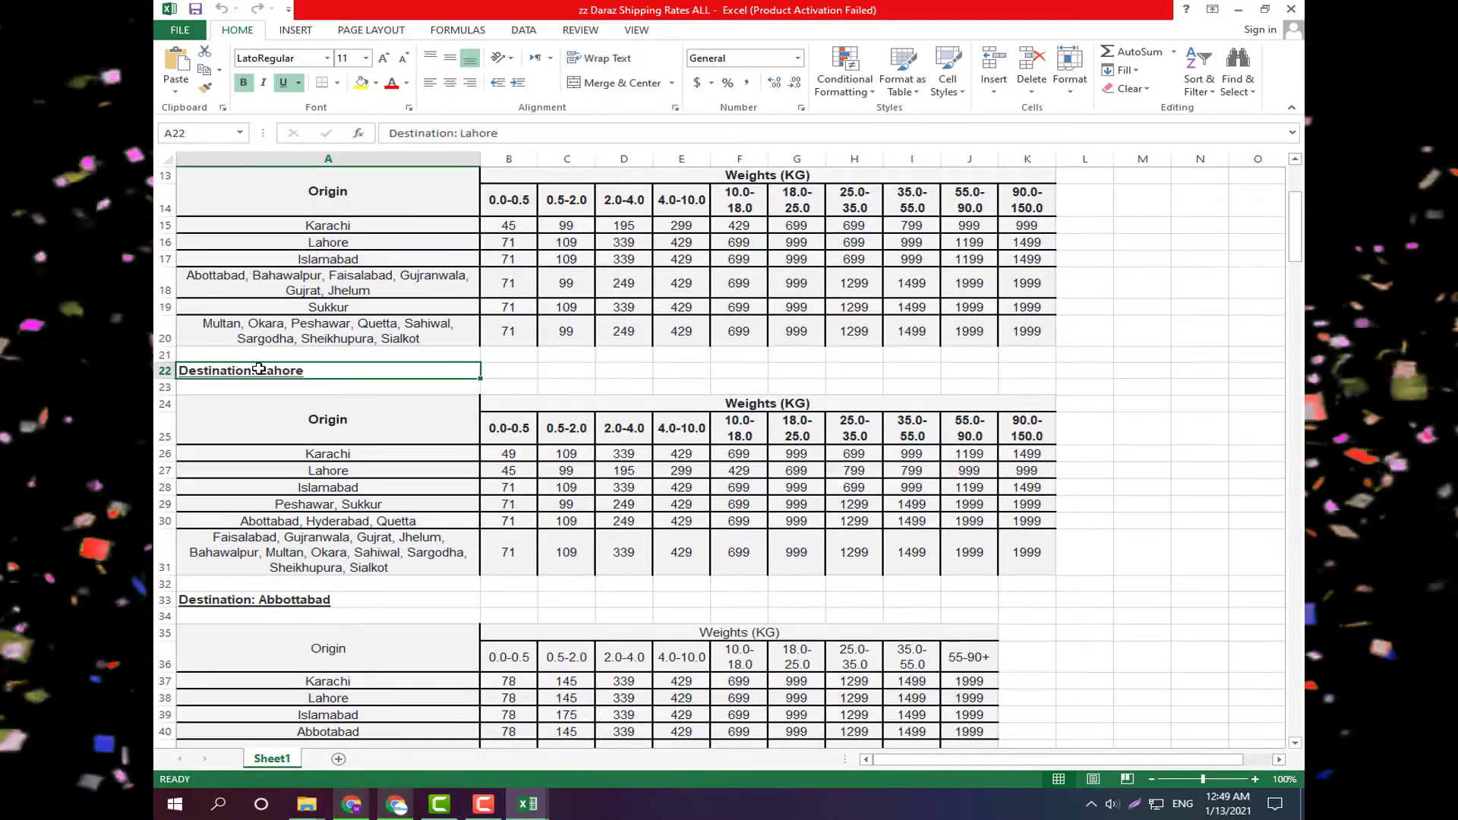
scroll(778, 502, "down", 2)
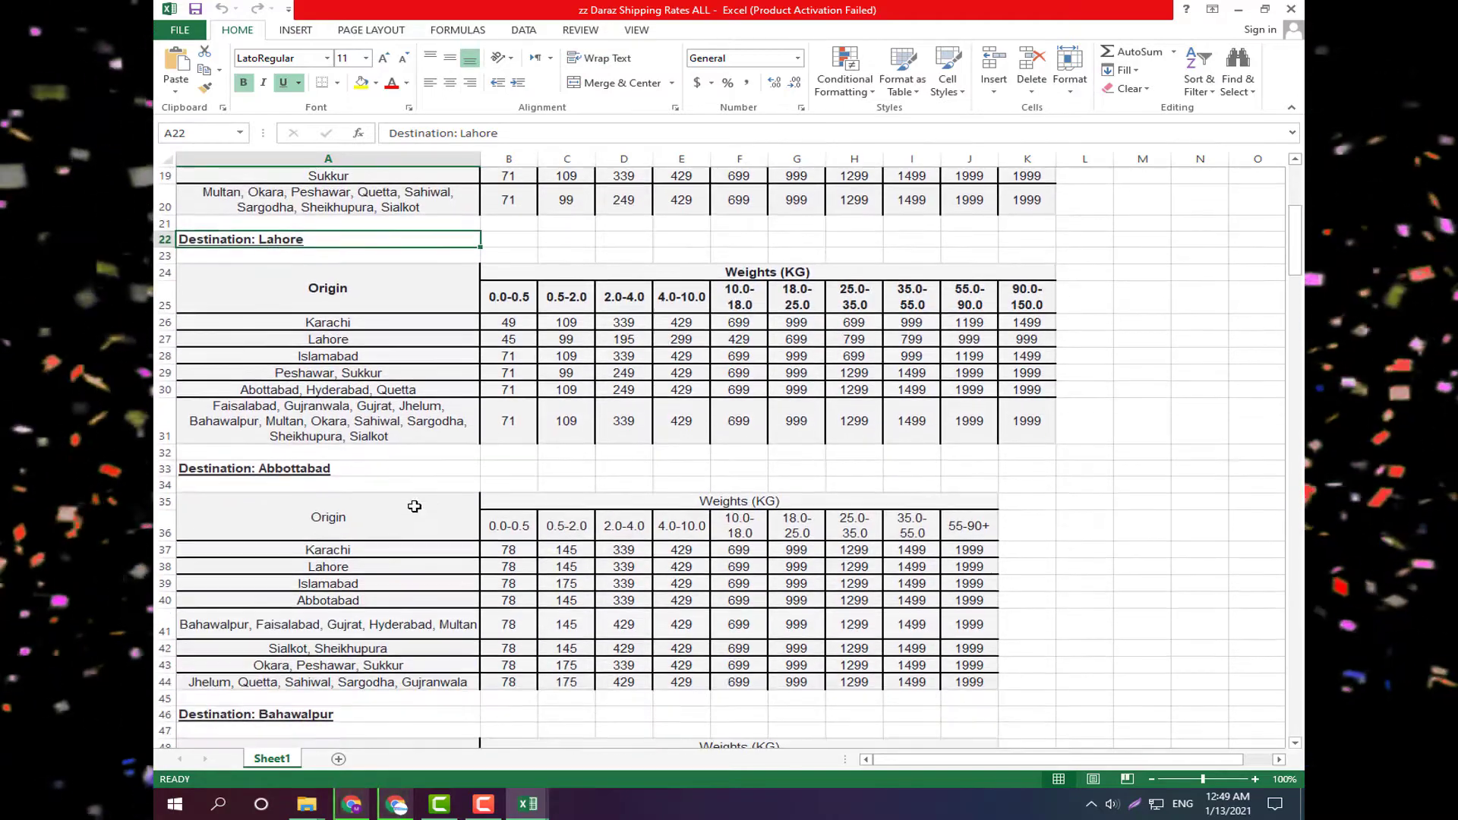
scroll(285, 469, "down", 14)
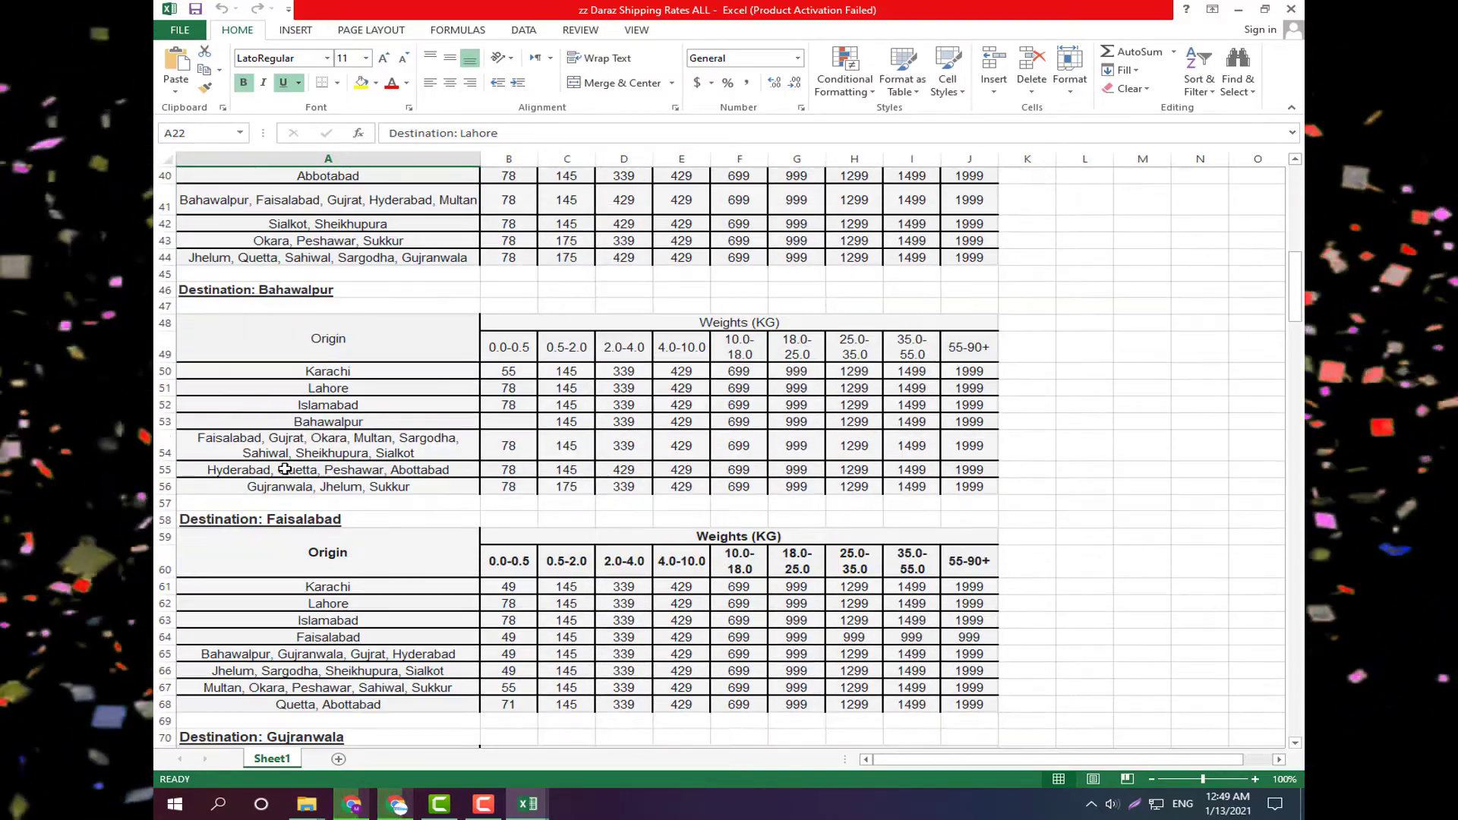
scroll(284, 469, "down", 7)
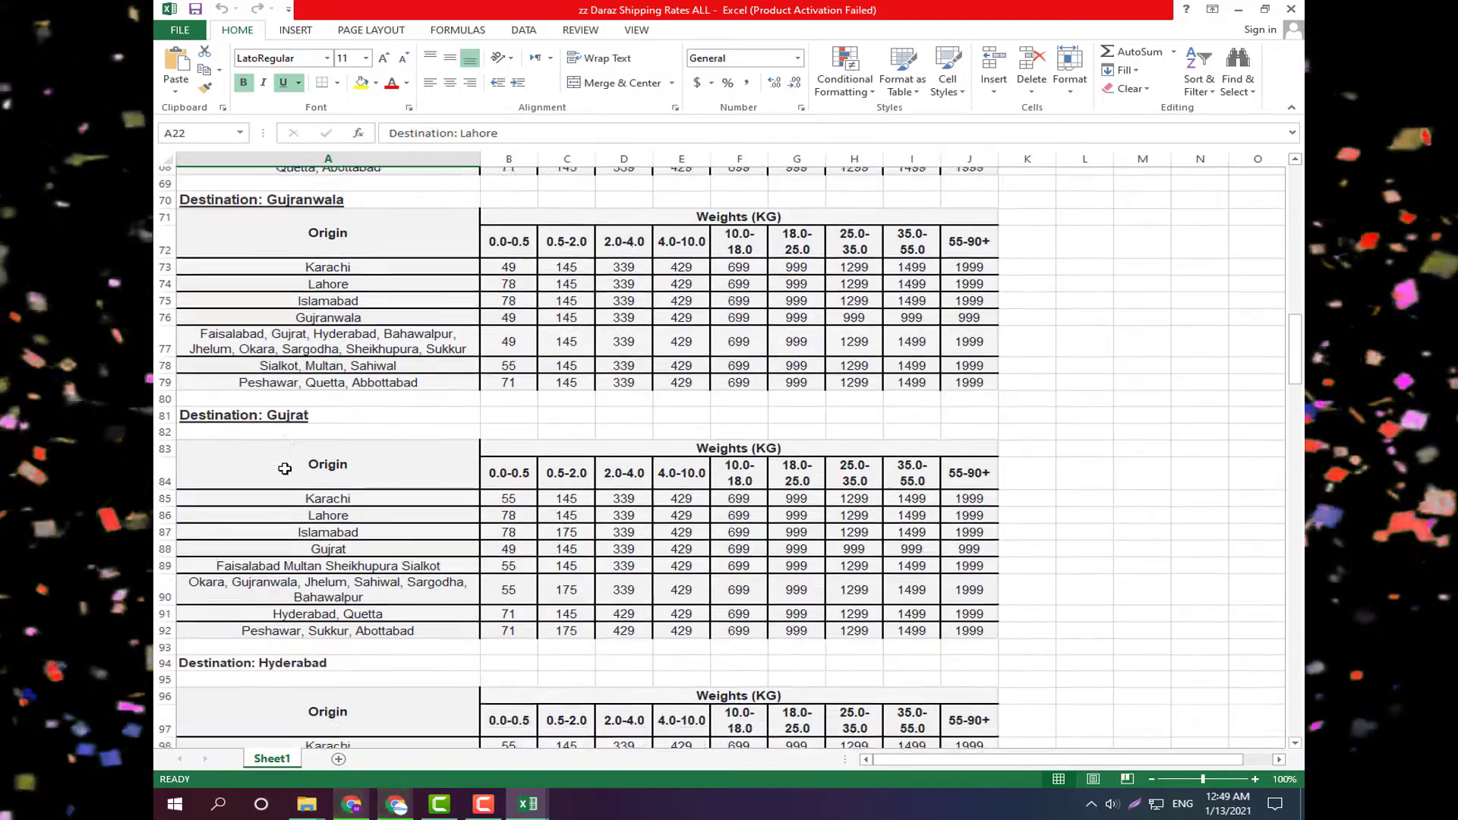
scroll(284, 468, "down", 3)
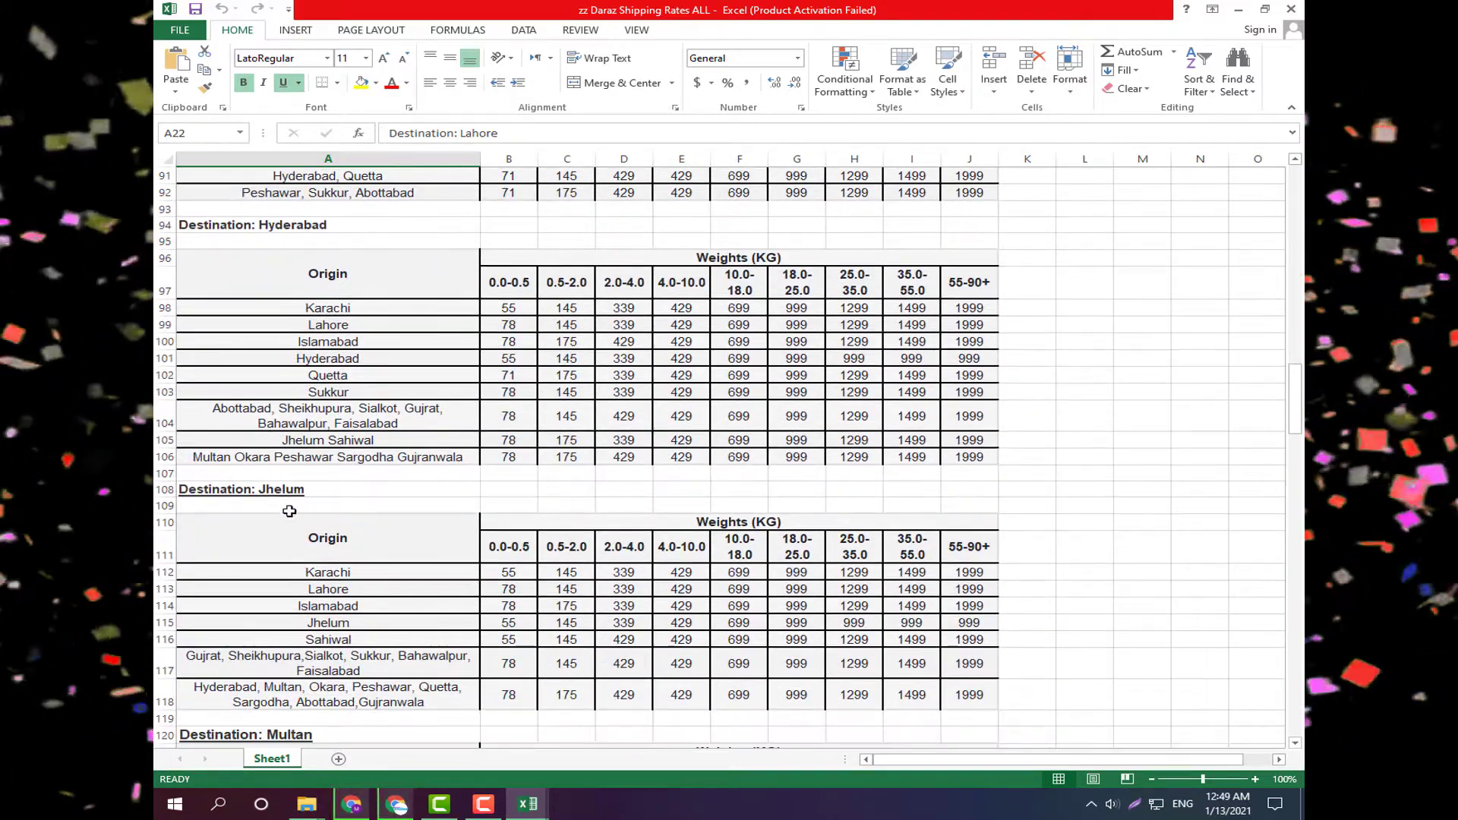
scroll(319, 532, "down", 1)
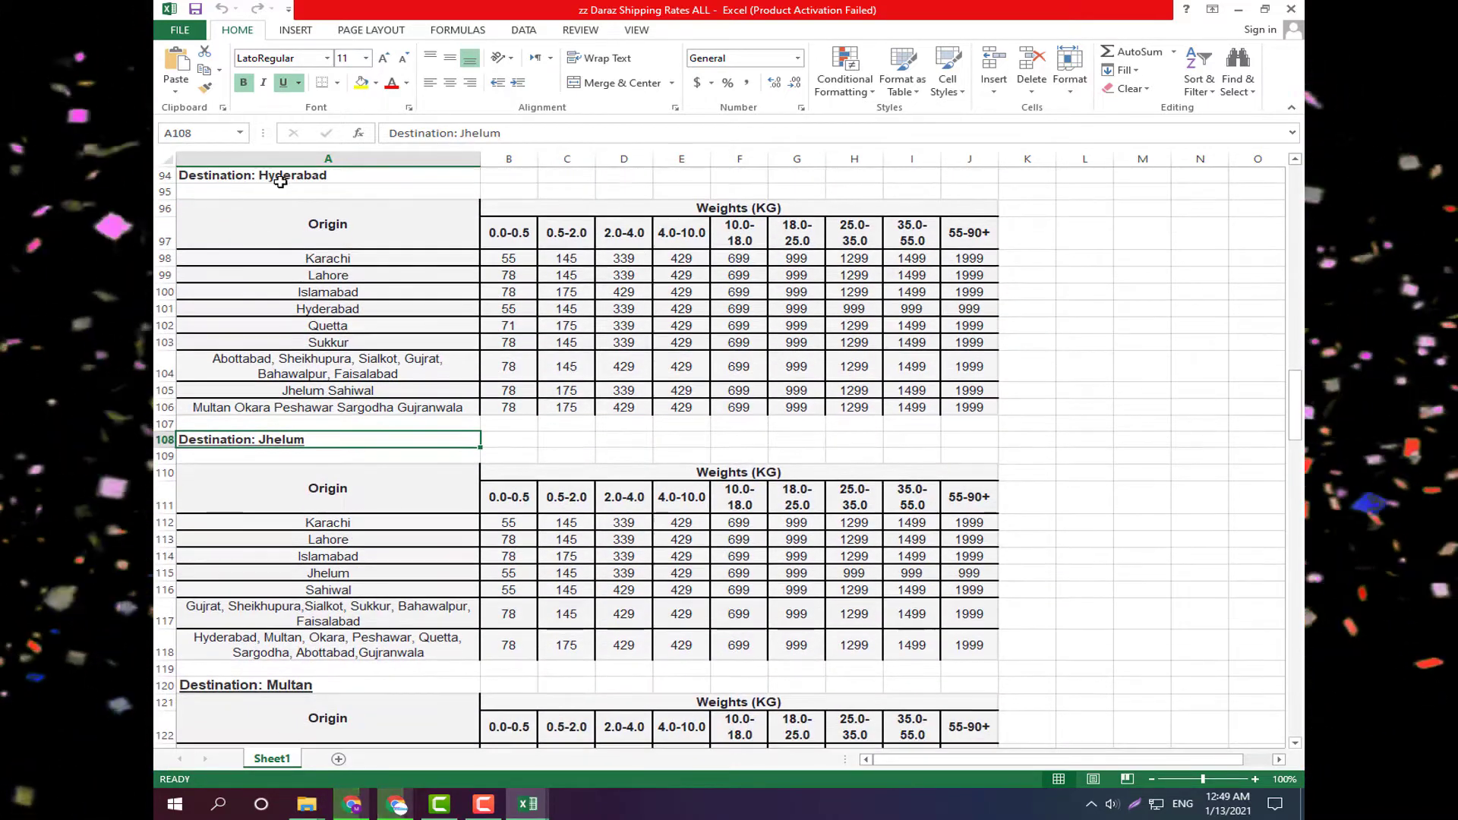
Review the rate tables from Destination: Hyderabad through Multan, Okara and Peshawar to Sahiwal.
left_click(281, 179)
scroll(317, 273, "down", 3)
left_click(290, 527)
scroll(288, 539, "down", 3)
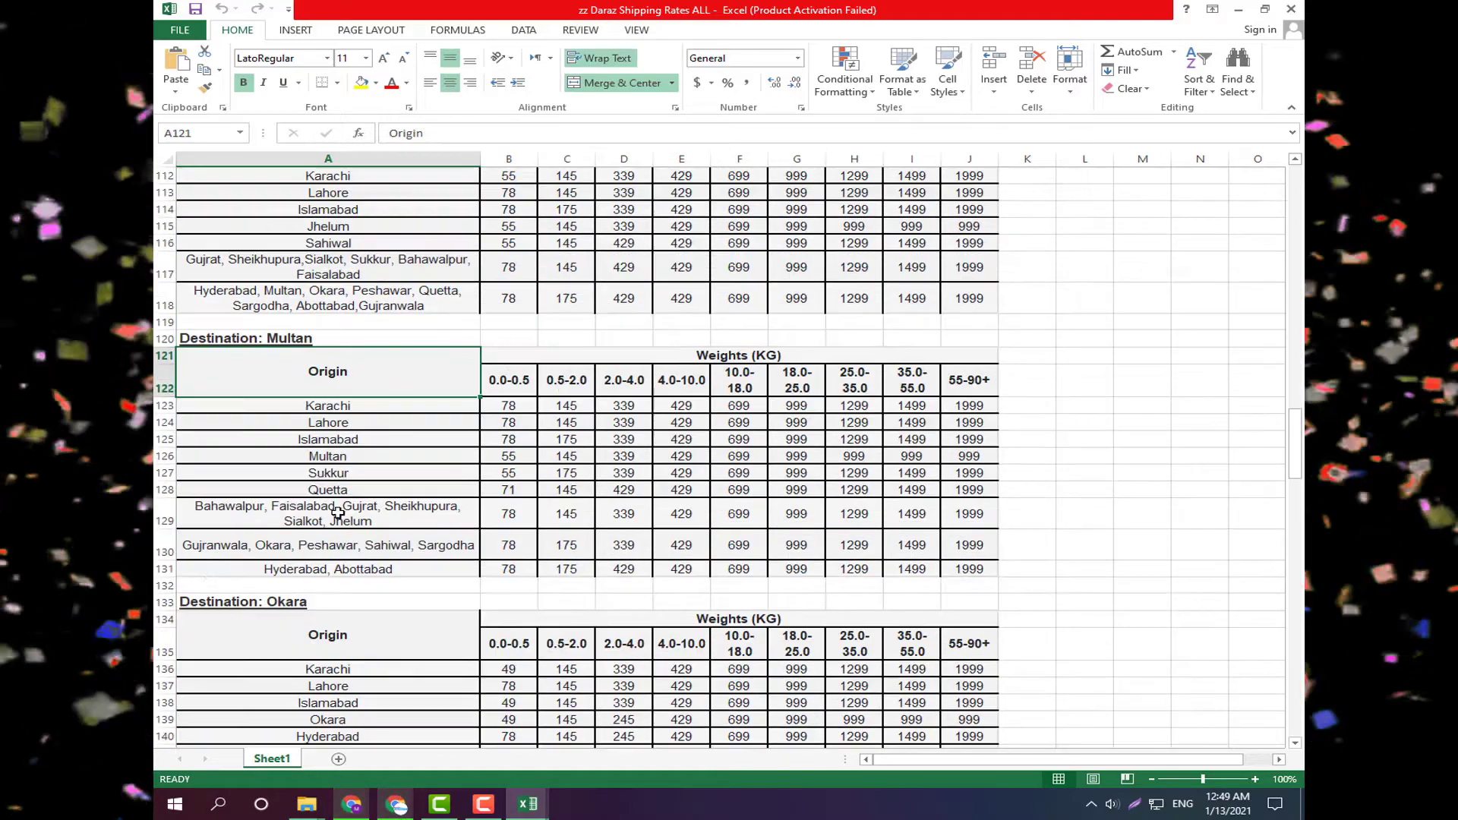
scroll(289, 550, "down", 3)
left_click(300, 640)
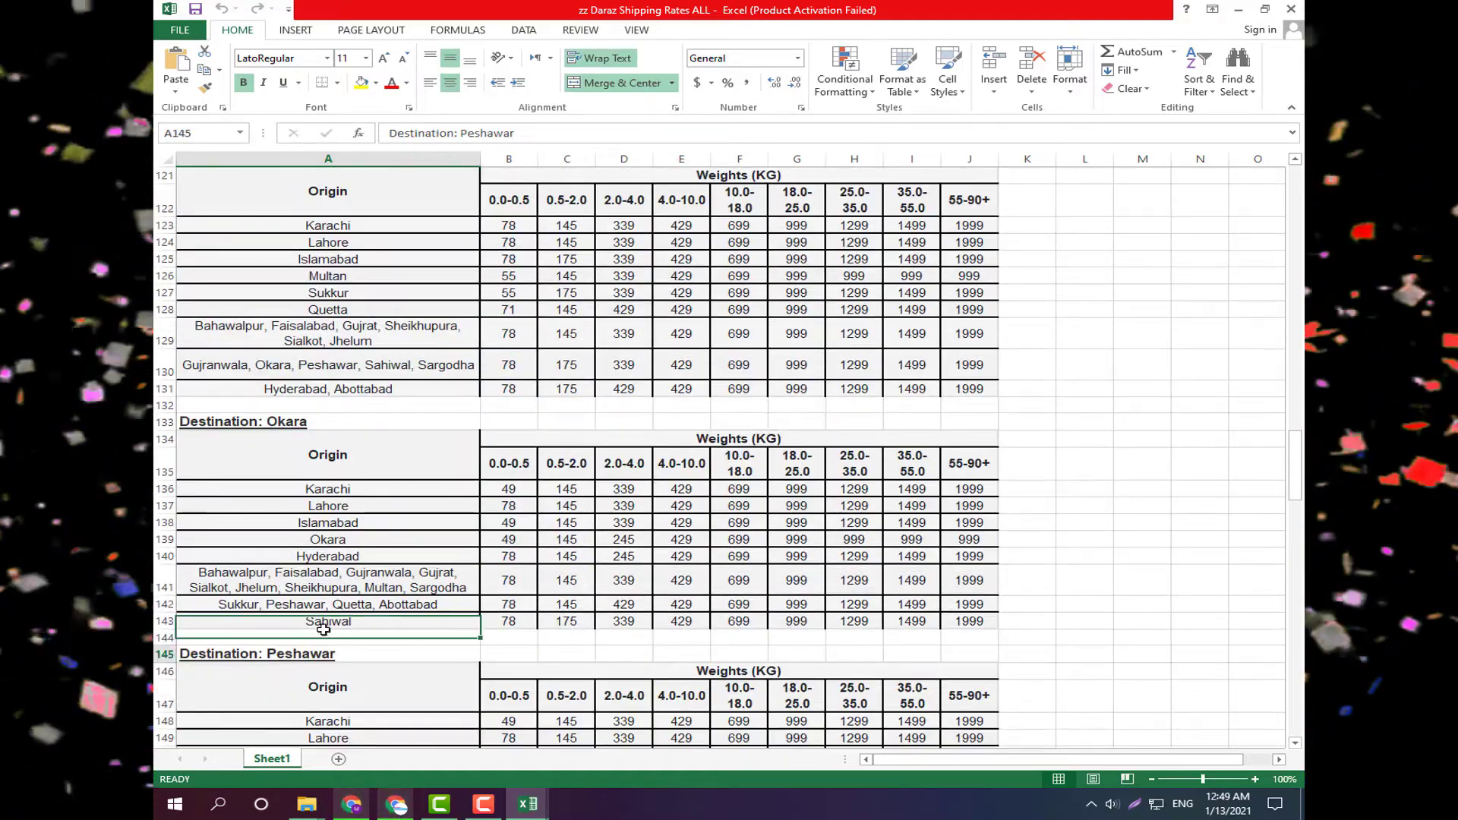
scroll(327, 607, "down", 5)
scroll(341, 555, "down", 7)
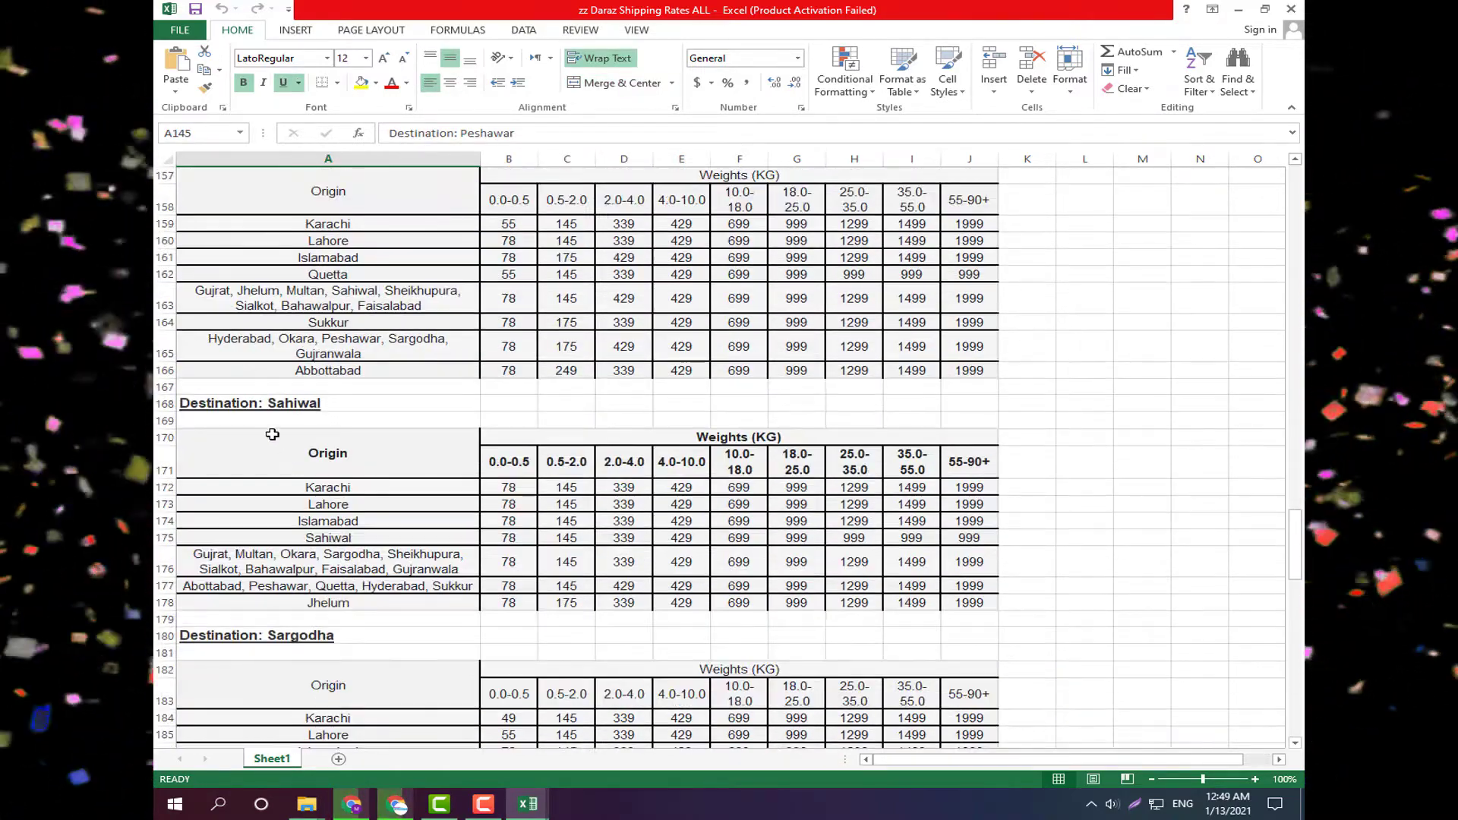
Review the rate tables for the destinations Sargodha, Sheikhupura, Sialkot and Sukkur.
scroll(288, 448, "down", 3)
scroll(310, 462, "down", 3)
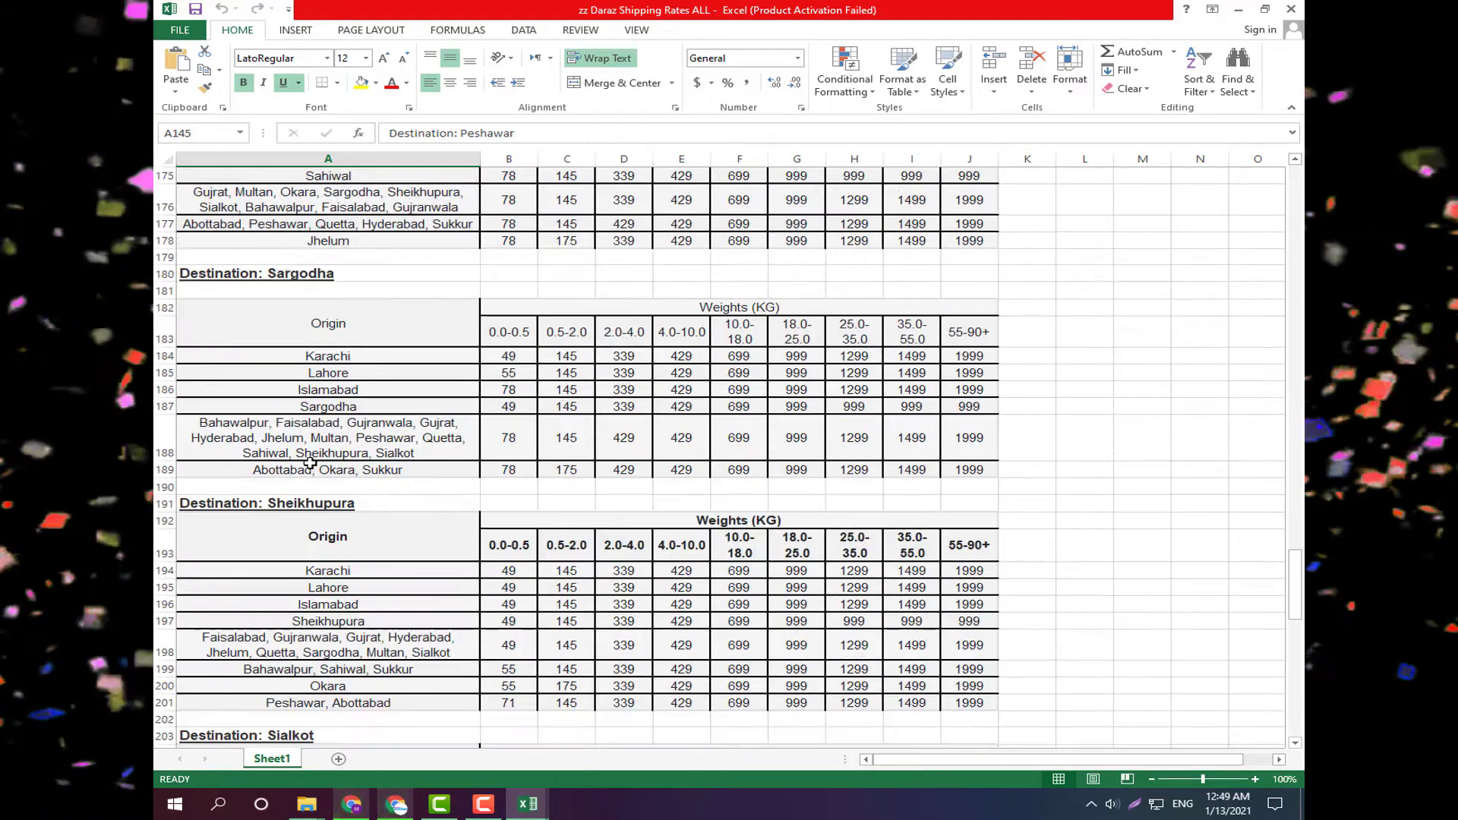
left_click(328, 504)
scroll(372, 493, "down", 8)
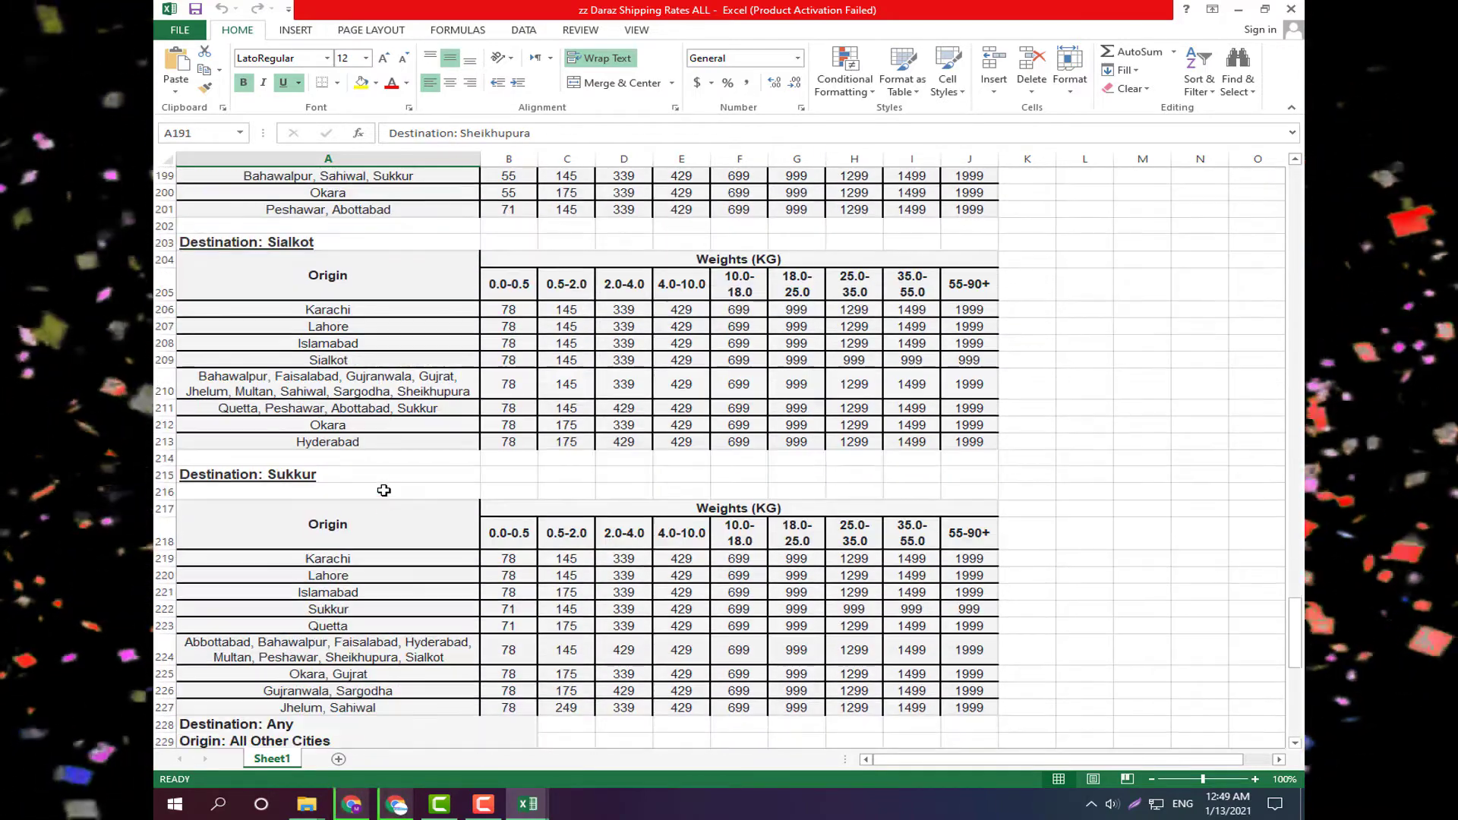
scroll(383, 490, "down", 4)
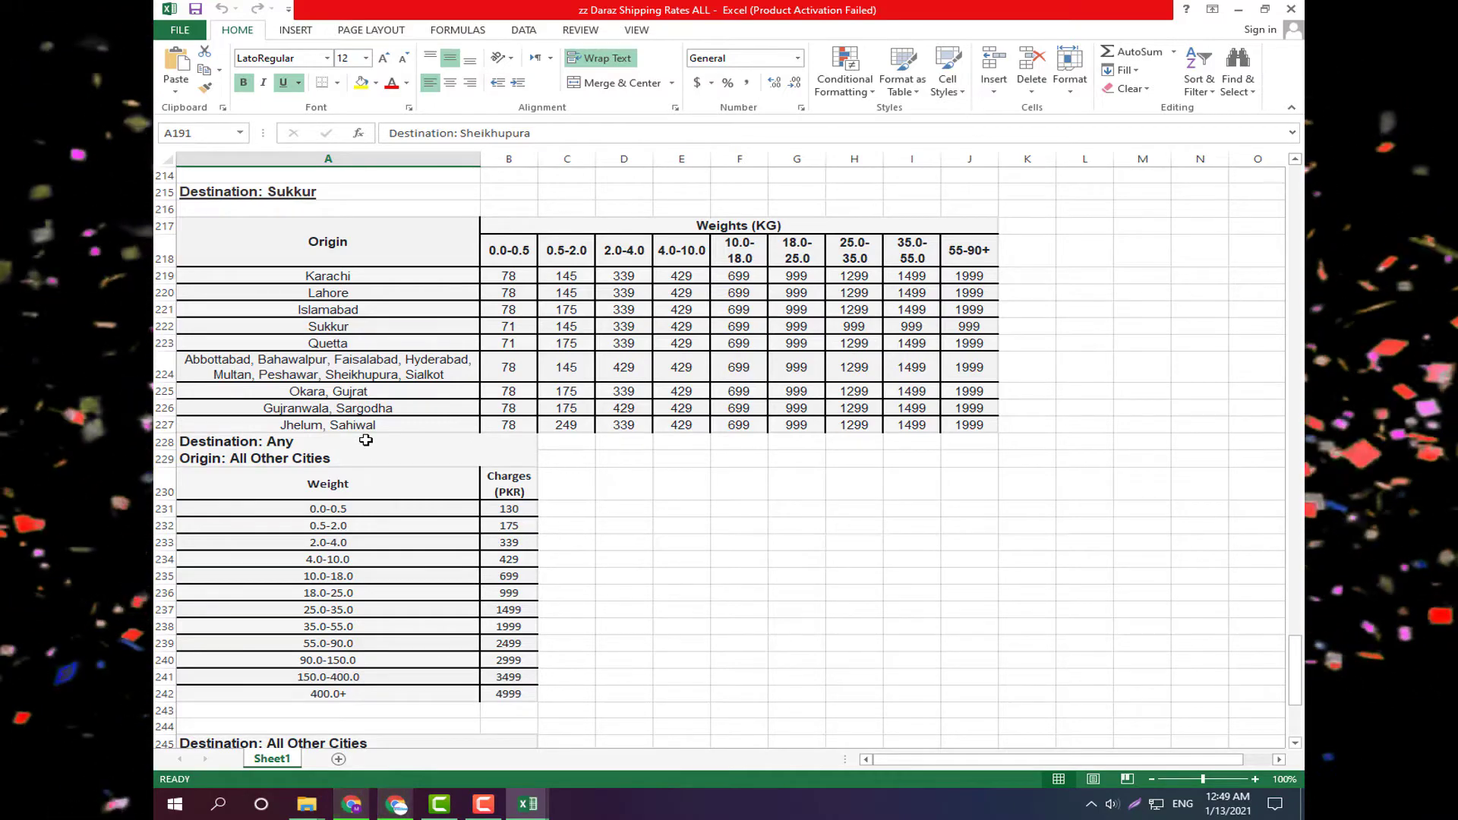
Go back over the Destination: Sukkur and Destination: Sialkot rate tables.
scroll(366, 440, "up", 2)
left_click(291, 306)
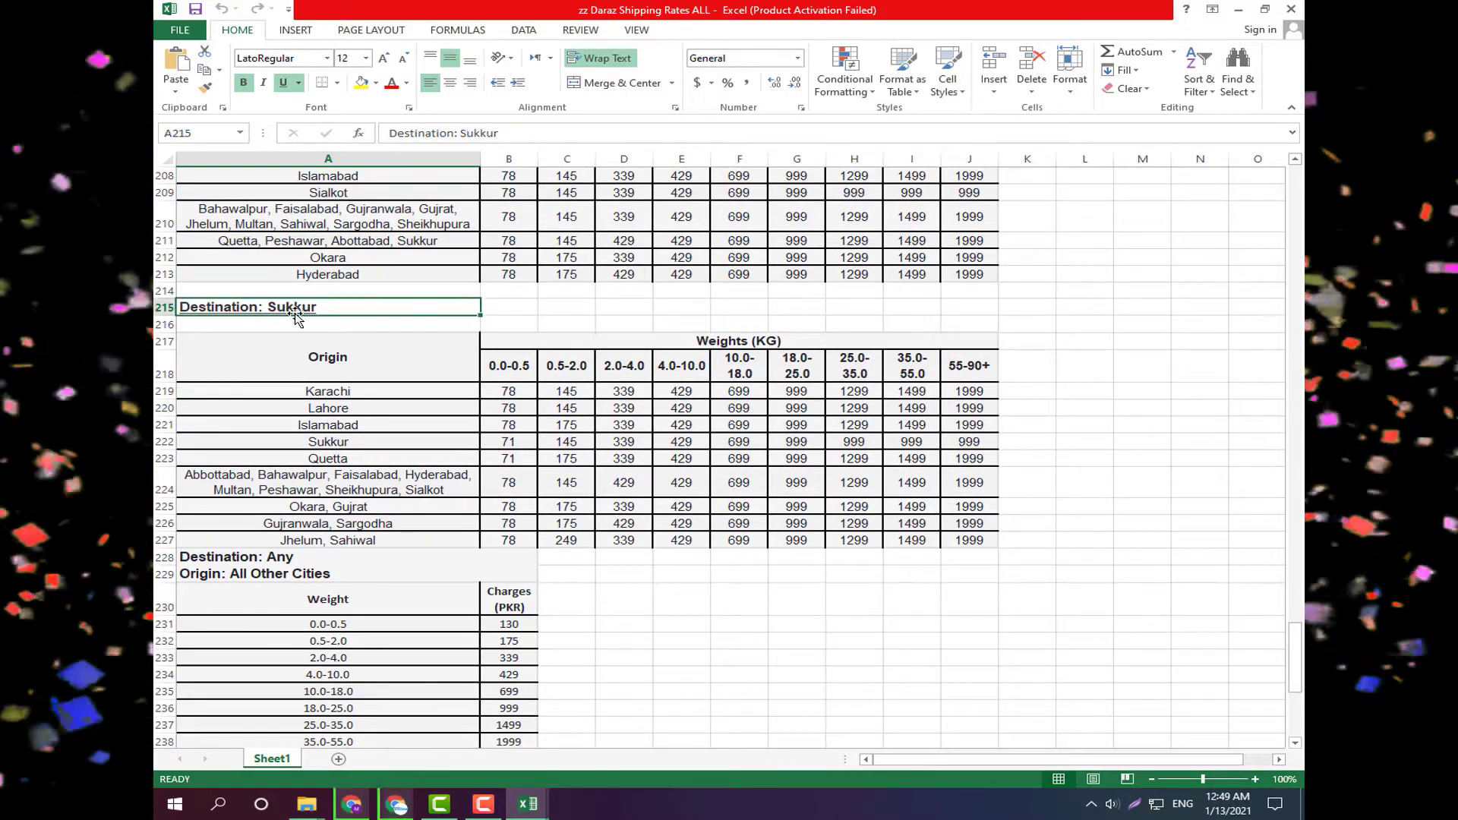
scroll(296, 315, "up", 2)
left_click(295, 207)
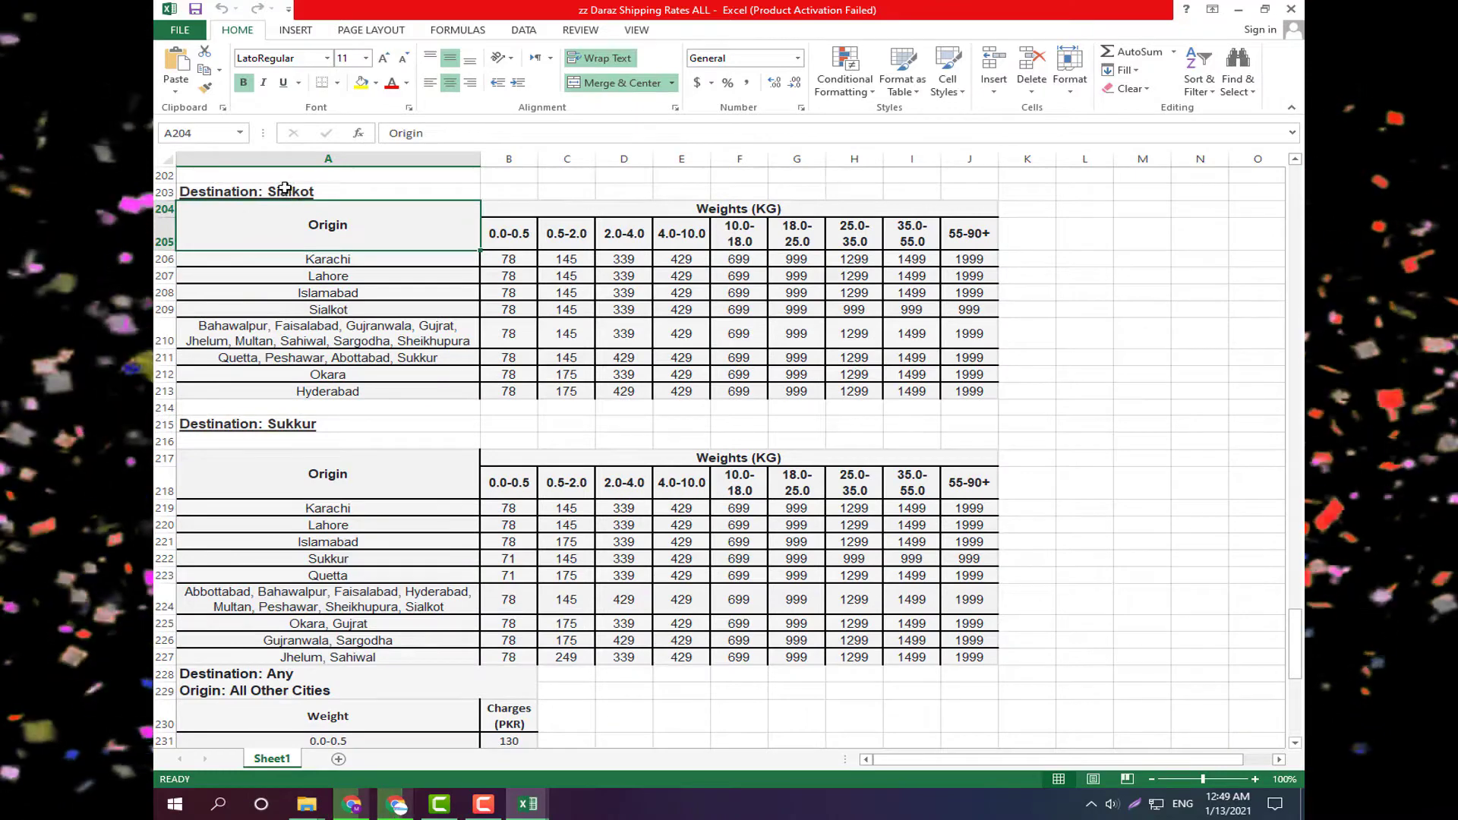
left_click(285, 189)
Look up the 0.0-0.5 and 0.5-2.0 kg charges from all other cities to any destination, and view the Karachi to All Other Cities table.
scroll(400, 585, "down", 4)
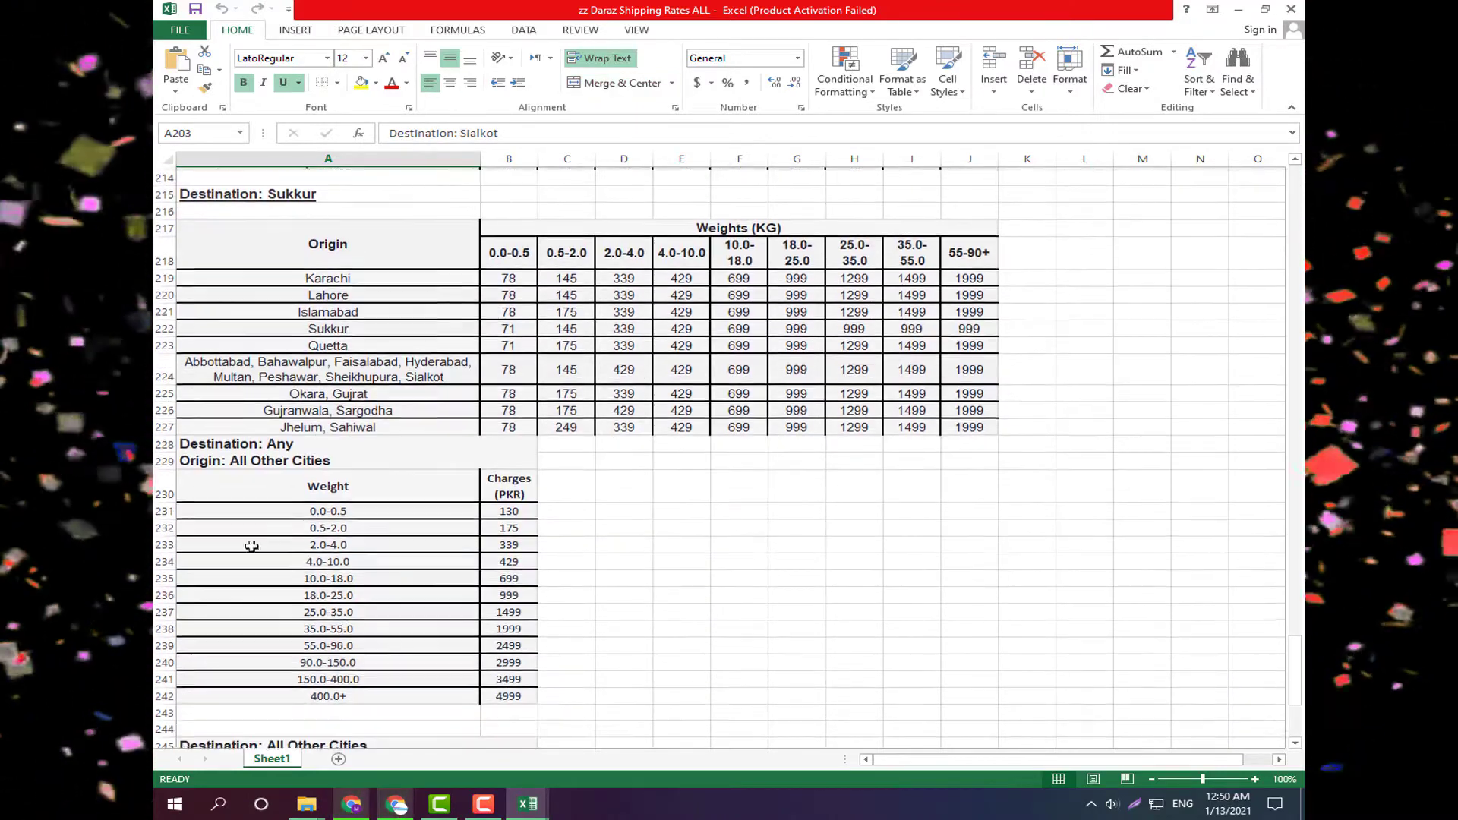
scroll(304, 517, "down", 1)
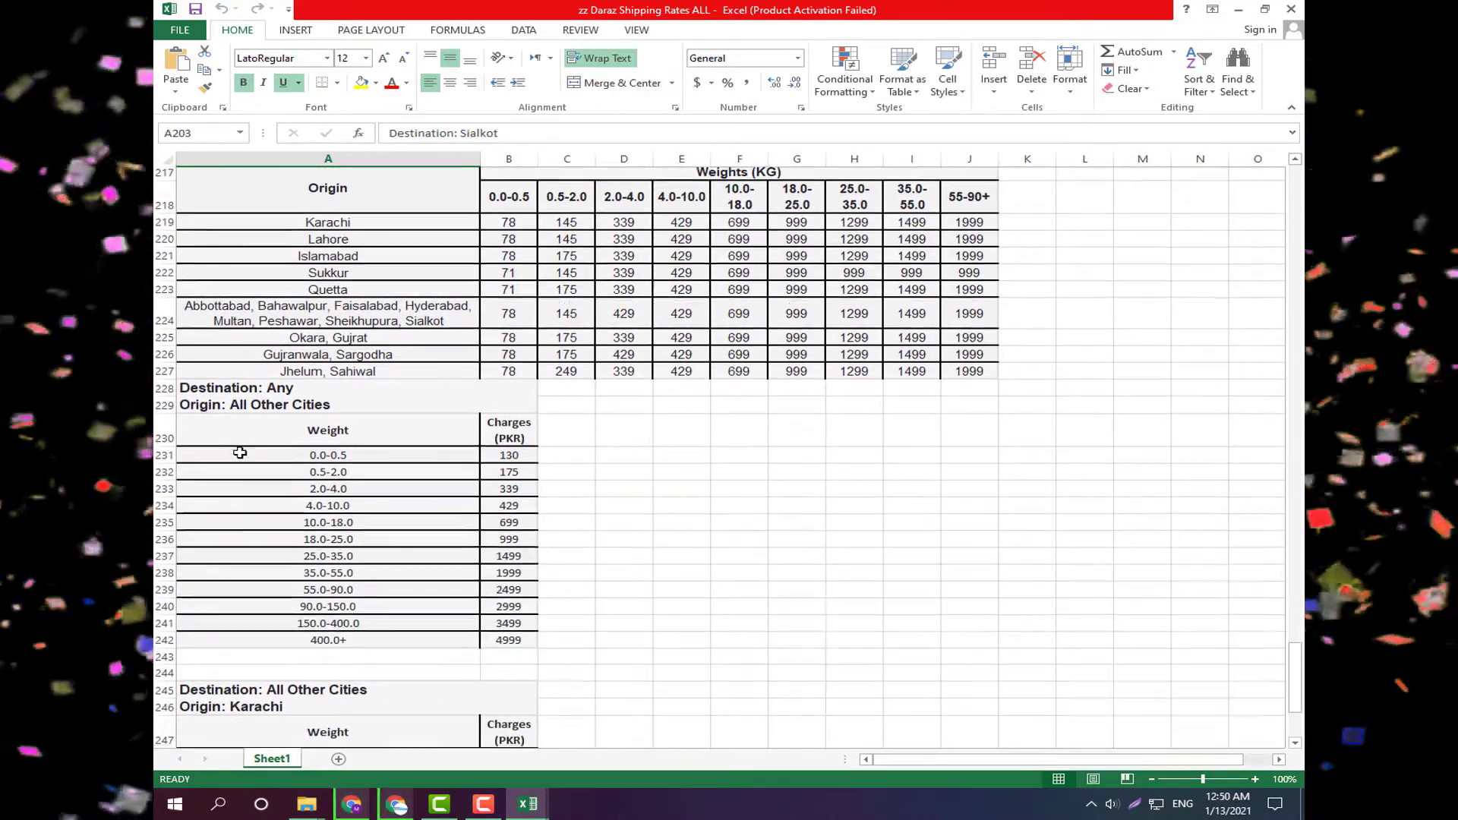
scroll(345, 415, "down", 2)
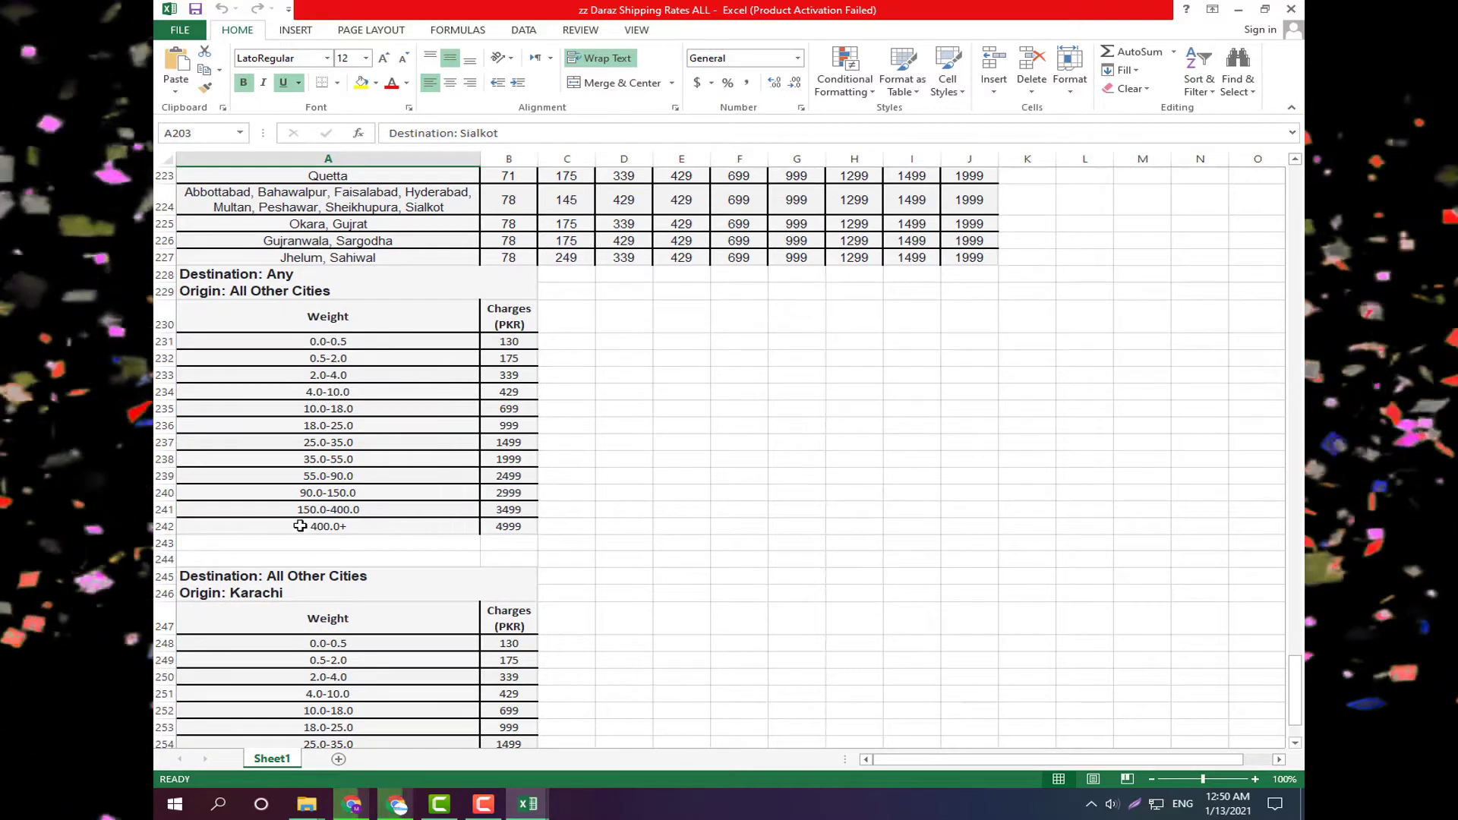
left_click(358, 341)
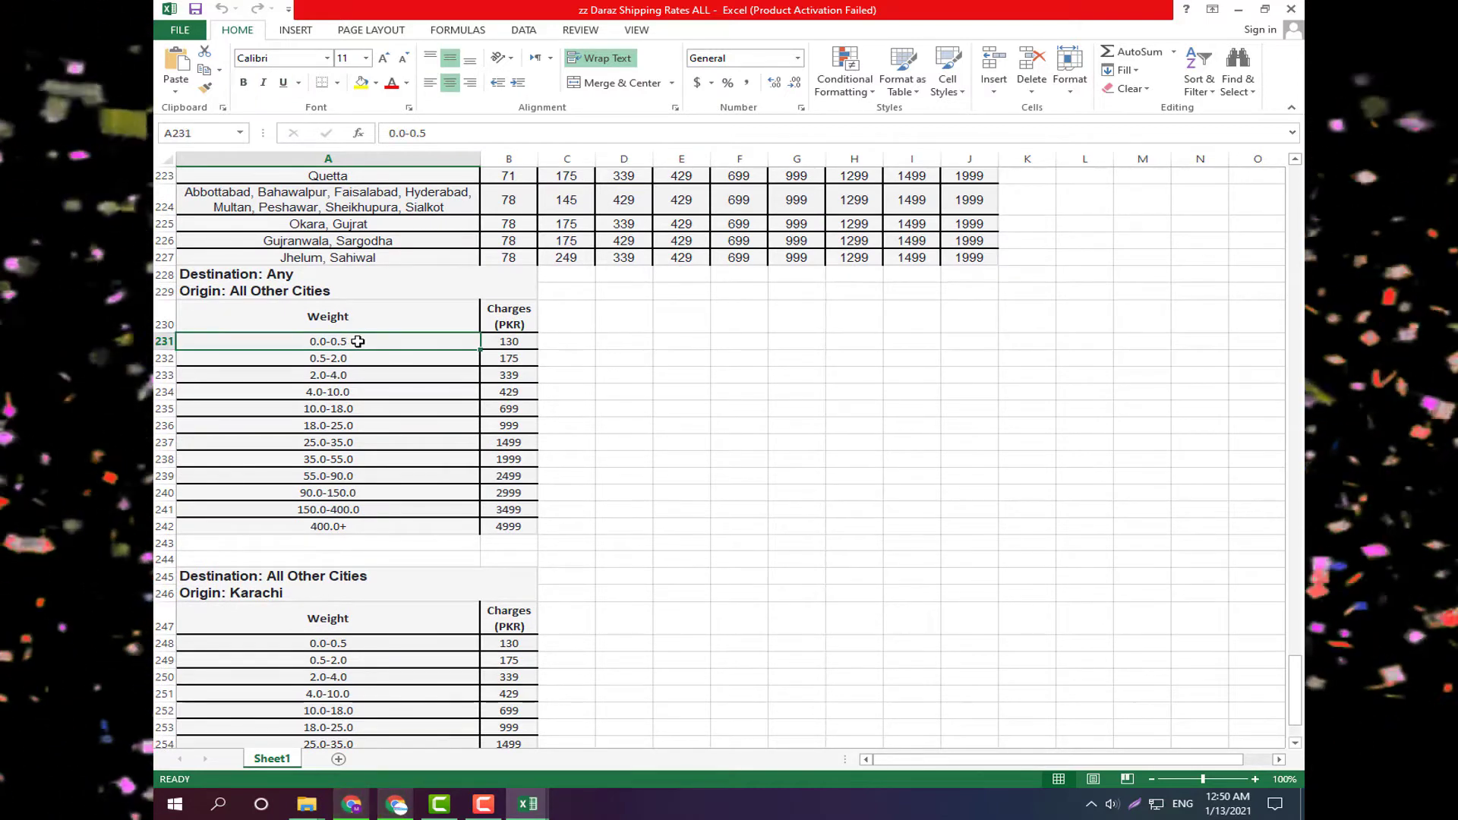
left_click(525, 347)
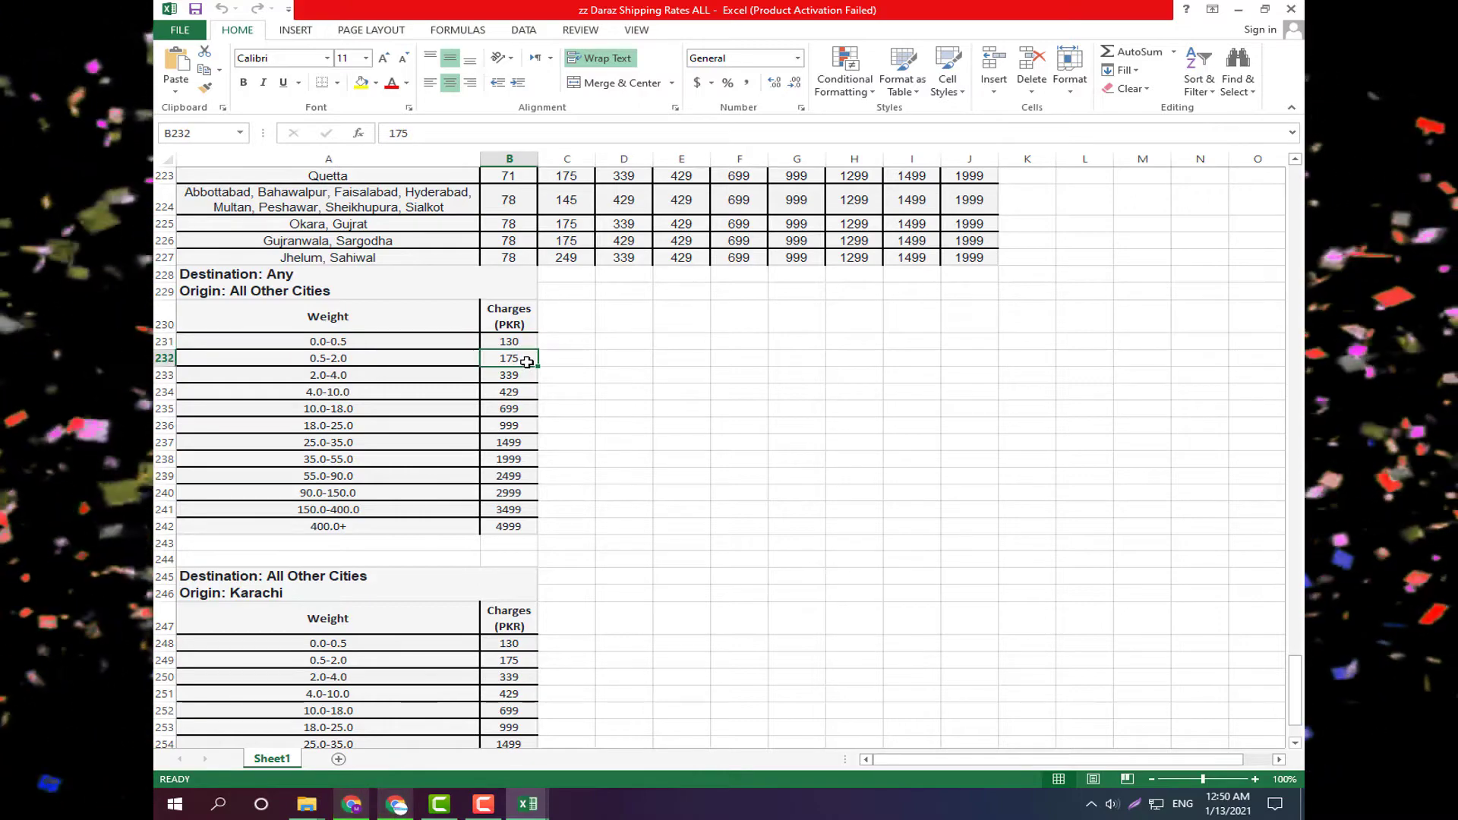
scroll(525, 490, "down", 5)
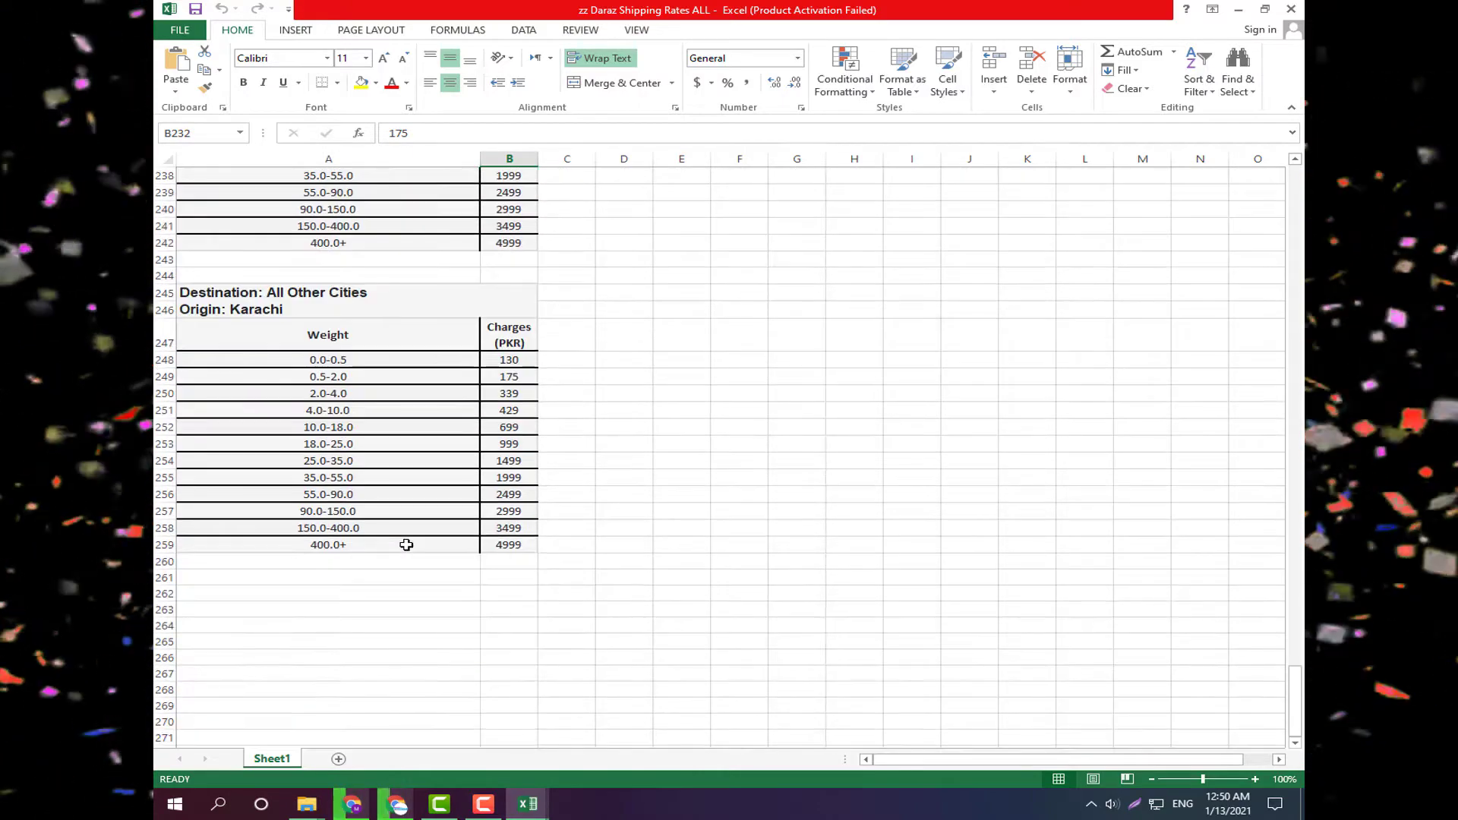
Close the Daraz shipping rates workbook, dismissing the Office activation wizard and exiting Excel.
scroll(439, 579, "up", 13)
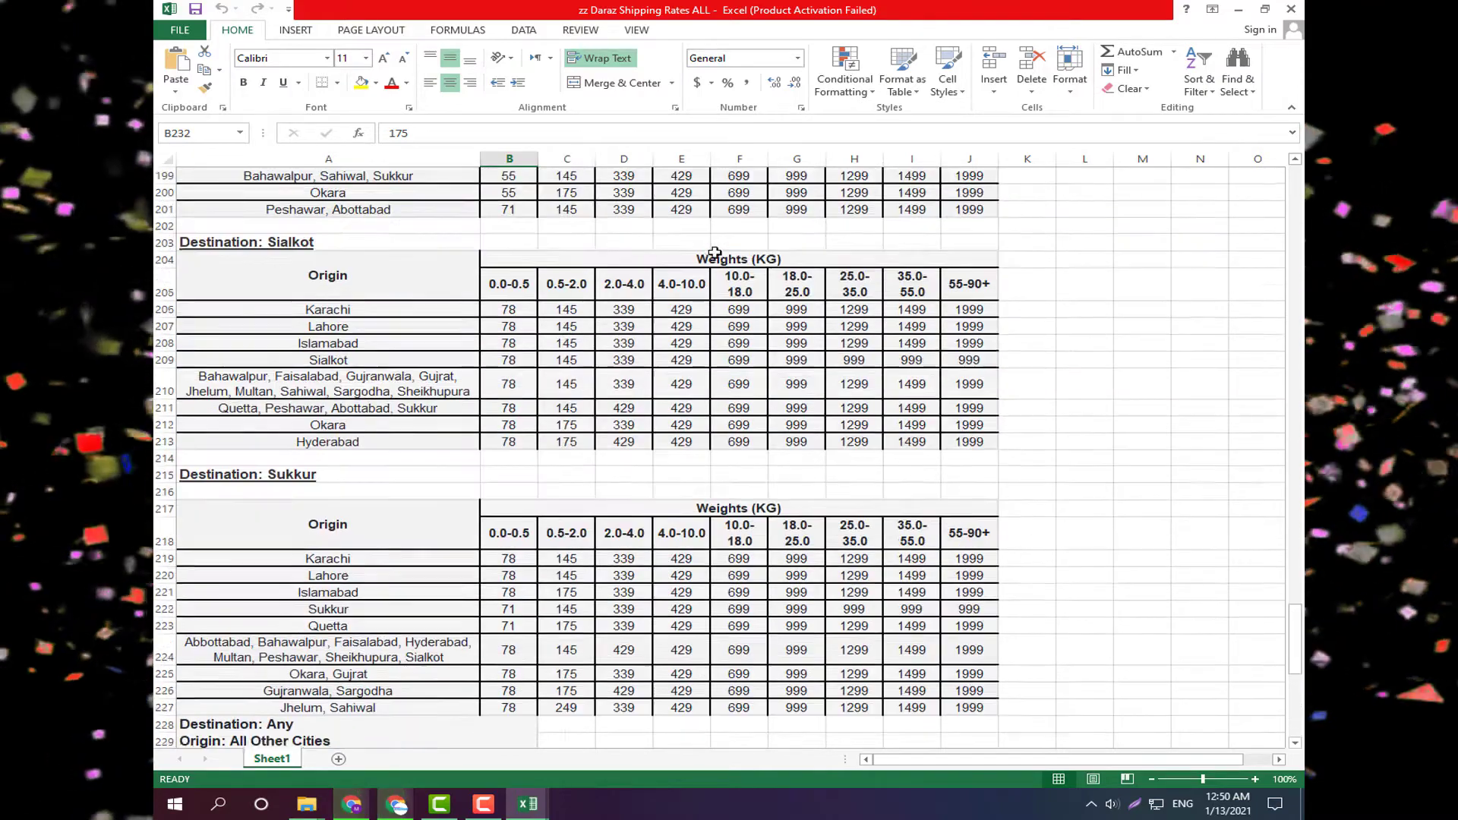
scroll(715, 253, "up", 16)
left_click(1291, 9)
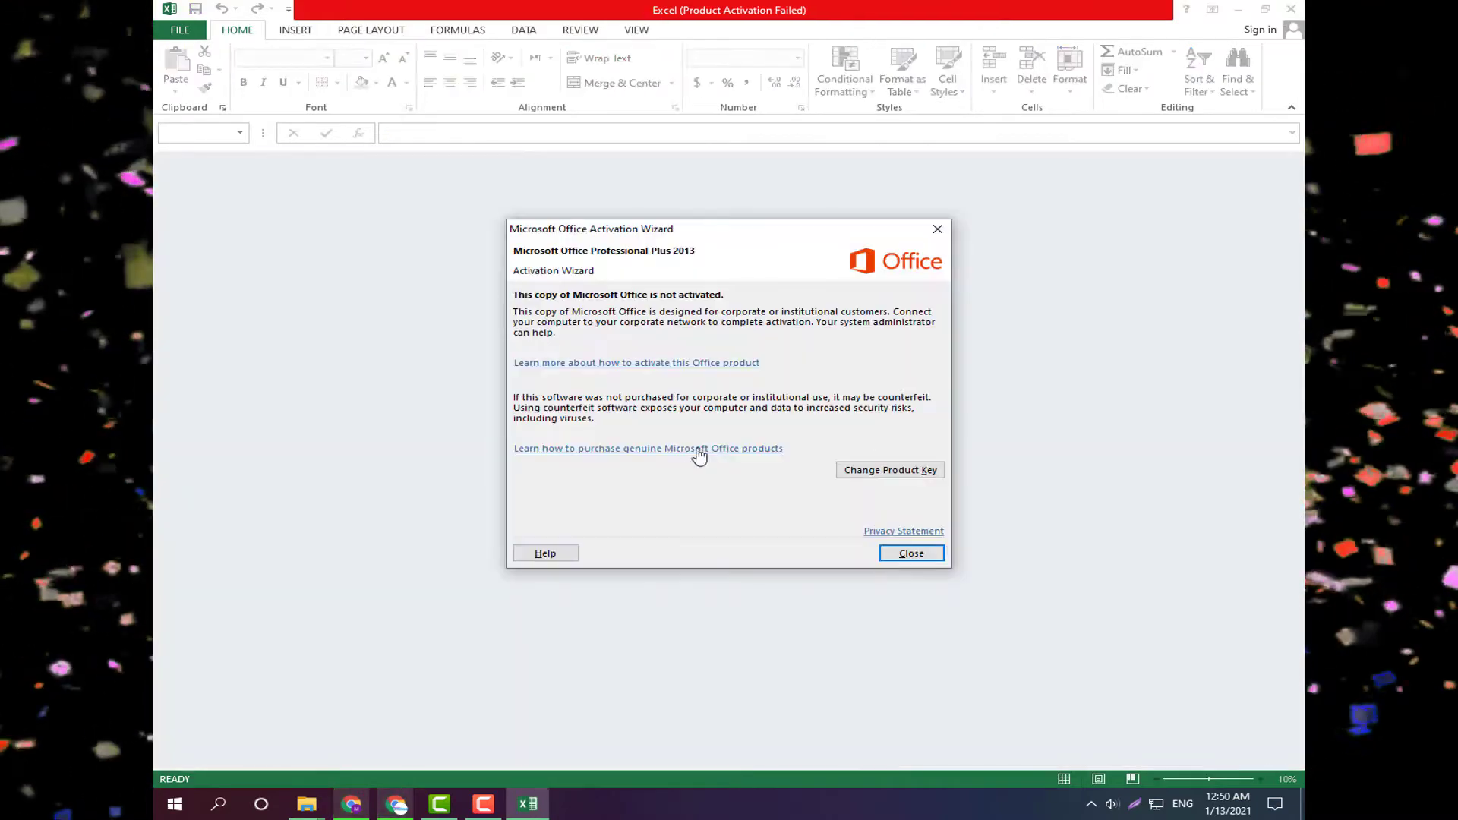
left_click(936, 229)
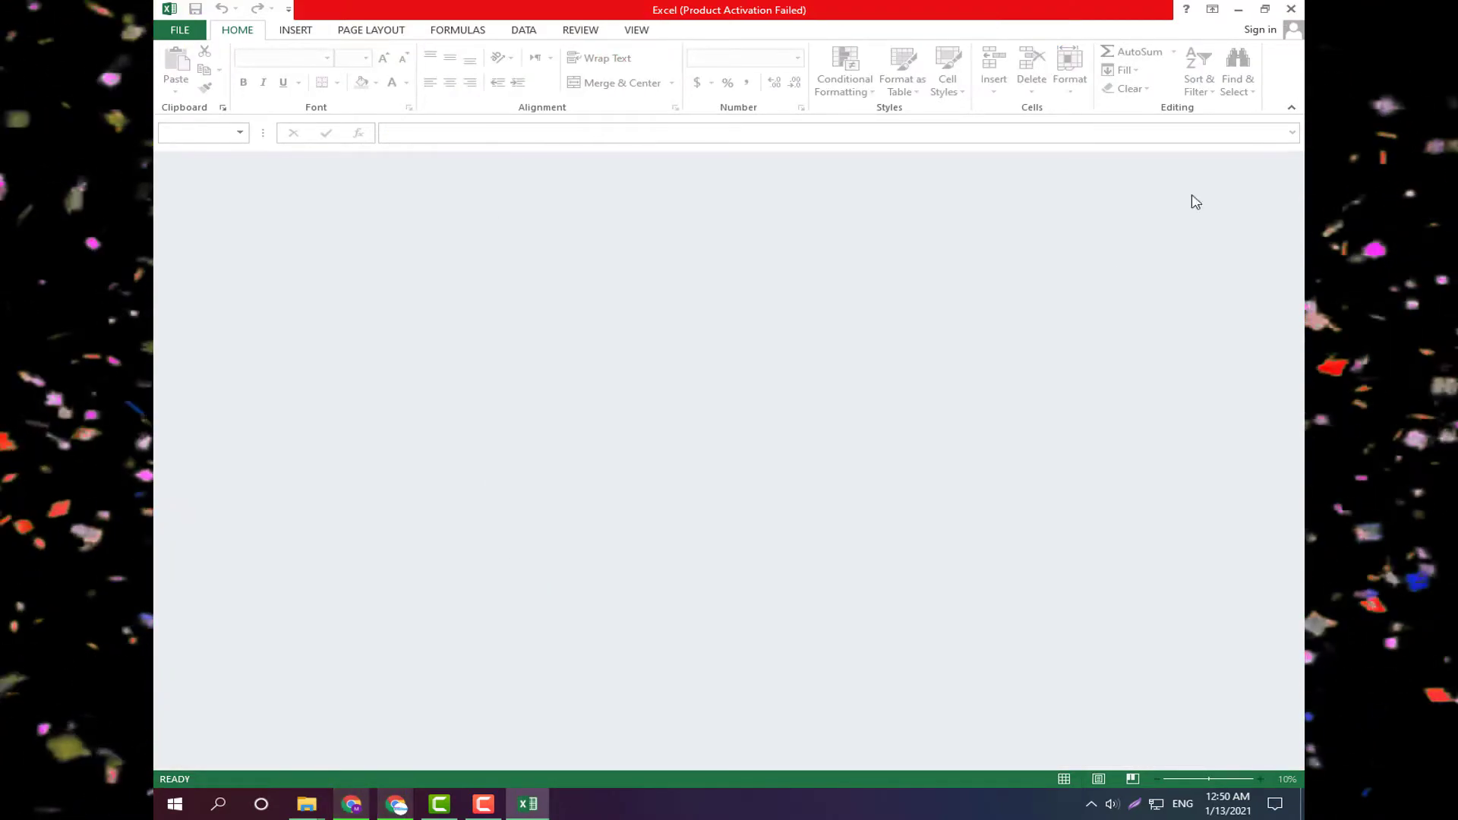
left_click(1291, 9)
Open the zz List of Restricted Brands workbook from the 1 daarz dettail folder.
left_click(425, 542)
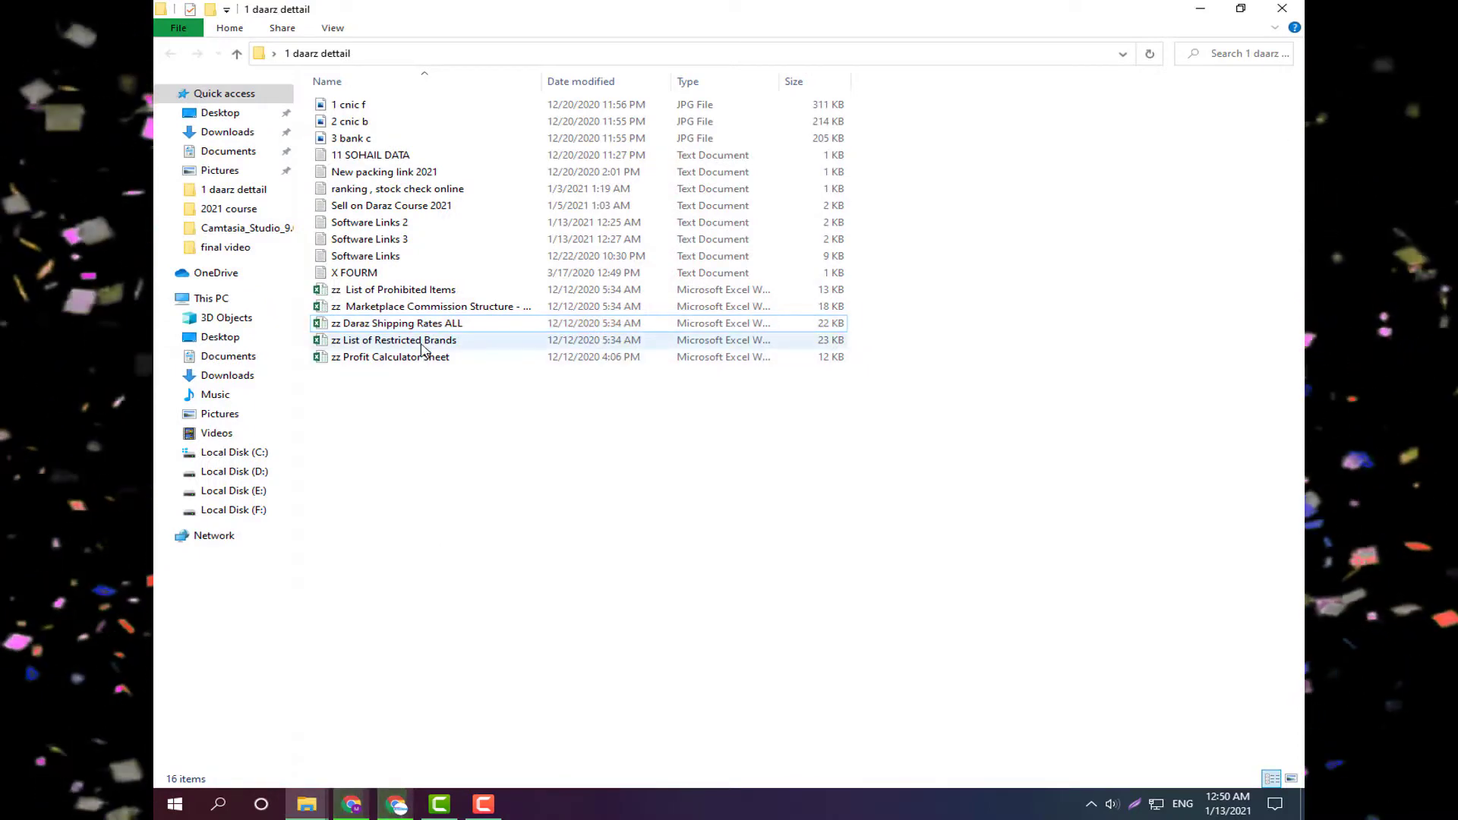
left_click(423, 349)
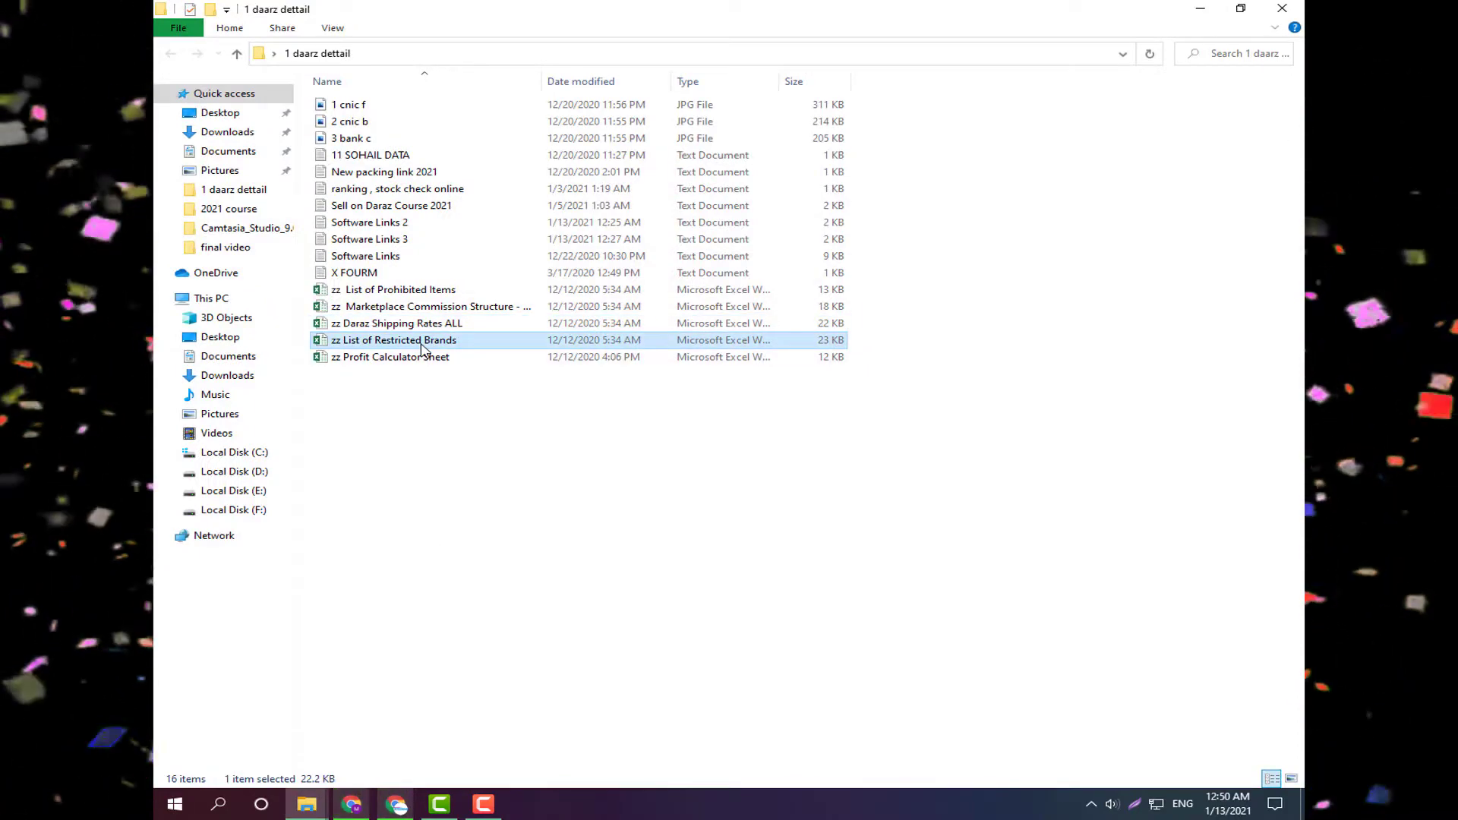
double_click(423, 349)
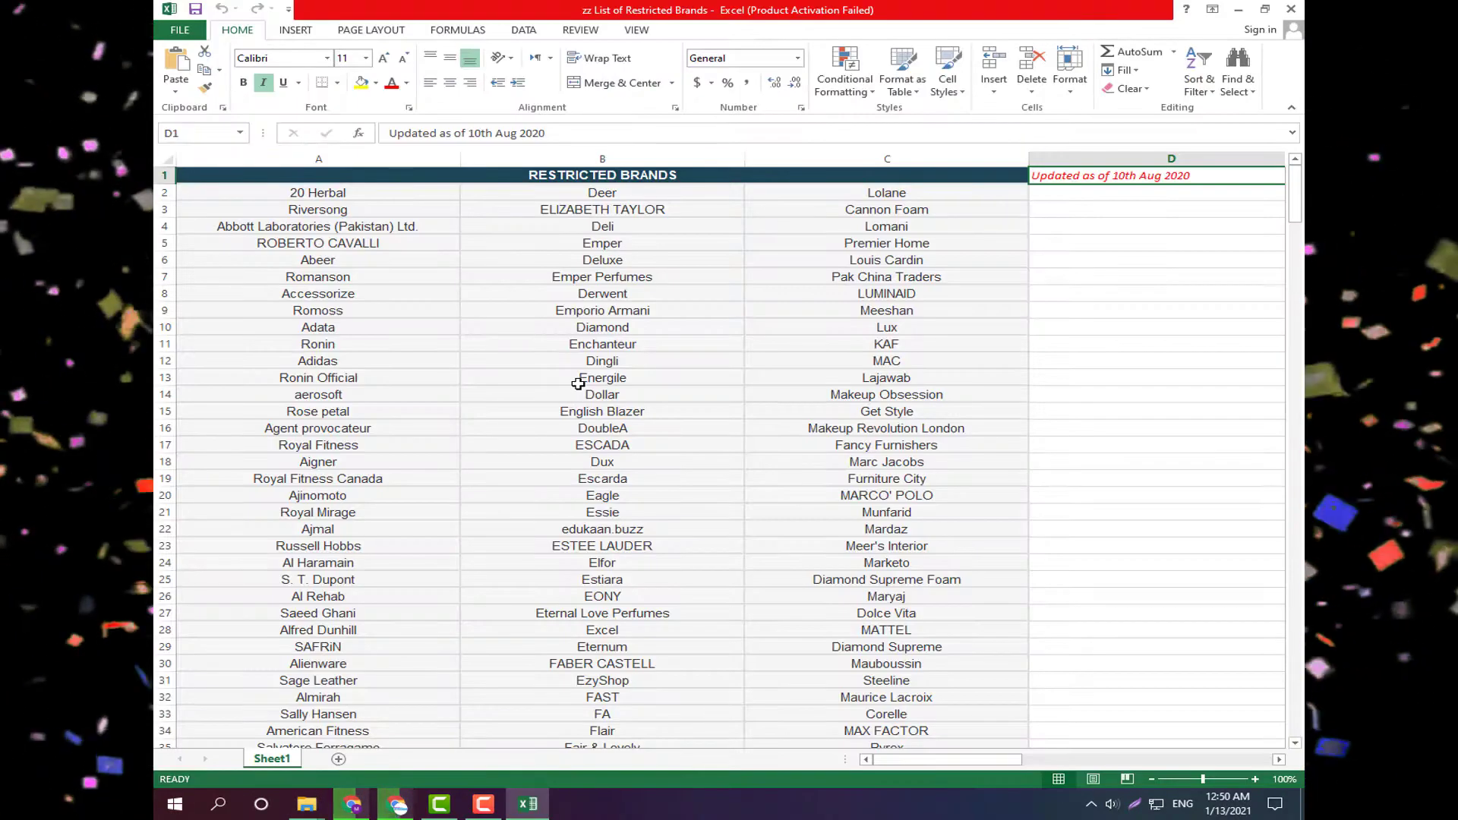
Review the restricted brands in all three columns from the start of the list to about row 247.
scroll(545, 455, "down", 9)
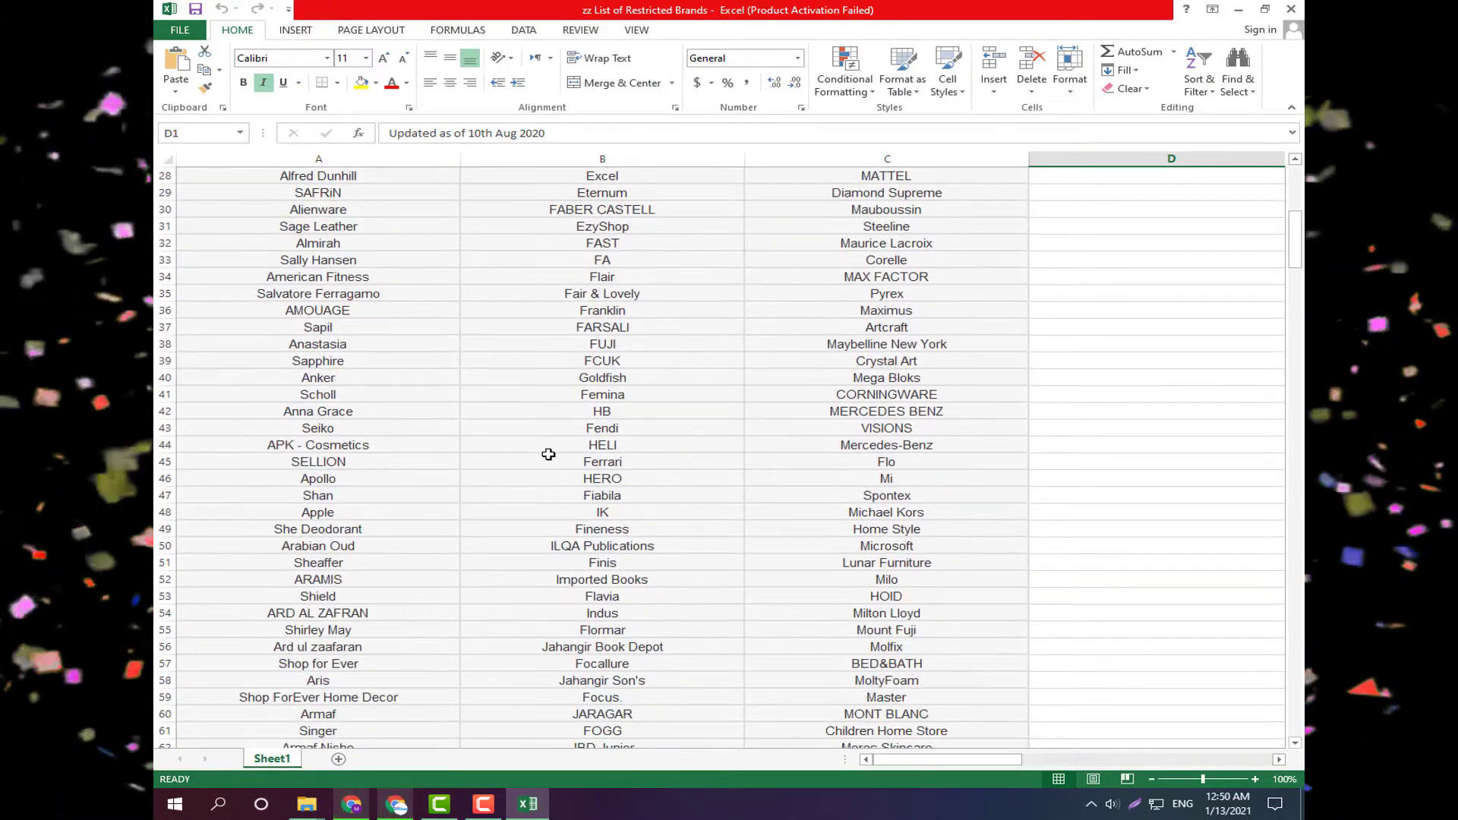
scroll(548, 454, "down", 10)
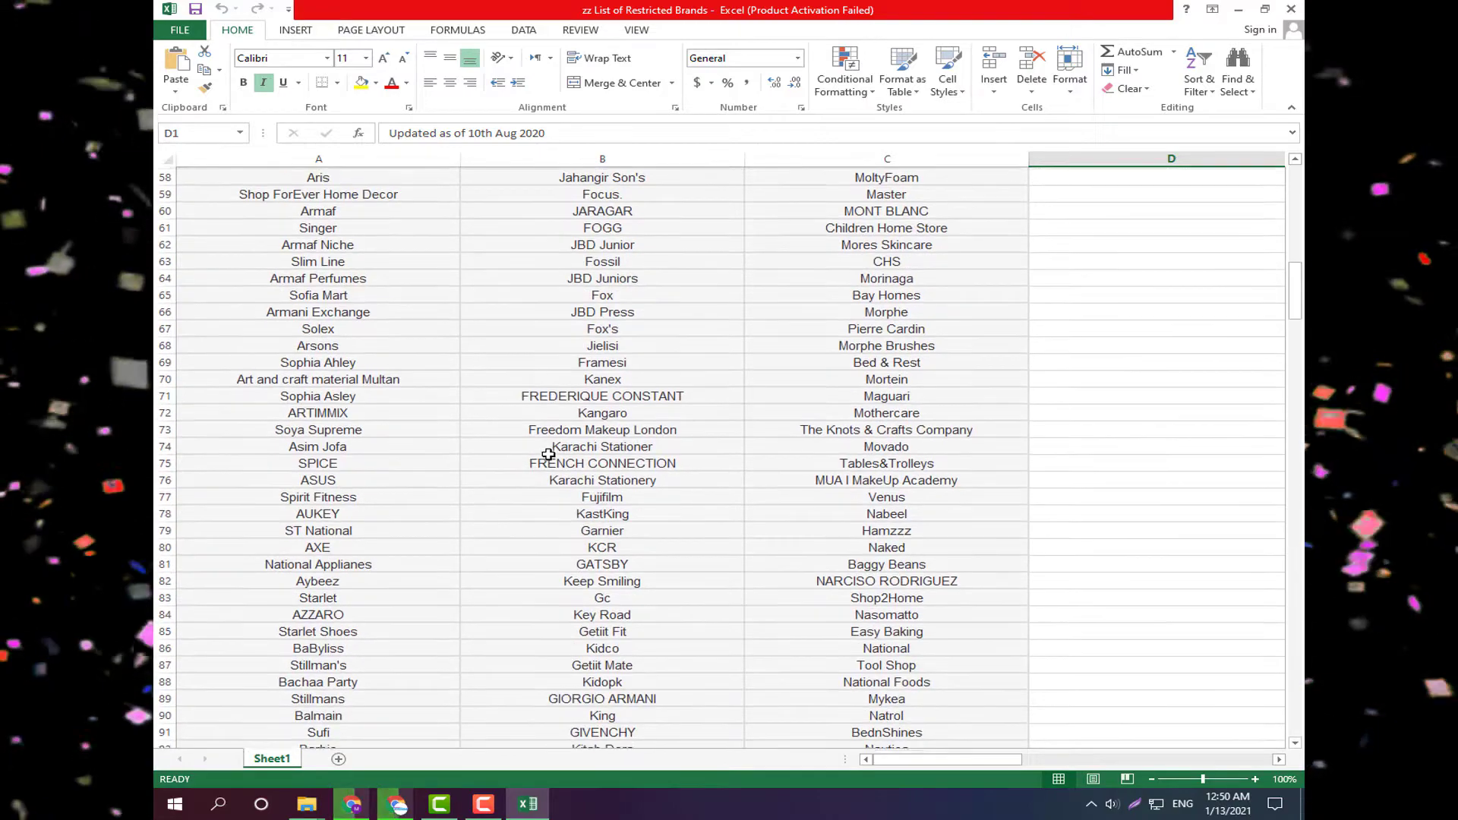
scroll(548, 454, "down", 5)
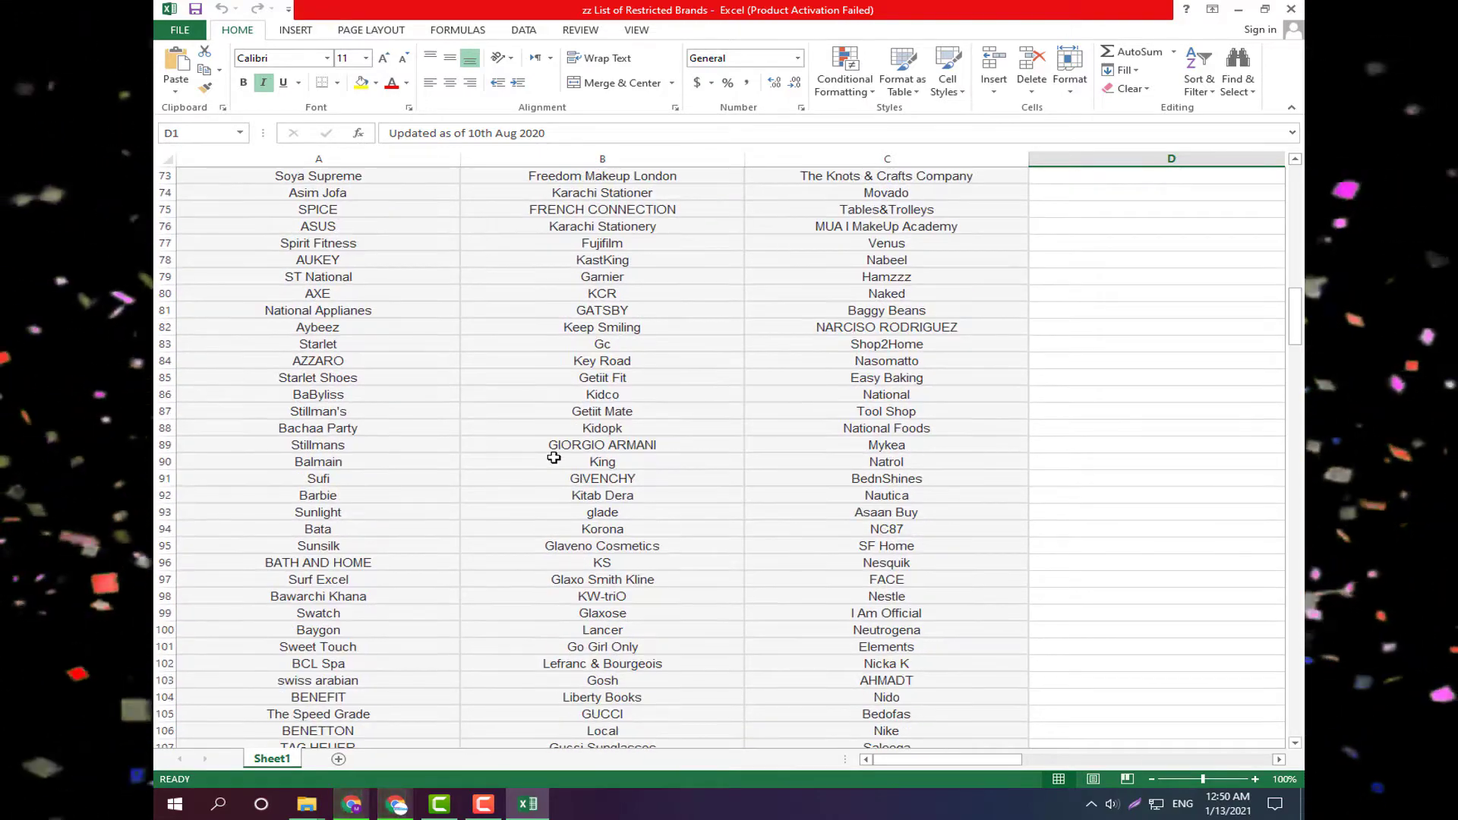
scroll(555, 458, "down", 6)
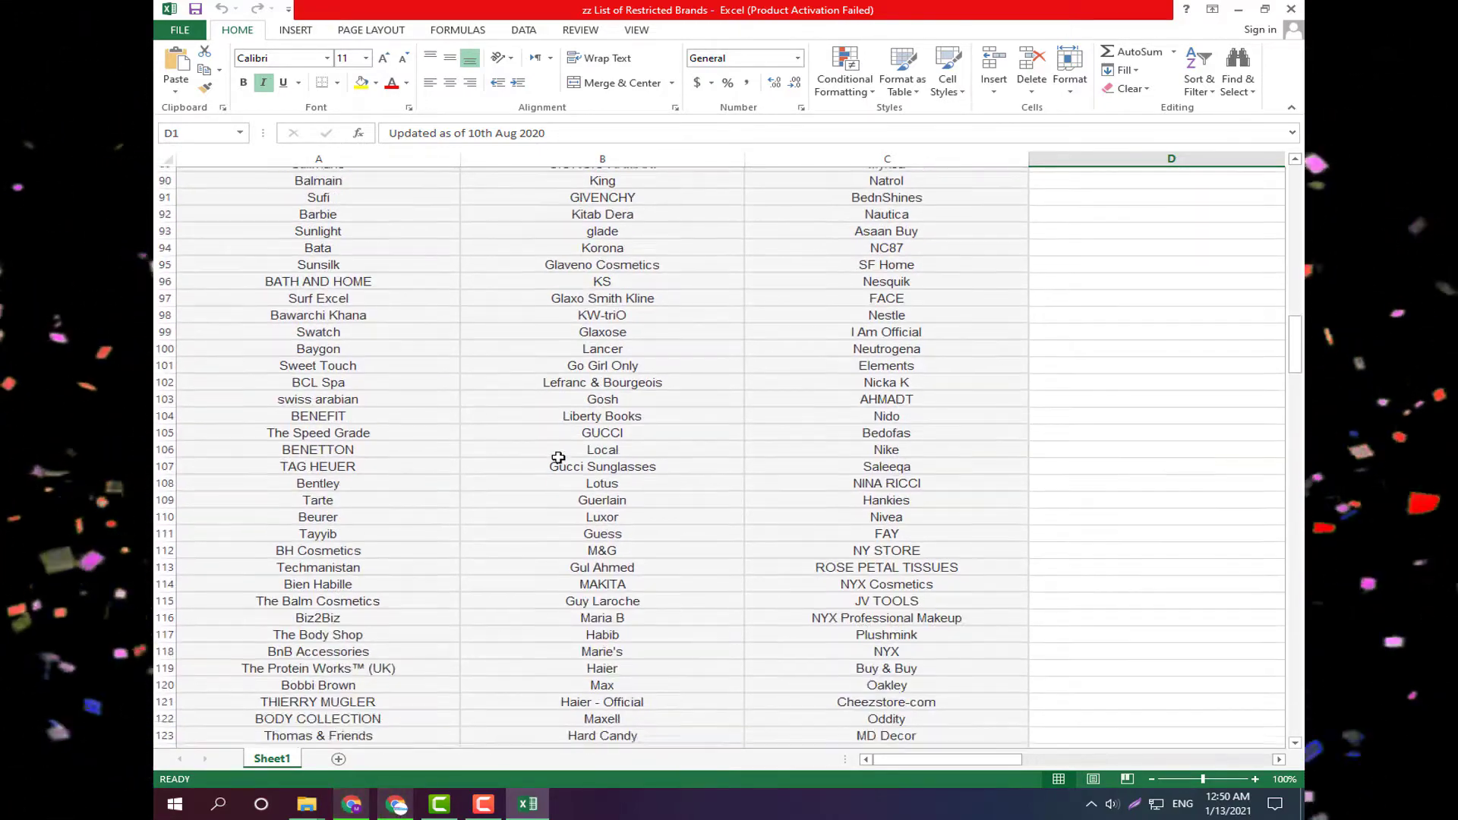
scroll(558, 457, "down", 9)
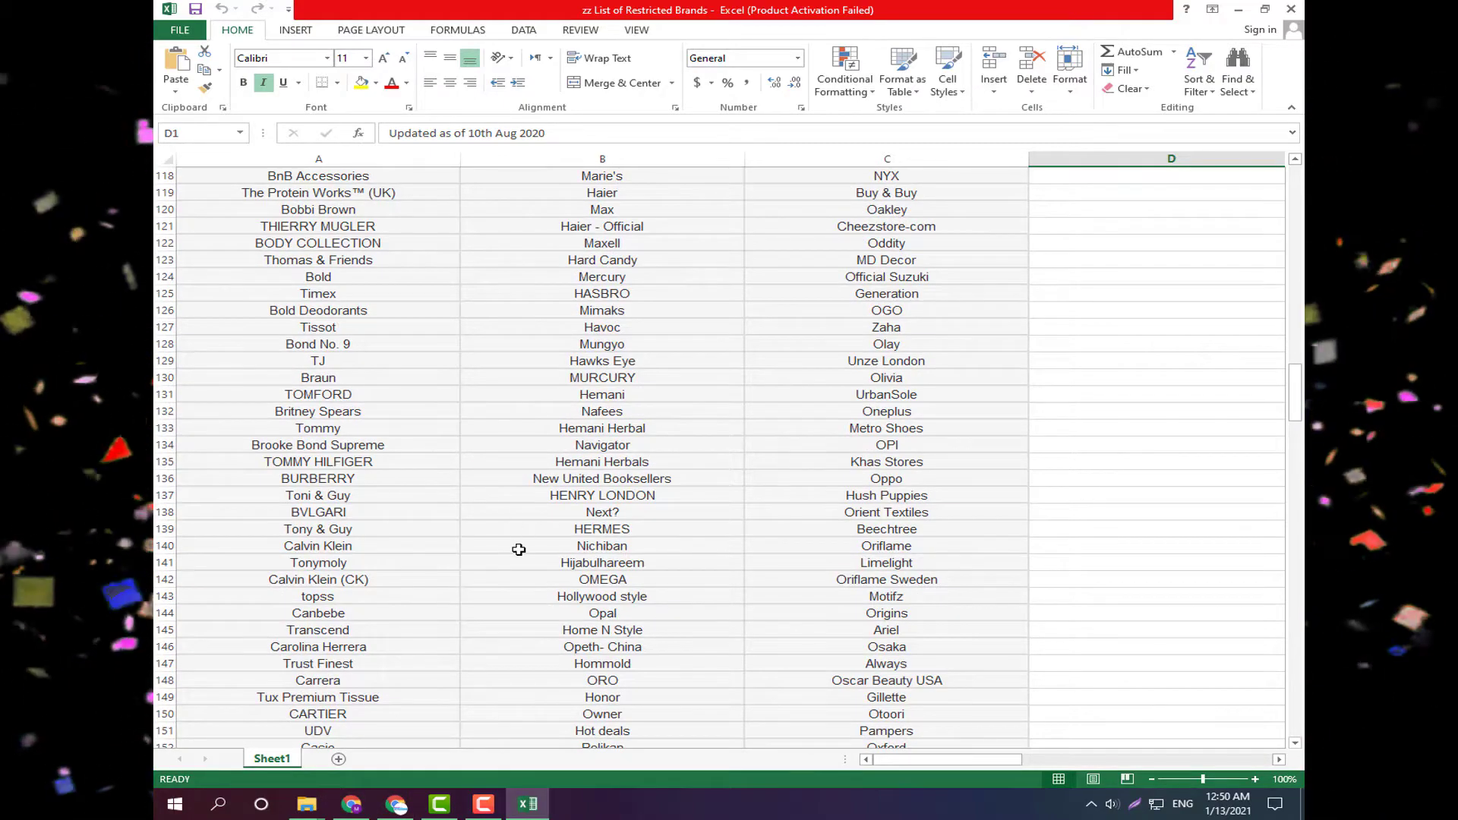
scroll(519, 549, "down", 8)
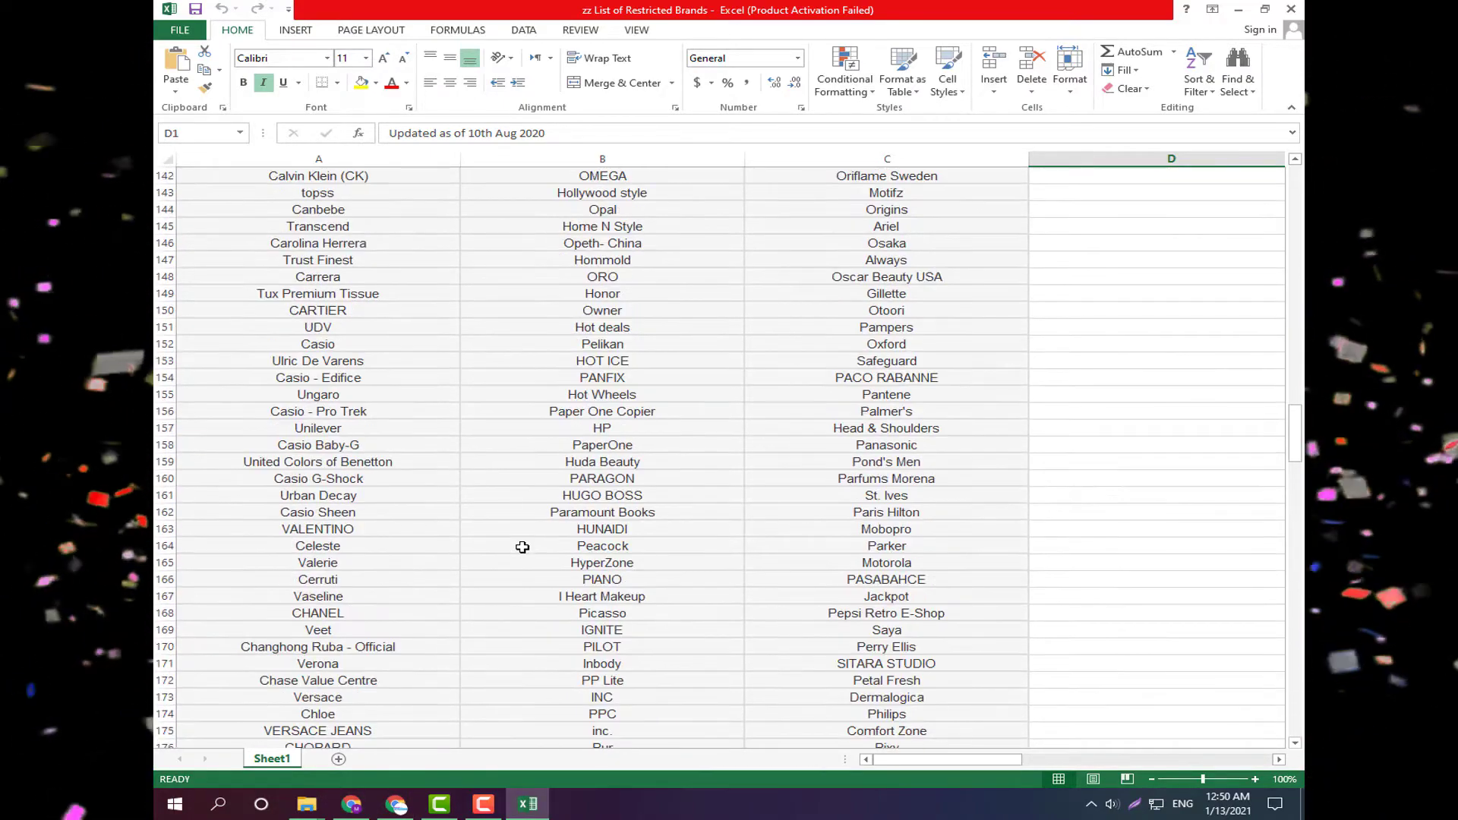
scroll(523, 547, "down", 9)
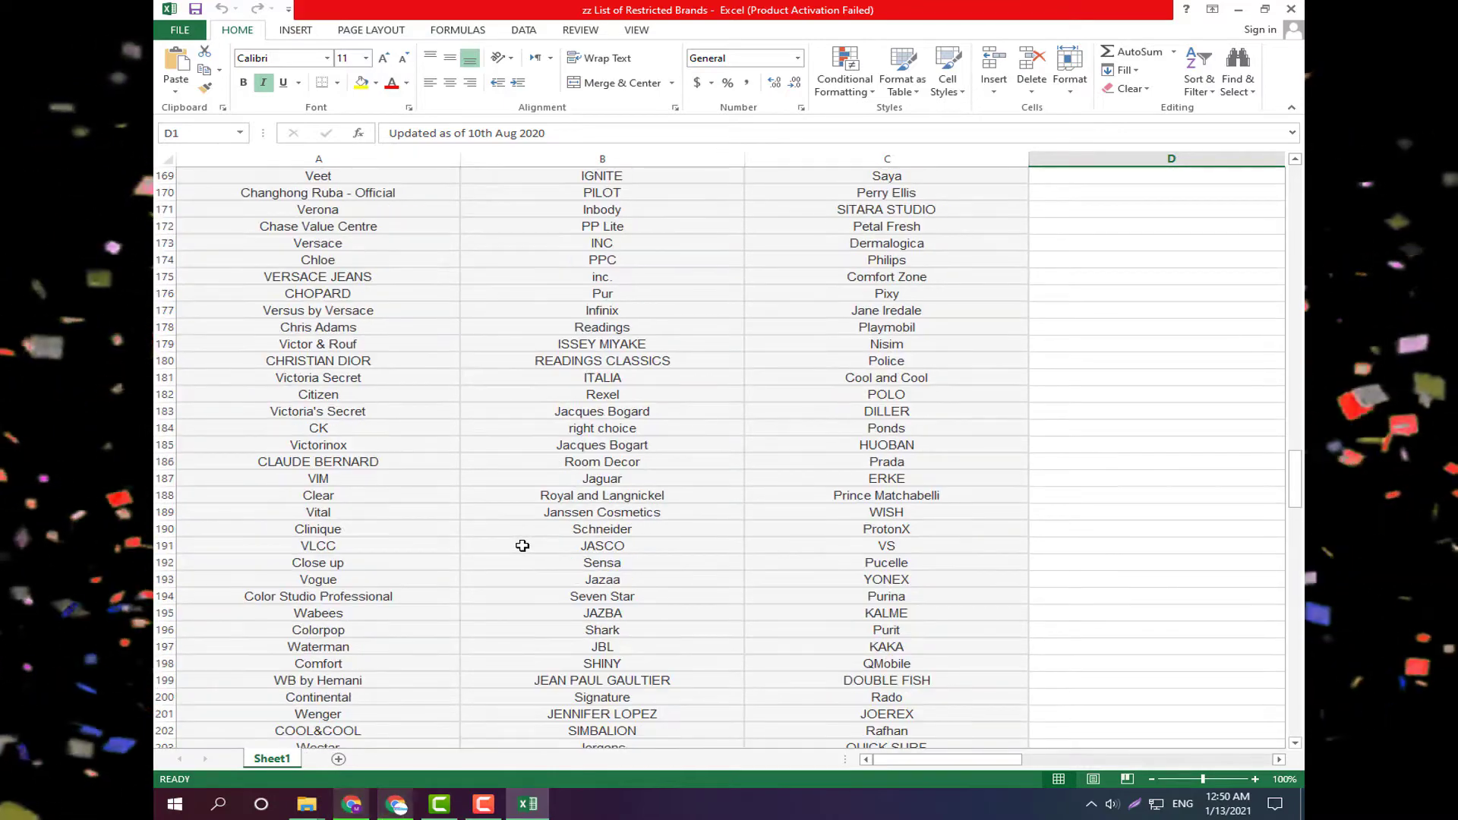
scroll(523, 545, "down", 7)
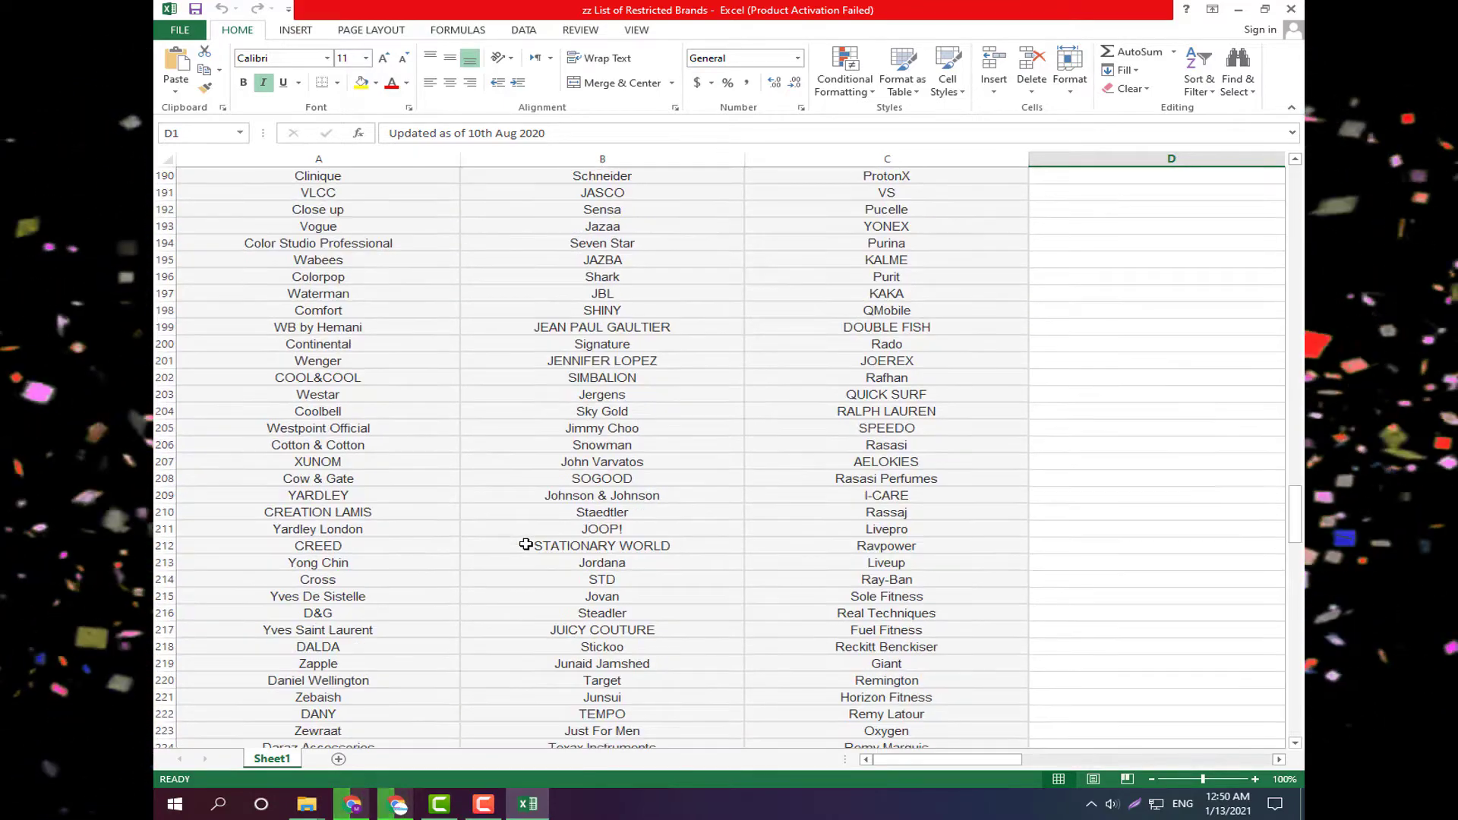
scroll(525, 544, "down", 4)
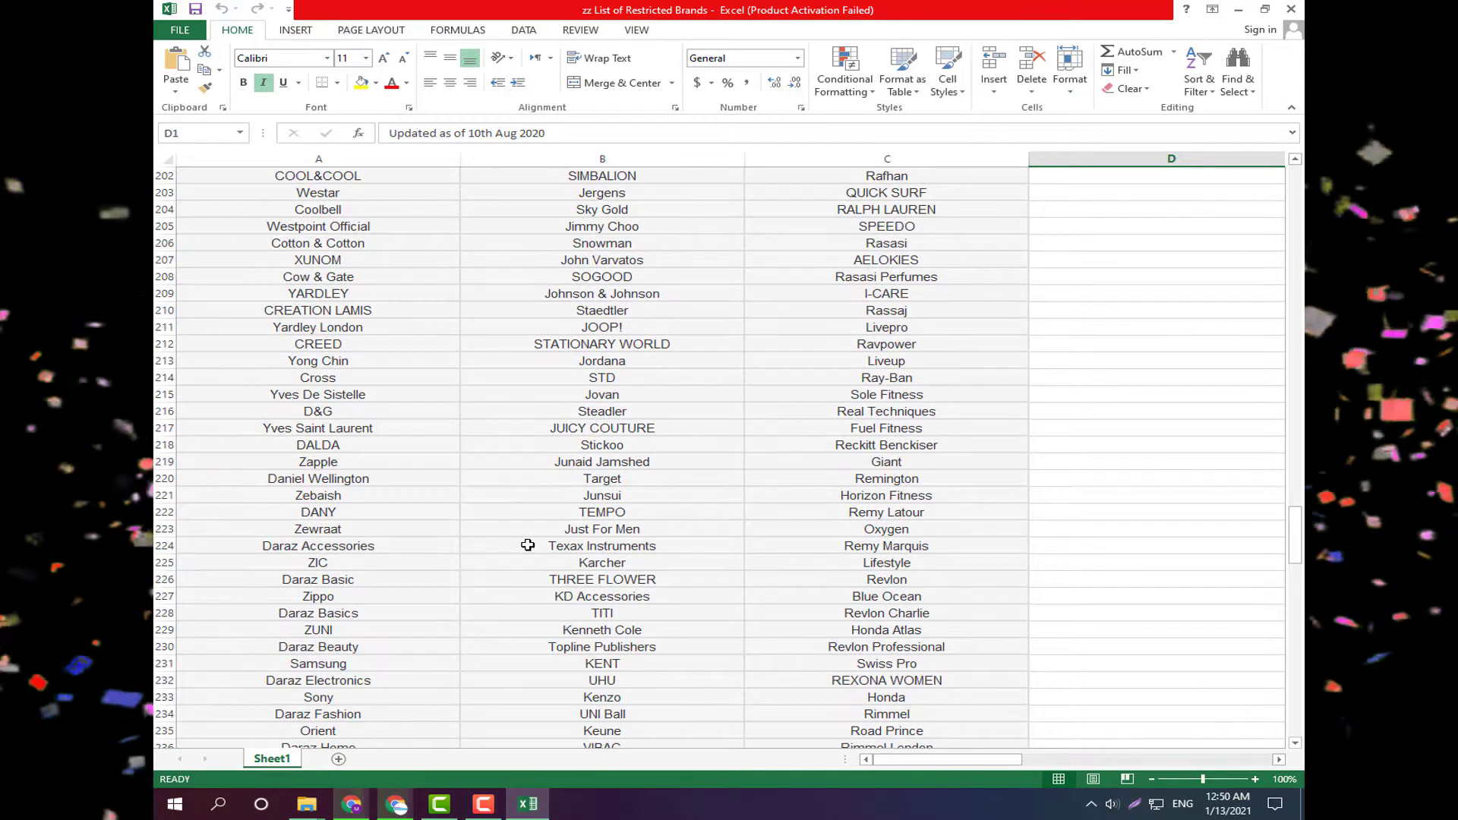
scroll(528, 545, "down", 4)
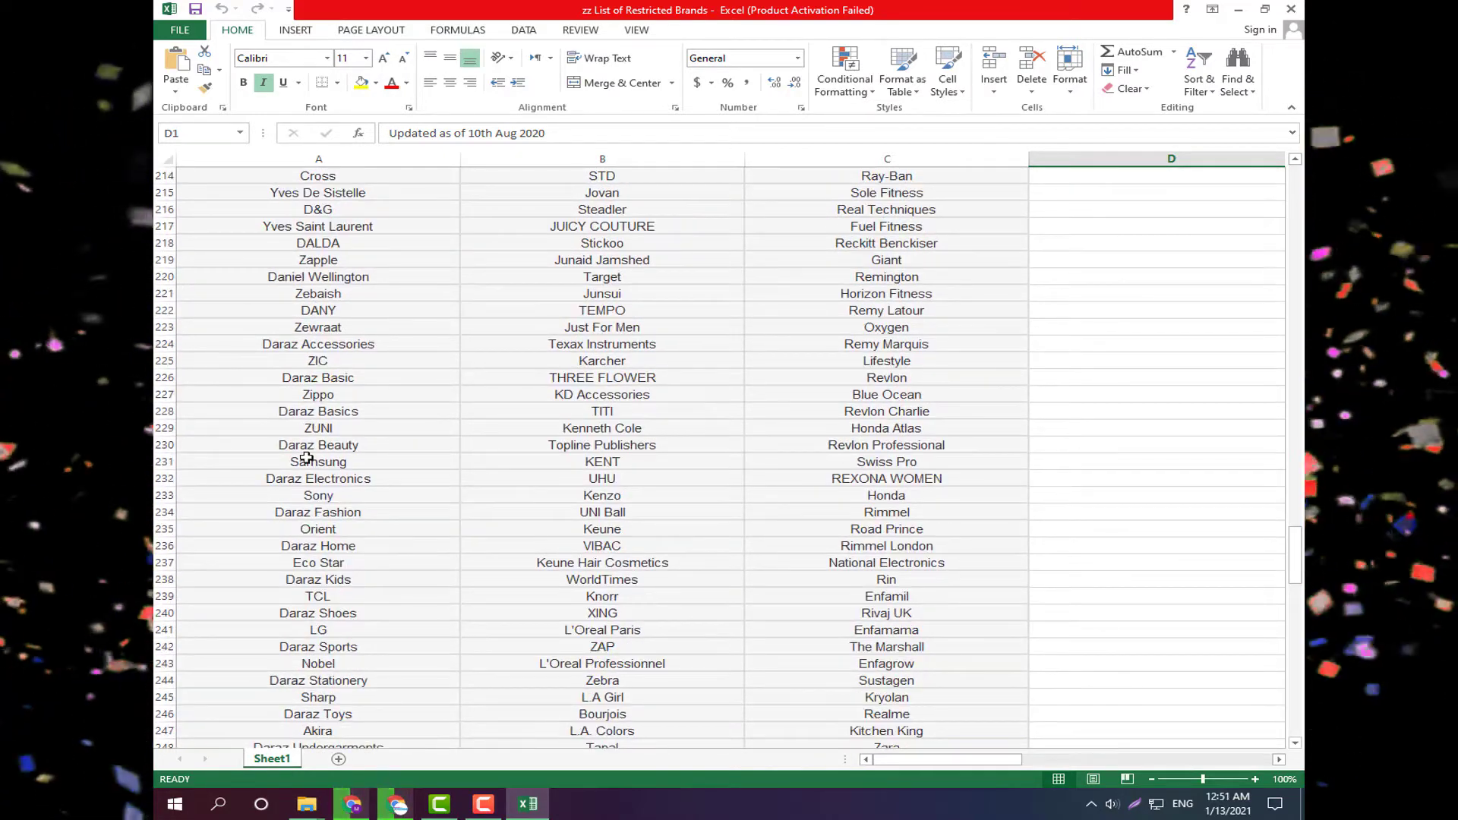
Try altering the Samsung entry in cell A231 to "Sam _sung" and restore its original spelling.
left_click(340, 464)
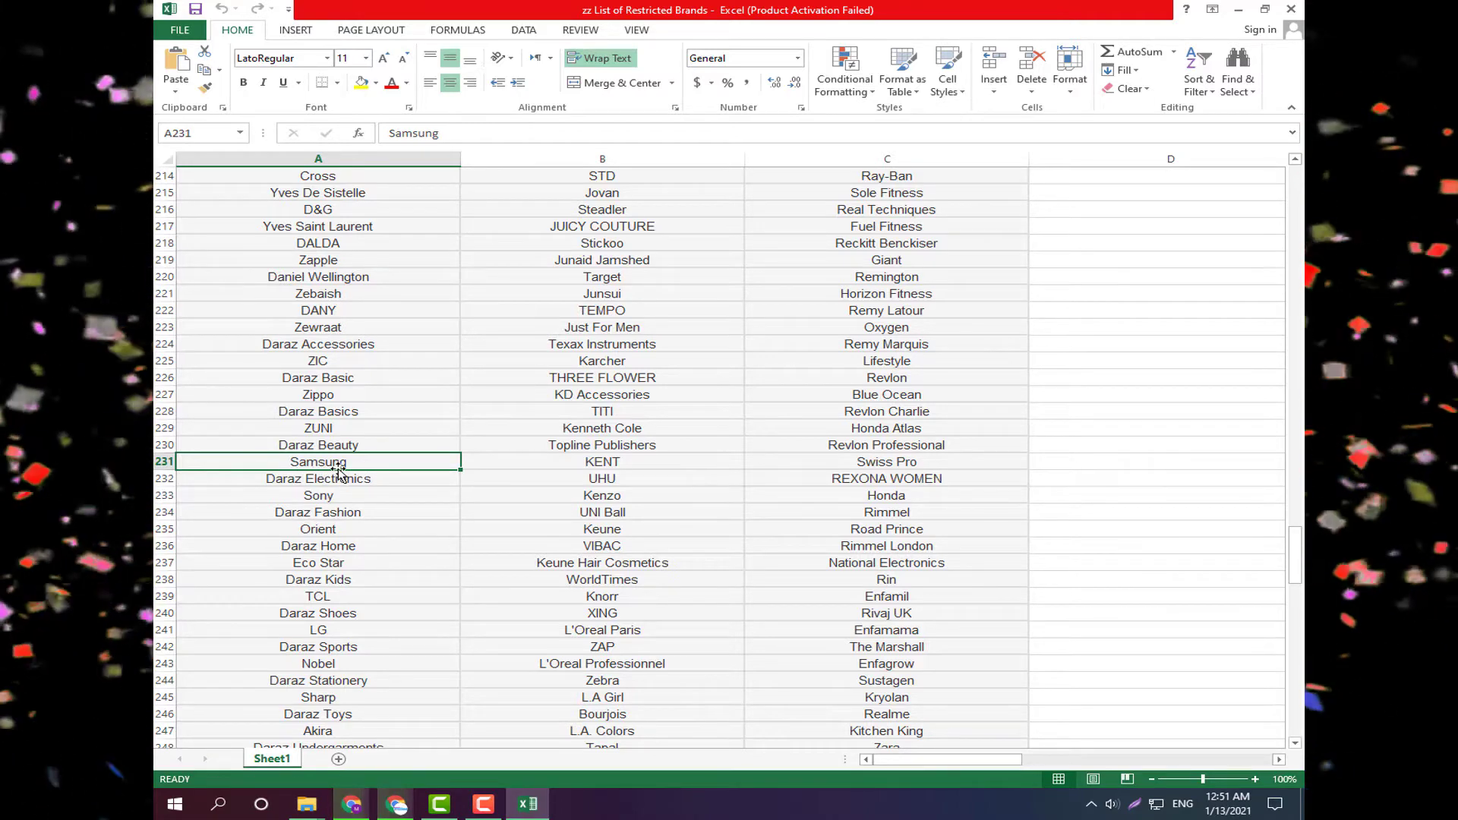
double_click(319, 464)
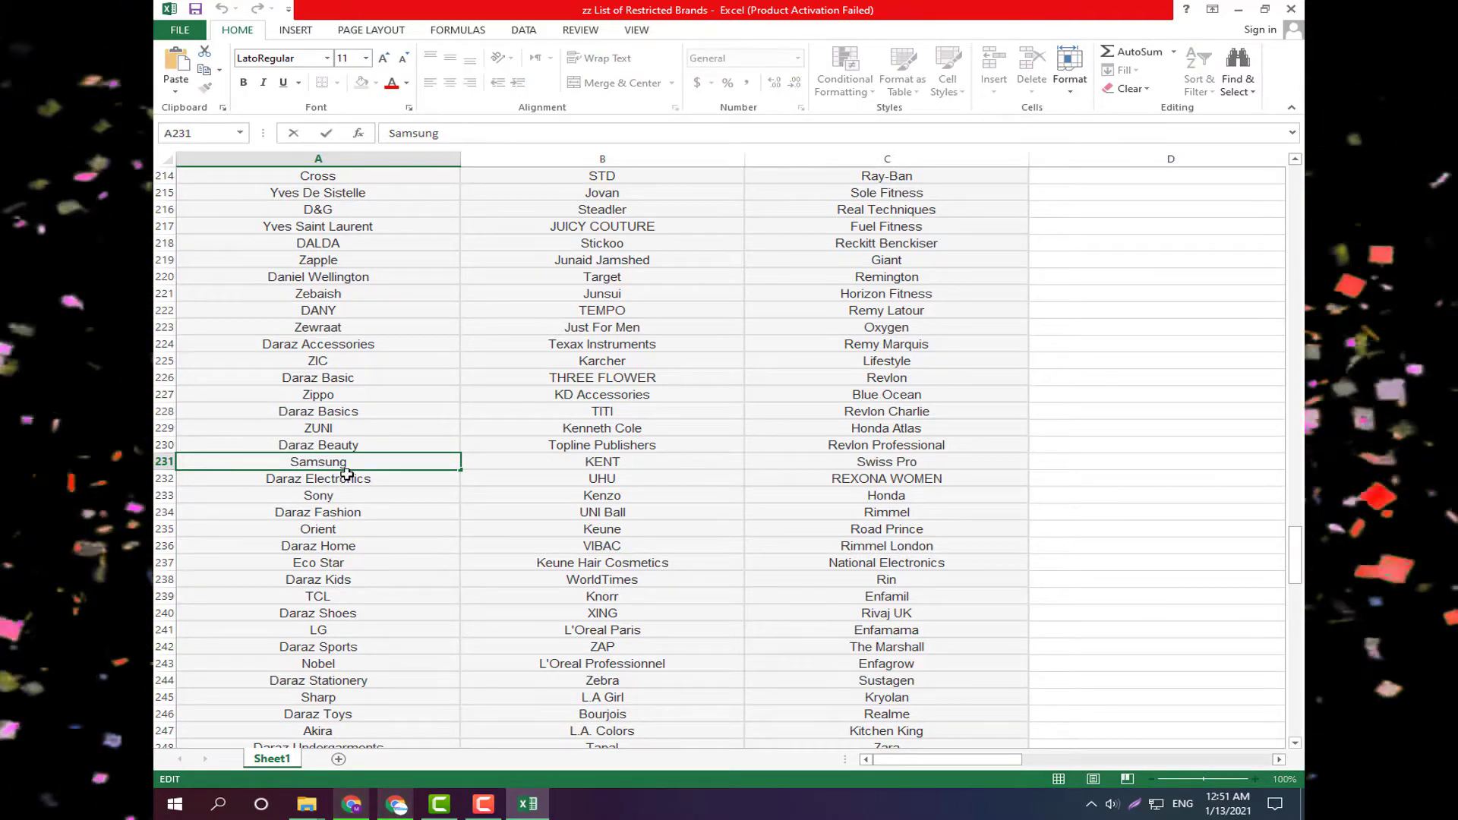
type("_")
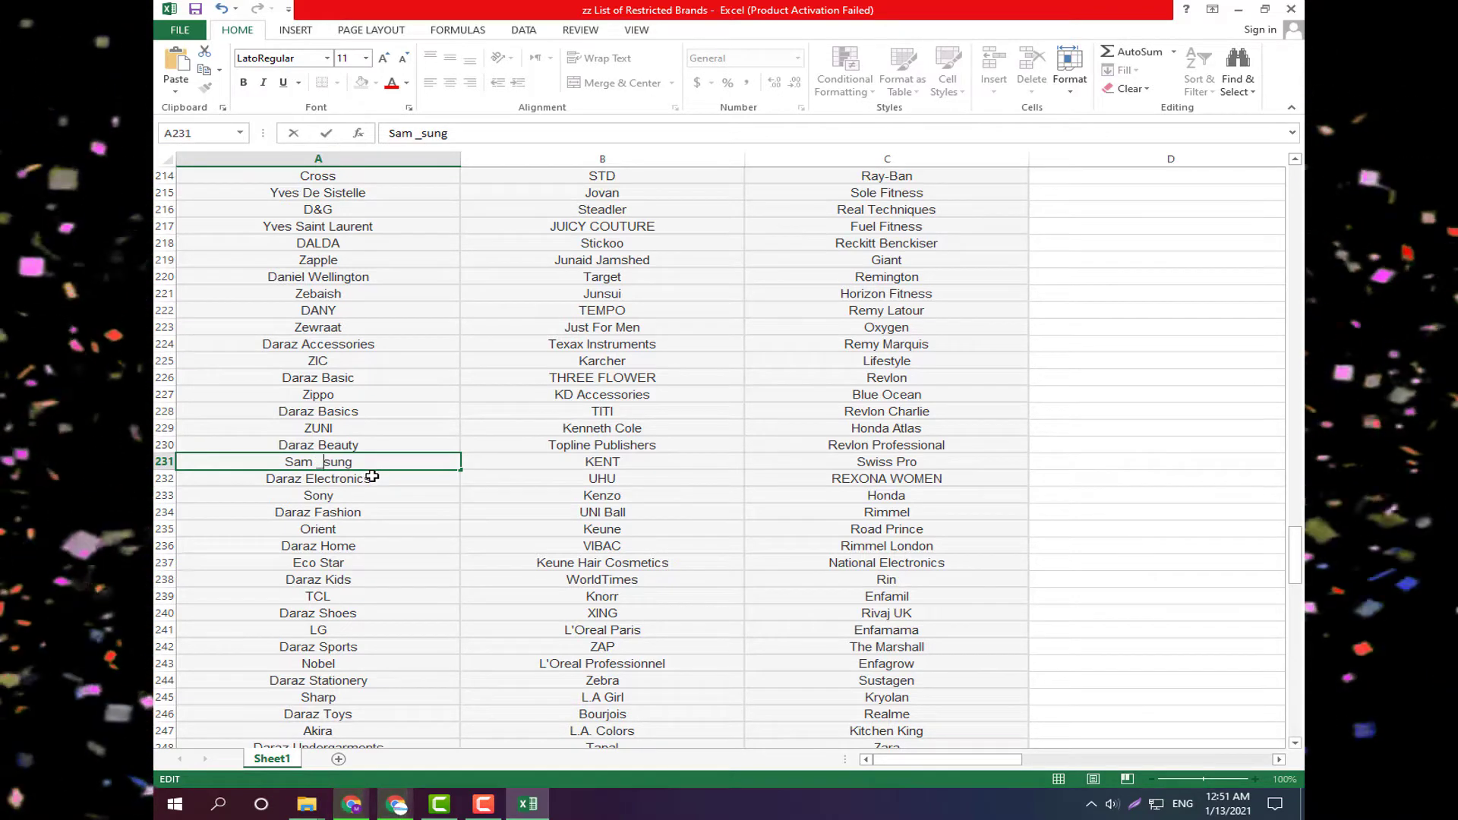
key("BackSpace")
key("BackSpace")
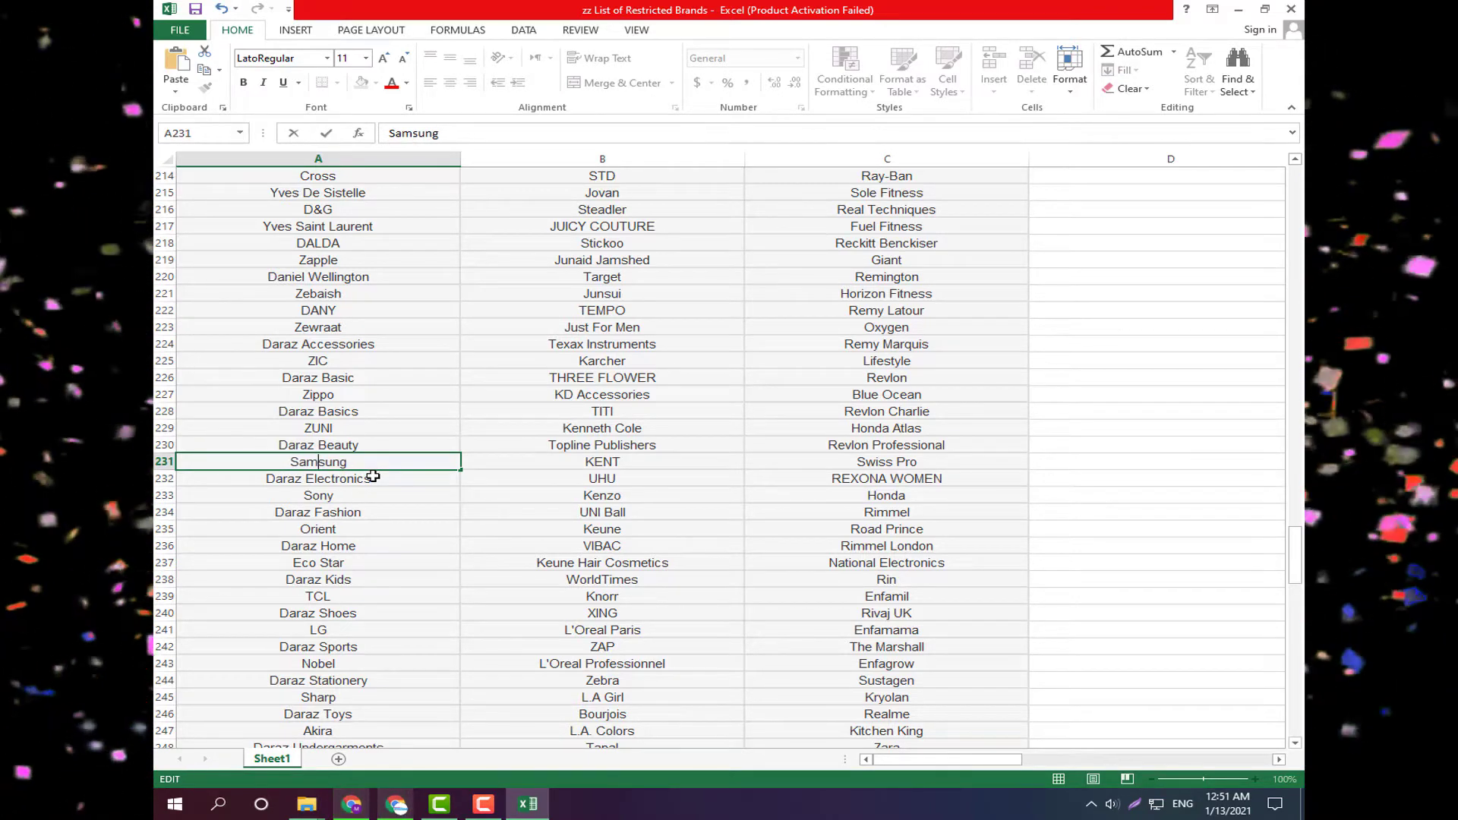
left_click(330, 497)
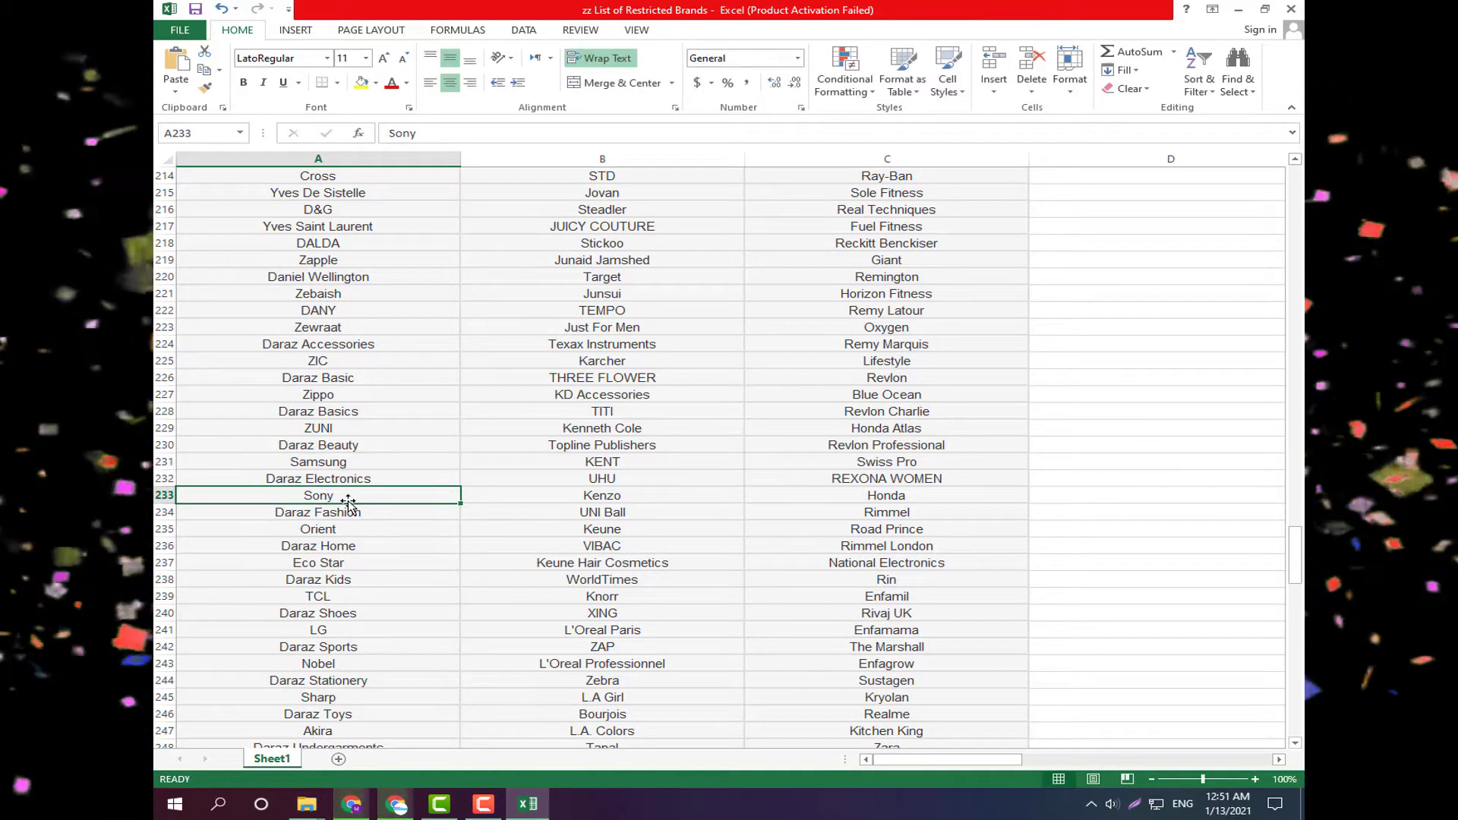
Review the rest of the restricted brands list, from the Samsung and Sony entries through to the last row.
scroll(348, 502, "down", 4)
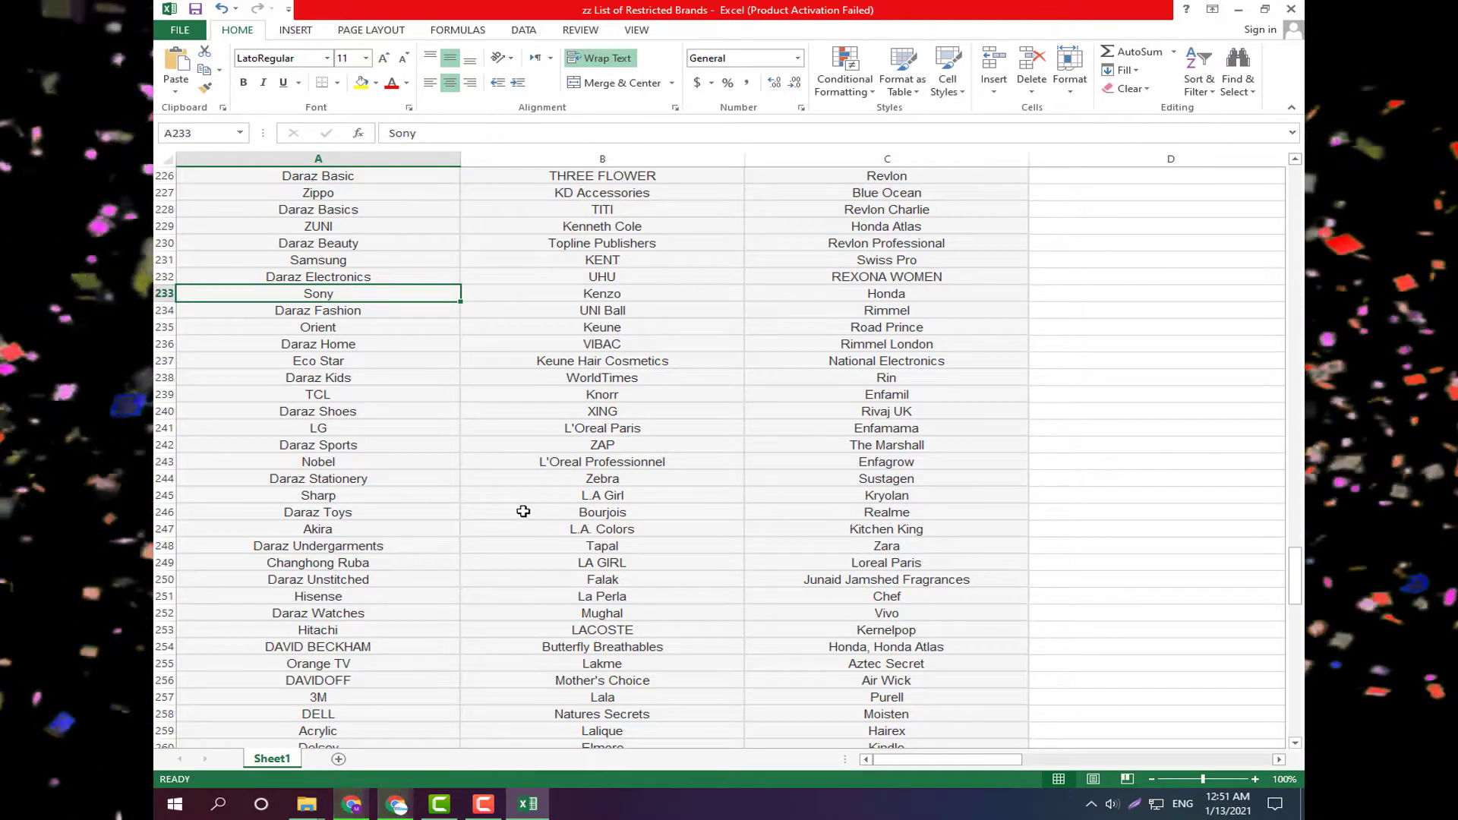
left_click(311, 264)
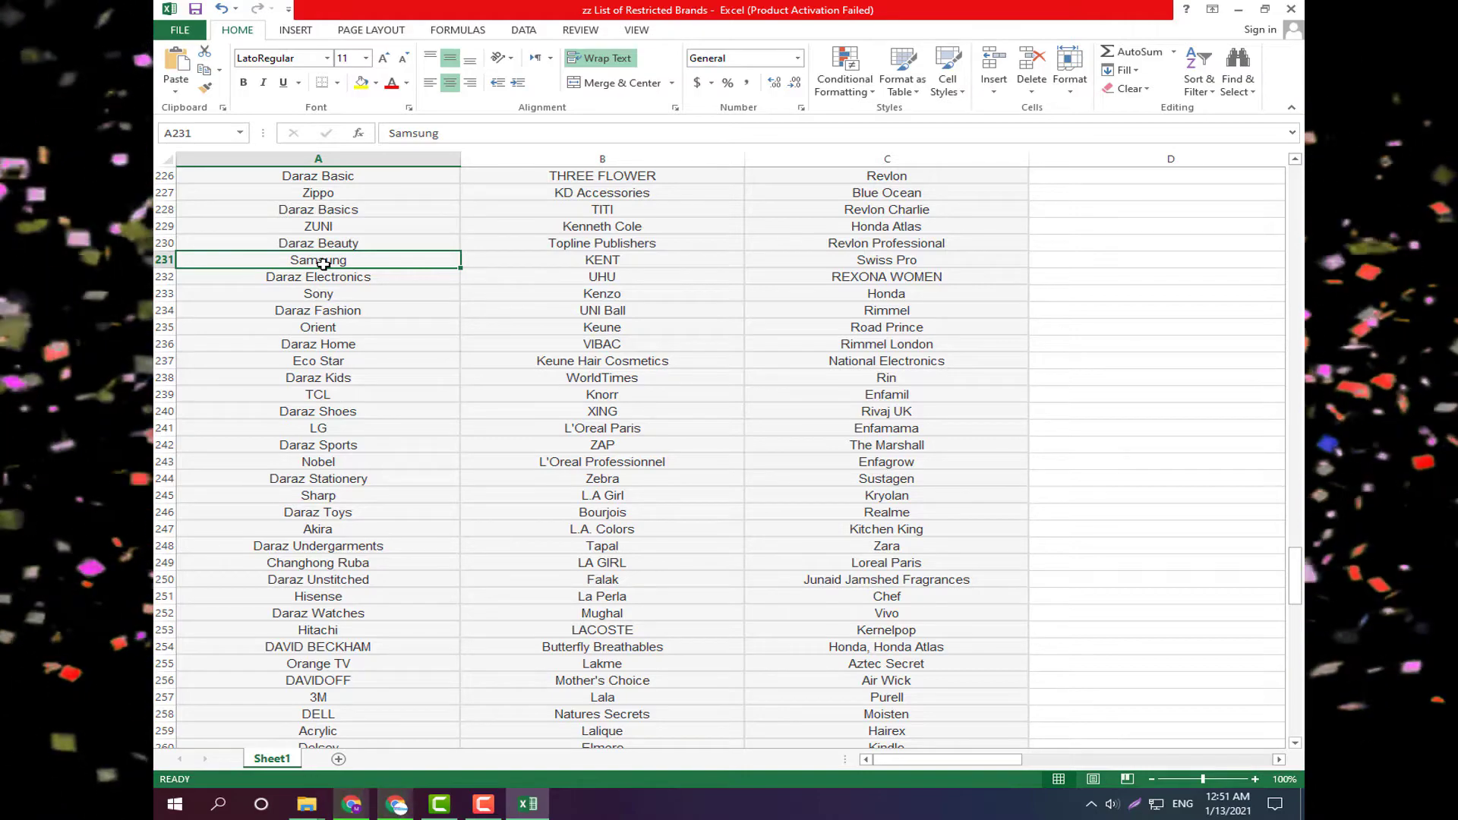
scroll(389, 454, "down", 10)
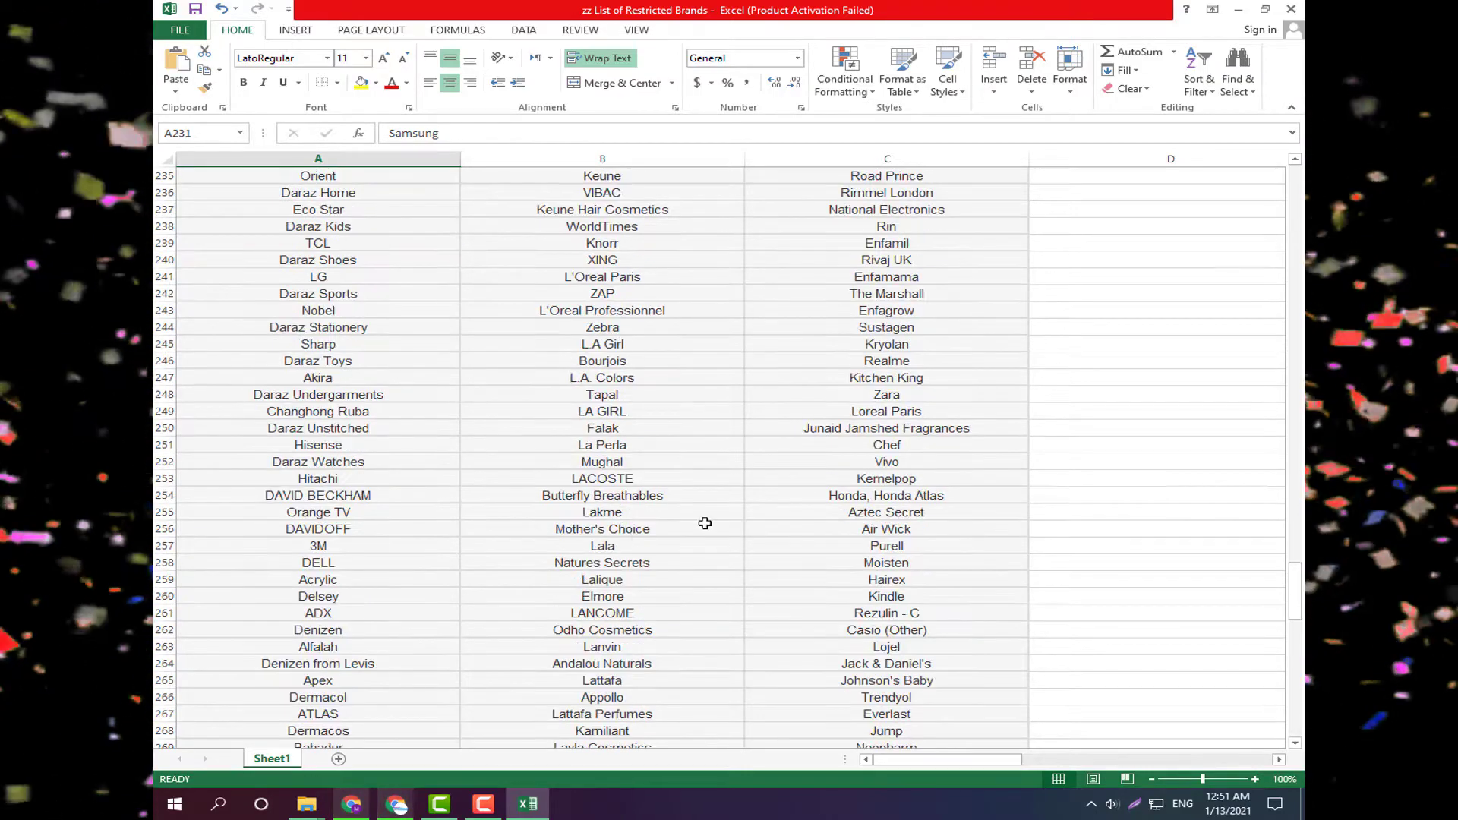
scroll(666, 573, "down", 7)
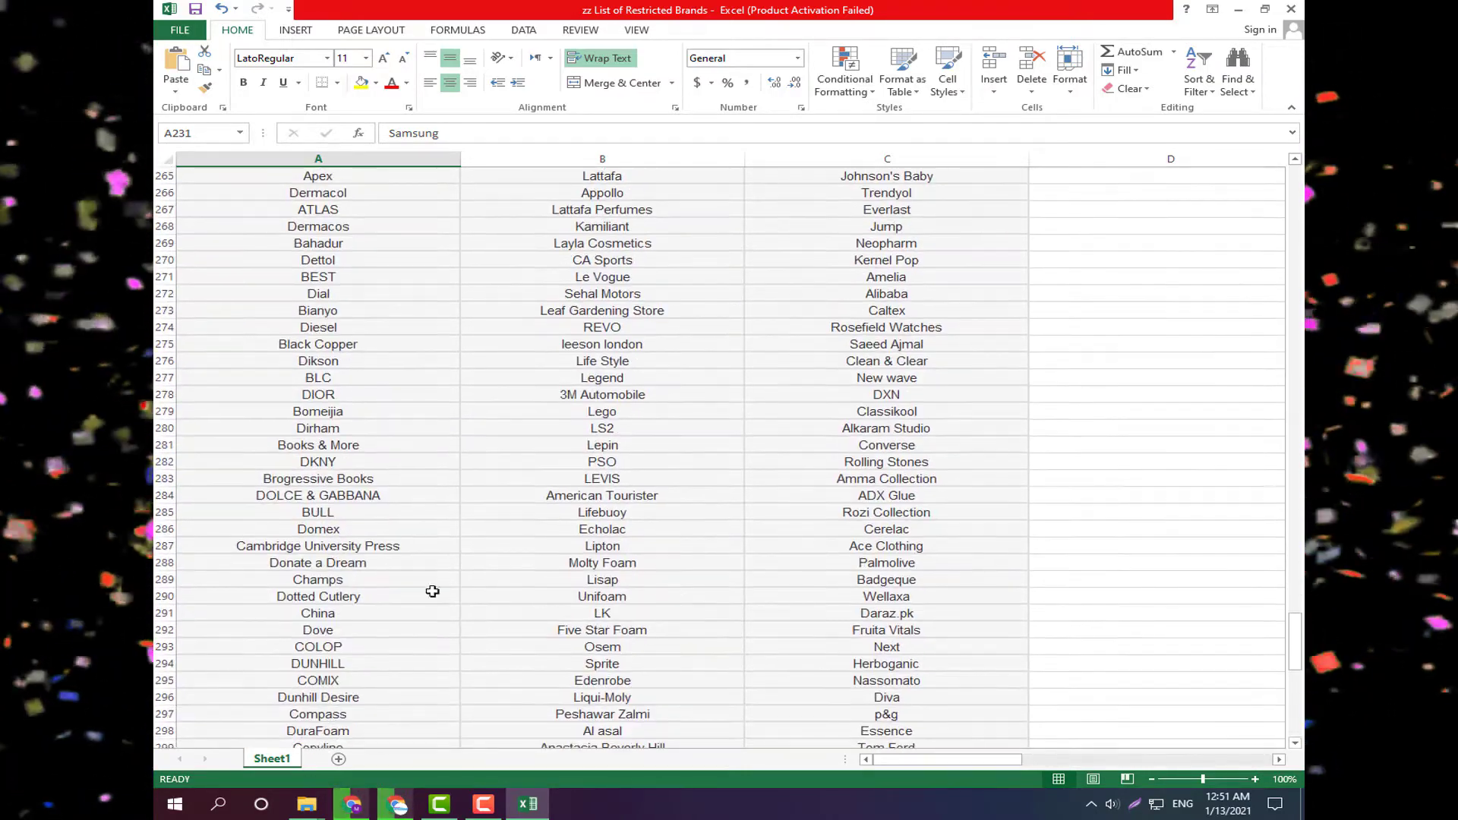
scroll(588, 500, "down", 9)
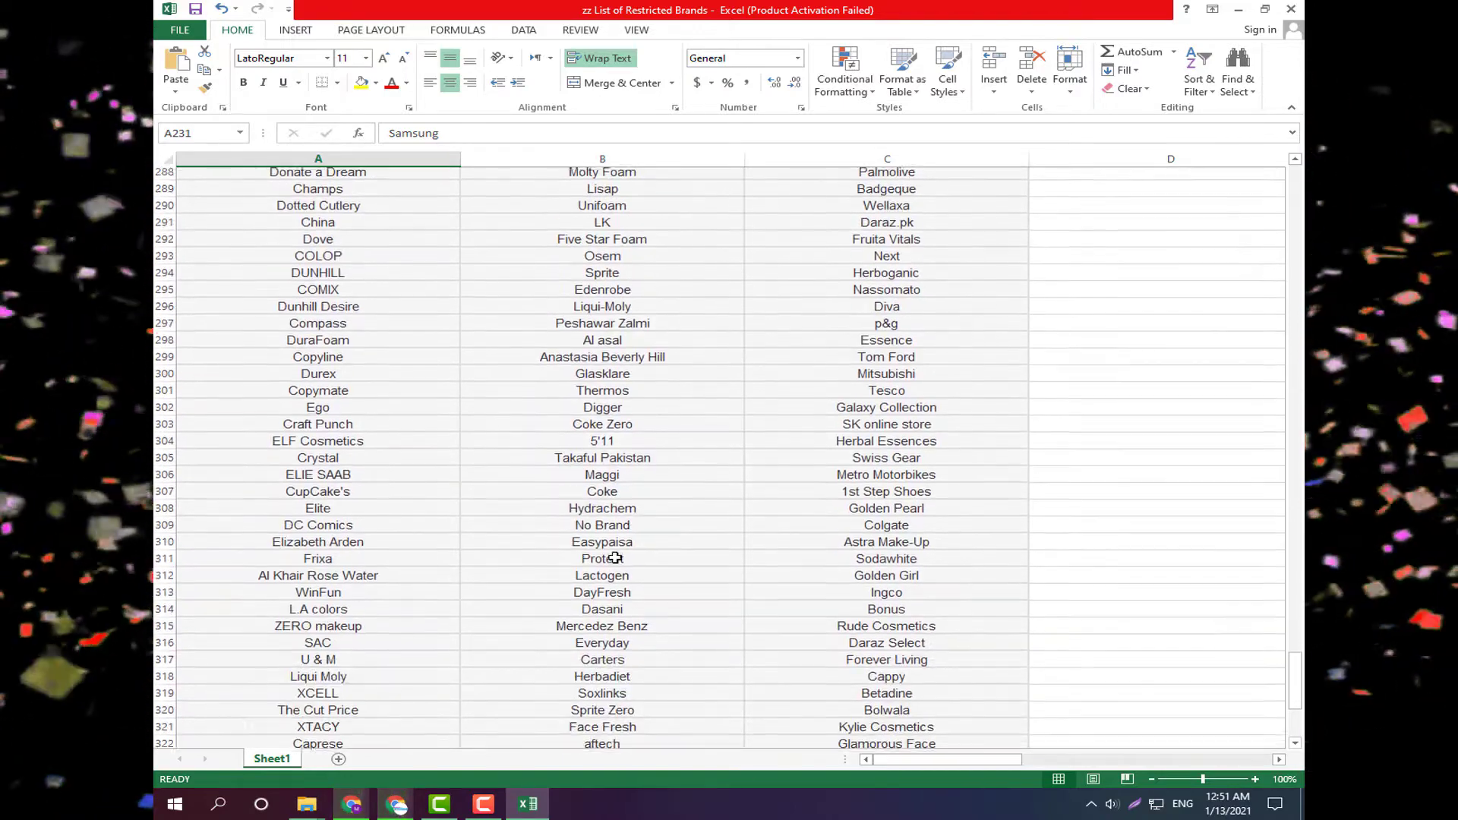
scroll(601, 490, "down", 3)
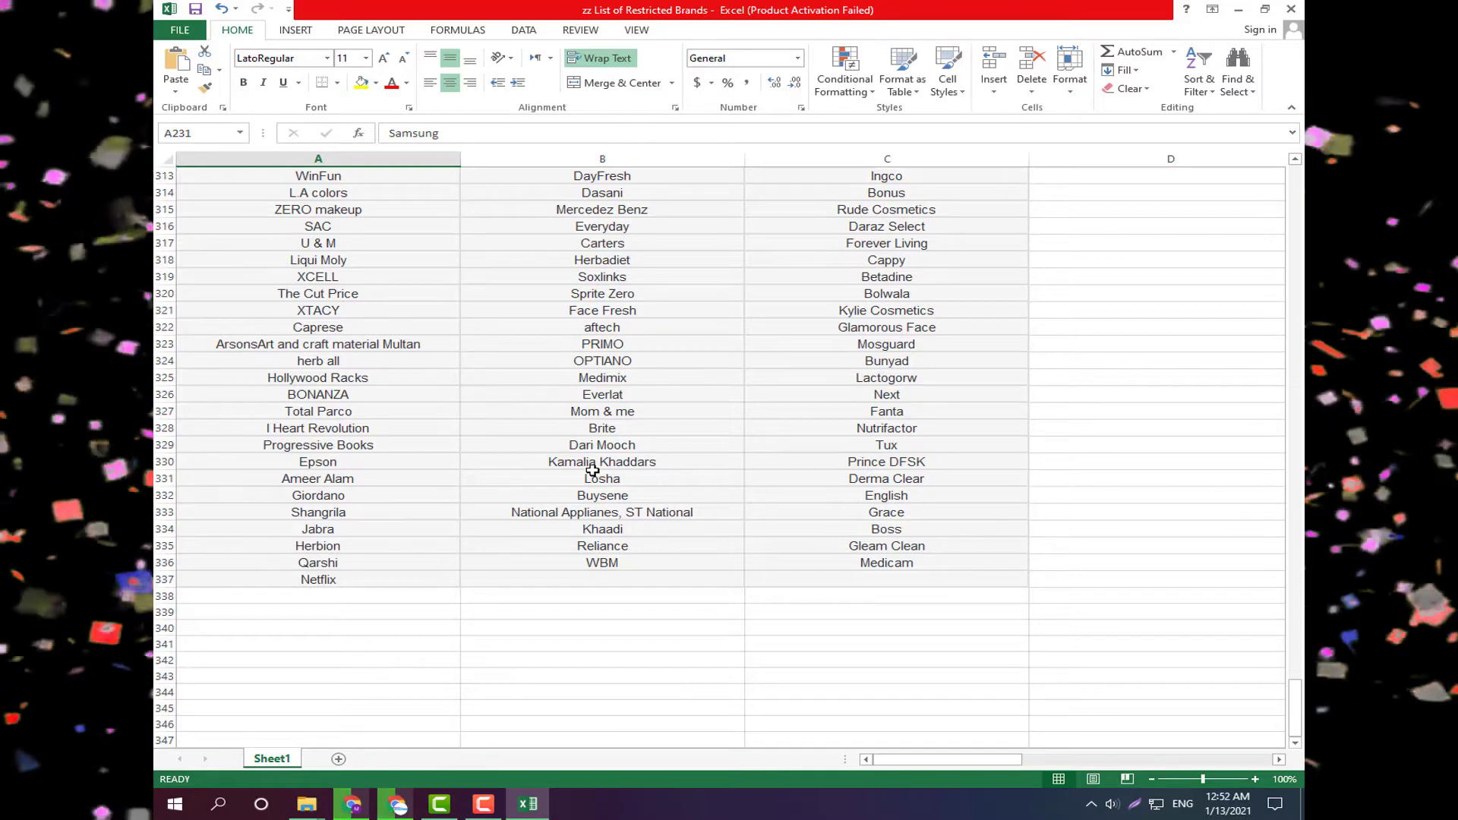
scroll(452, 524, "up", 4)
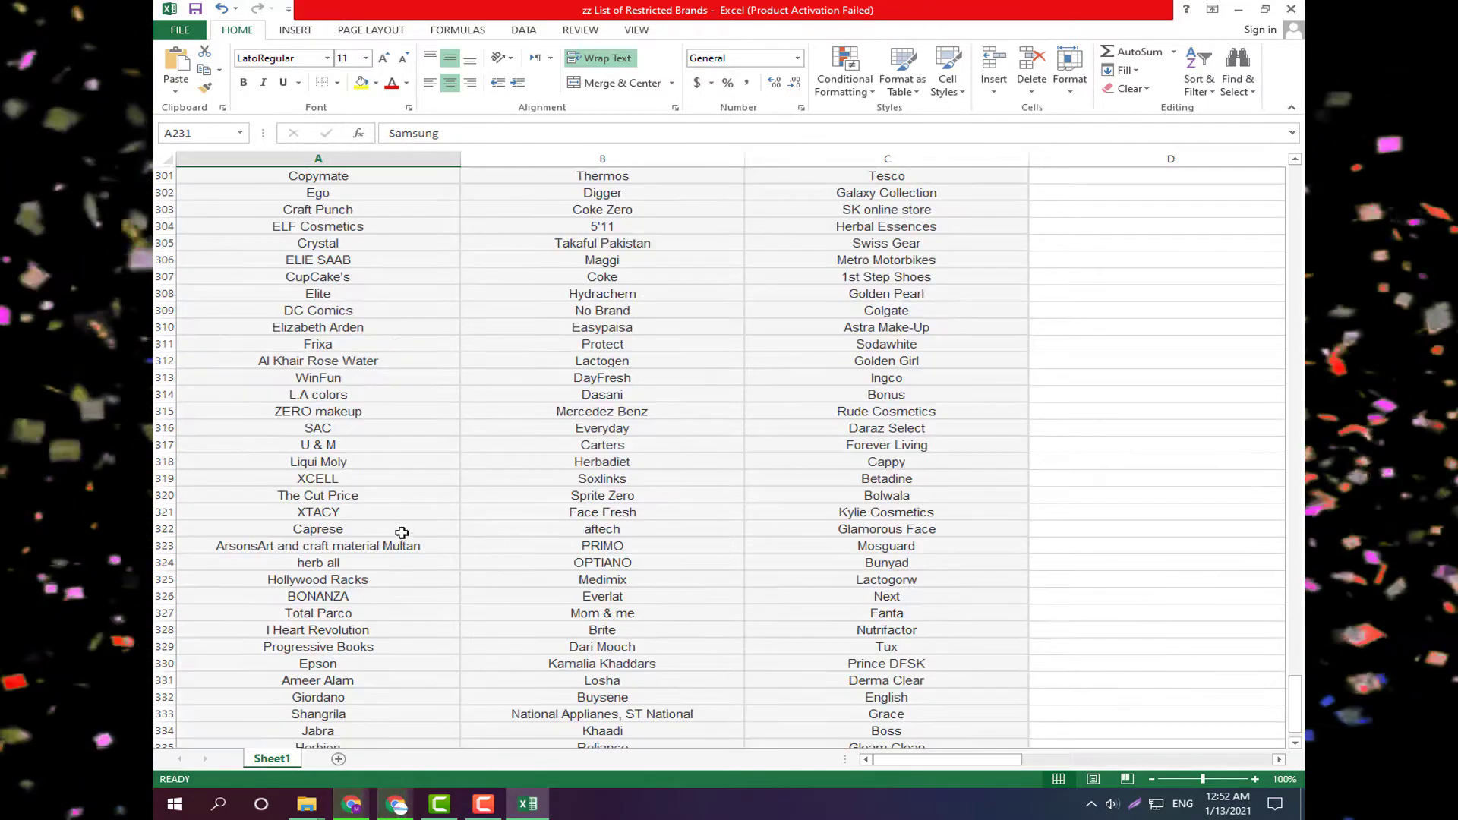
Close the restricted brands workbook without saving and open the zz Profit Calculator Sheet workbook.
left_click(1291, 9)
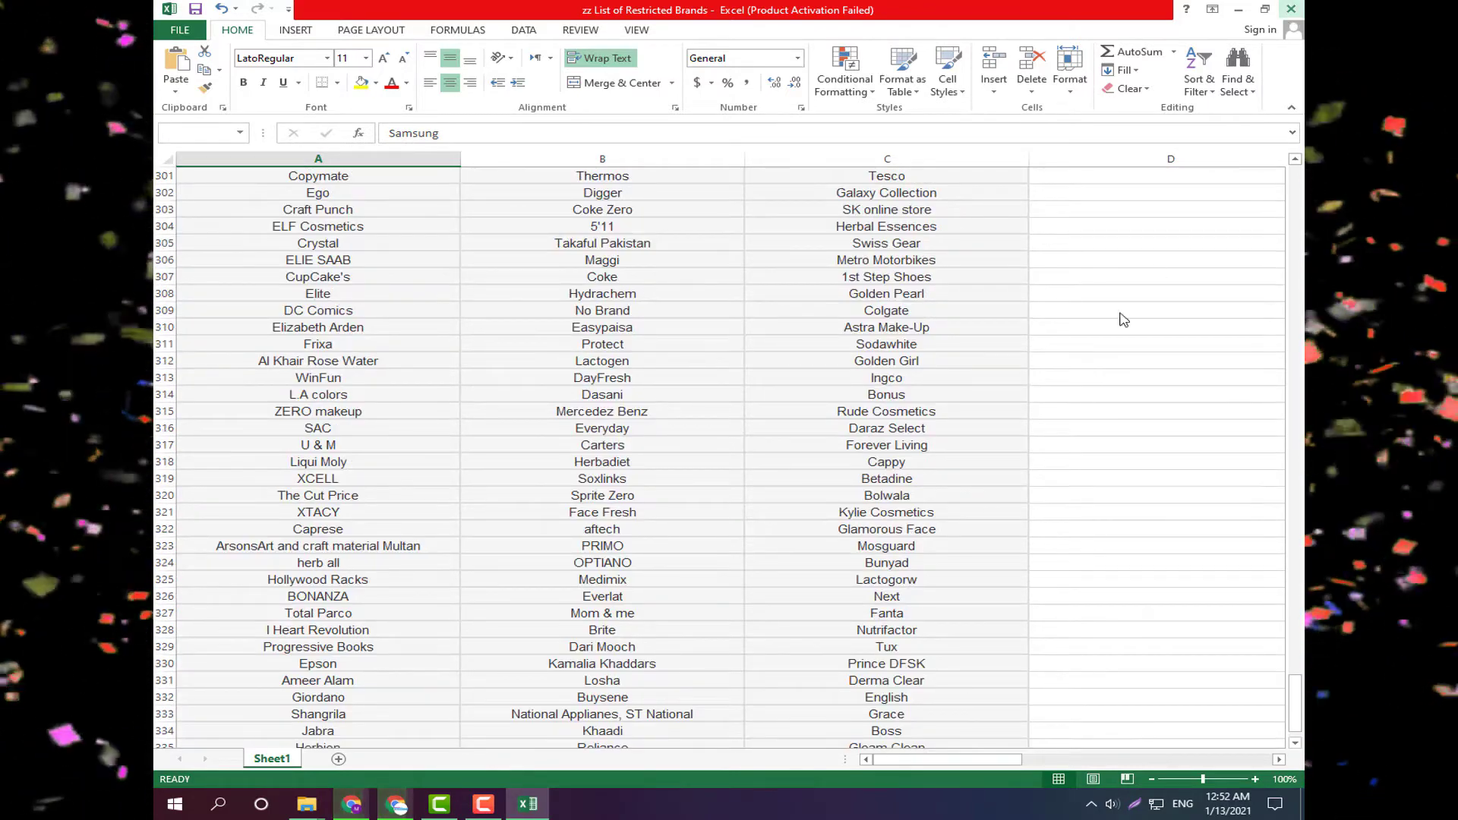
left_click(728, 423)
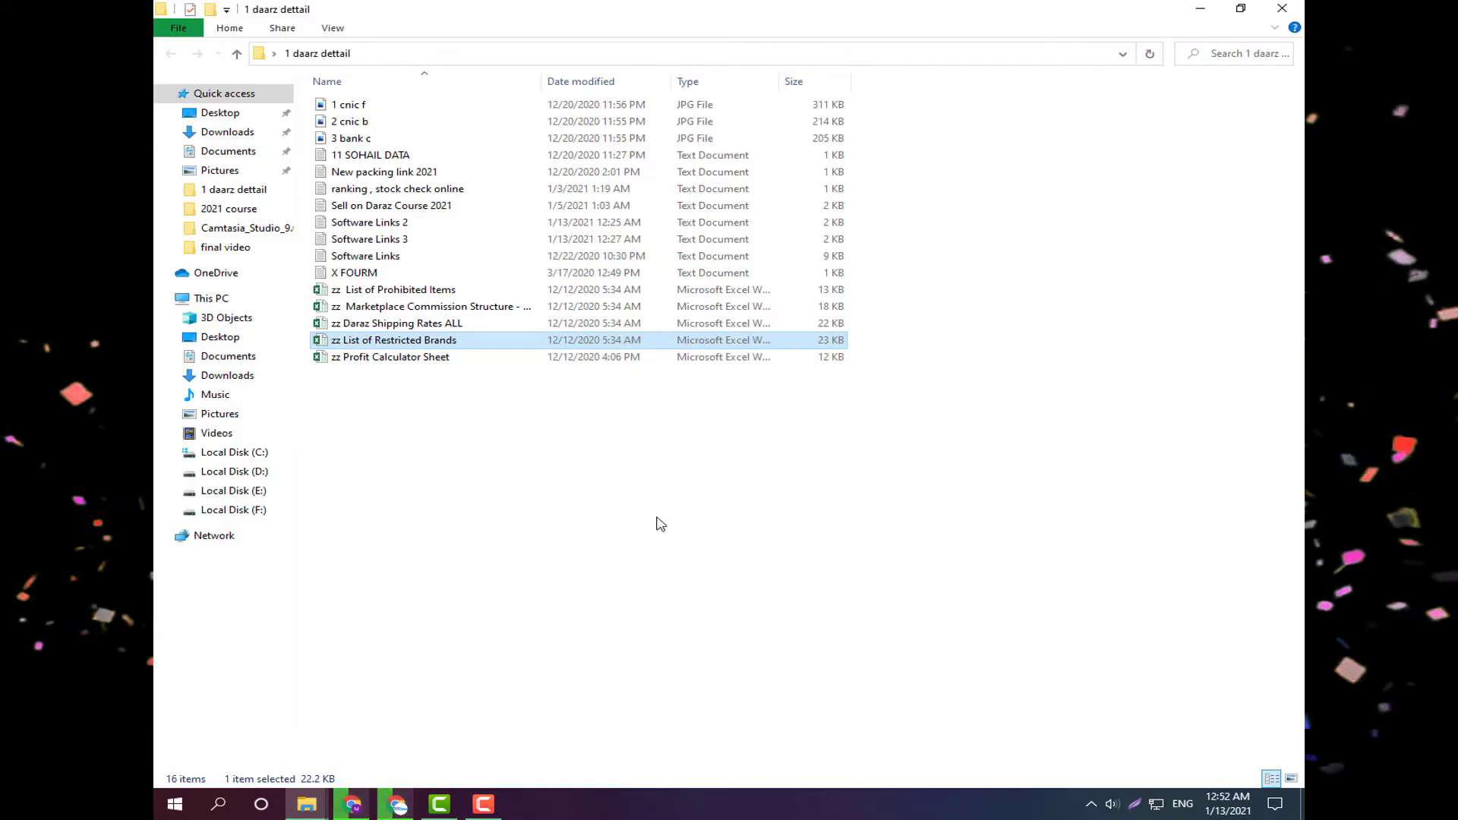
left_click(385, 358)
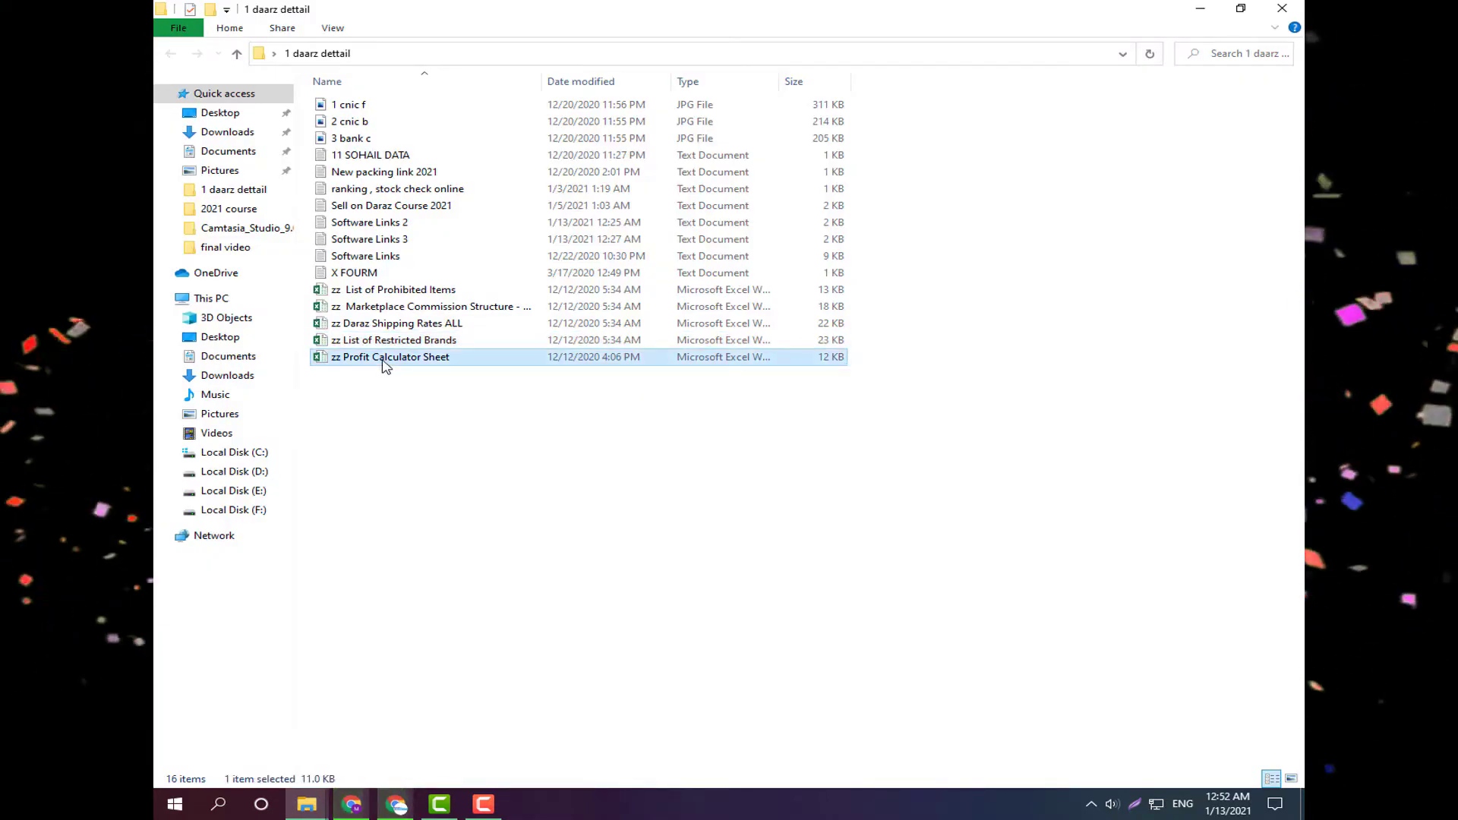
double_click(384, 362)
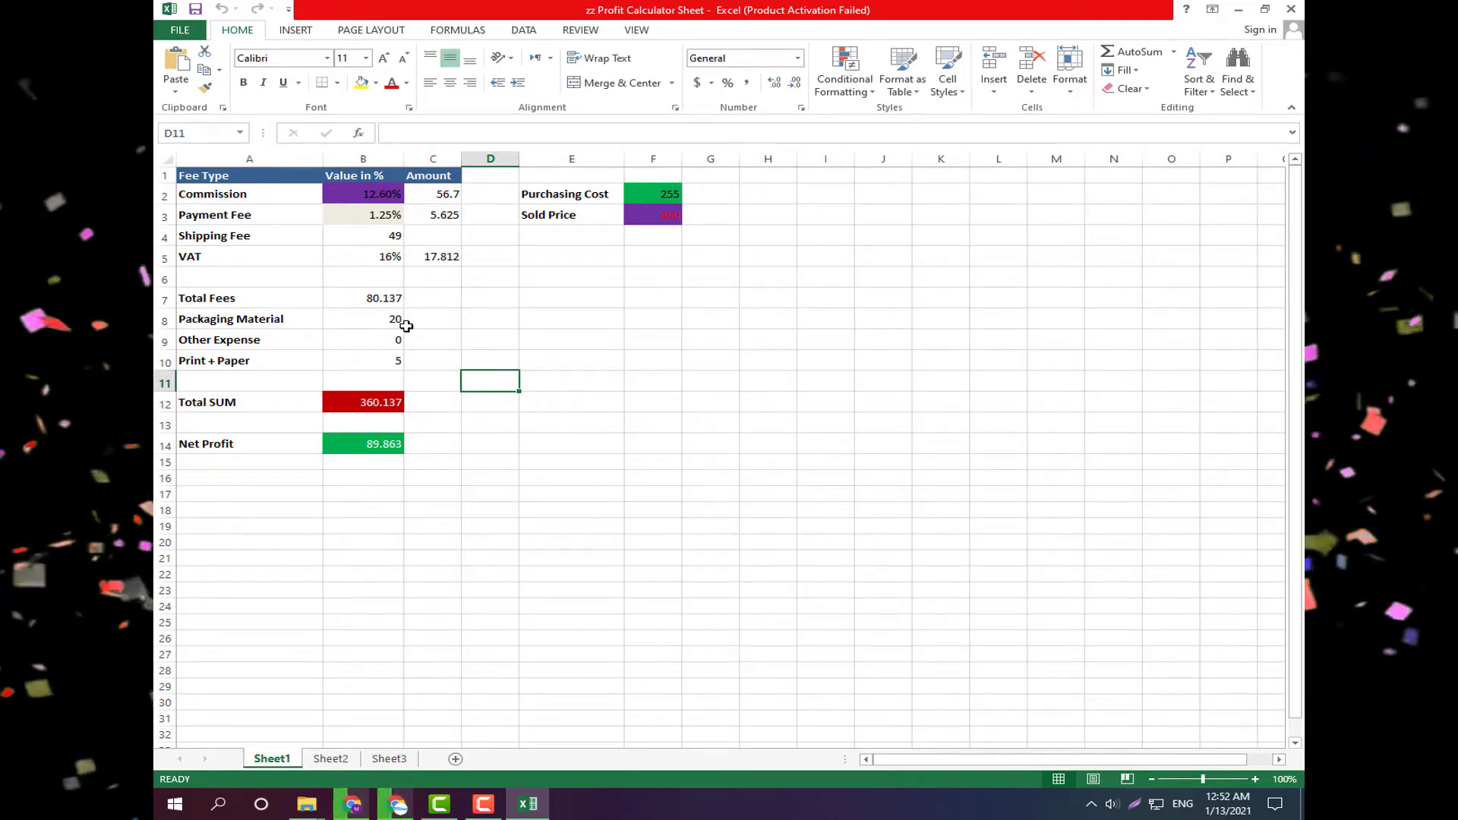
Examine the fees, costs and net profit layout of the profit calculator and inspect the Commission percentage in cell B2.
key("Up")
key("Up")
key("Up")
key("Up")
key("Up")
key("Up")
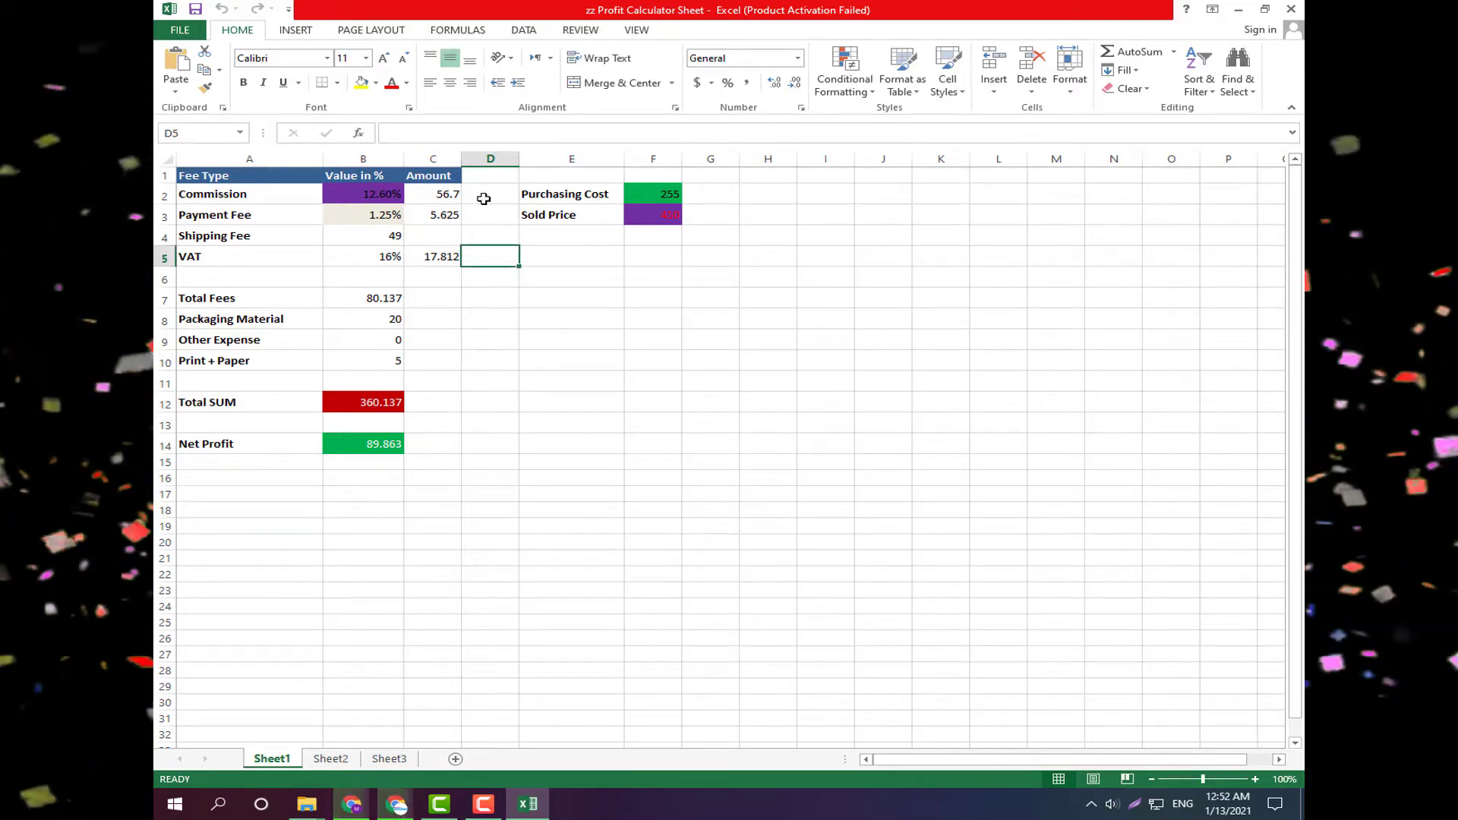
key("Up")
key("Up")
key("Up")
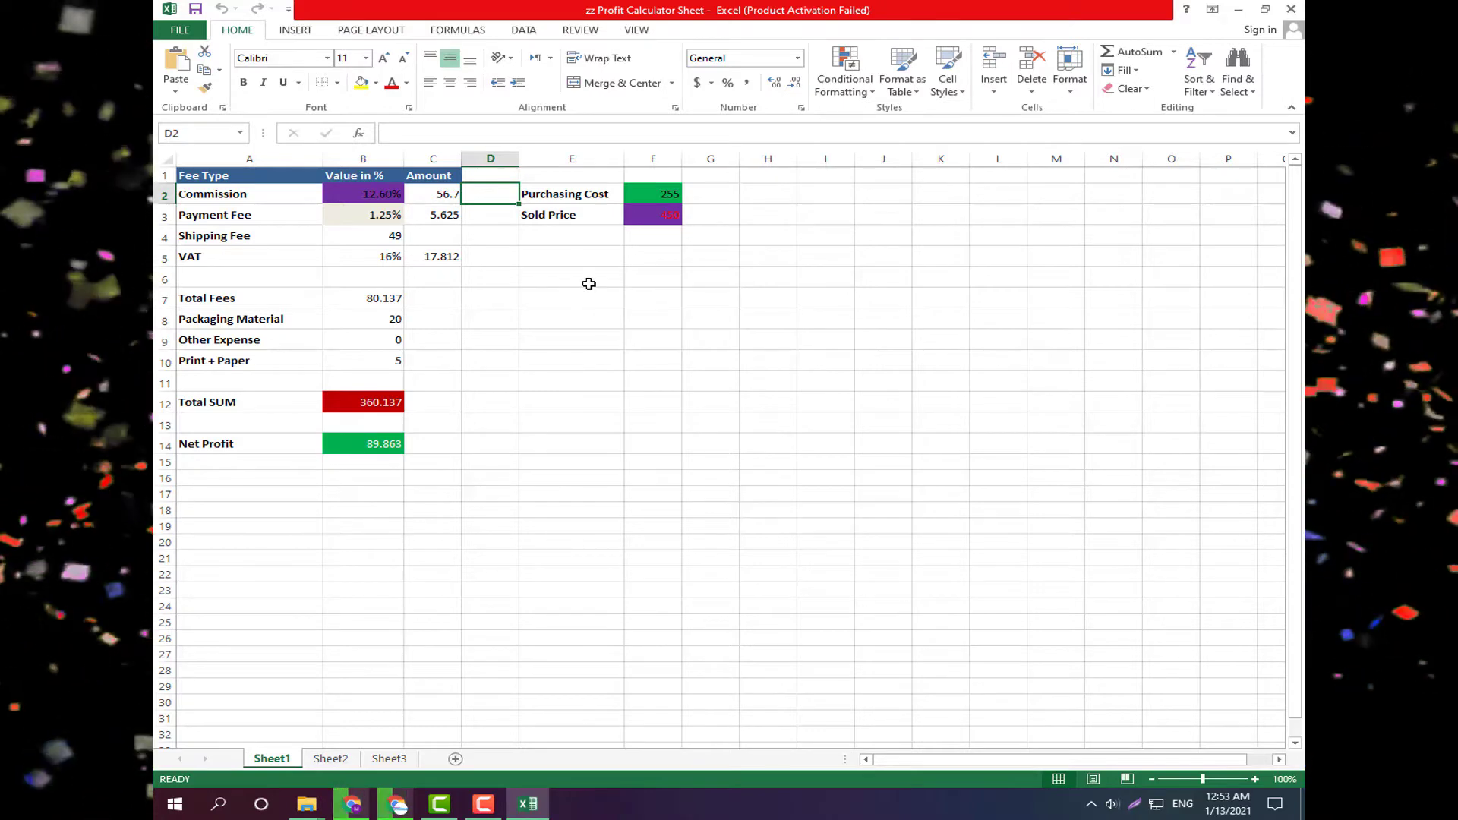
left_click(339, 189)
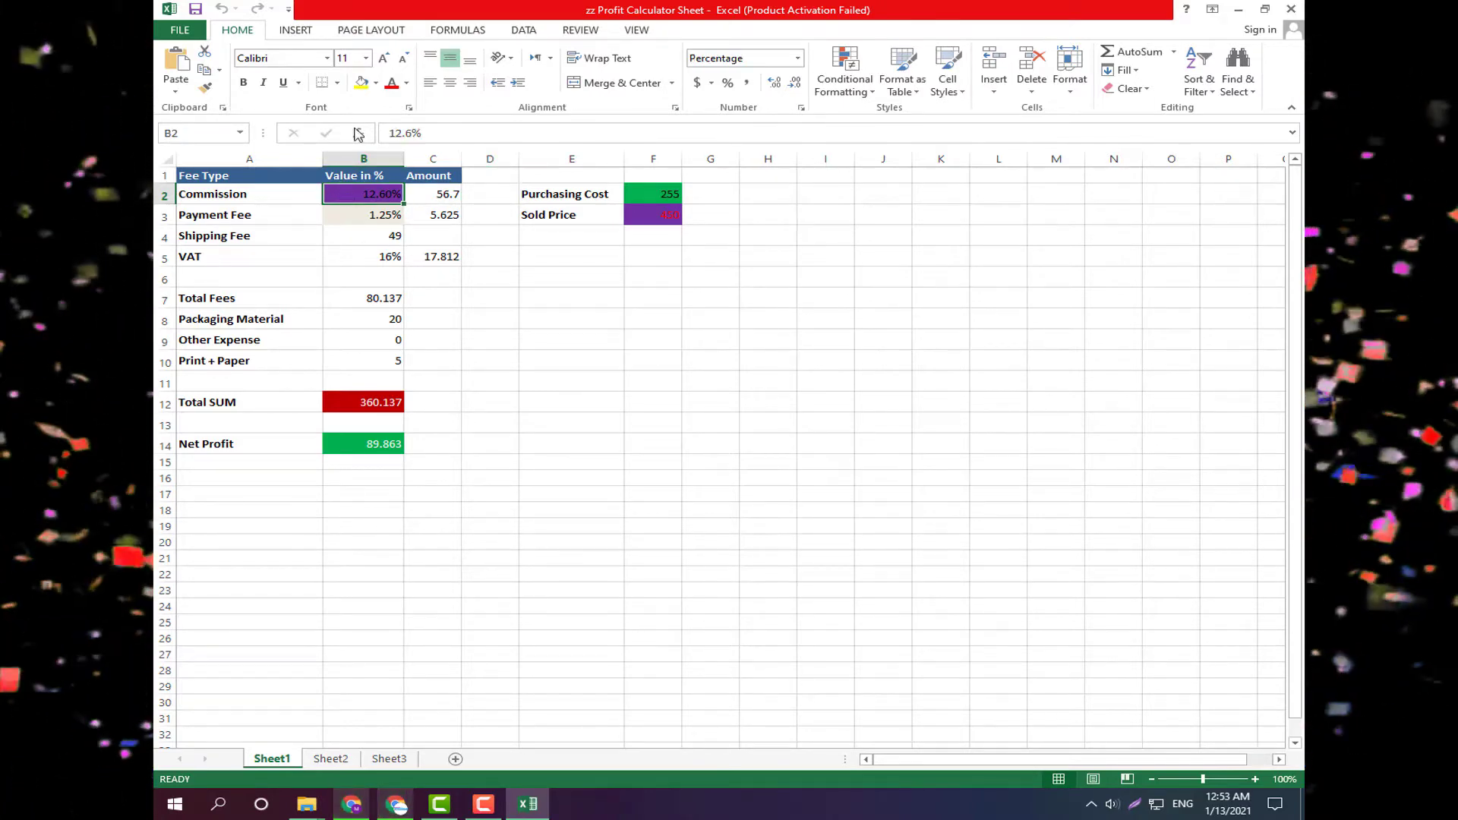
Change the fill colour of the Commission percentage cell B2 to the standard red.
left_click(407, 83)
left_click(376, 84)
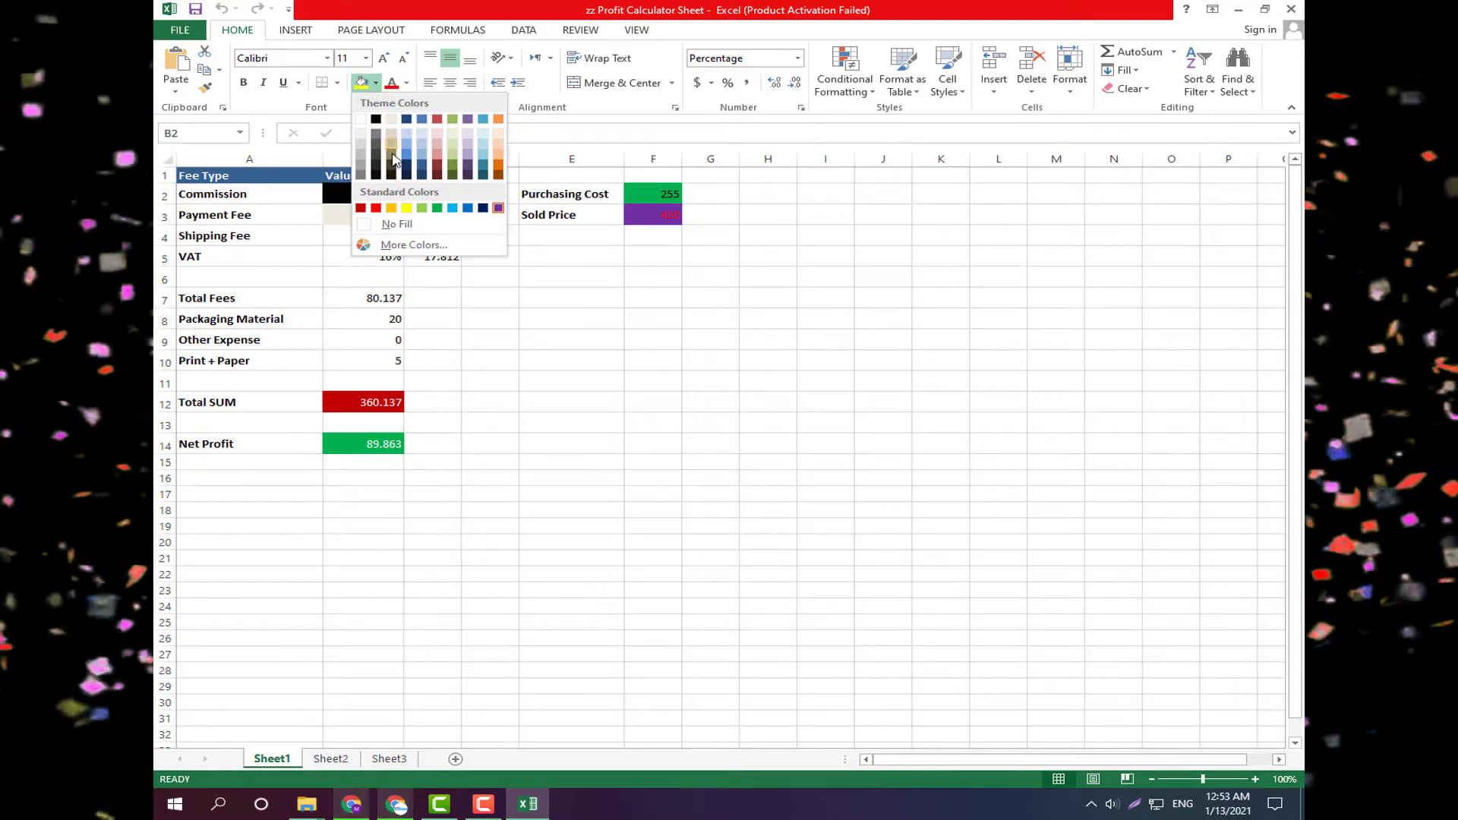
key("Escape")
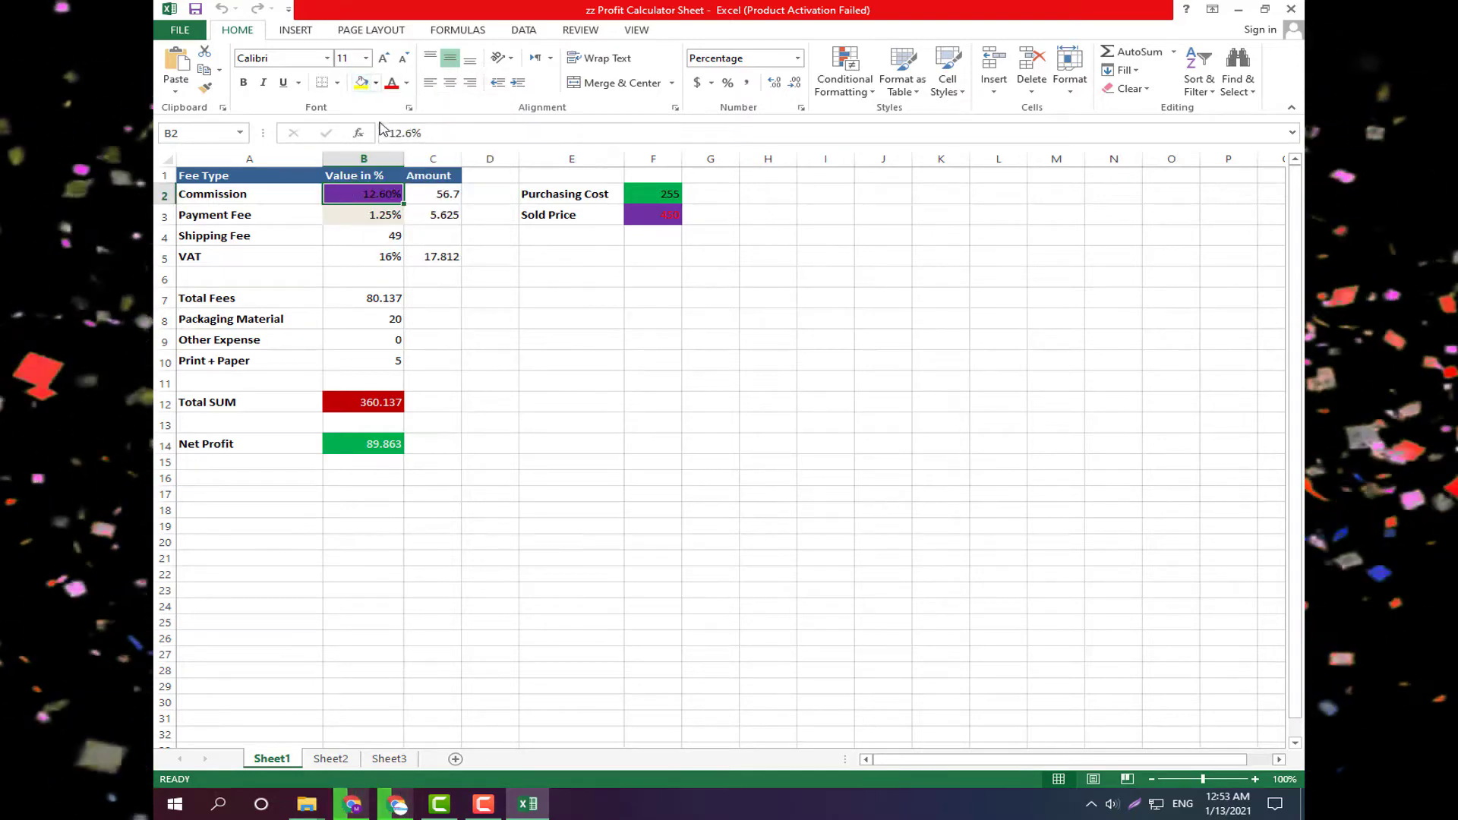
left_click(376, 83)
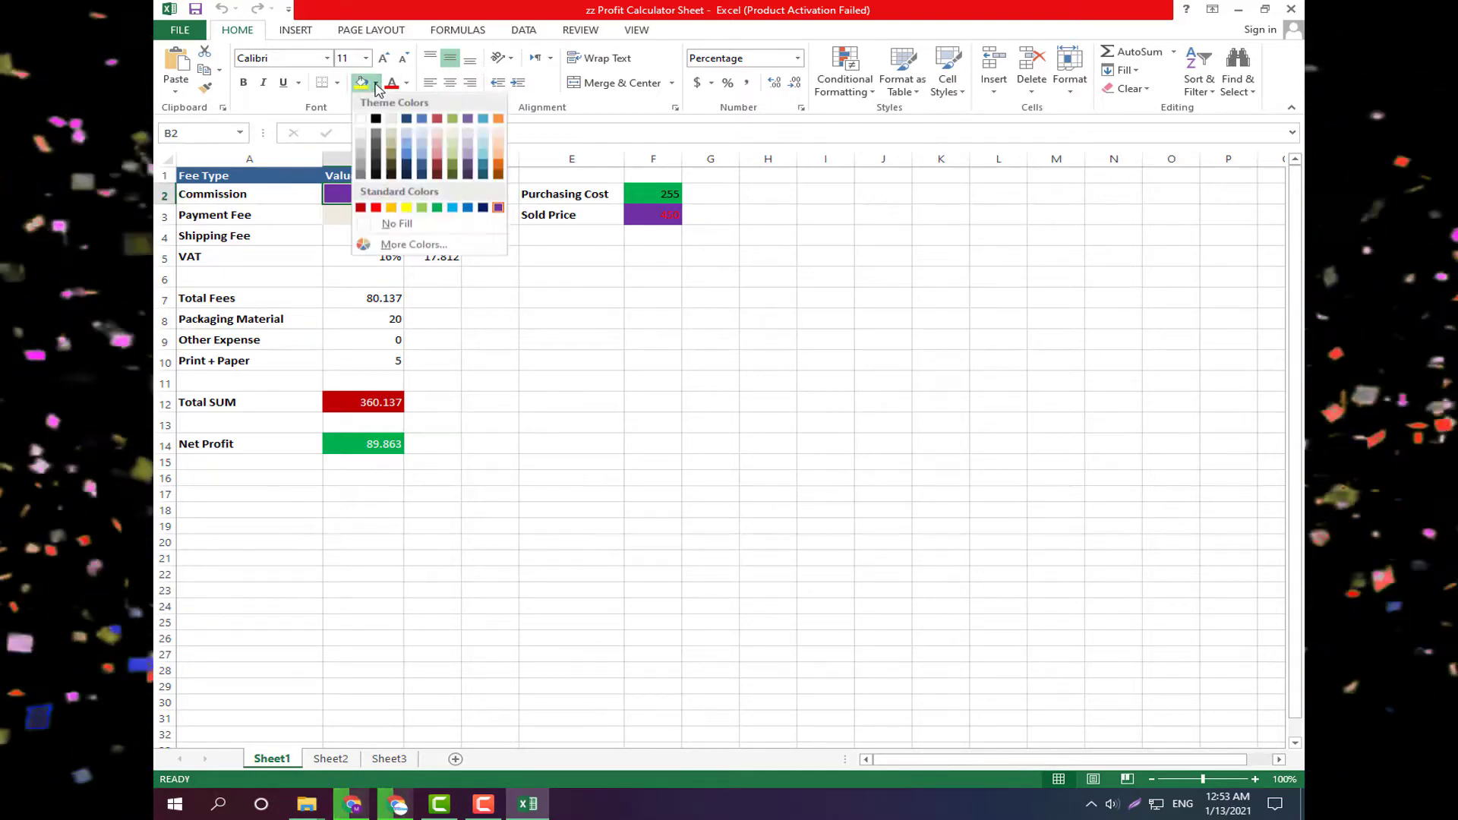
left_click(376, 208)
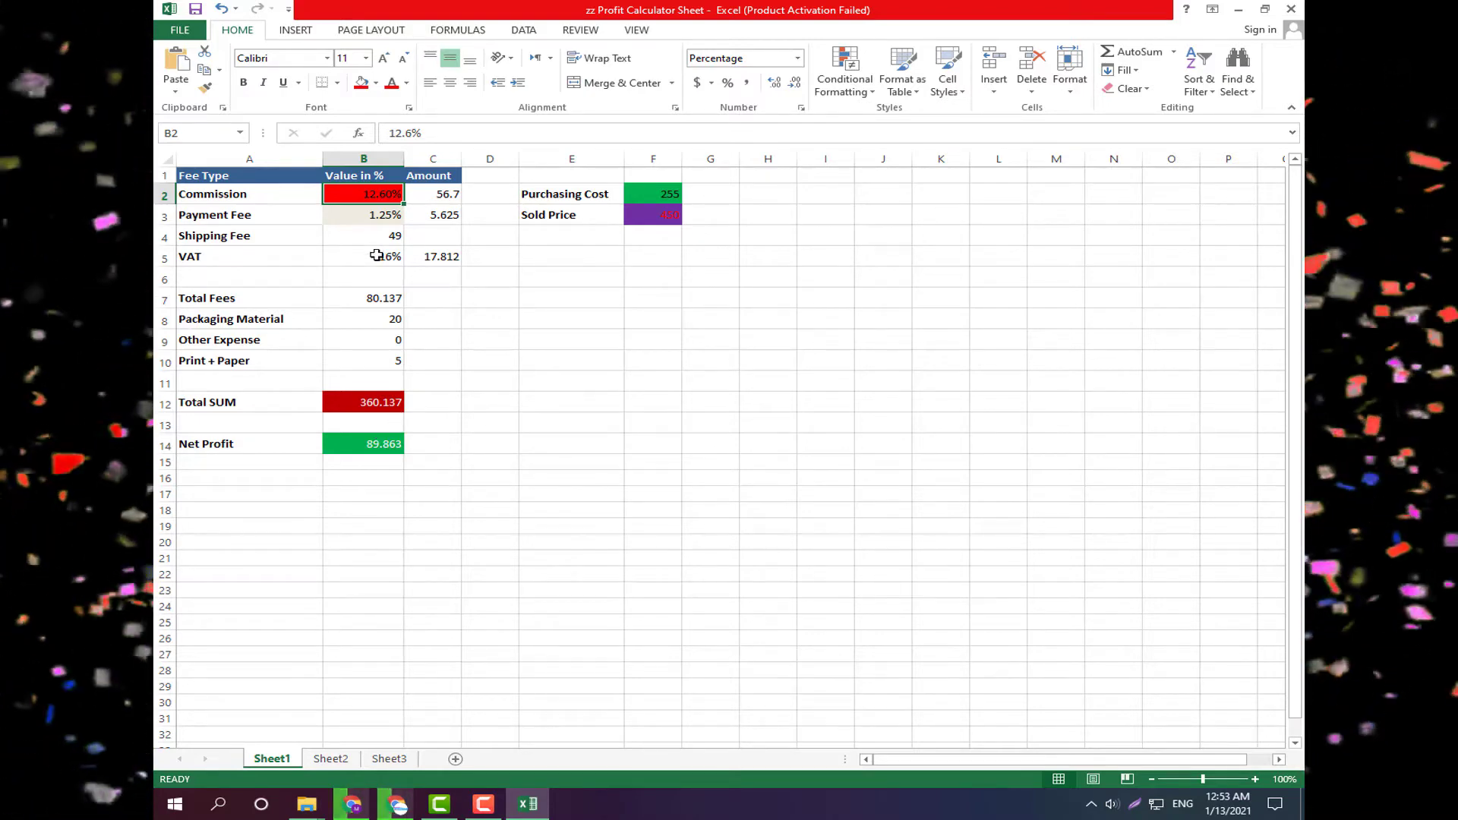
Set the Commission percentage in cell B2 to 10%.
double_click(356, 194)
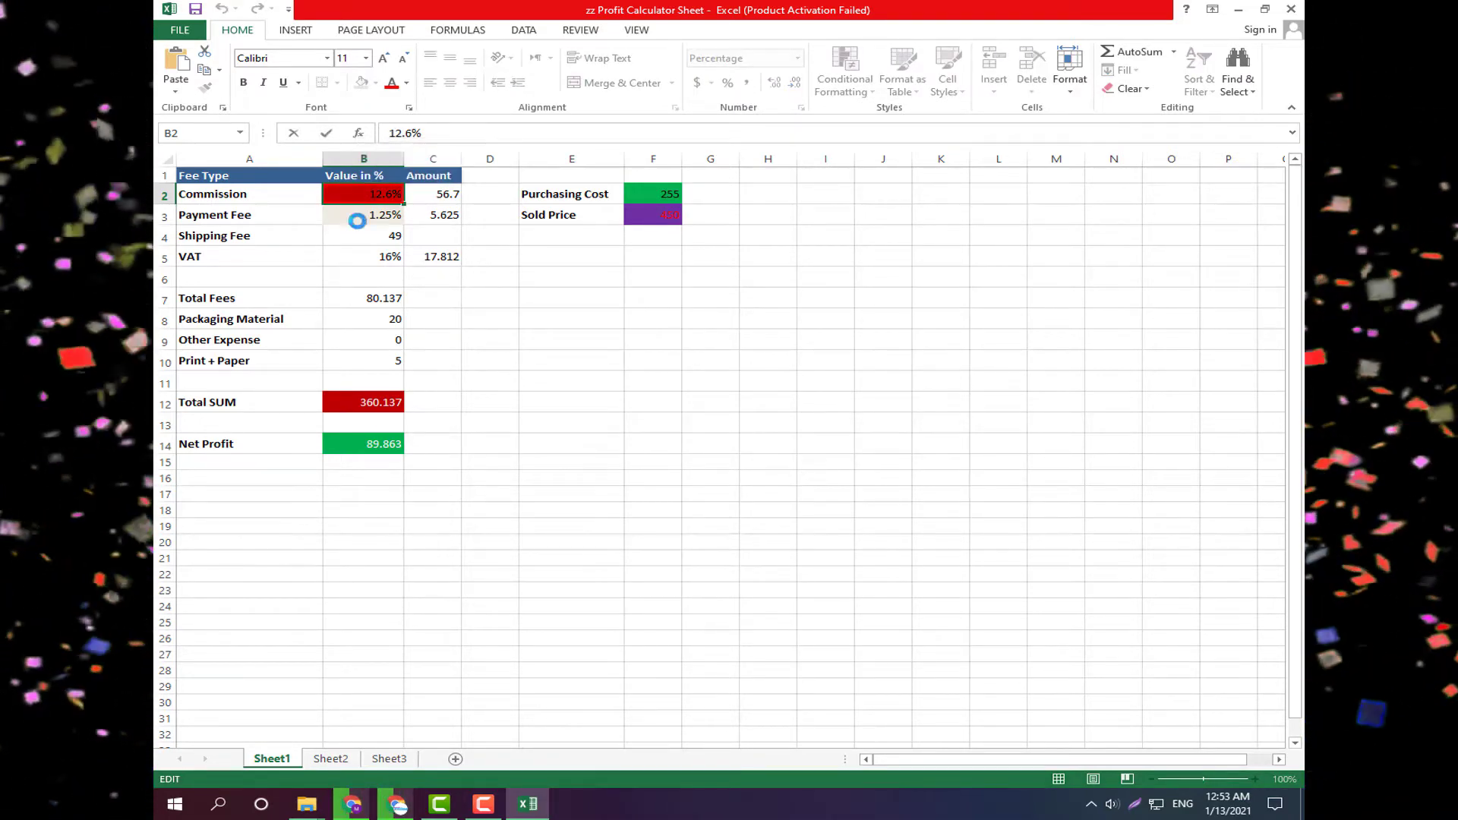
left_click(358, 221)
left_click(353, 193)
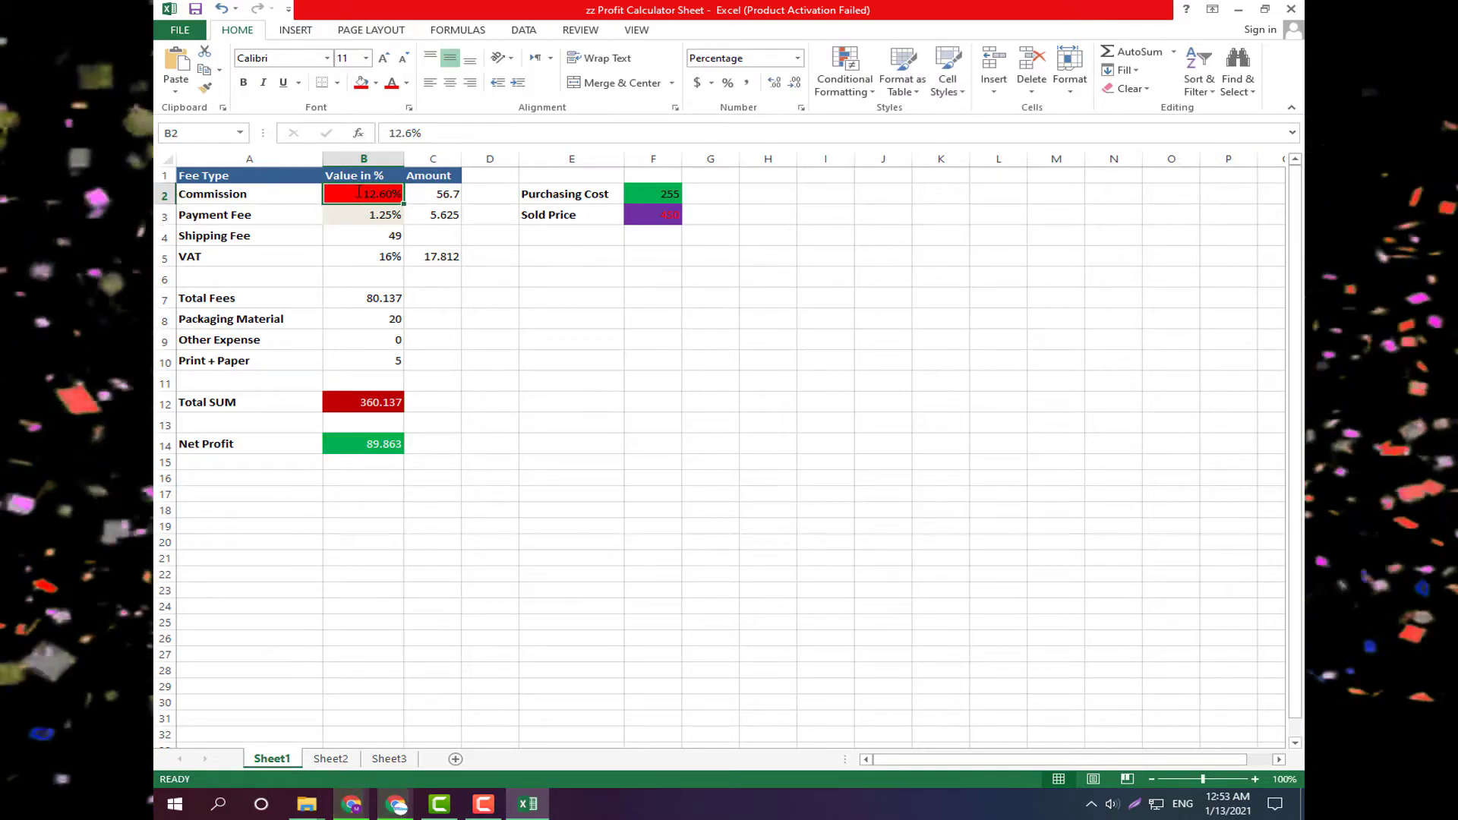
double_click(358, 191)
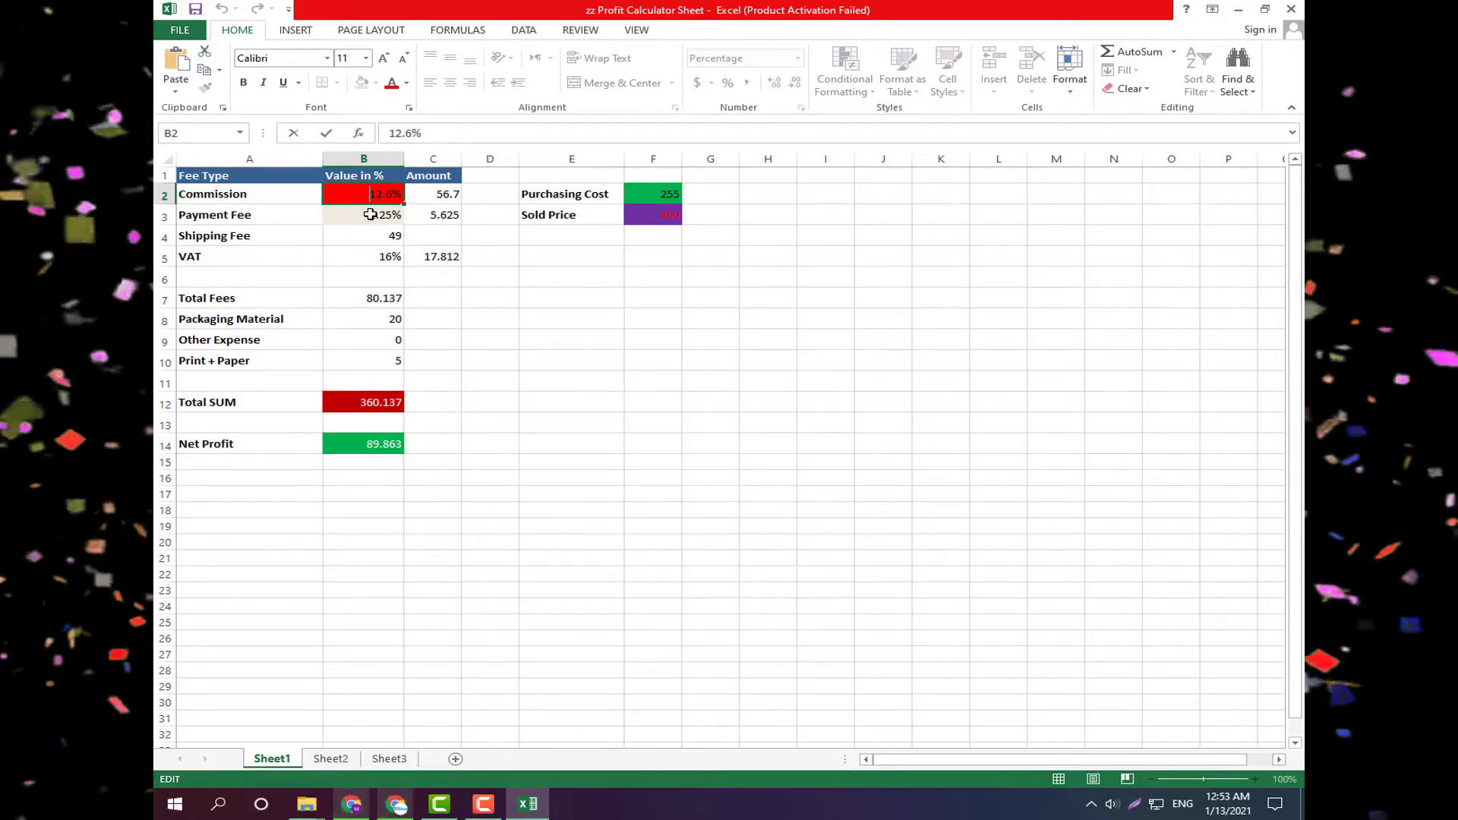
left_click(358, 219)
left_click(361, 192)
double_click(361, 192)
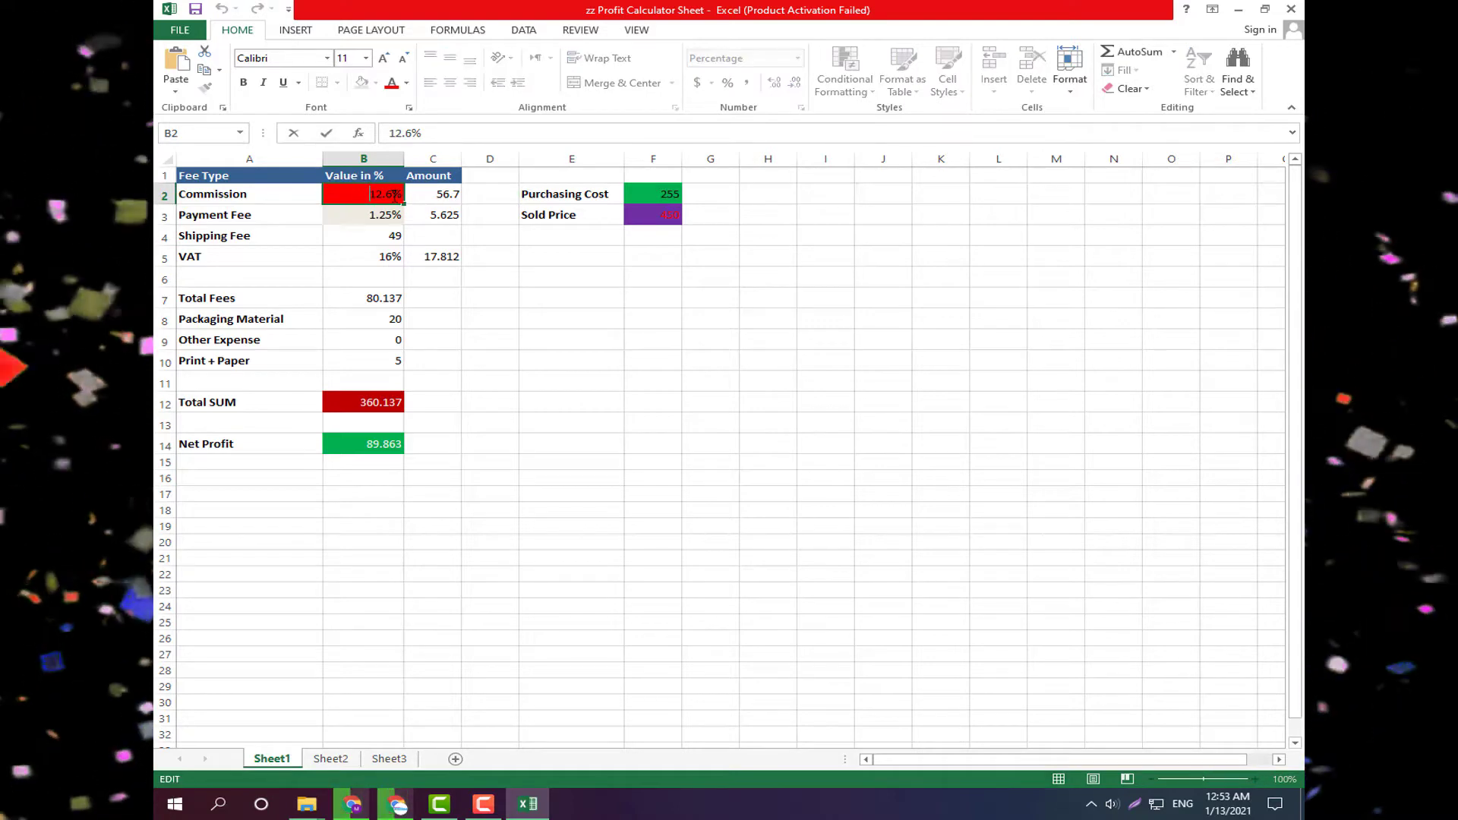
double_click(390, 192)
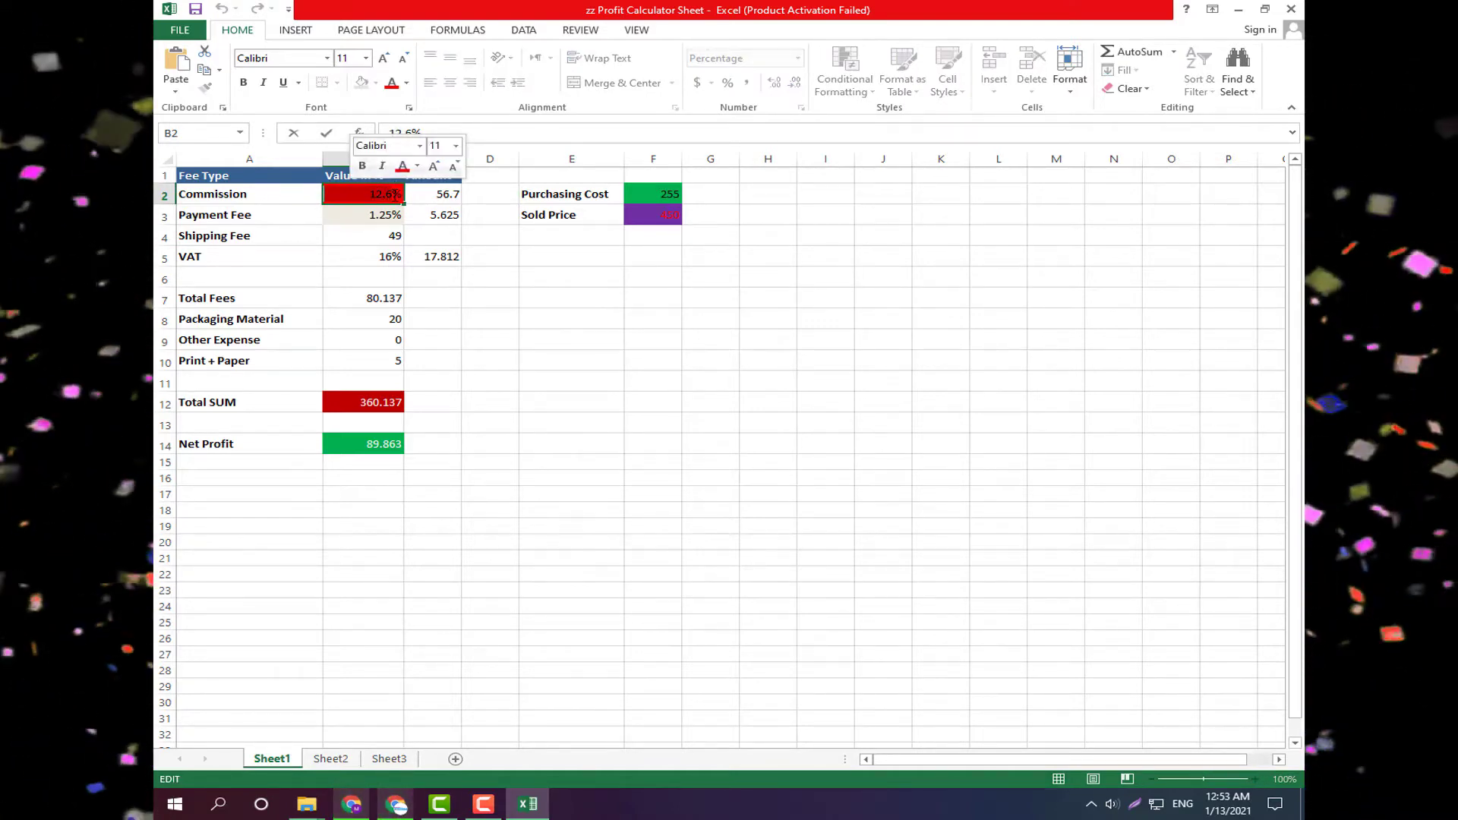
type("10%")
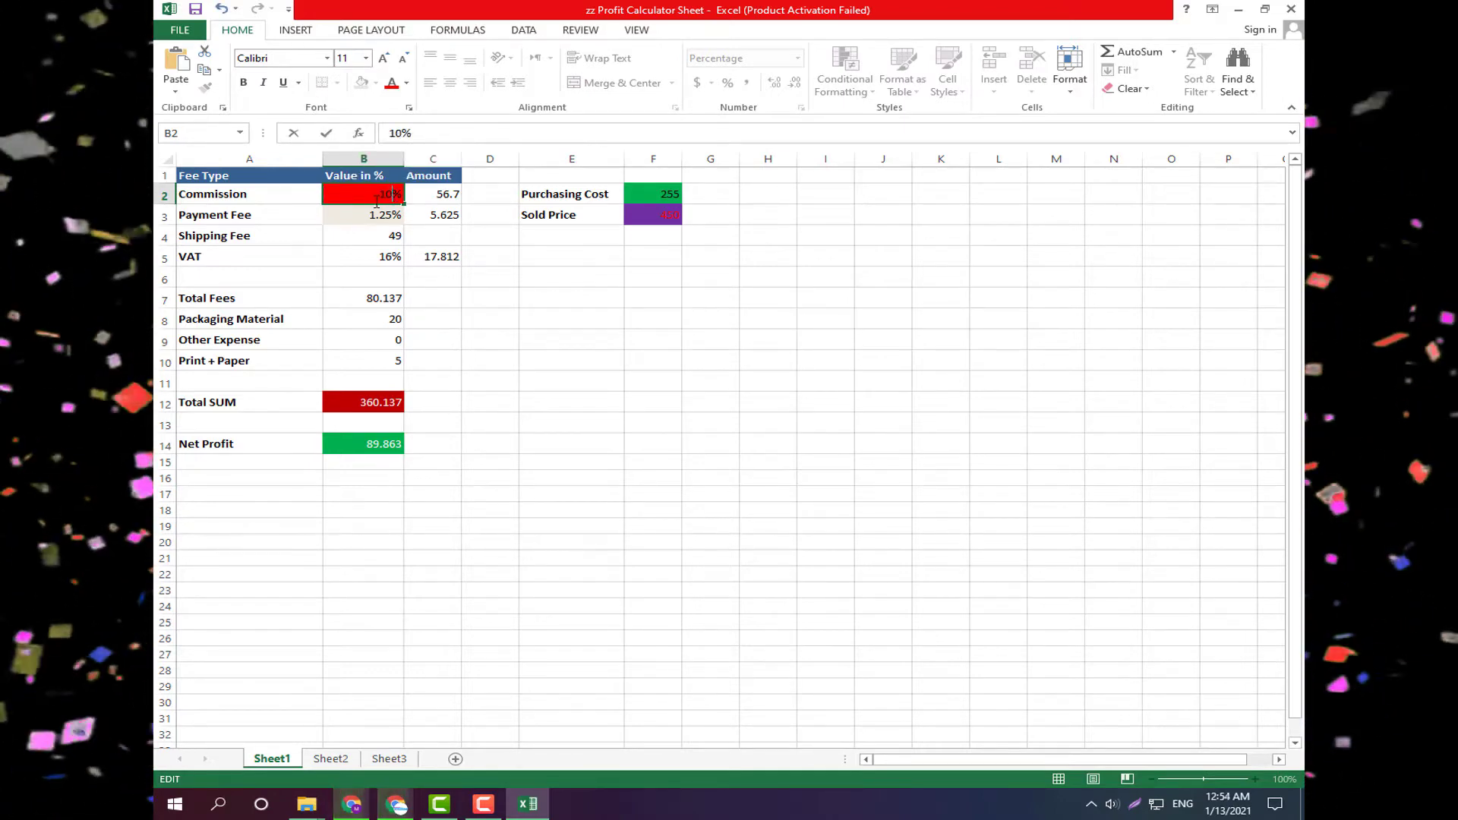
left_click(438, 215)
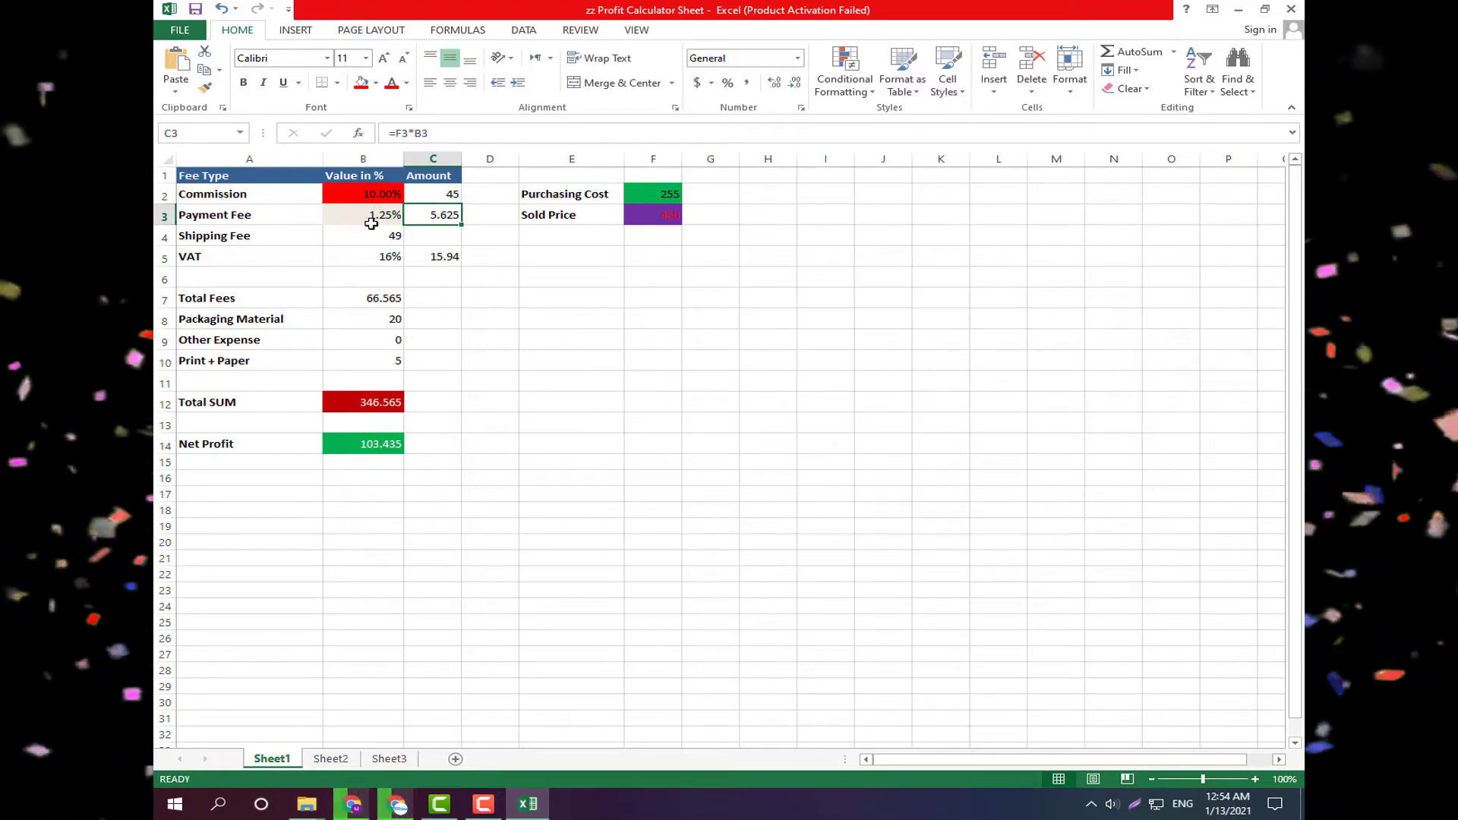
Close the final video folder window and switch to the 1 daarz dettail folder in File Explorer.
left_click(350, 232)
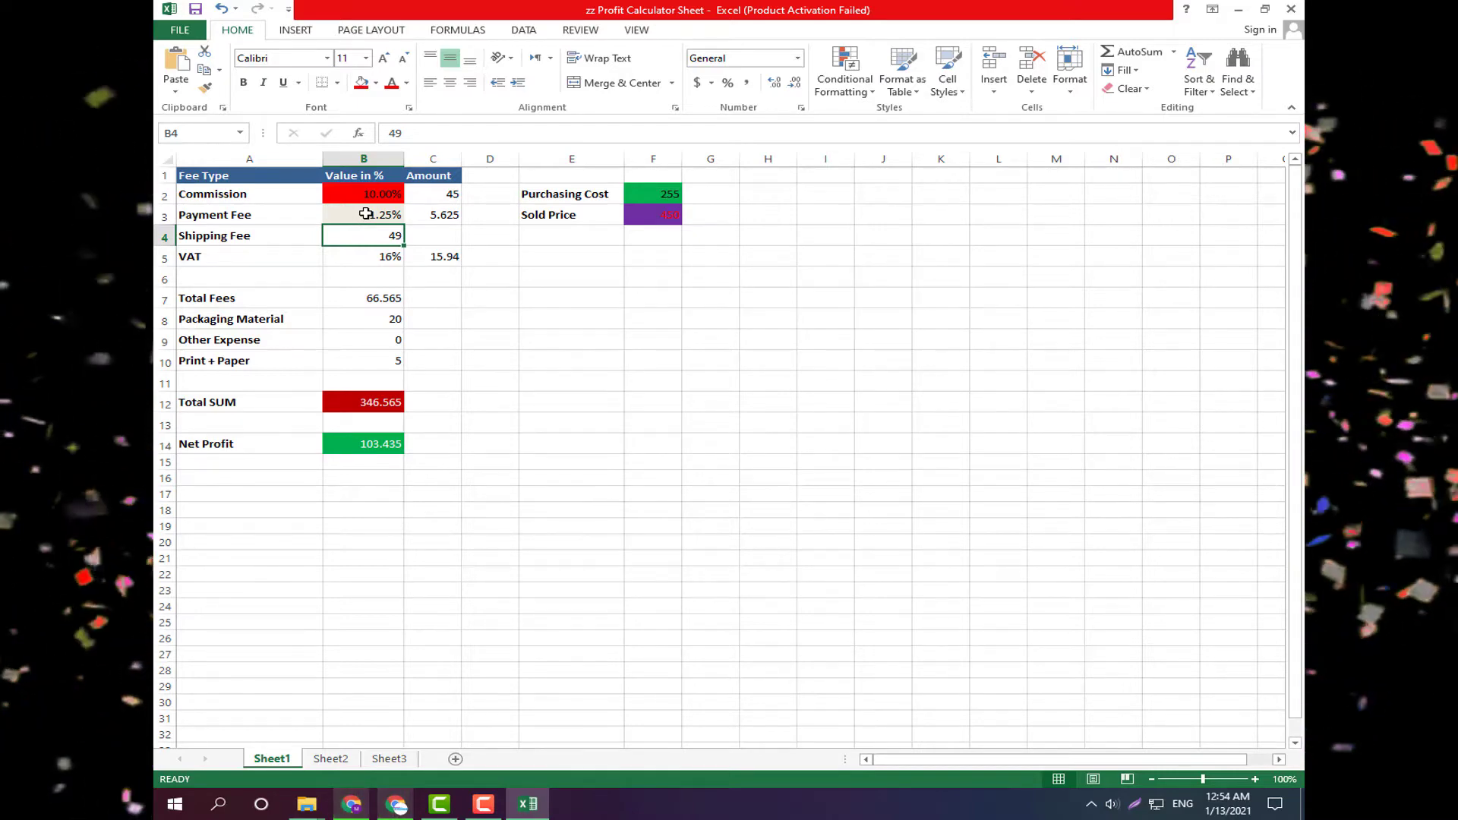
mouse_move(307, 803)
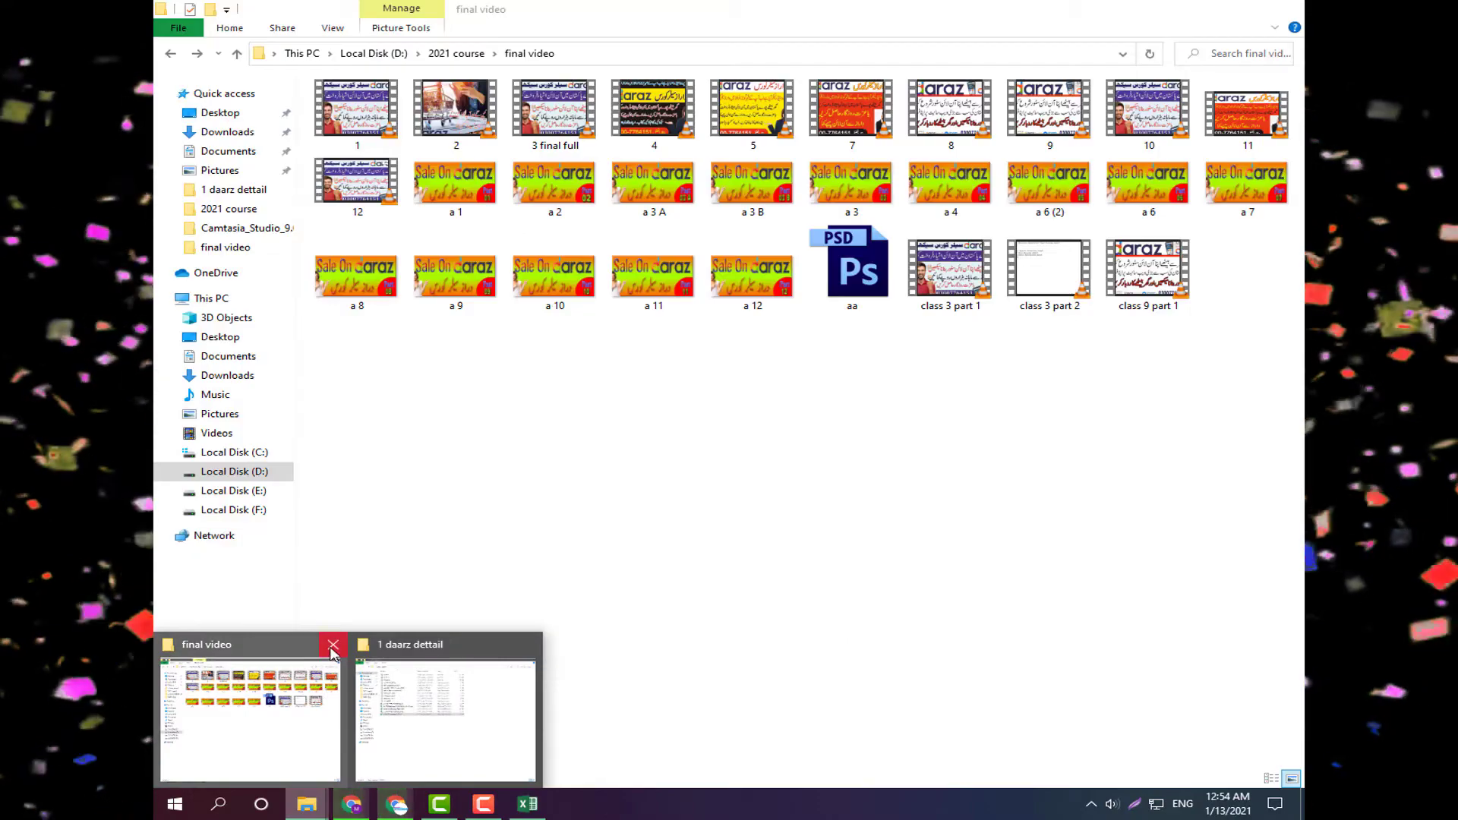
left_click(332, 647)
left_click(346, 722)
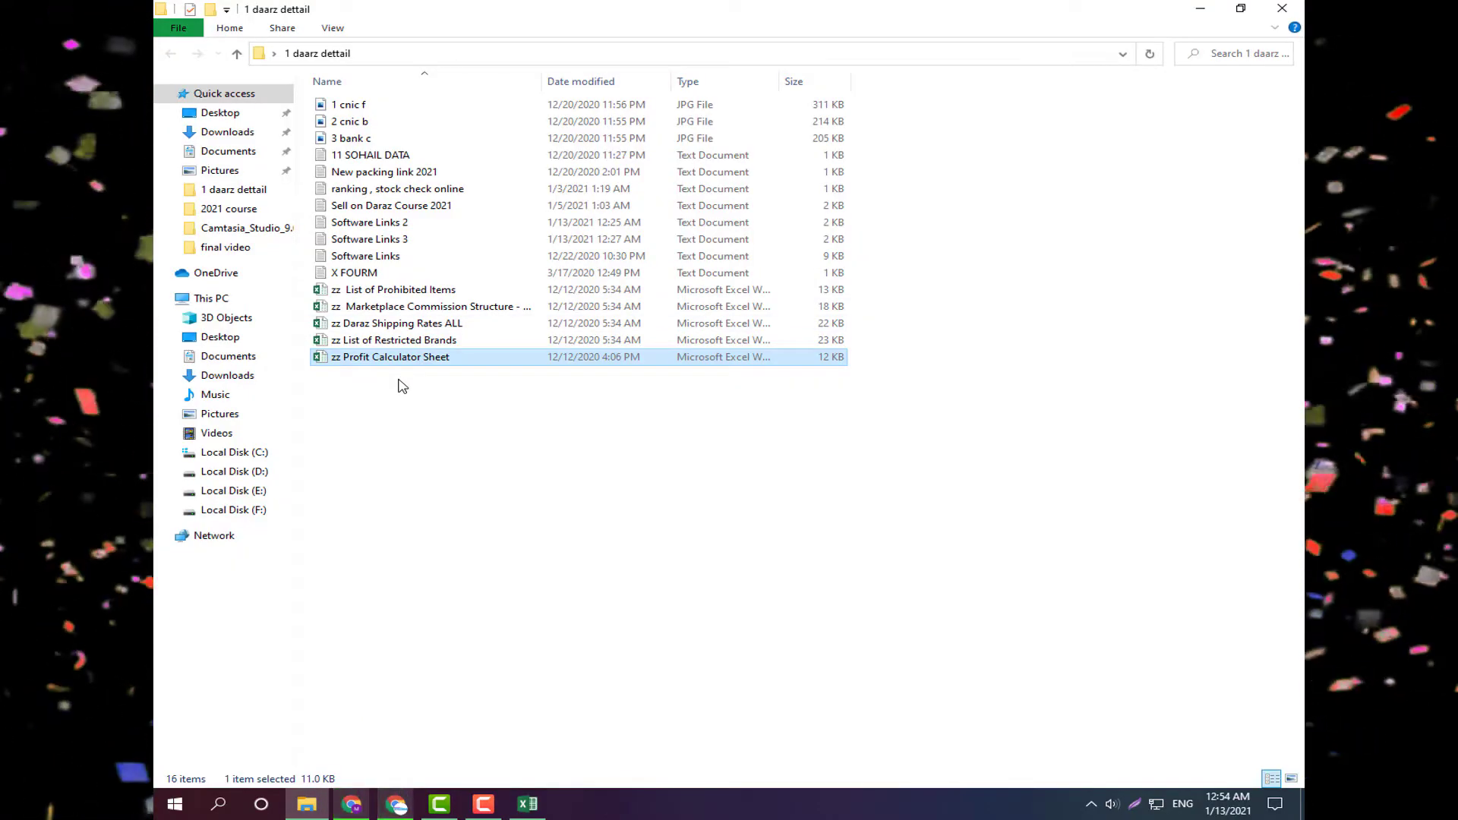
Open the zz Daraz Shipping Rates ALL workbook from the 1 daarz dettail folder.
left_click(403, 310)
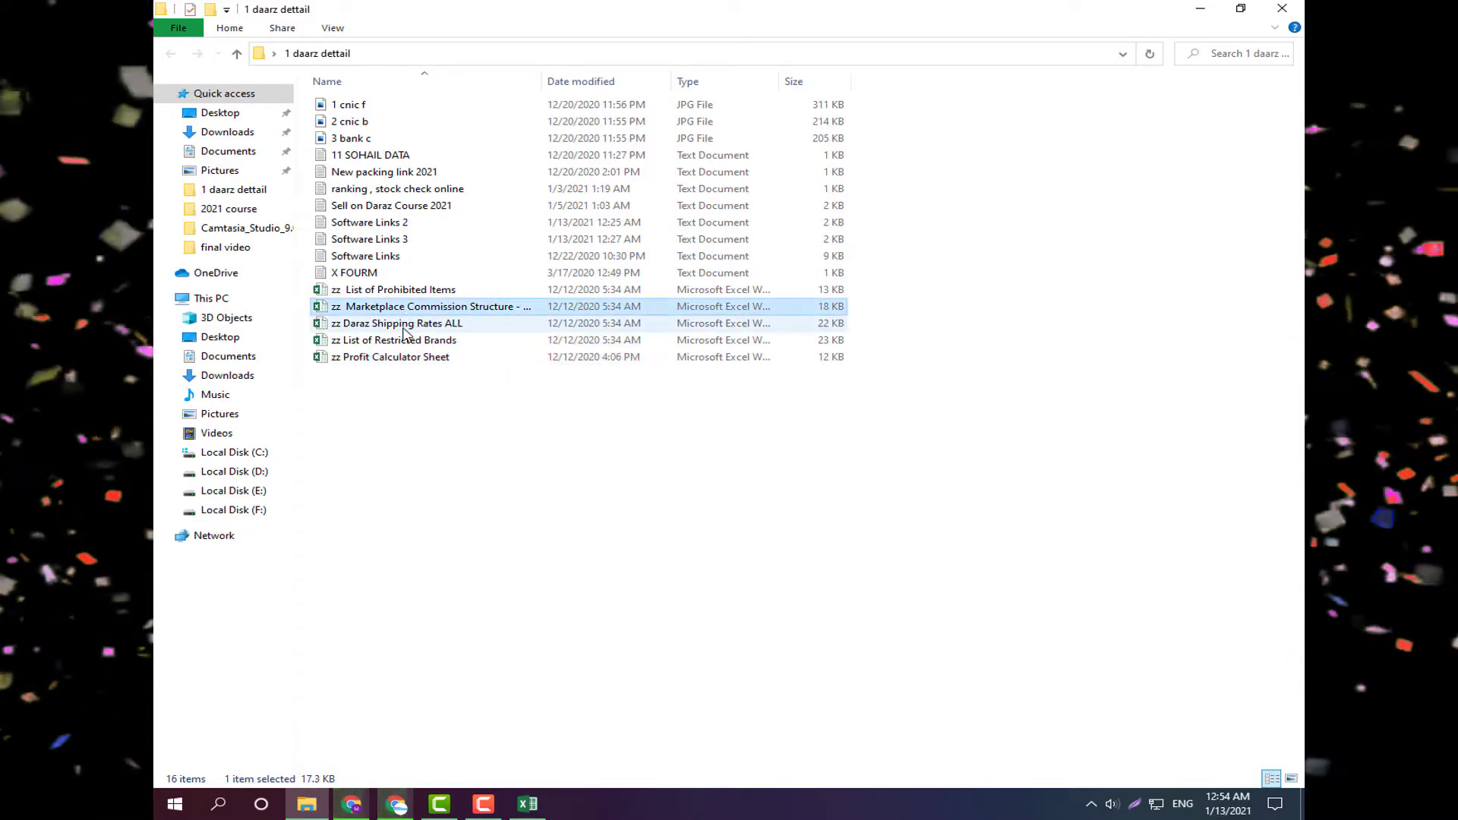
left_click(399, 330)
left_click(404, 307)
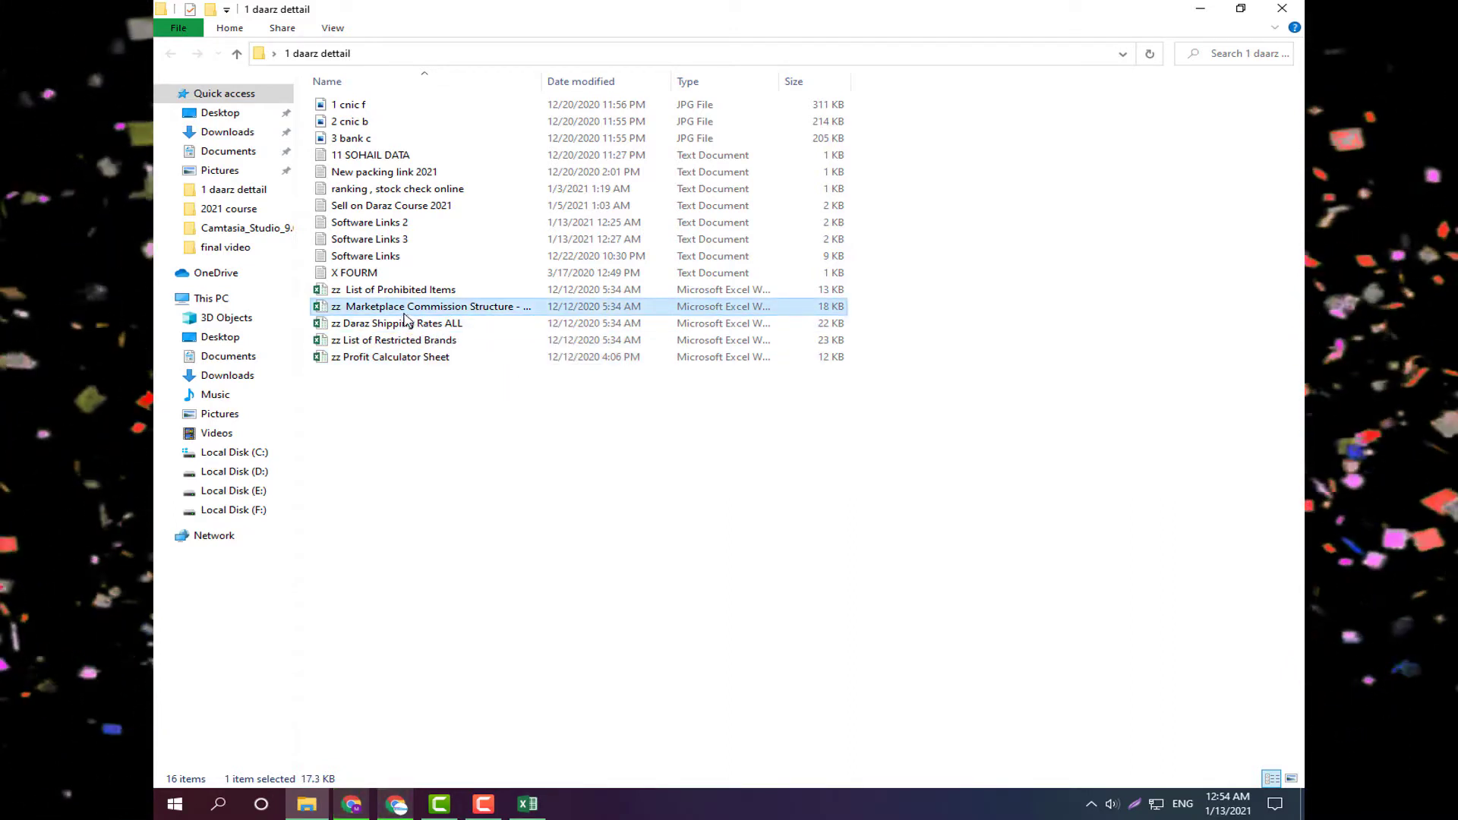
left_click(405, 324)
left_click(404, 308)
left_click(403, 323)
left_click(404, 308)
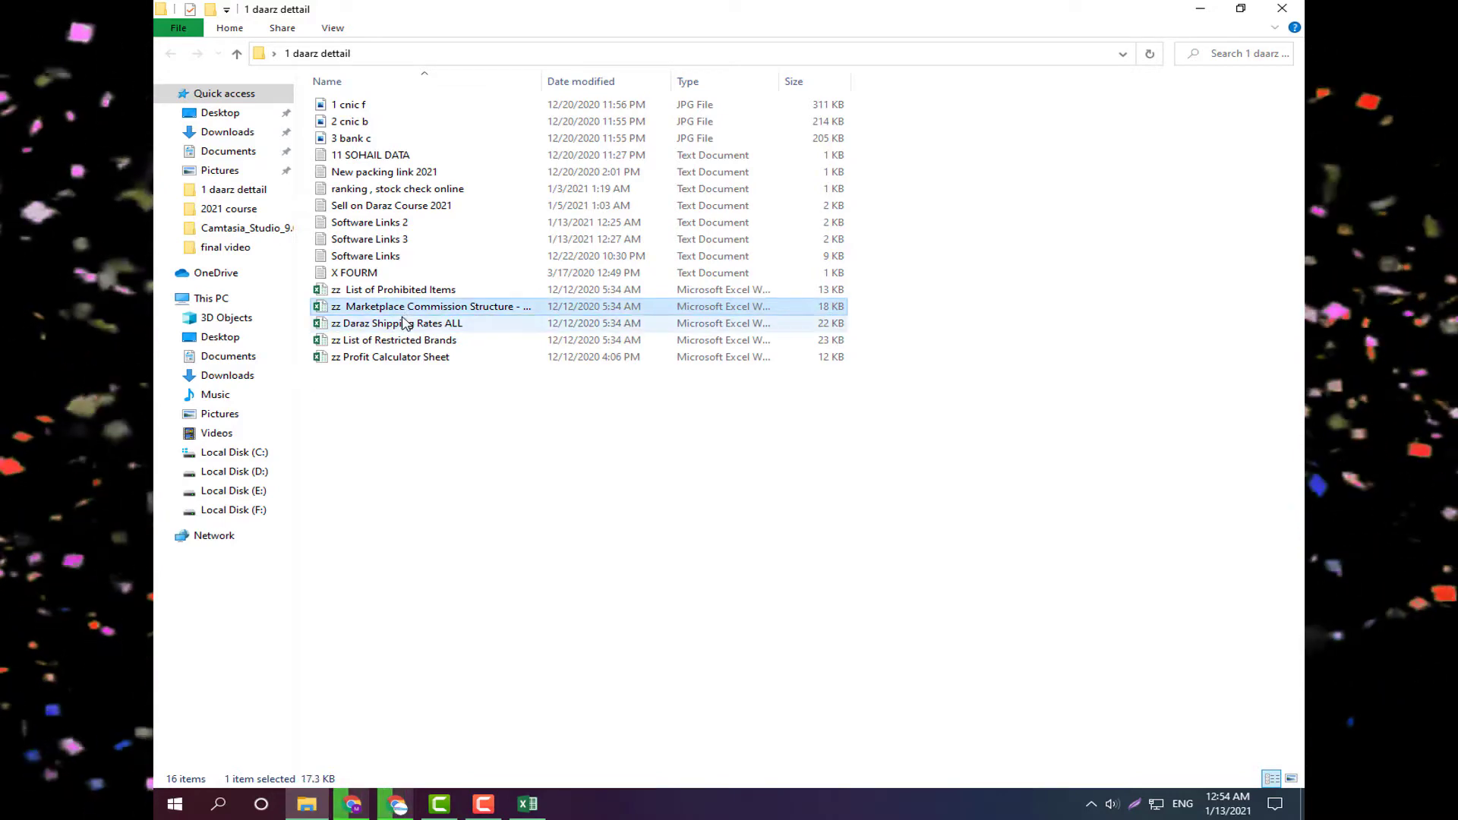
double_click(404, 323)
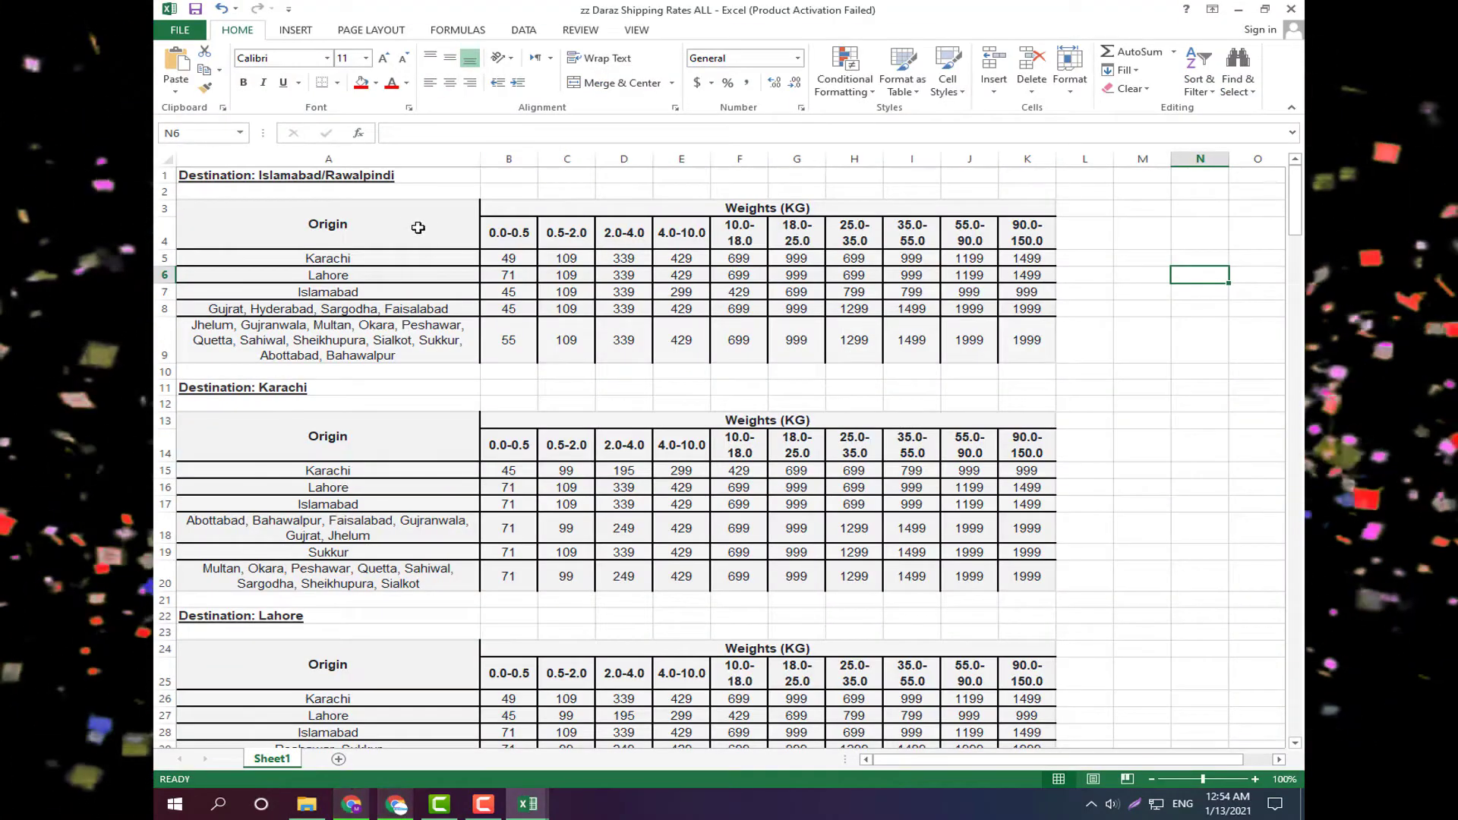
Examine the shipping rates for the Islamabad/Rawalpindi destination by origin city, focusing on the 0.0-0.5 kg weight bracket.
left_click(277, 157)
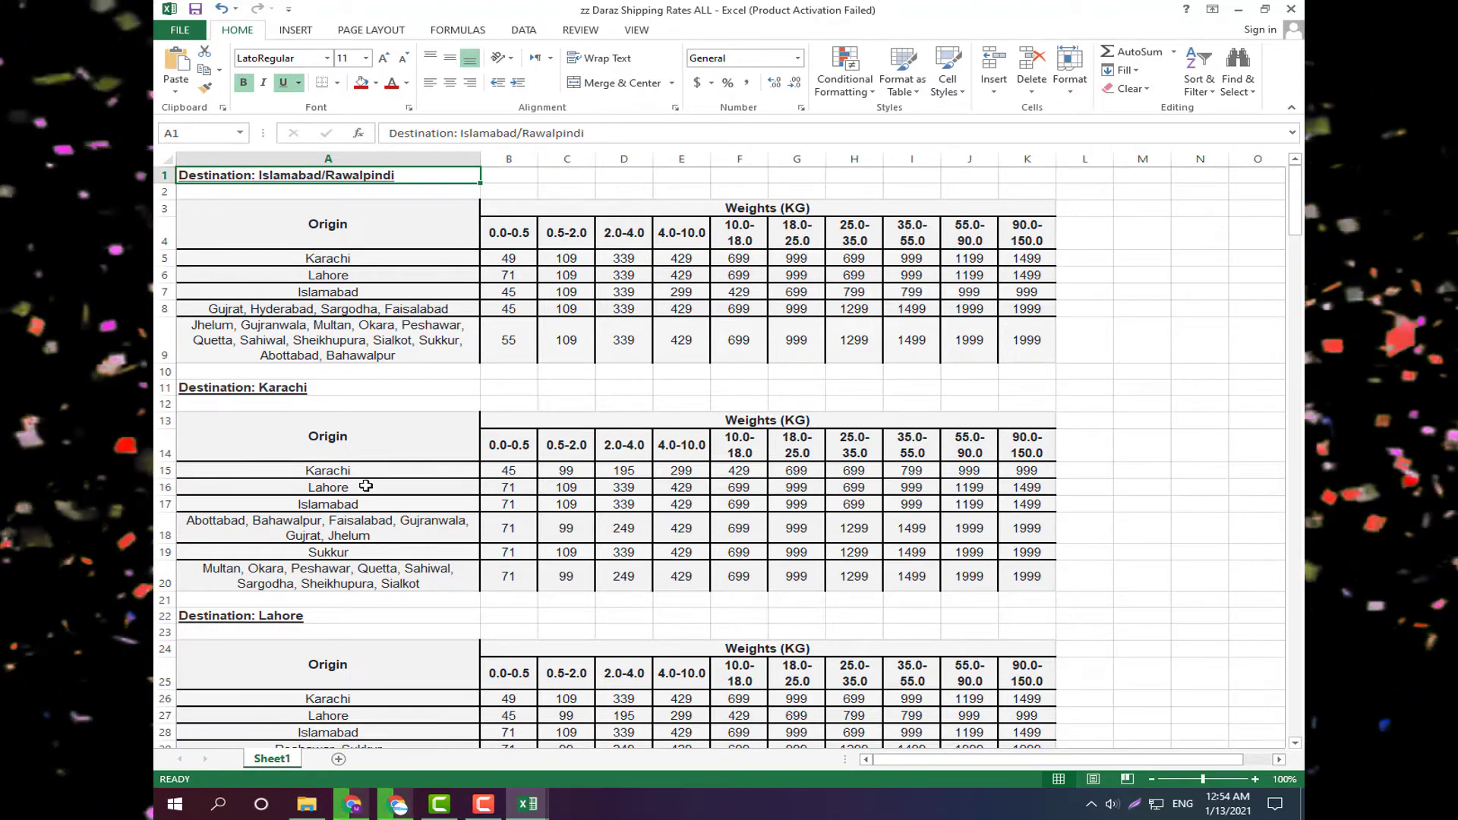
scroll(357, 507, "down", 4)
scroll(357, 508, "up", 4)
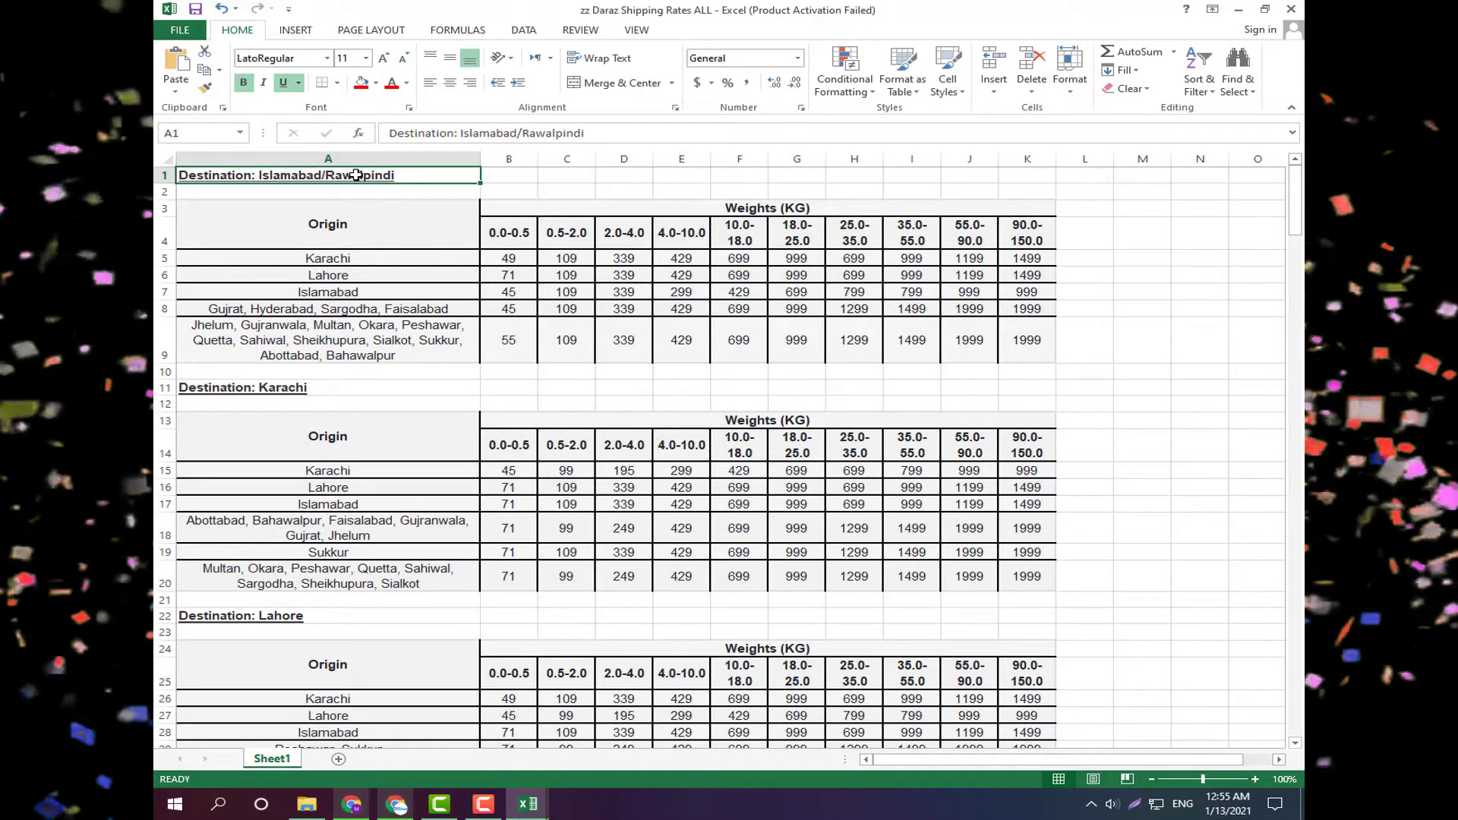
left_click(505, 238)
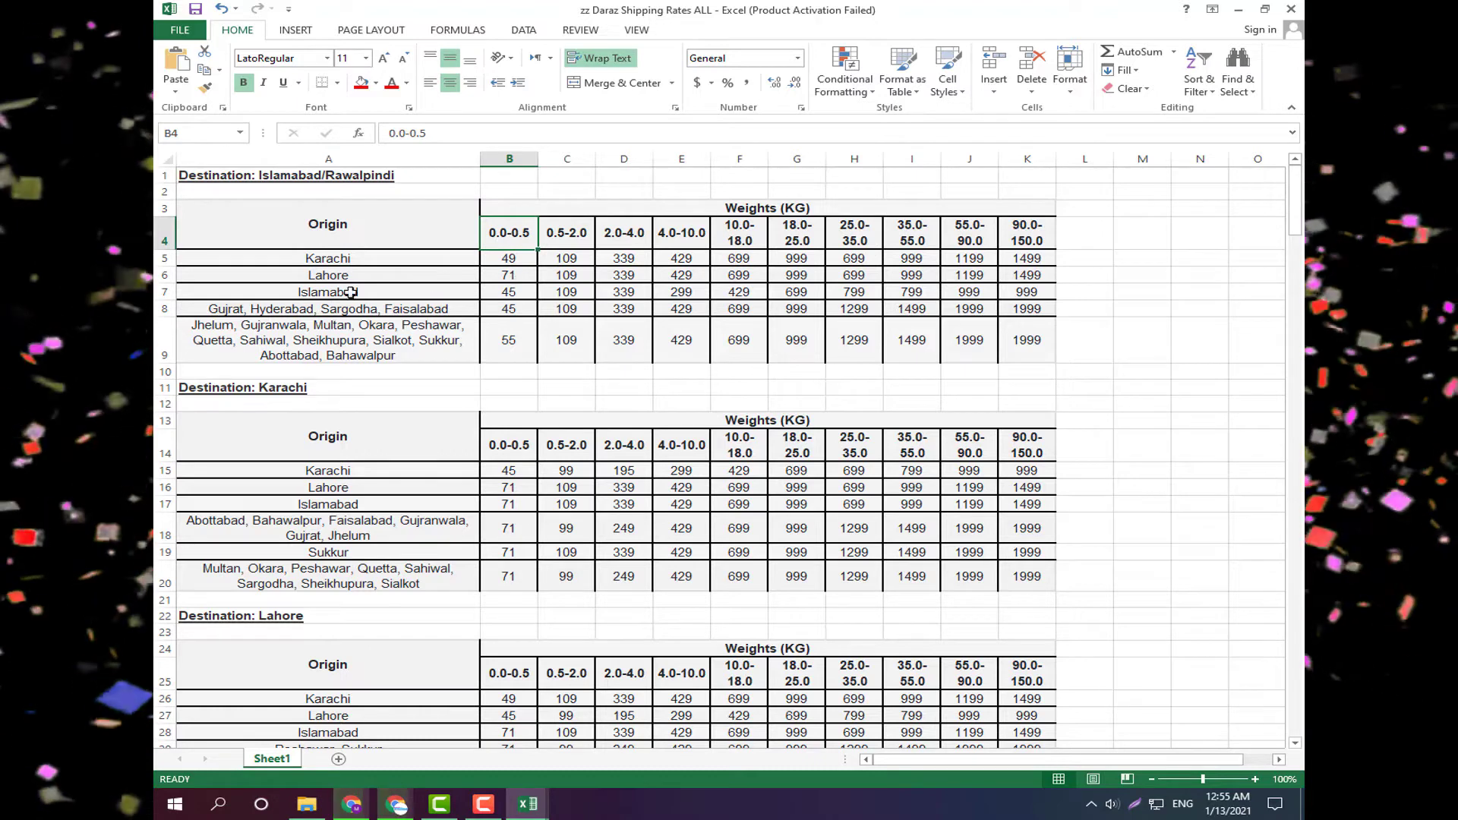
left_click(510, 277)
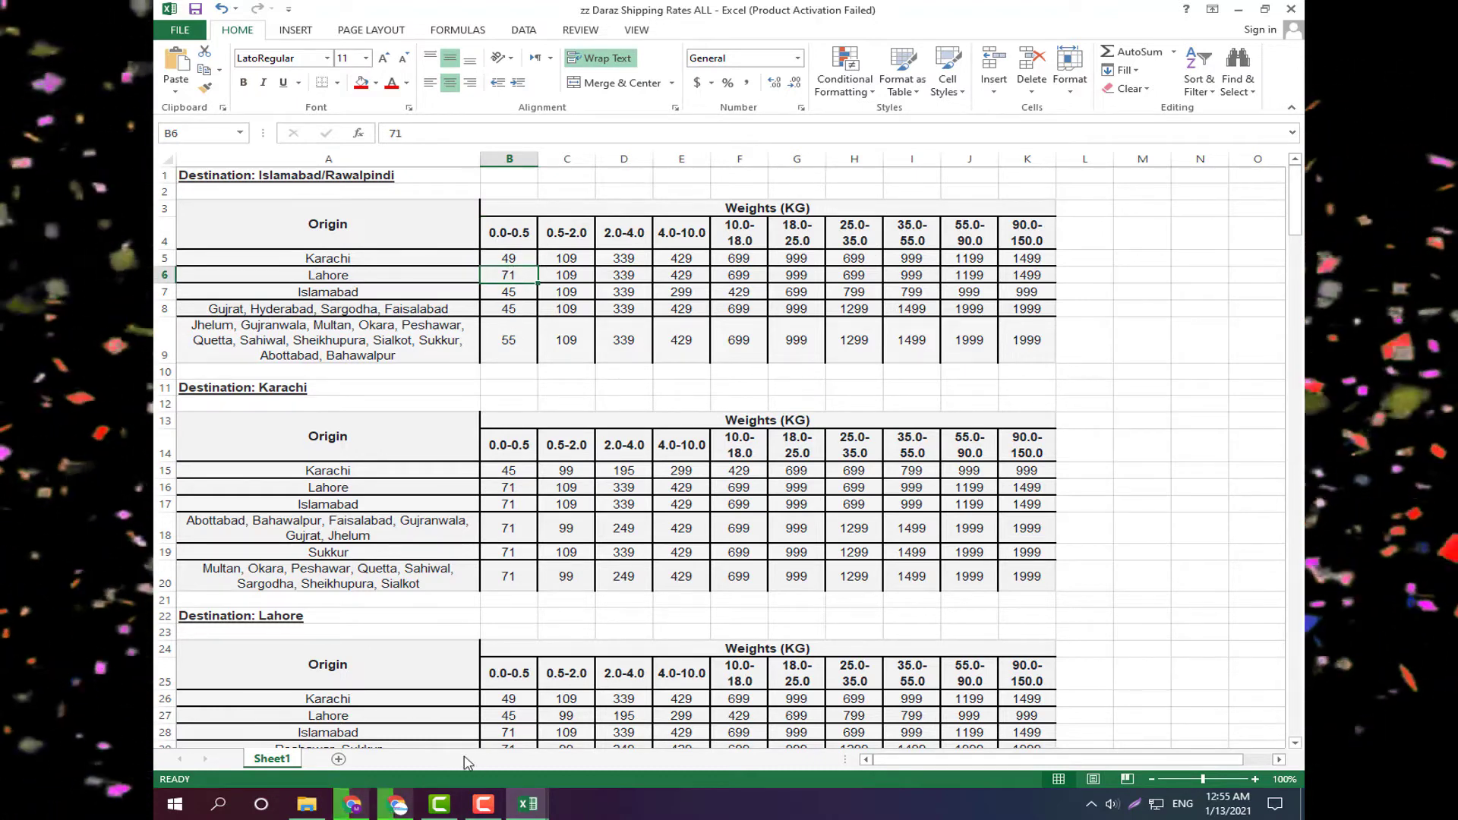
left_click(508, 346)
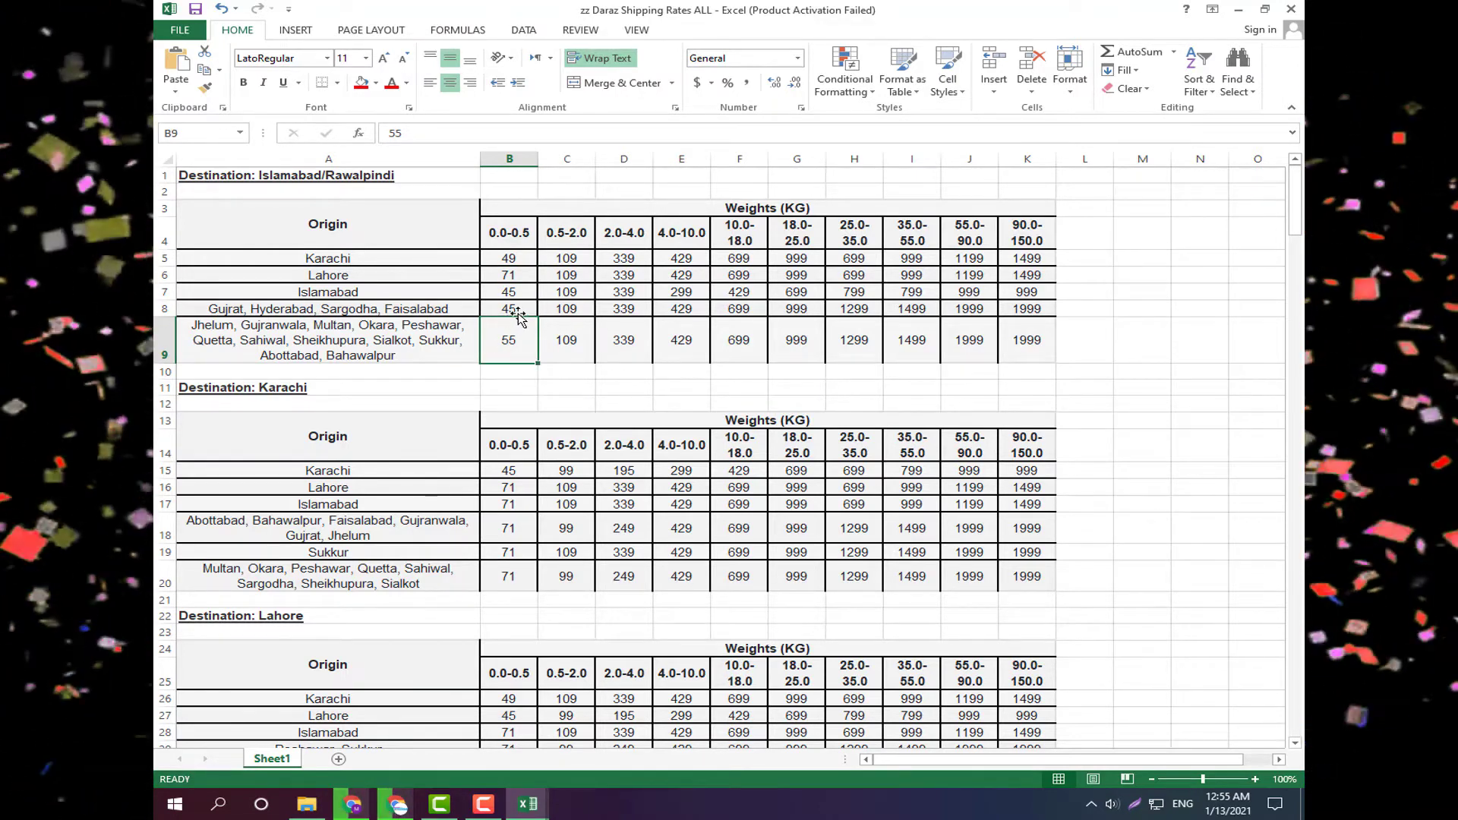
left_click(421, 344)
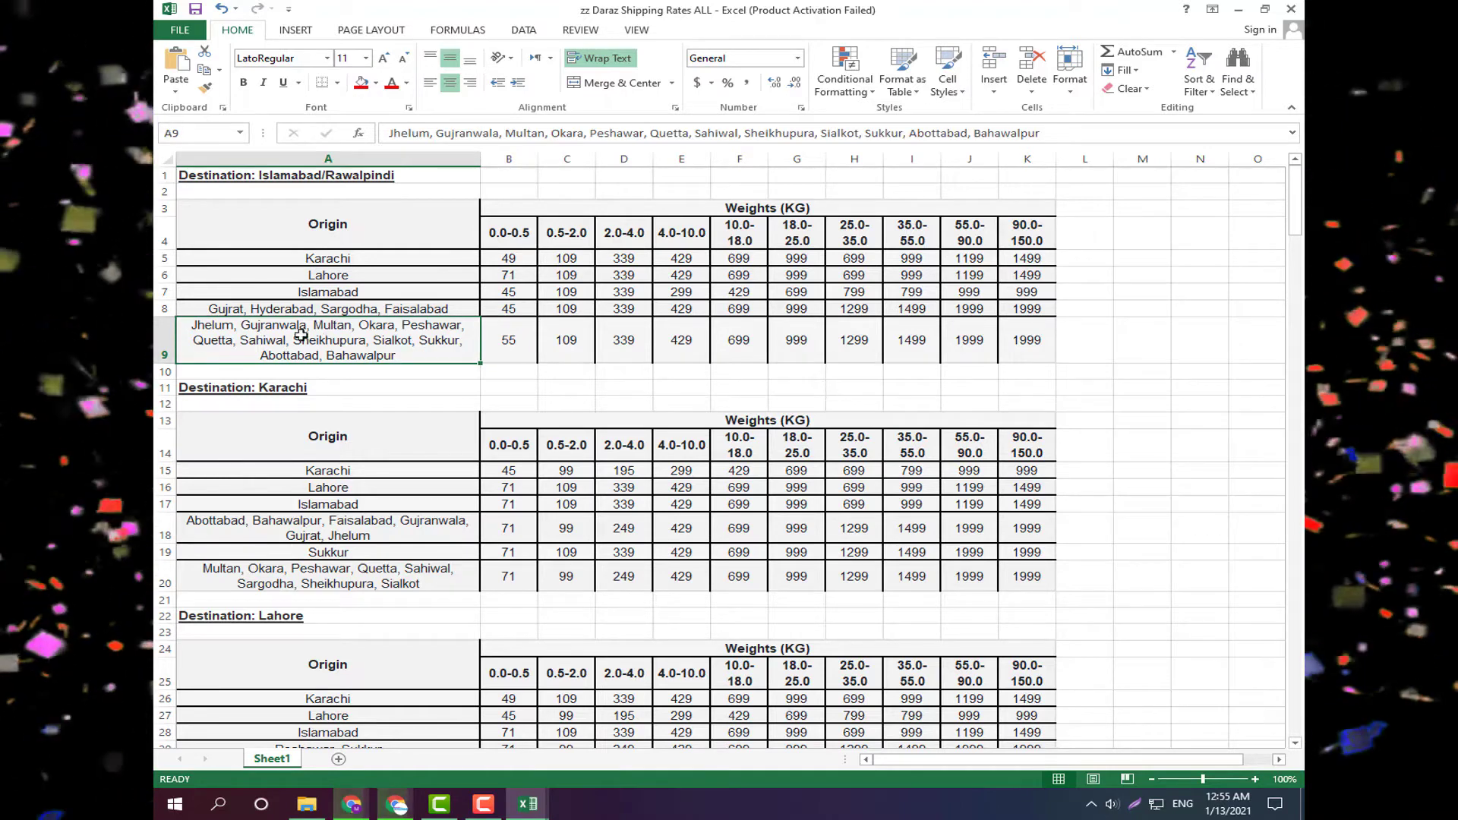
left_click(503, 345)
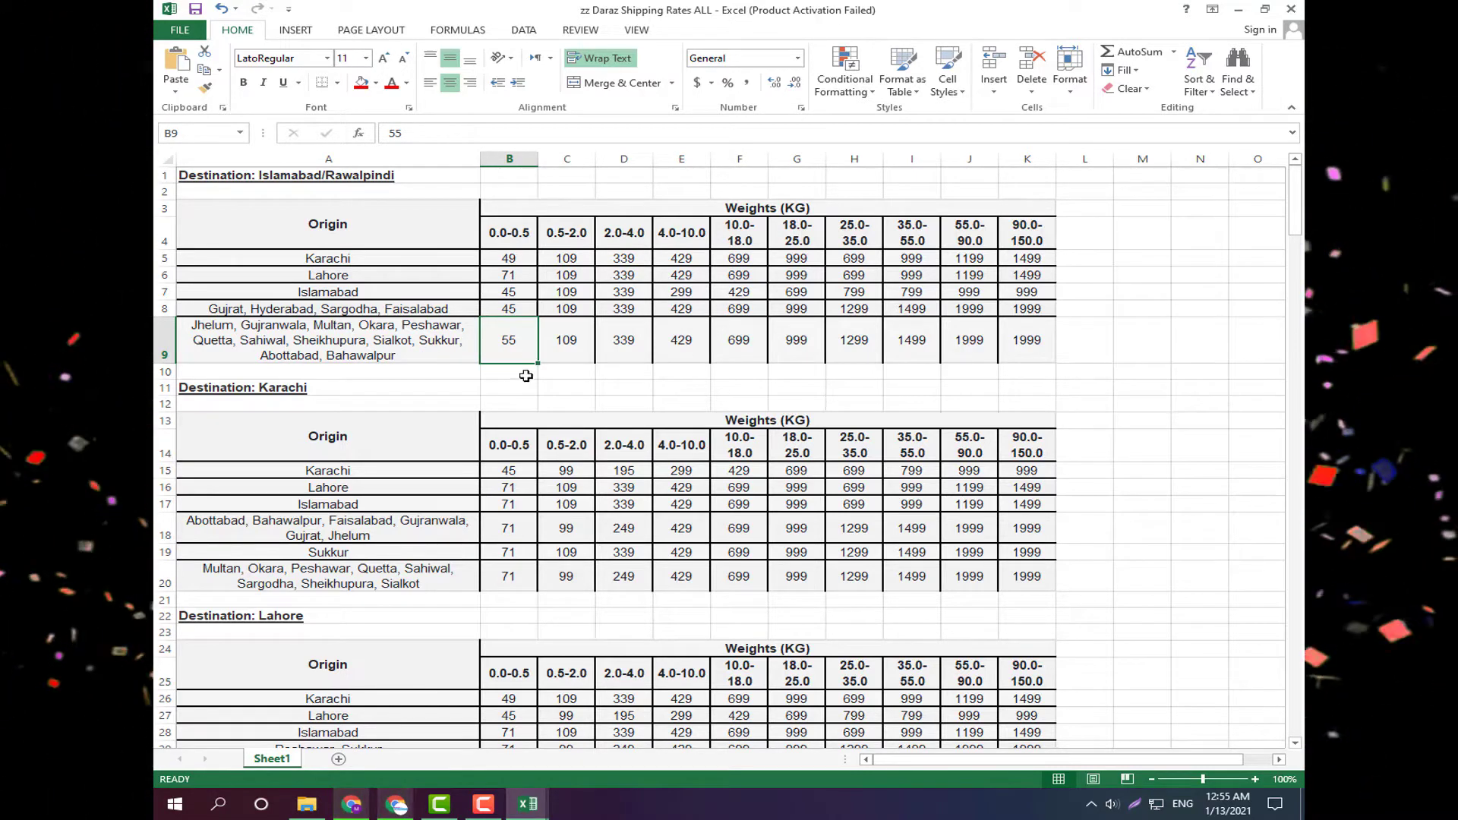
Return to the zz Profit Calculator Sheet workbook and set the Shipping Fee in cell B4 to 55.
mouse_move(528, 803)
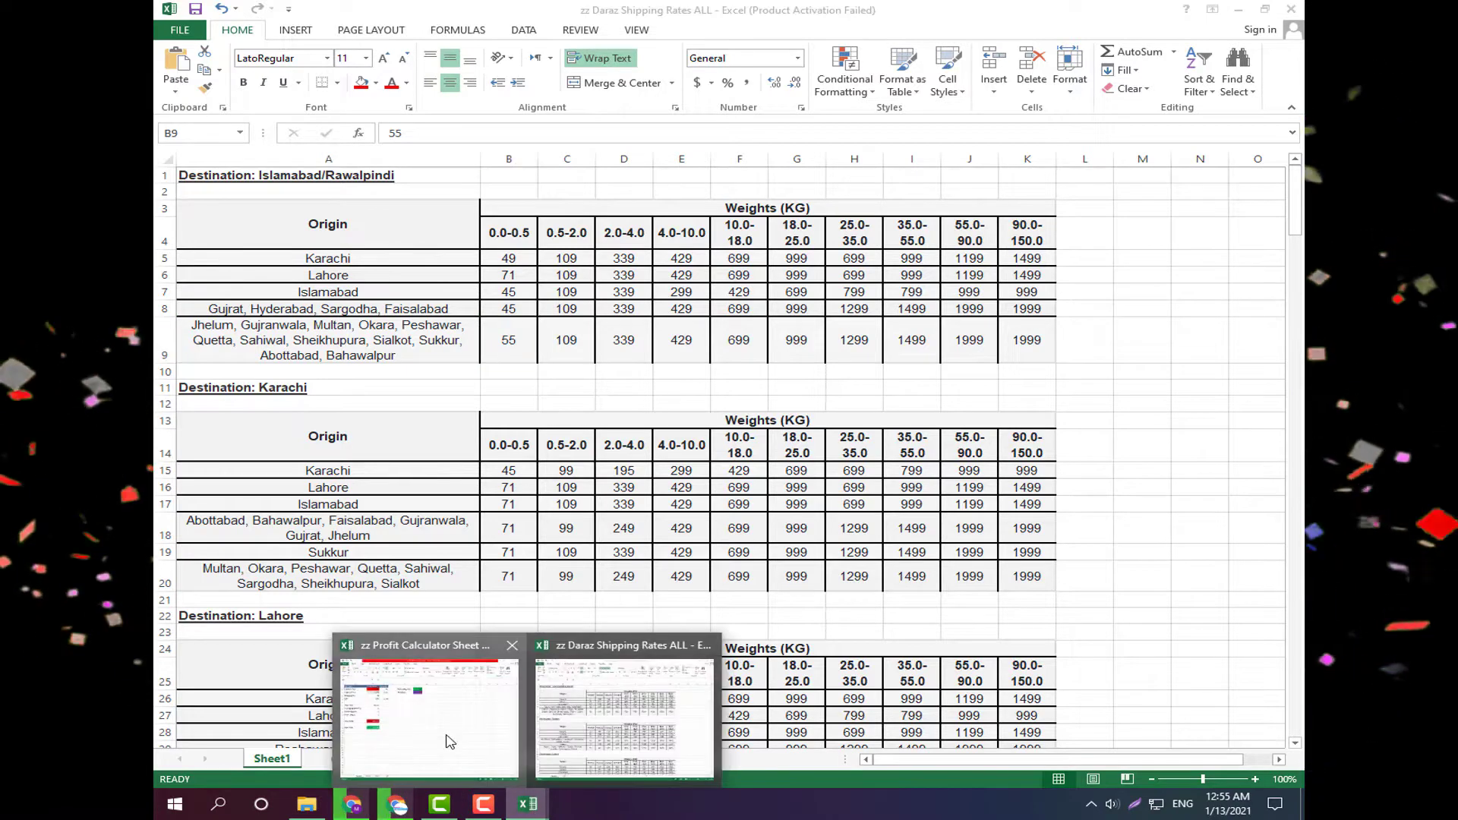
left_click(410, 706)
double_click(389, 237)
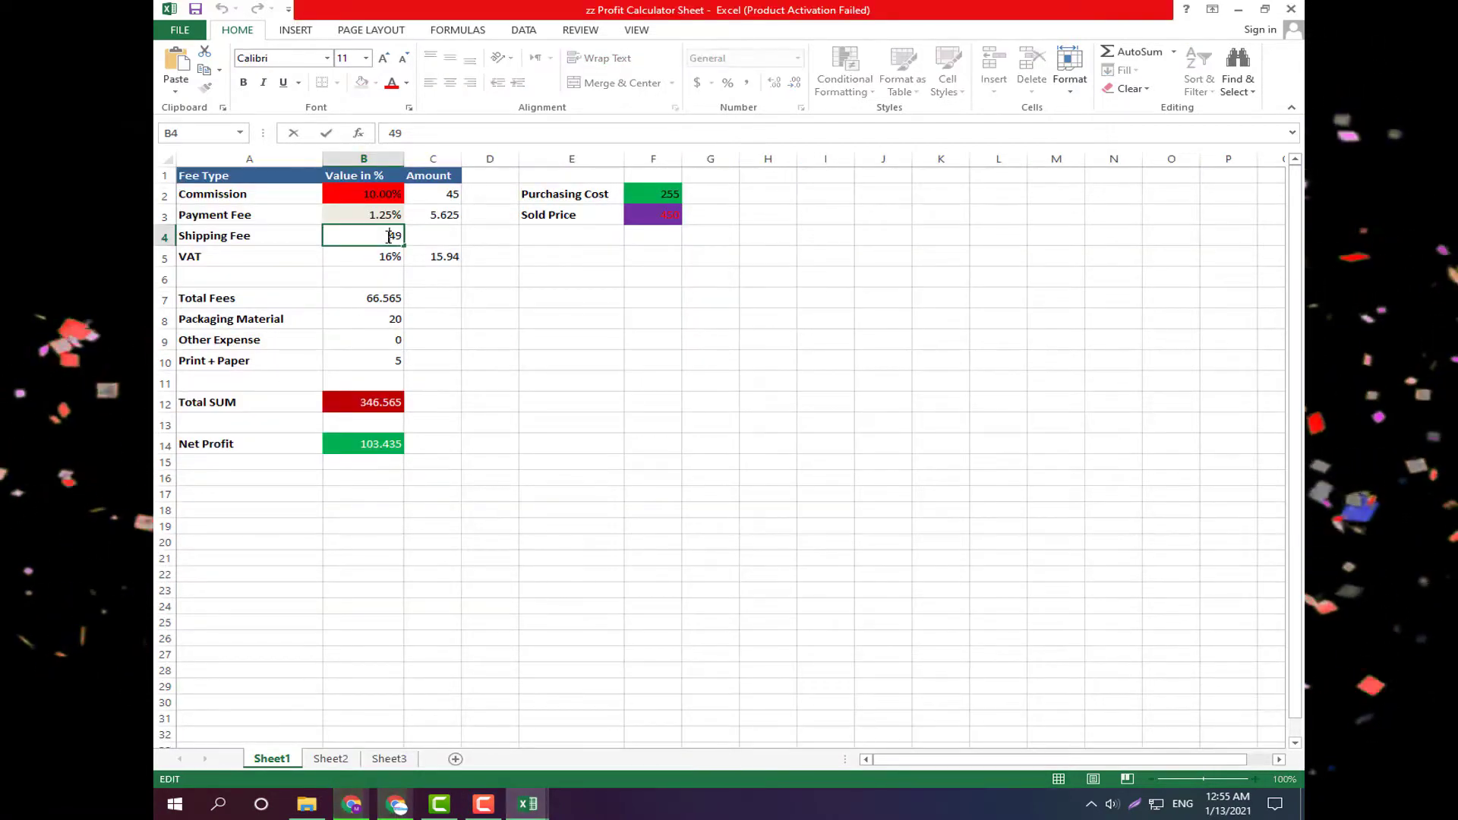
left_click(371, 256)
left_click(371, 235)
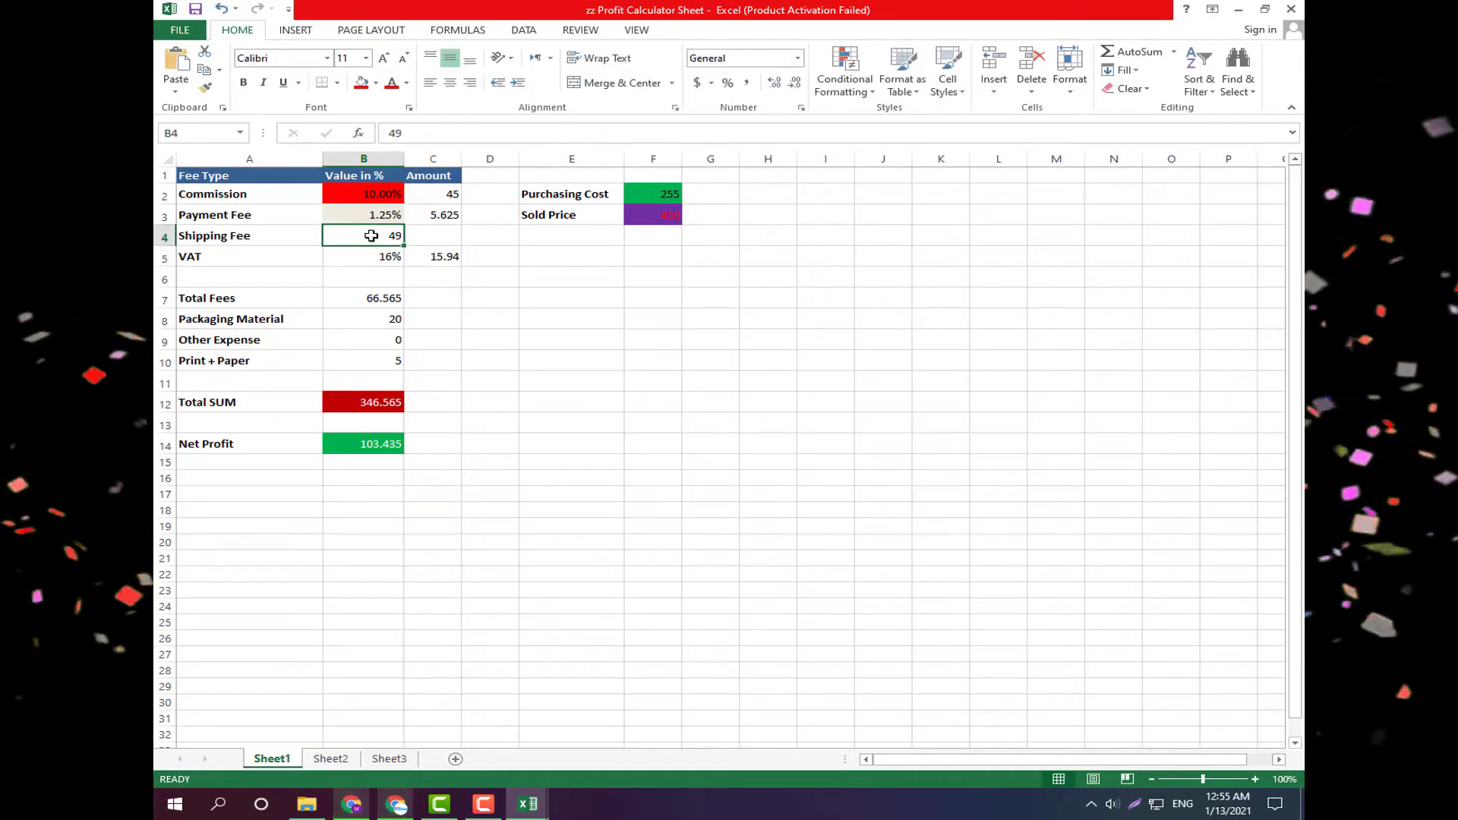
double_click(372, 235)
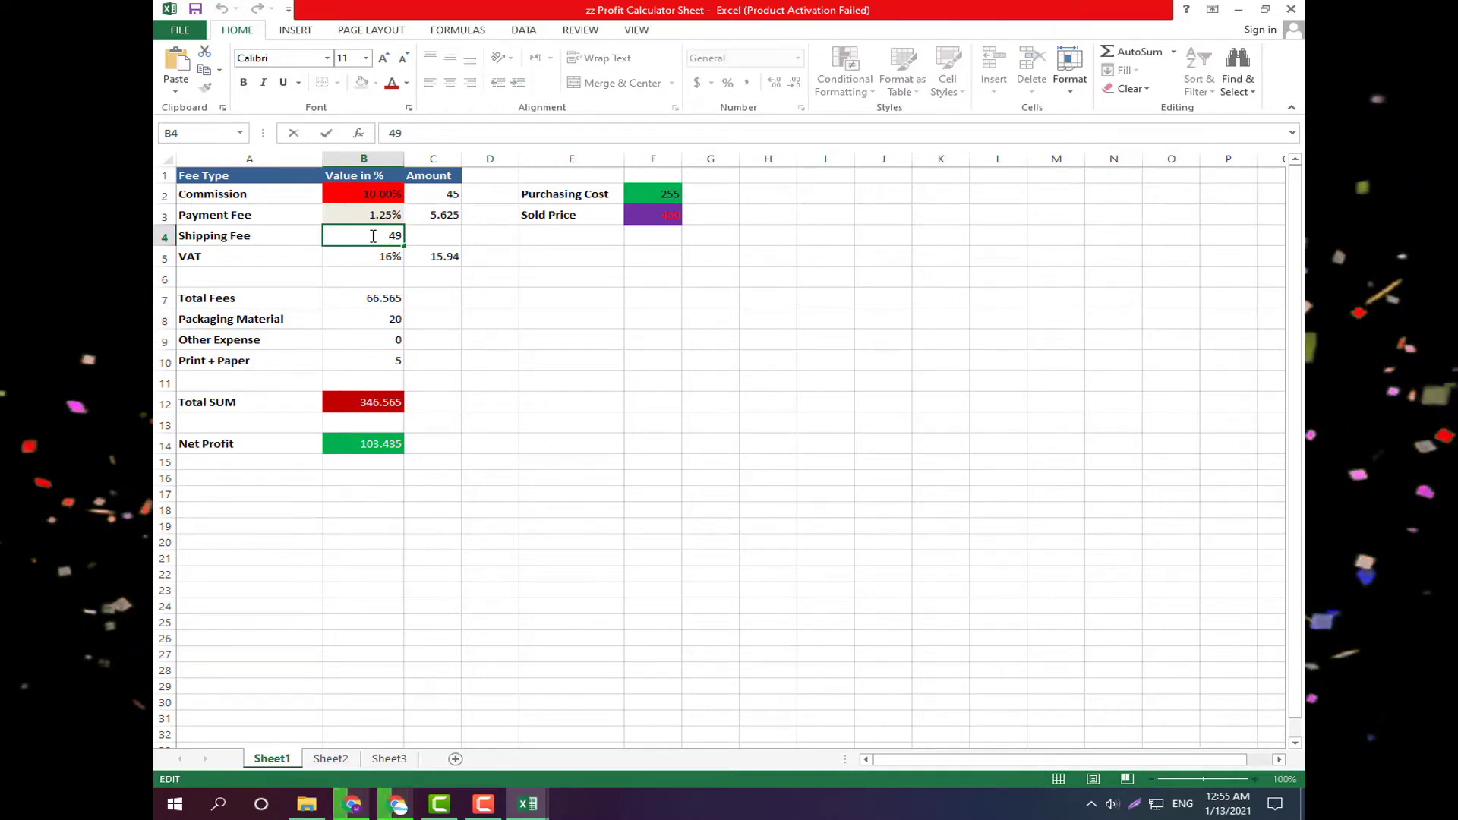
left_click_drag(389, 238, 403, 236)
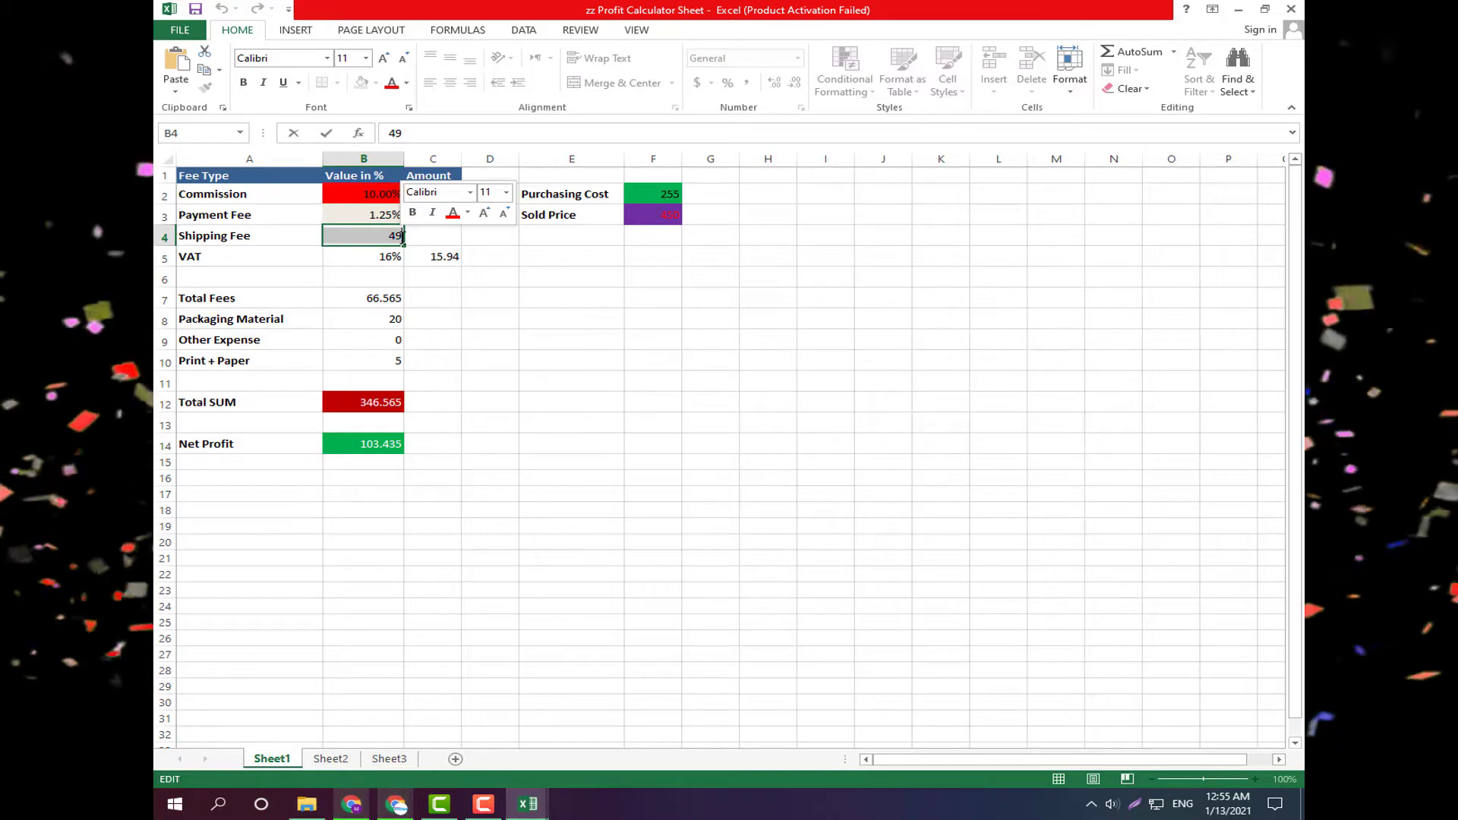
type("55")
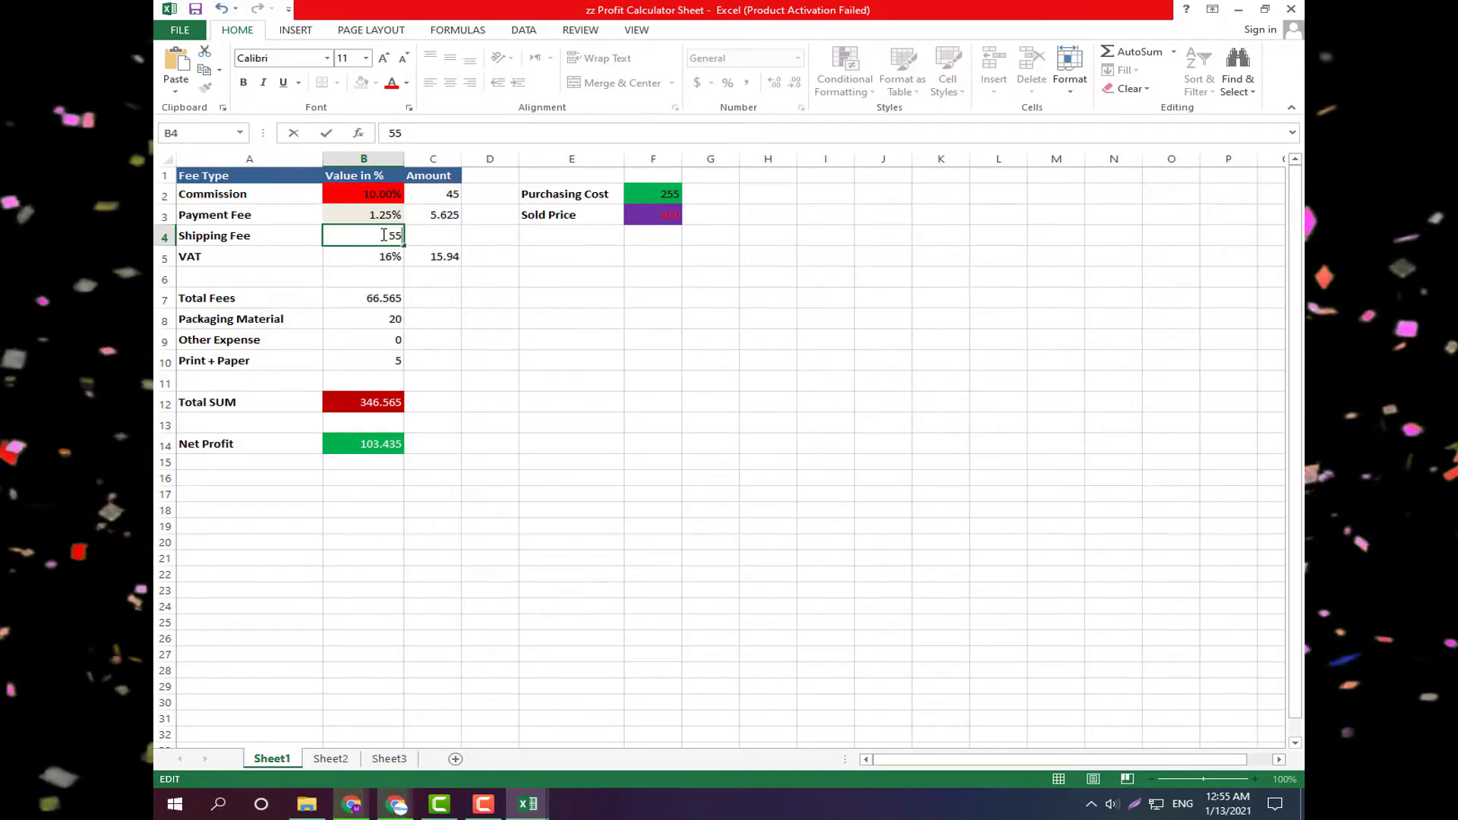
left_click(383, 260)
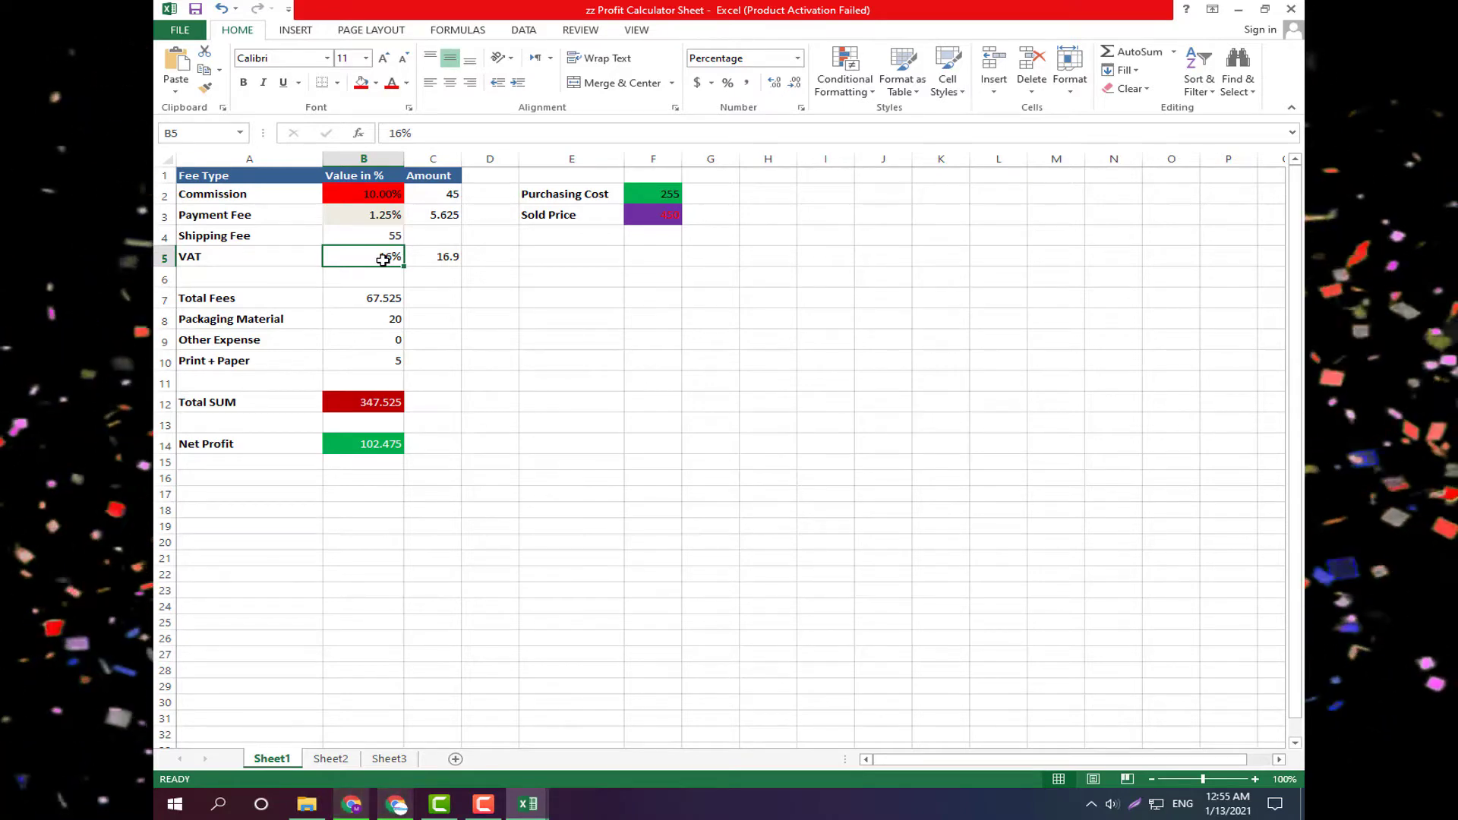
Try VAT rates of 12% and 13% in cell B5, ending with 16%.
double_click(384, 259)
double_click(386, 255)
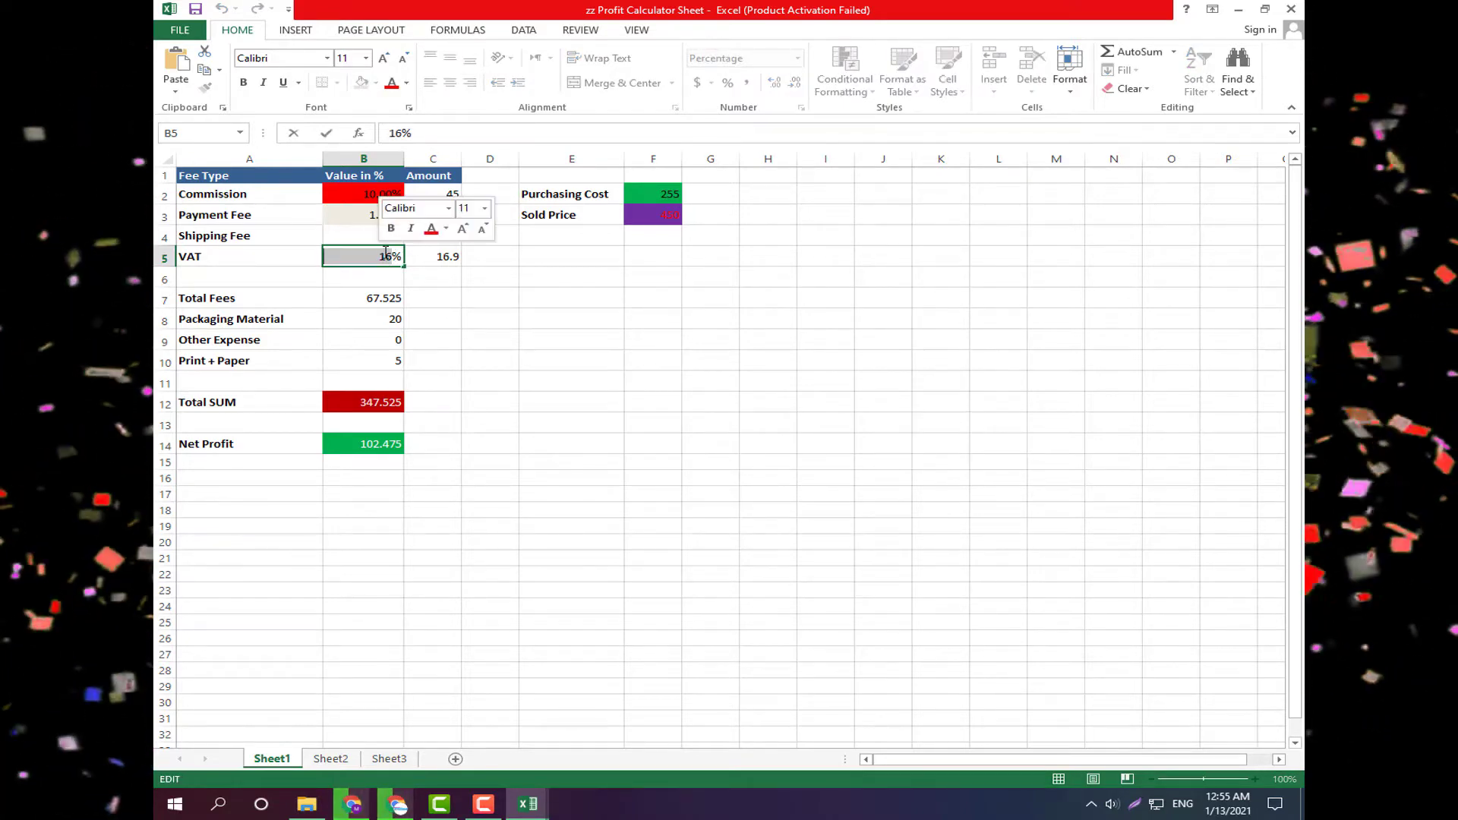
type("12%")
key("Left")
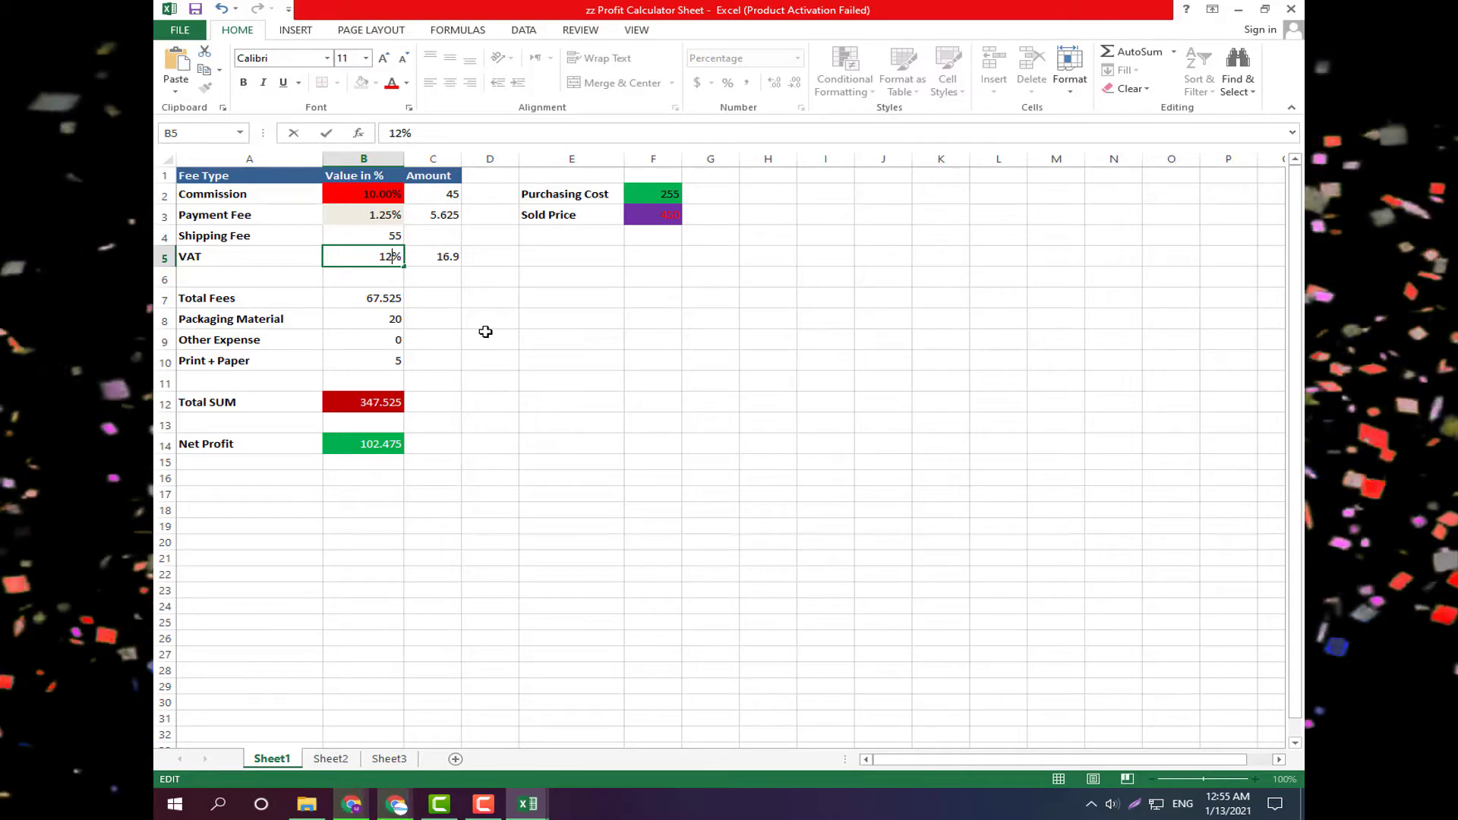
key("BackSpace")
type("3")
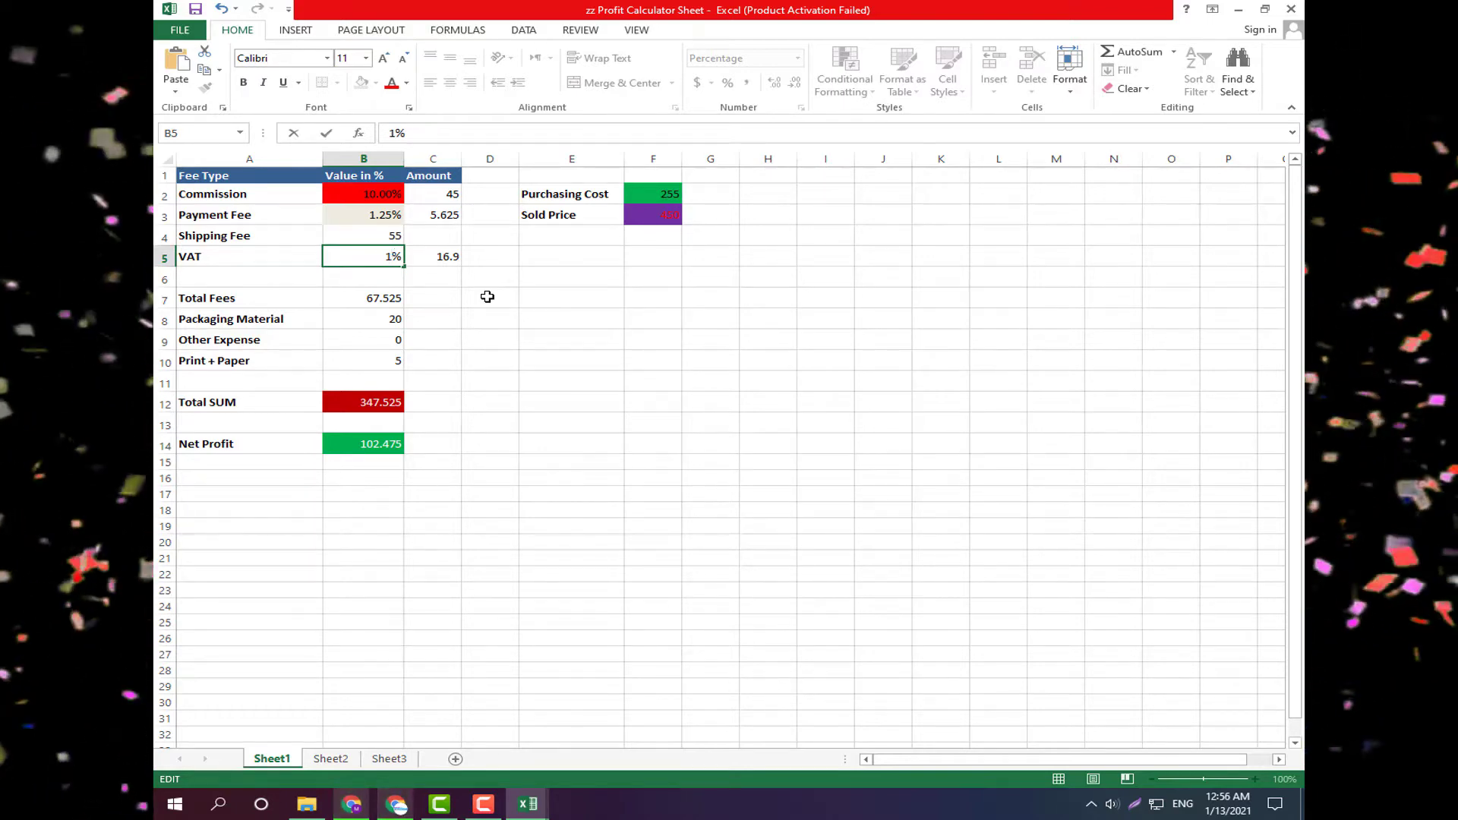
type("6")
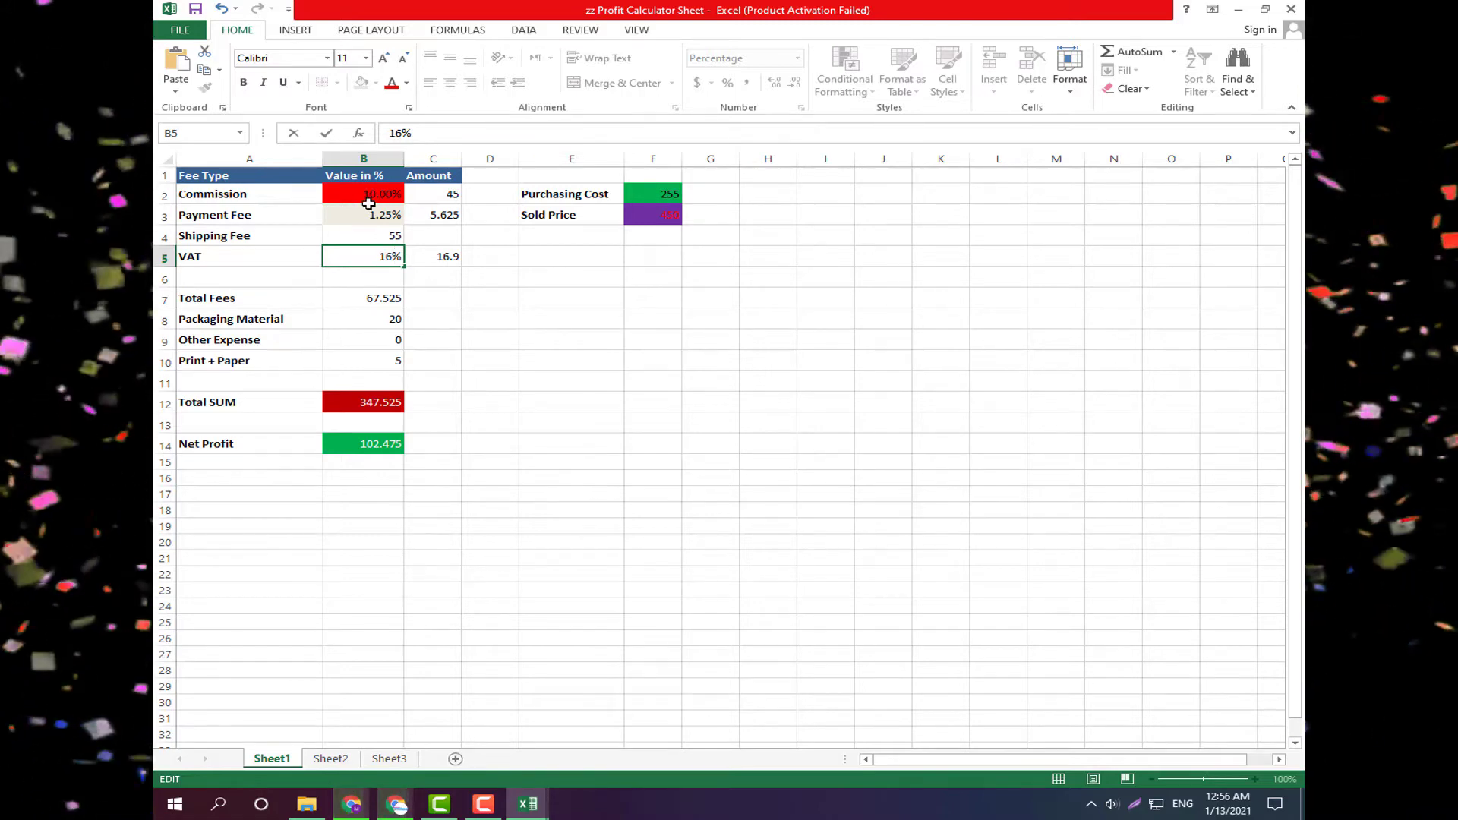
Fill the Shipping Fee value cell B4 with the standard green colour.
left_click(382, 234)
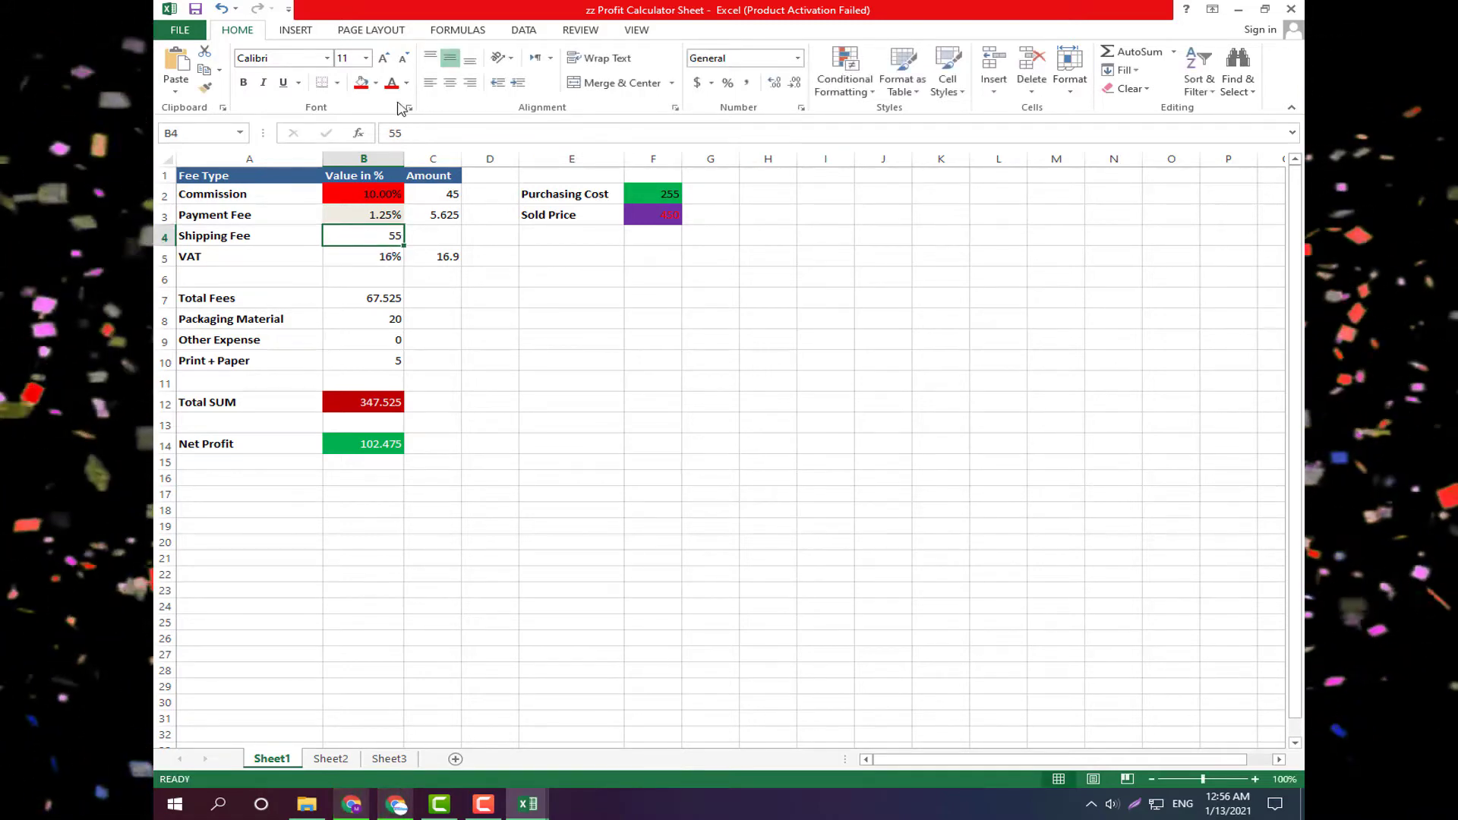
left_click(375, 82)
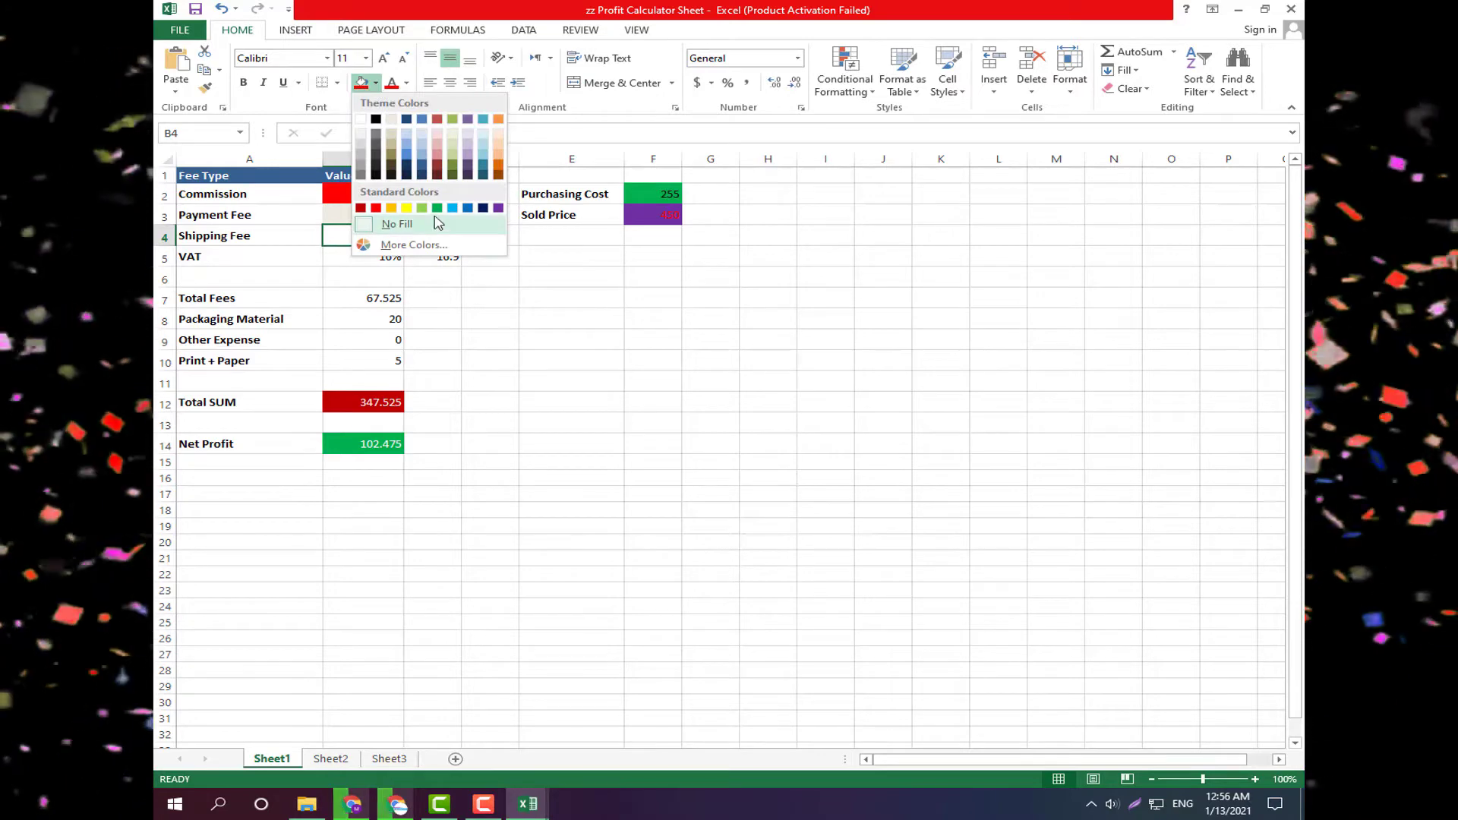
left_click(436, 208)
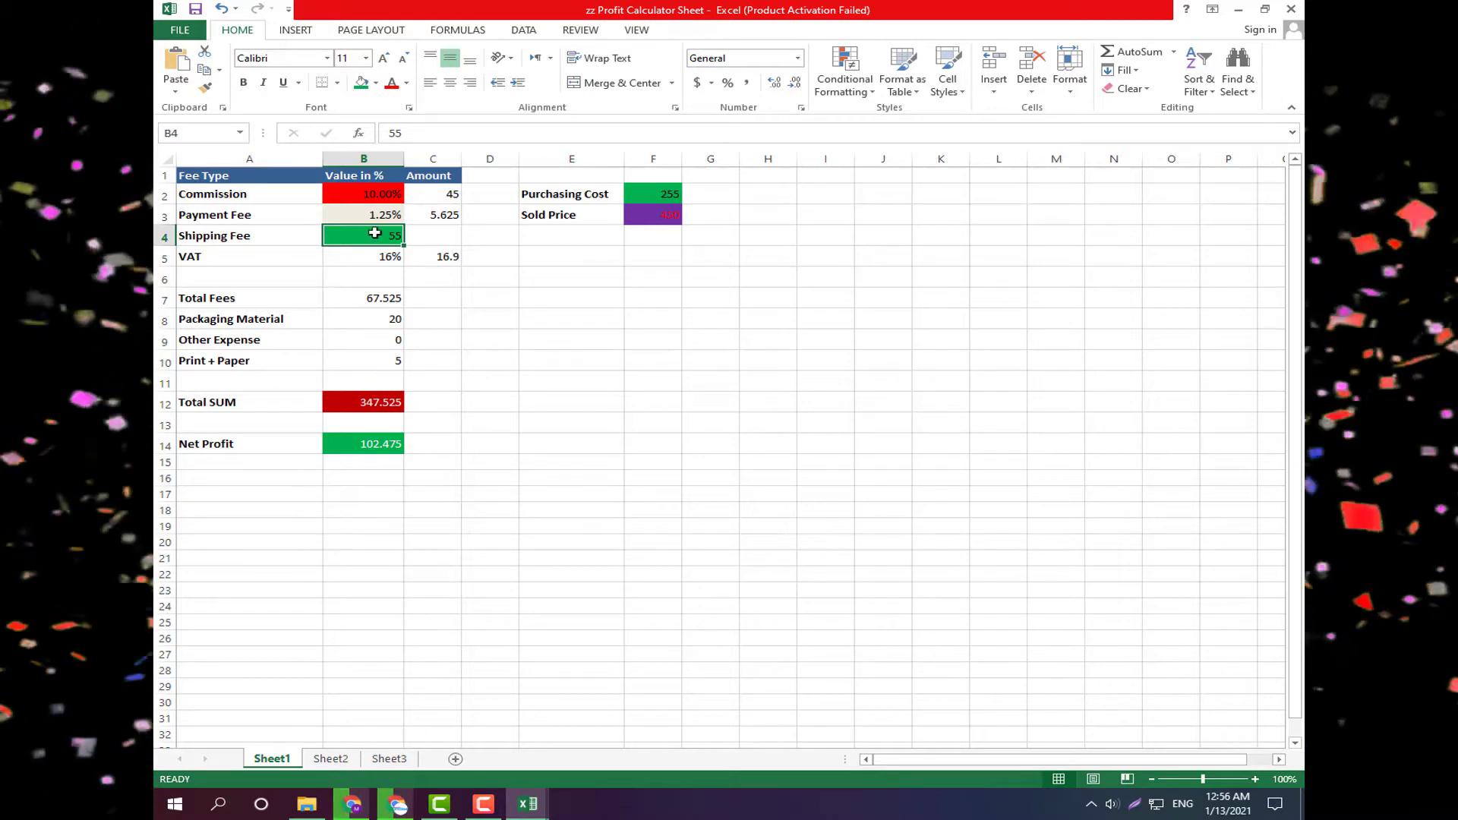
Review the rates in zz Daraz Shipping Rates ALL, and check the VAT and Total Fees cells in zz Profit Calculator Sheet.
mouse_move(527, 803)
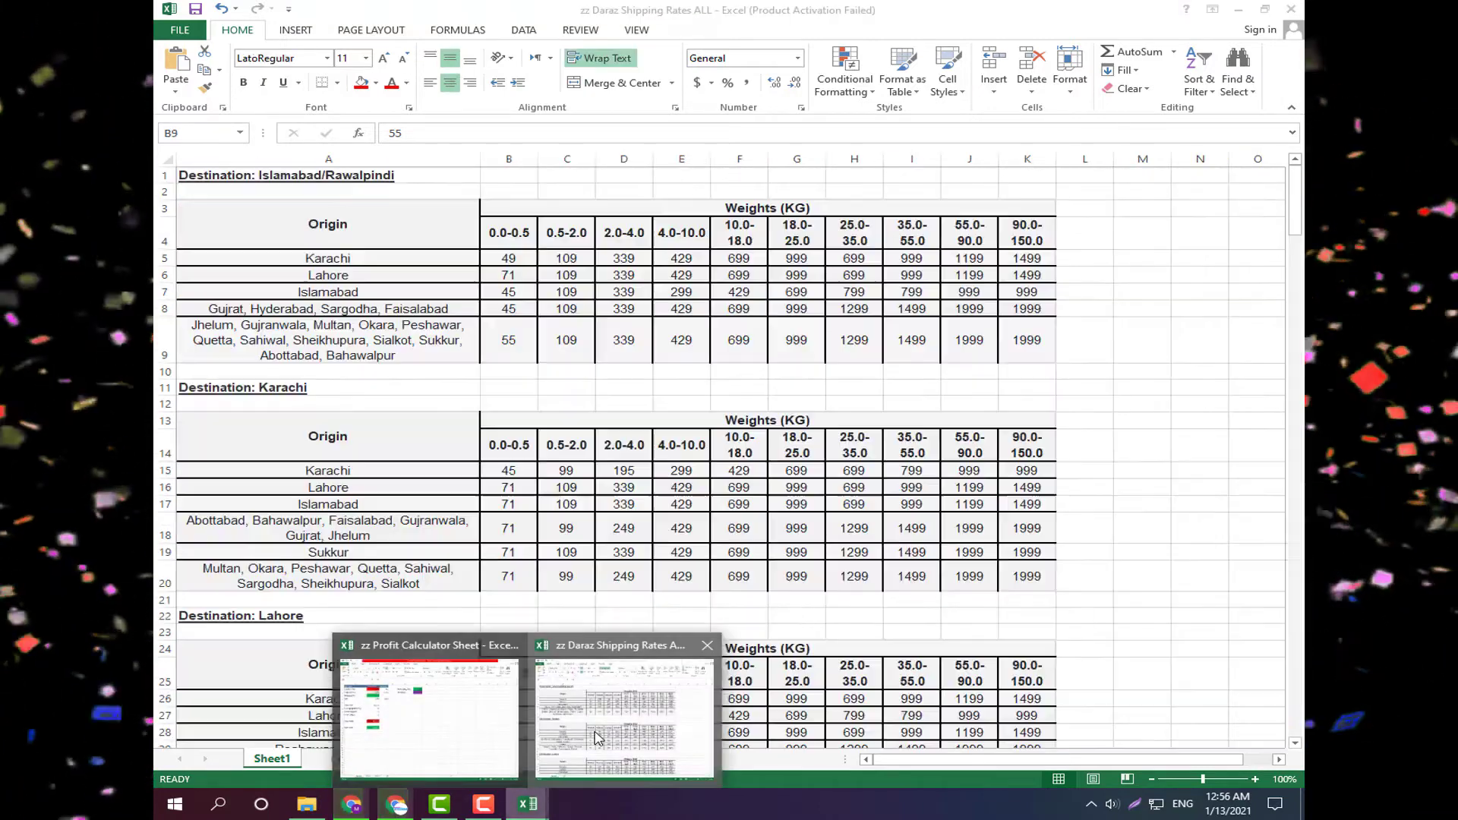
left_click(571, 748)
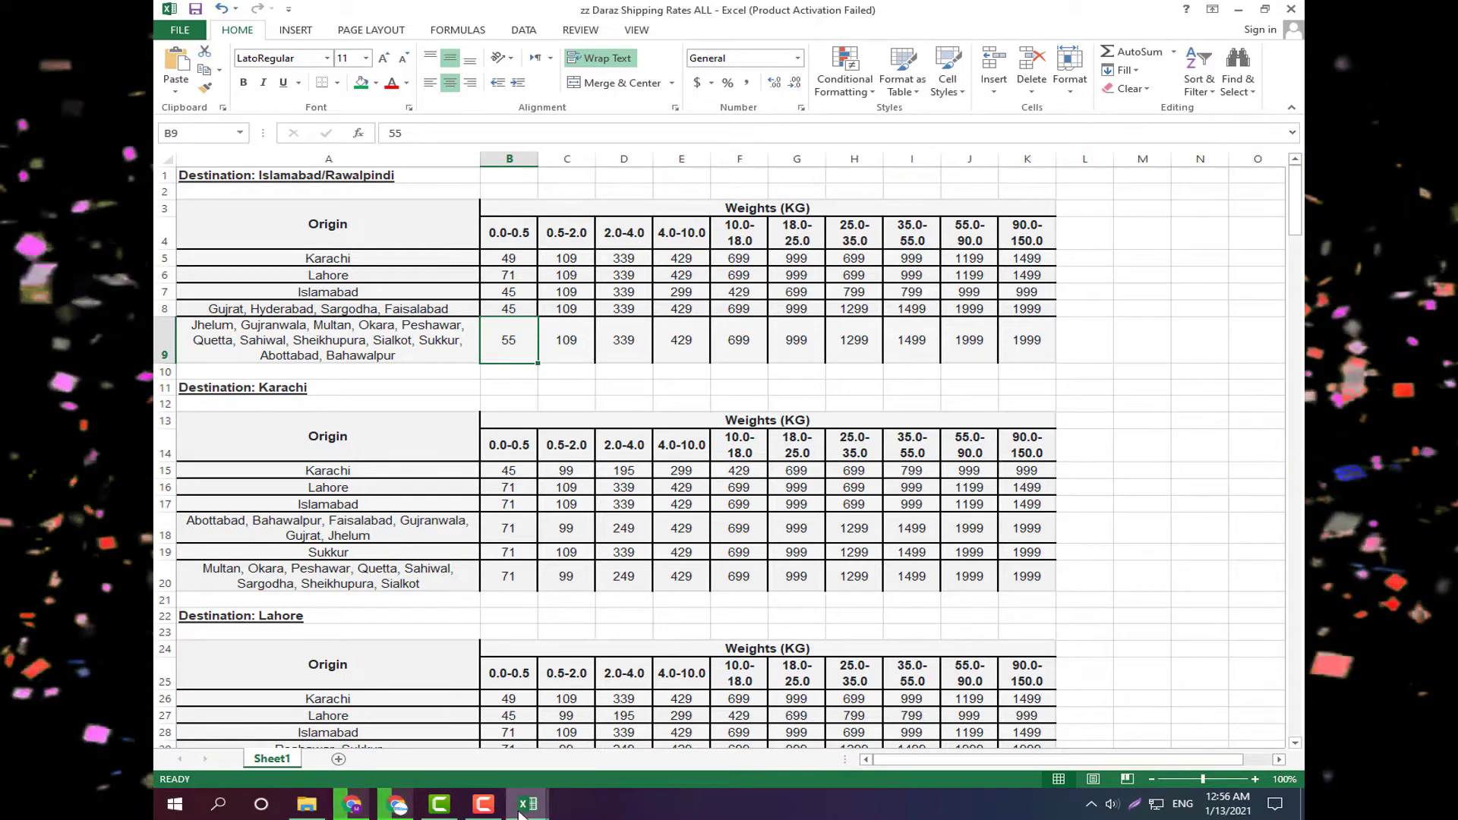
mouse_move(528, 803)
left_click(429, 714)
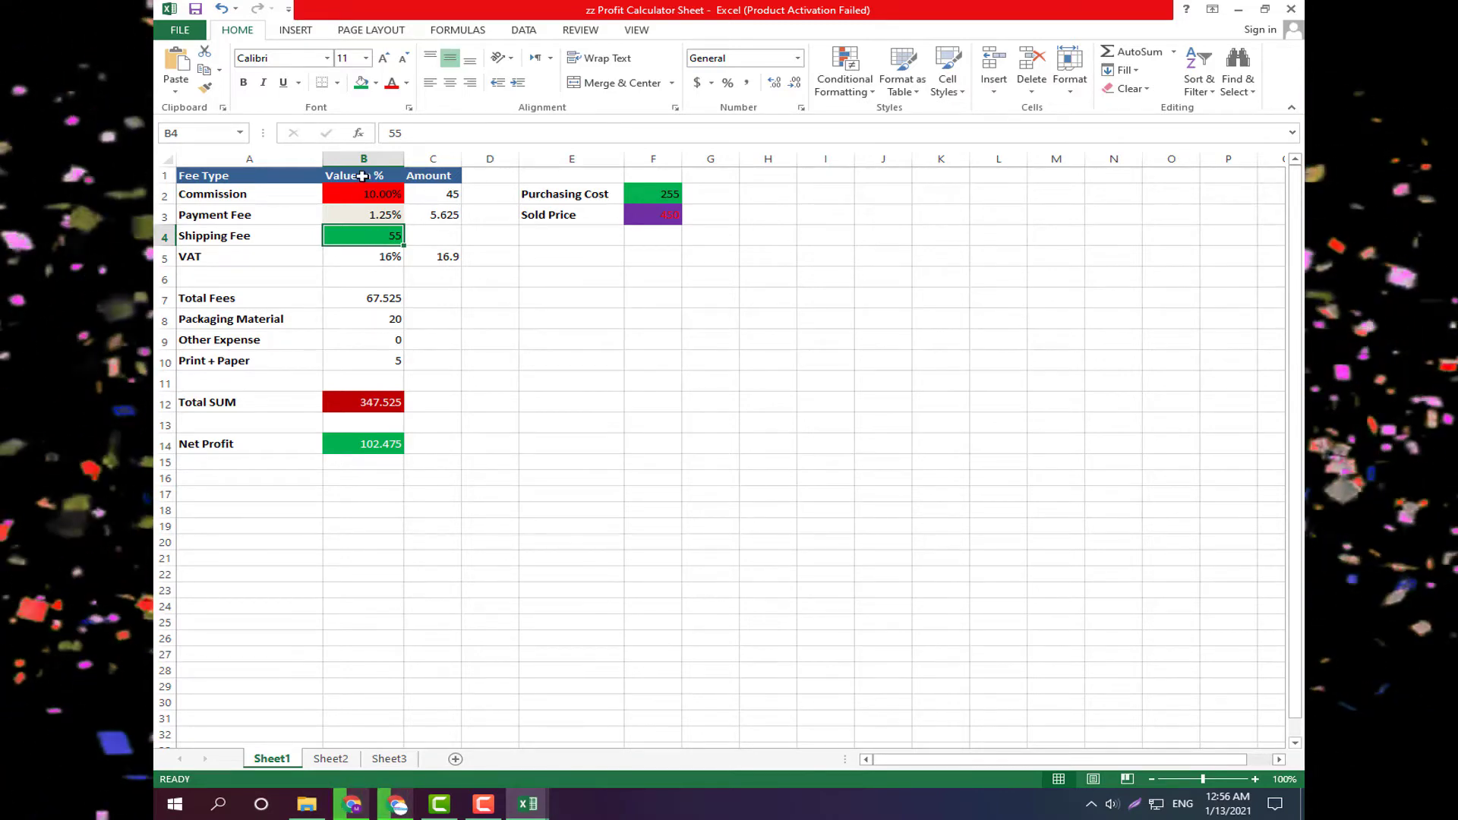
left_click(367, 256)
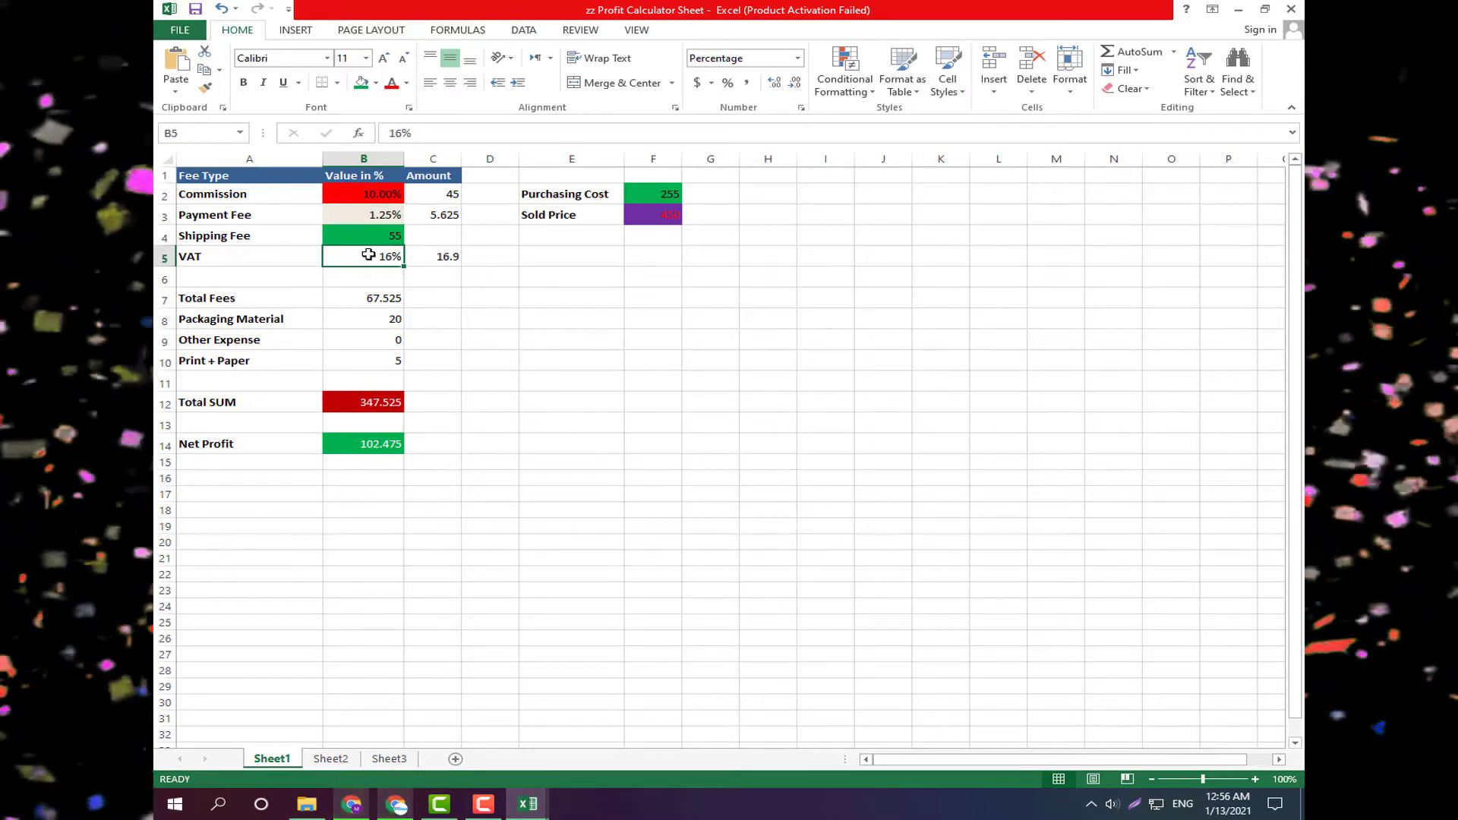
left_click(361, 301)
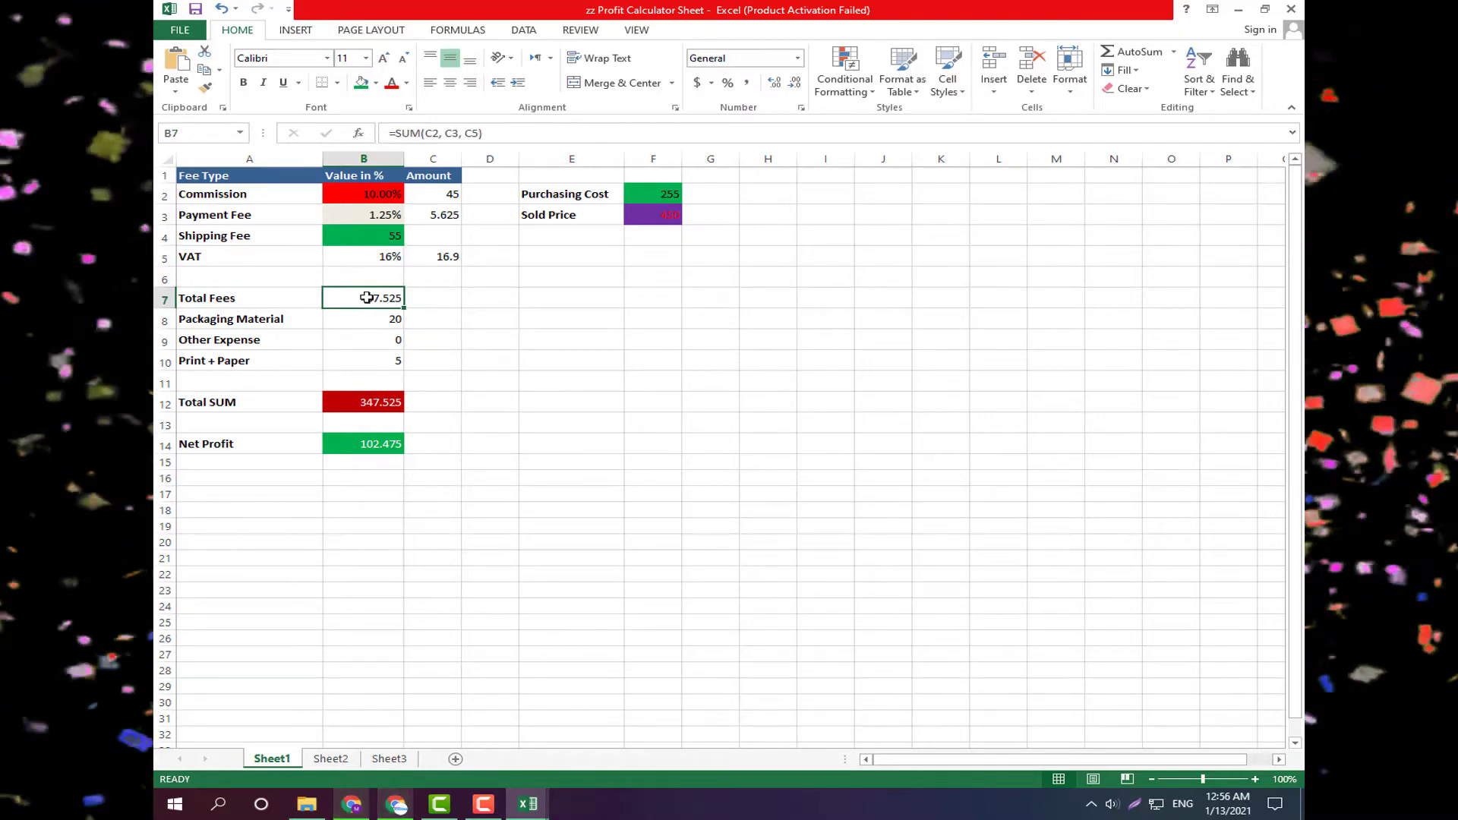
Try Packaging Material costs of 10, 15, 25 and 100 in cell B8.
left_click(352, 323)
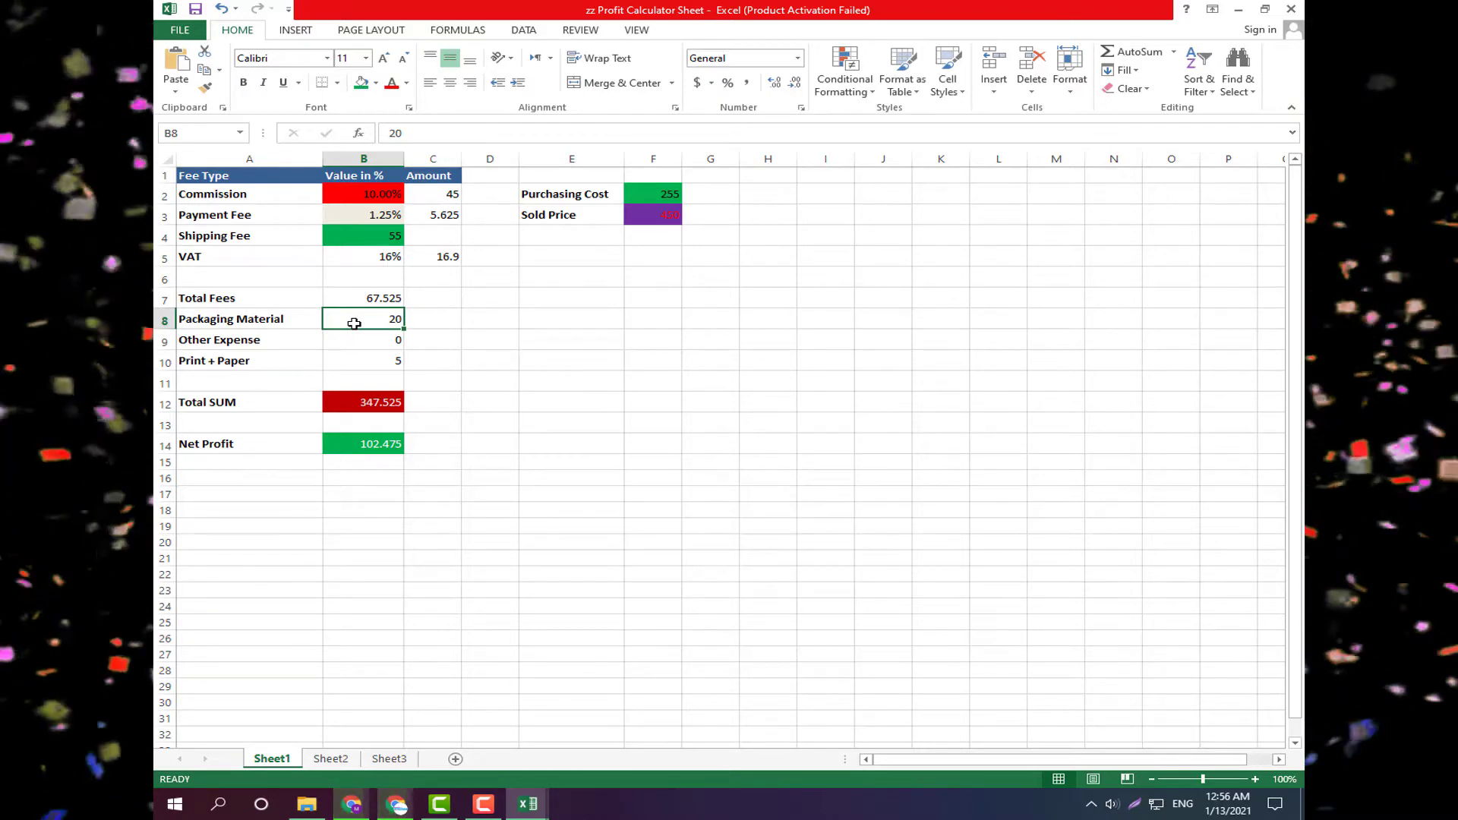
double_click(359, 323)
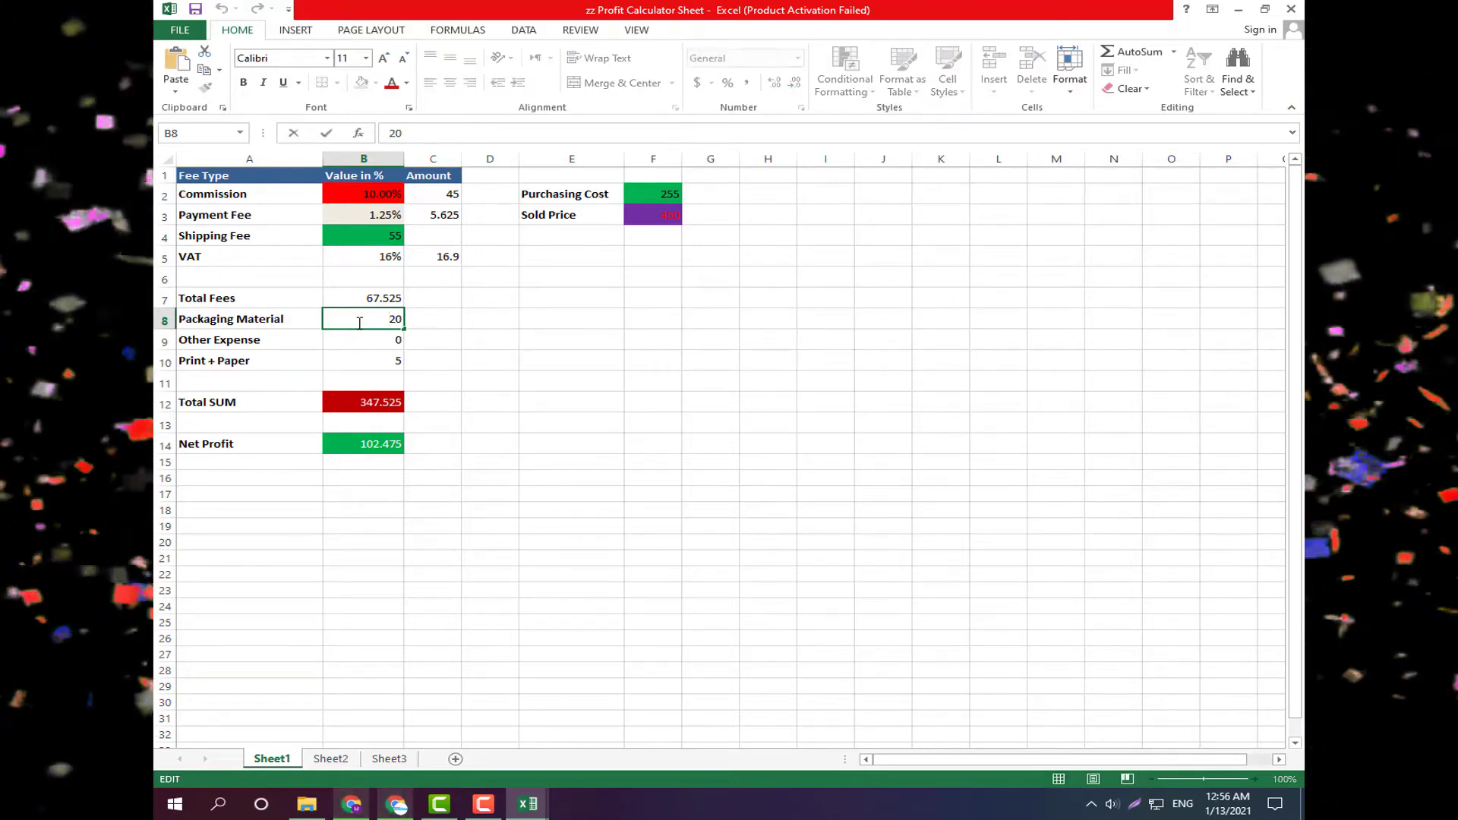
double_click(359, 323)
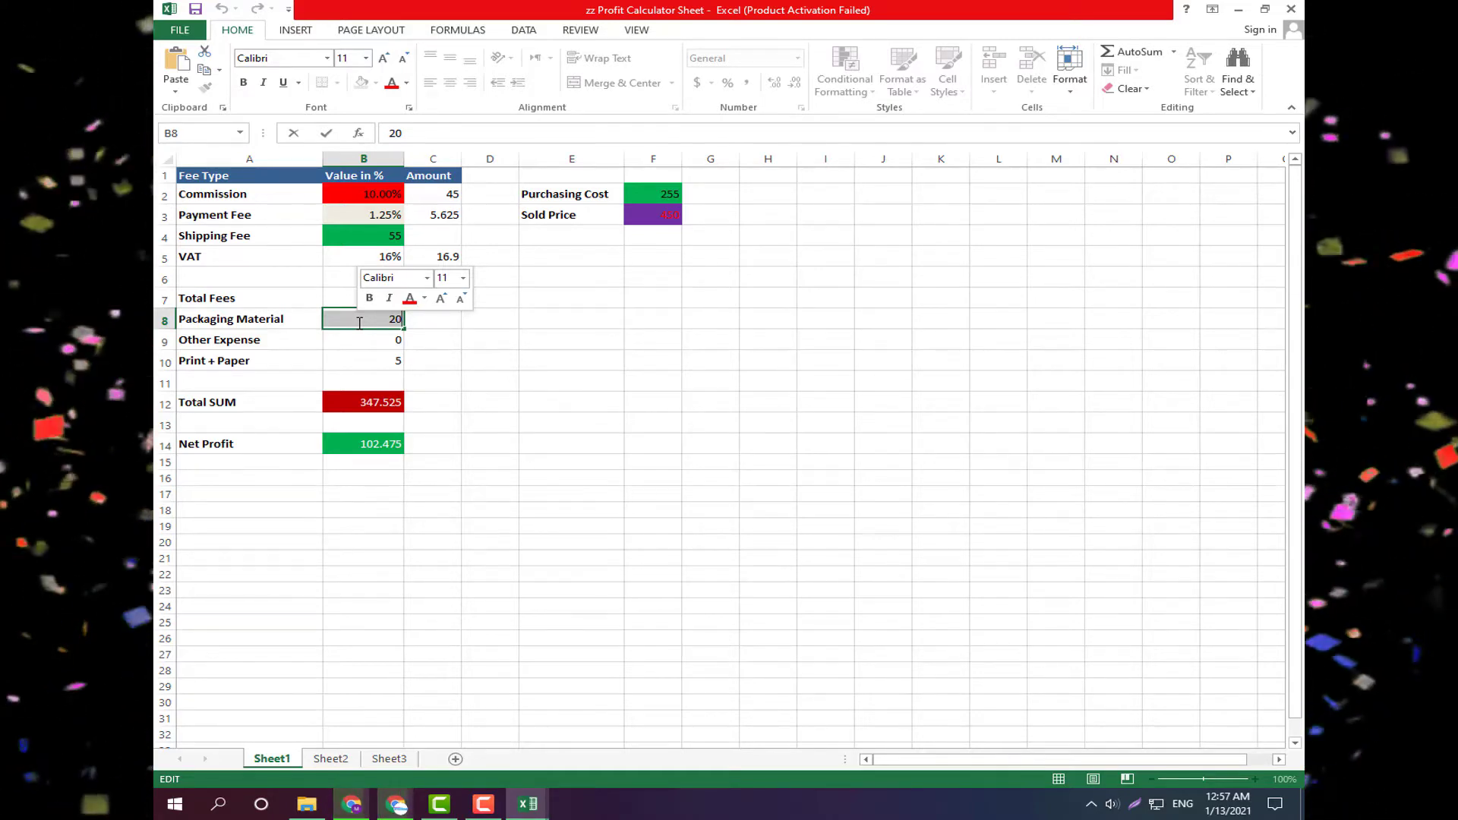
type("10")
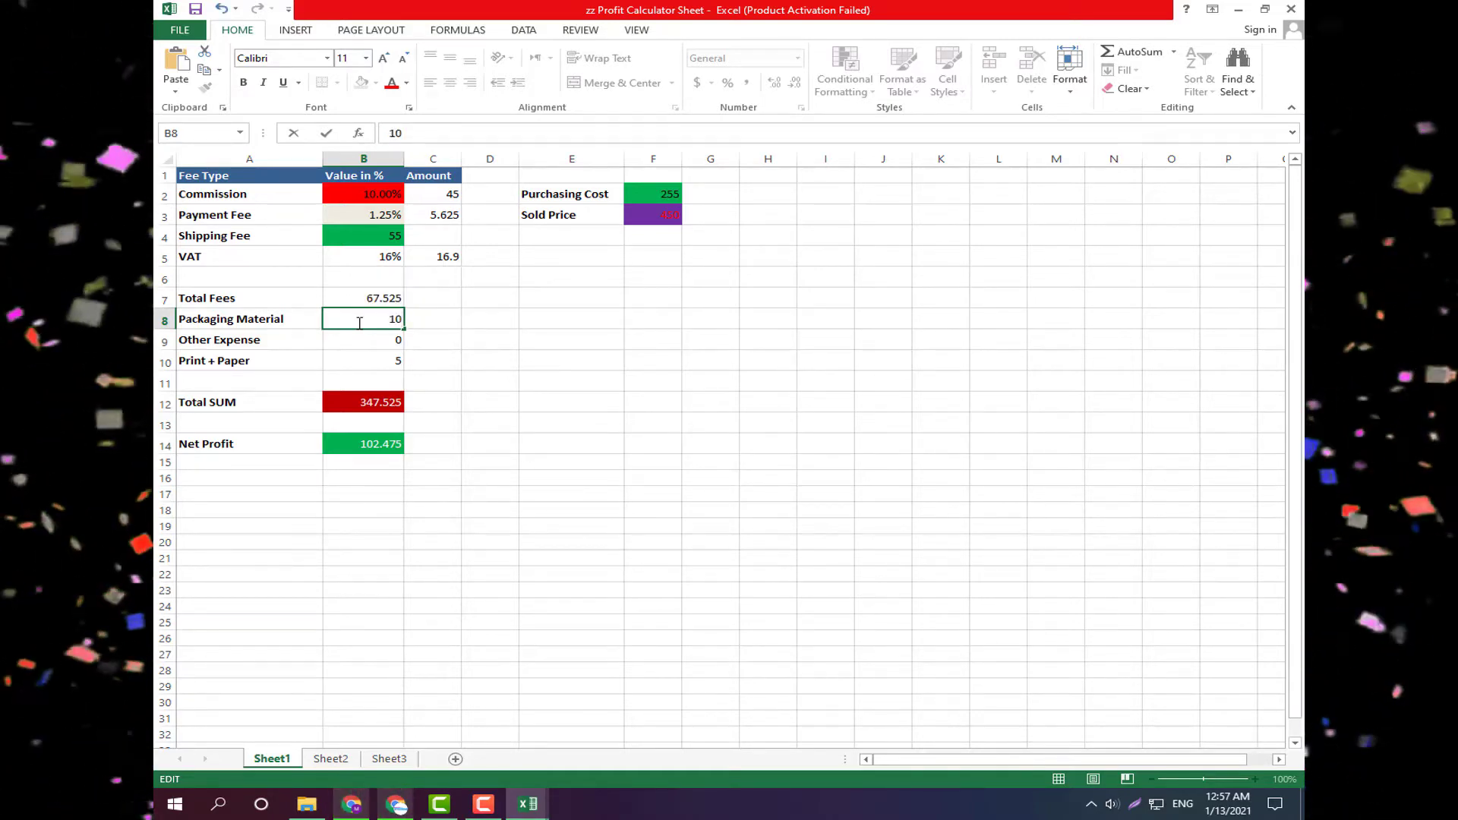
key("BackSpace")
type("5")
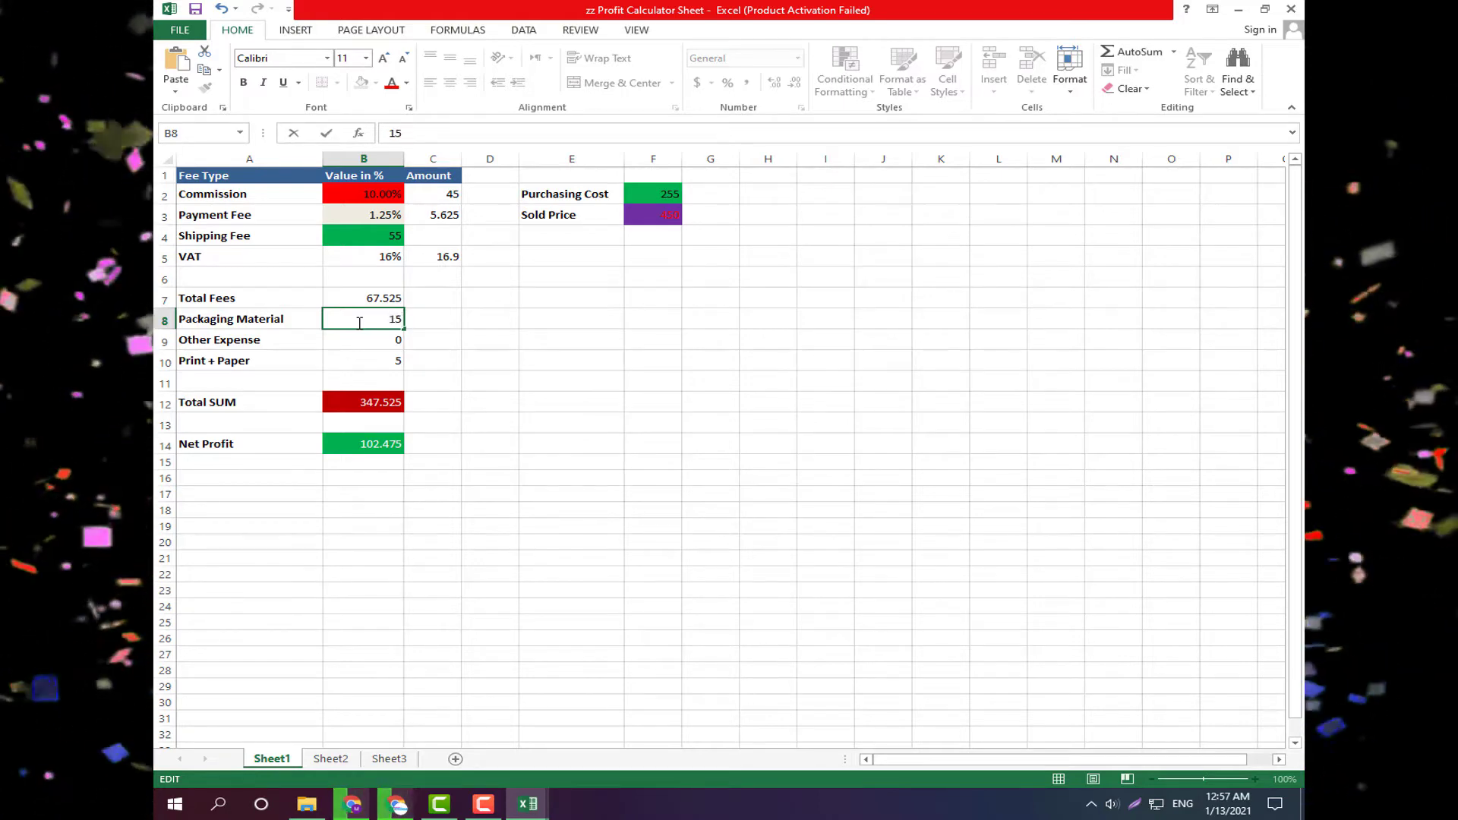
key("BackSpace")
key("BackSpace")
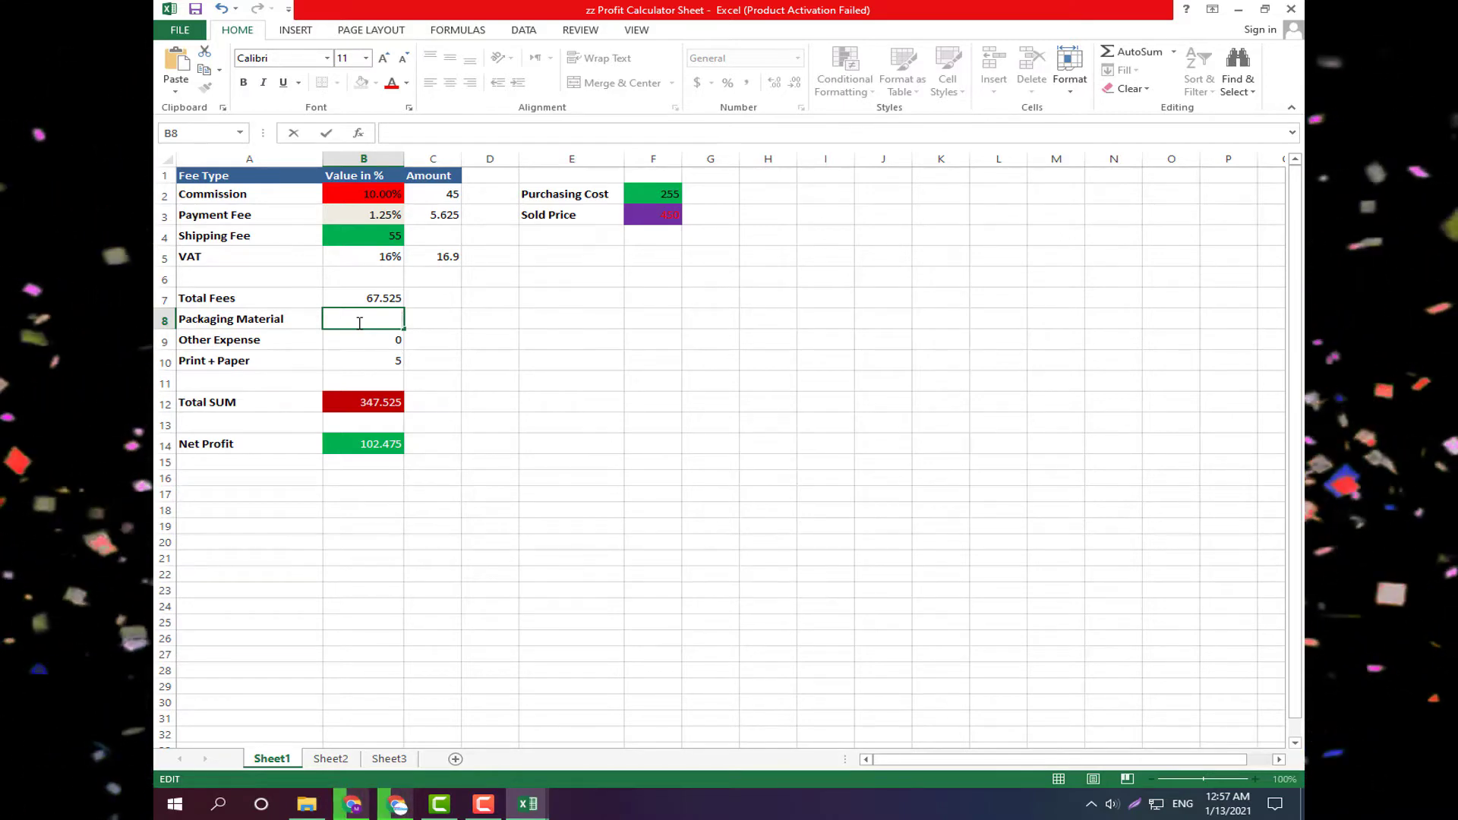
type("25")
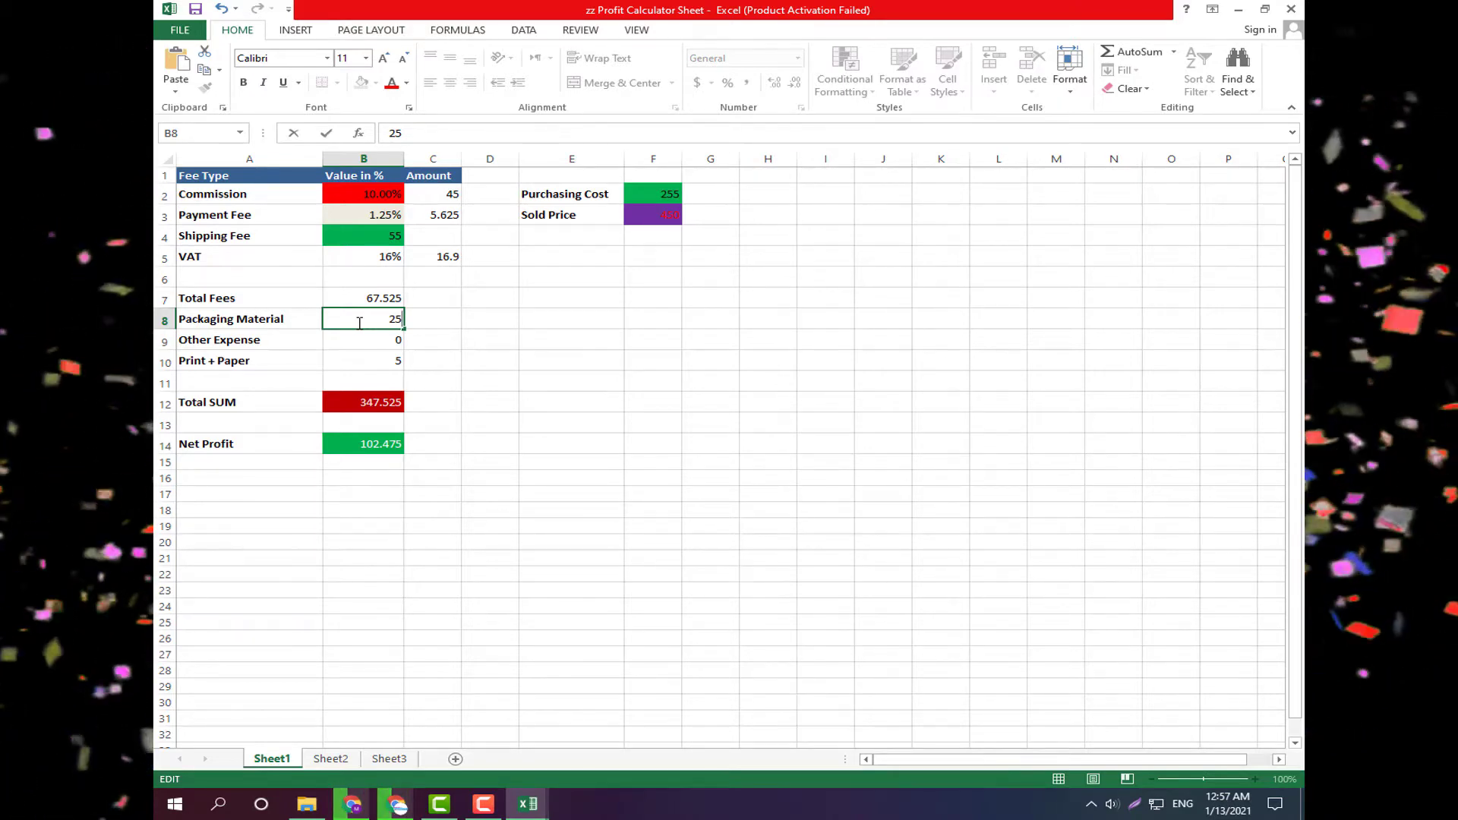
key("BackSpace")
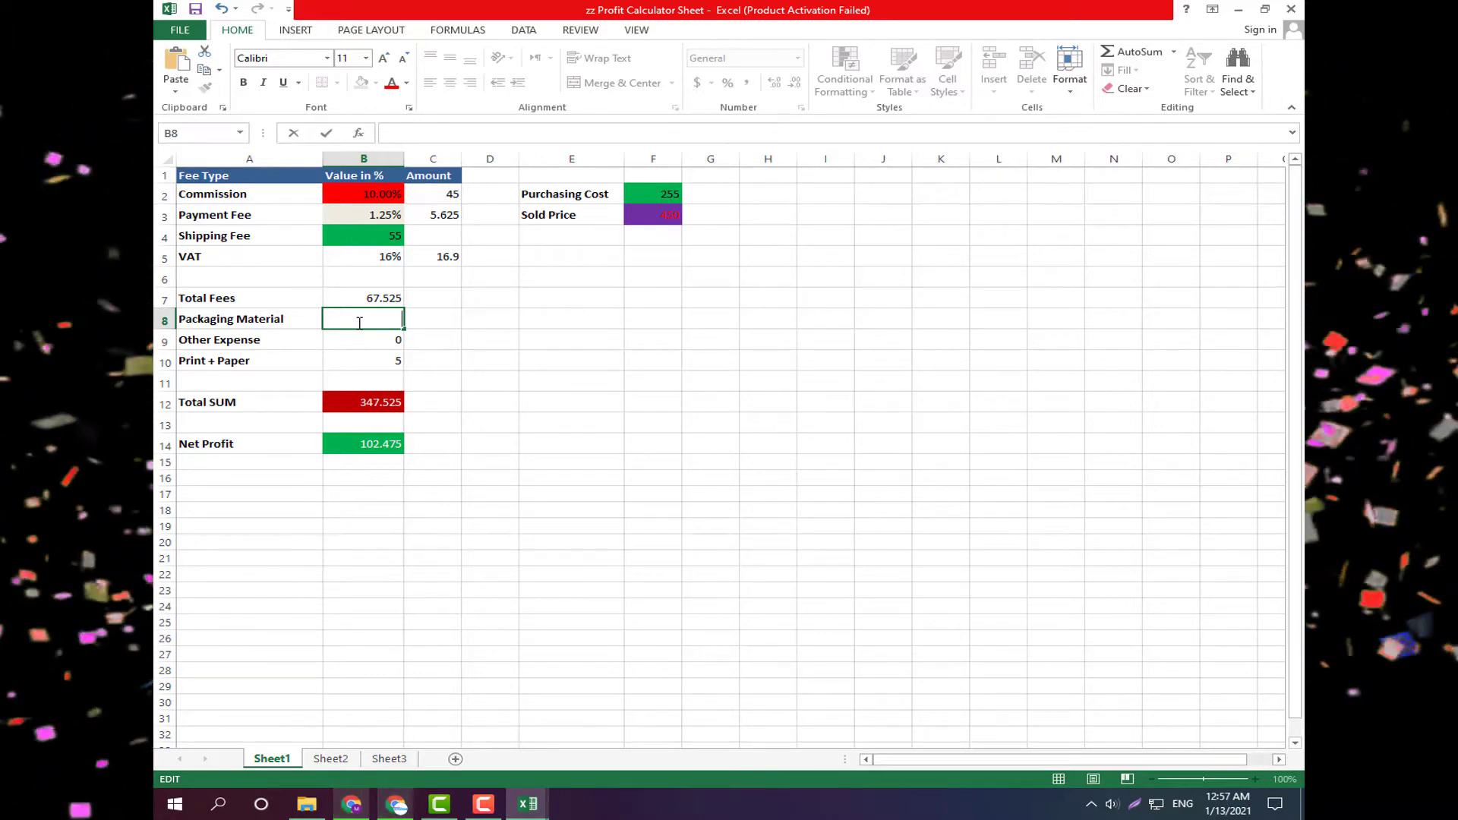
type("100")
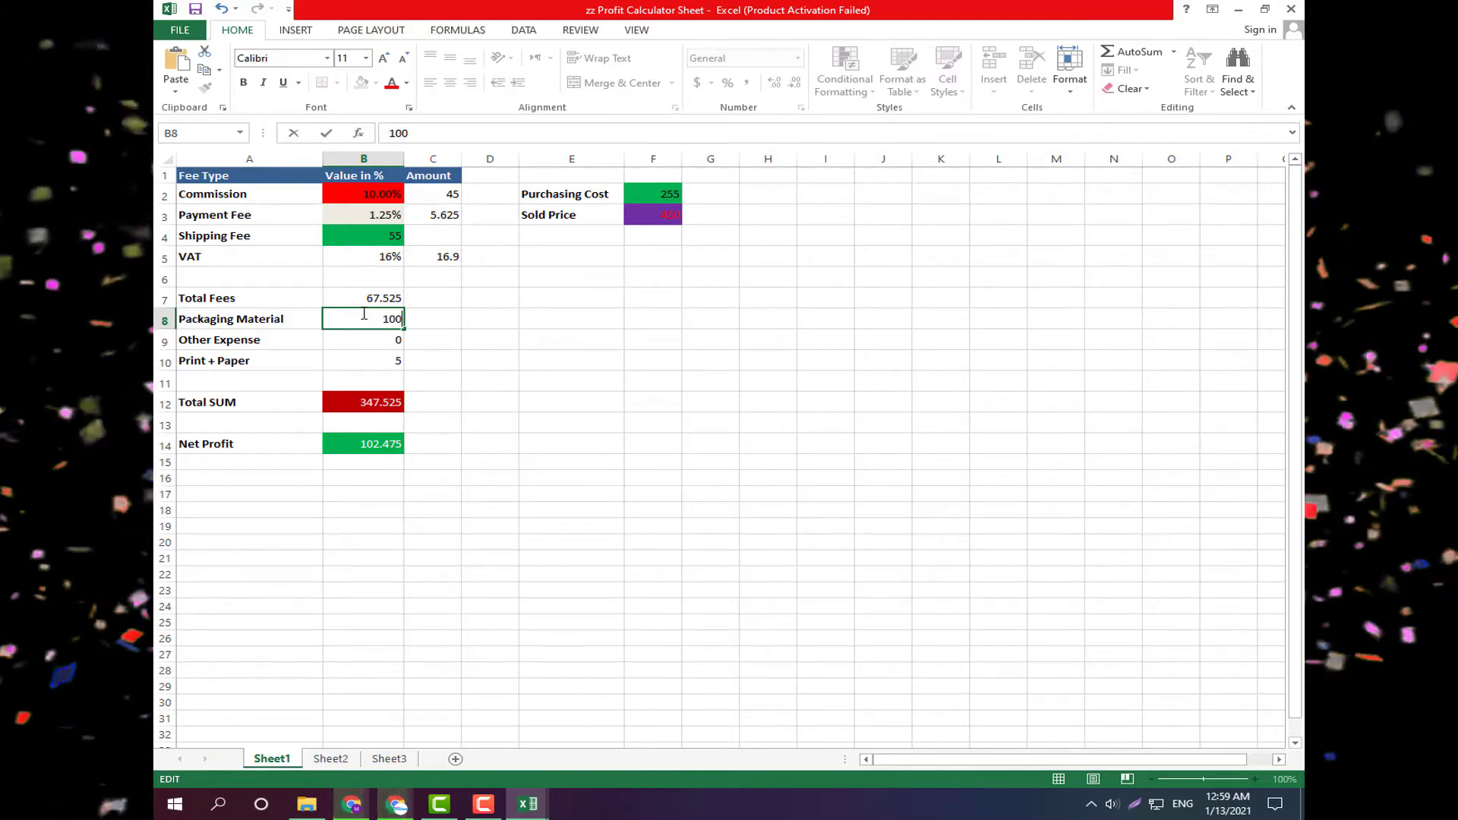
Restore the Packaging Material cost in cell B8 to 20.
key("BackSpace")
key("BackSpace")
key("BackSpace")
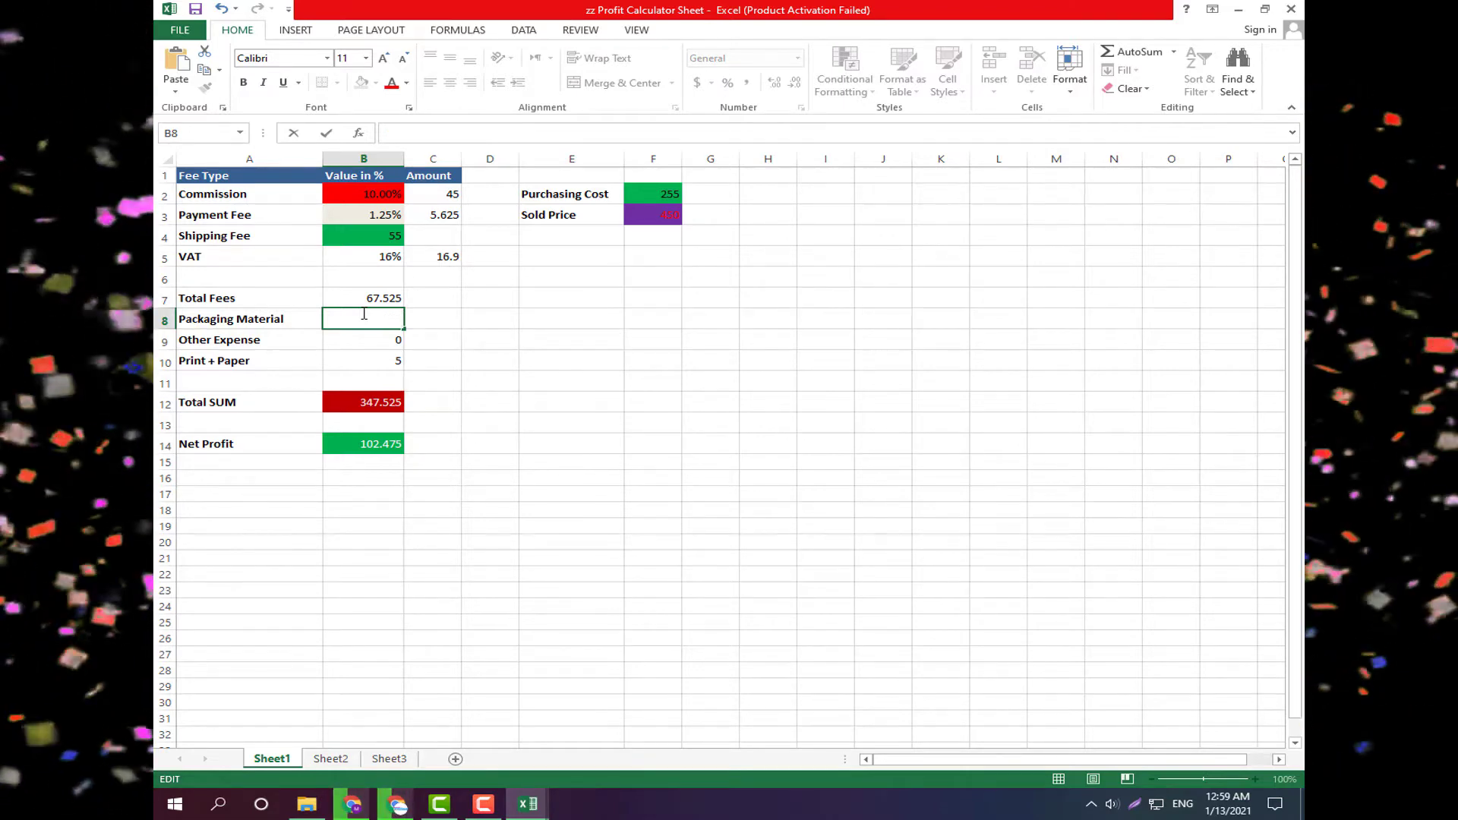
type("20")
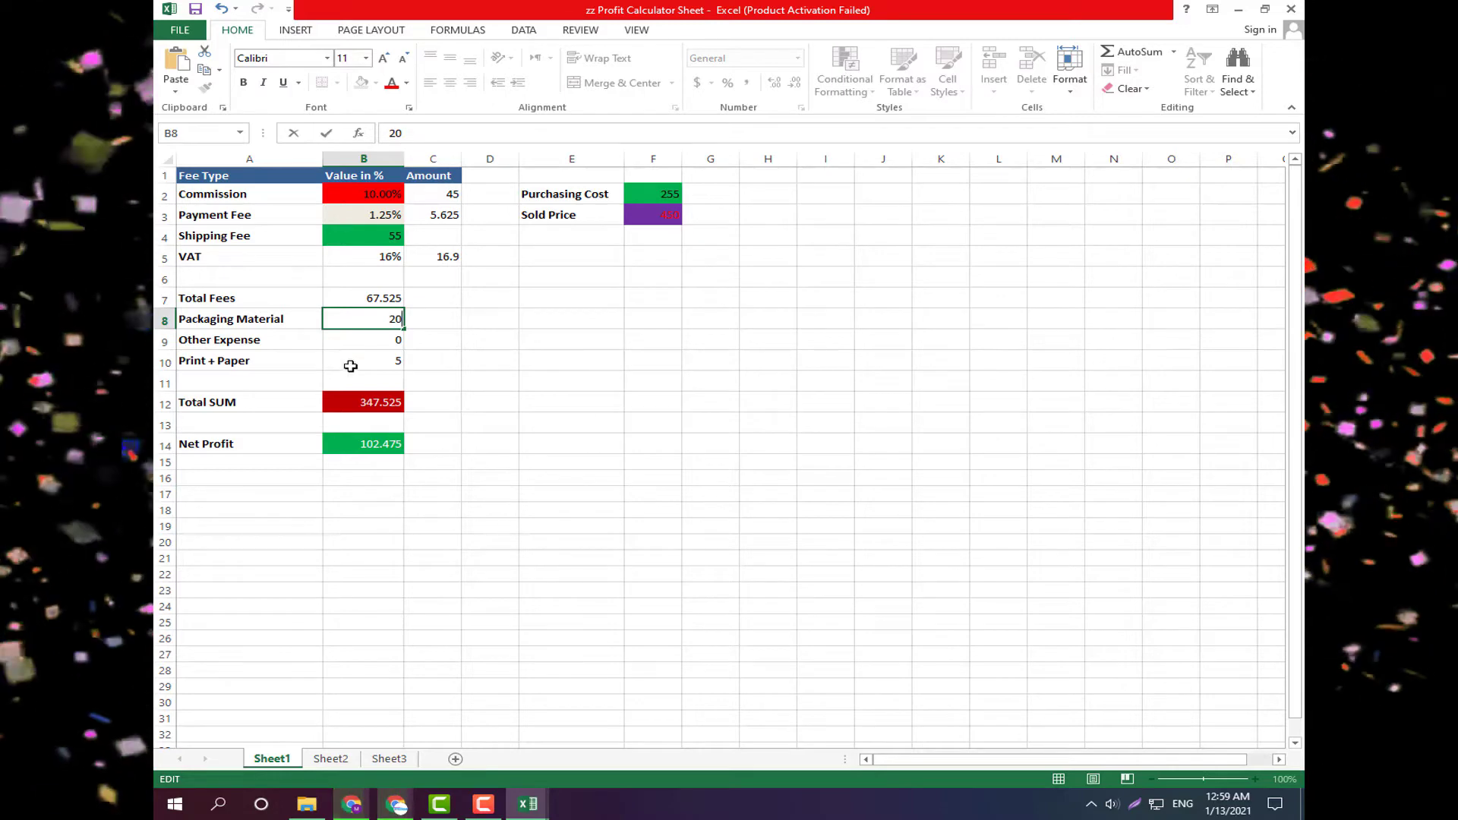
left_click(331, 347)
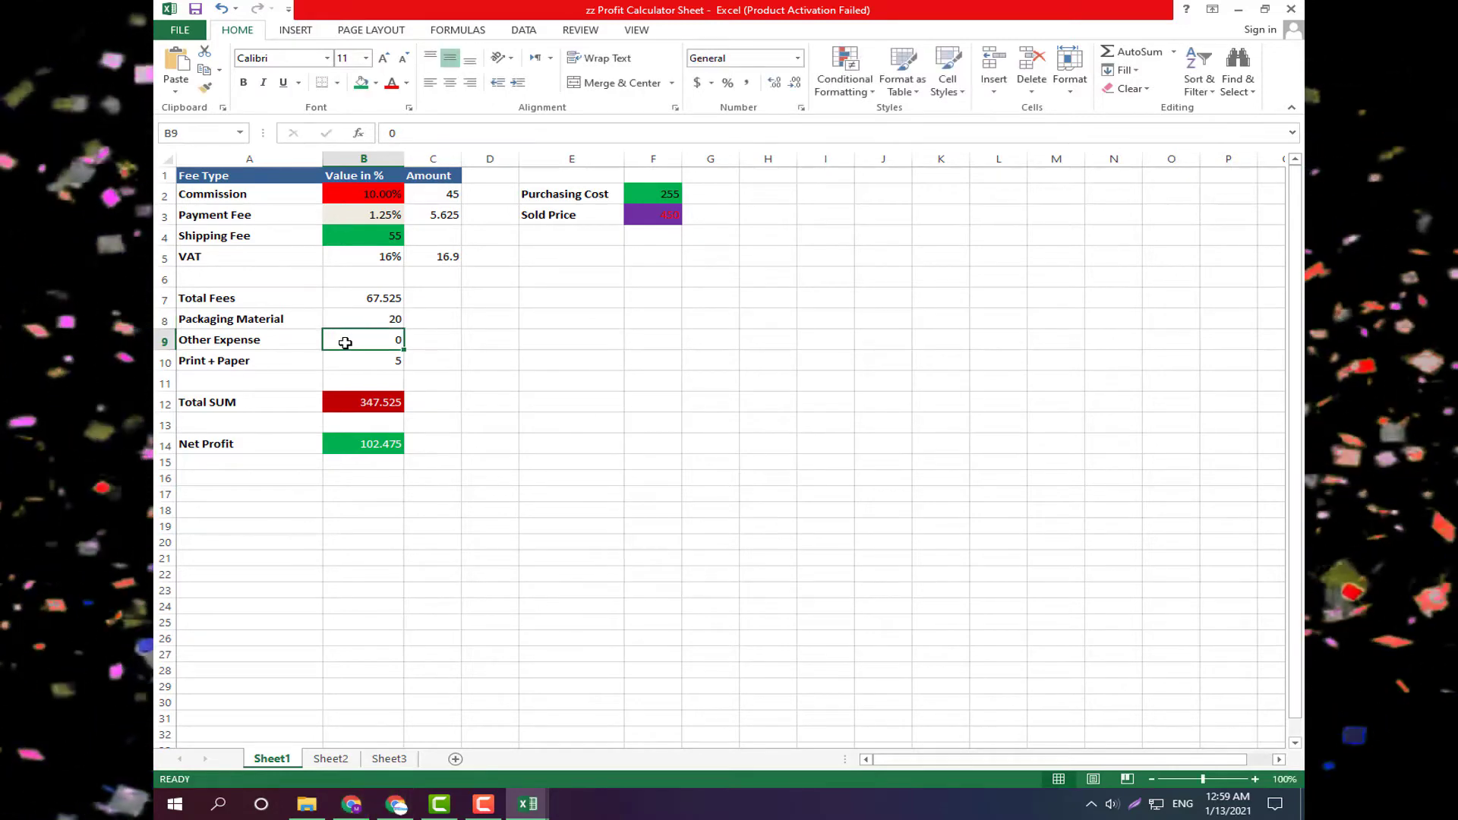
Inspect the Other Expense and Print + Paper entries in cells B9 and B10.
double_click(351, 342)
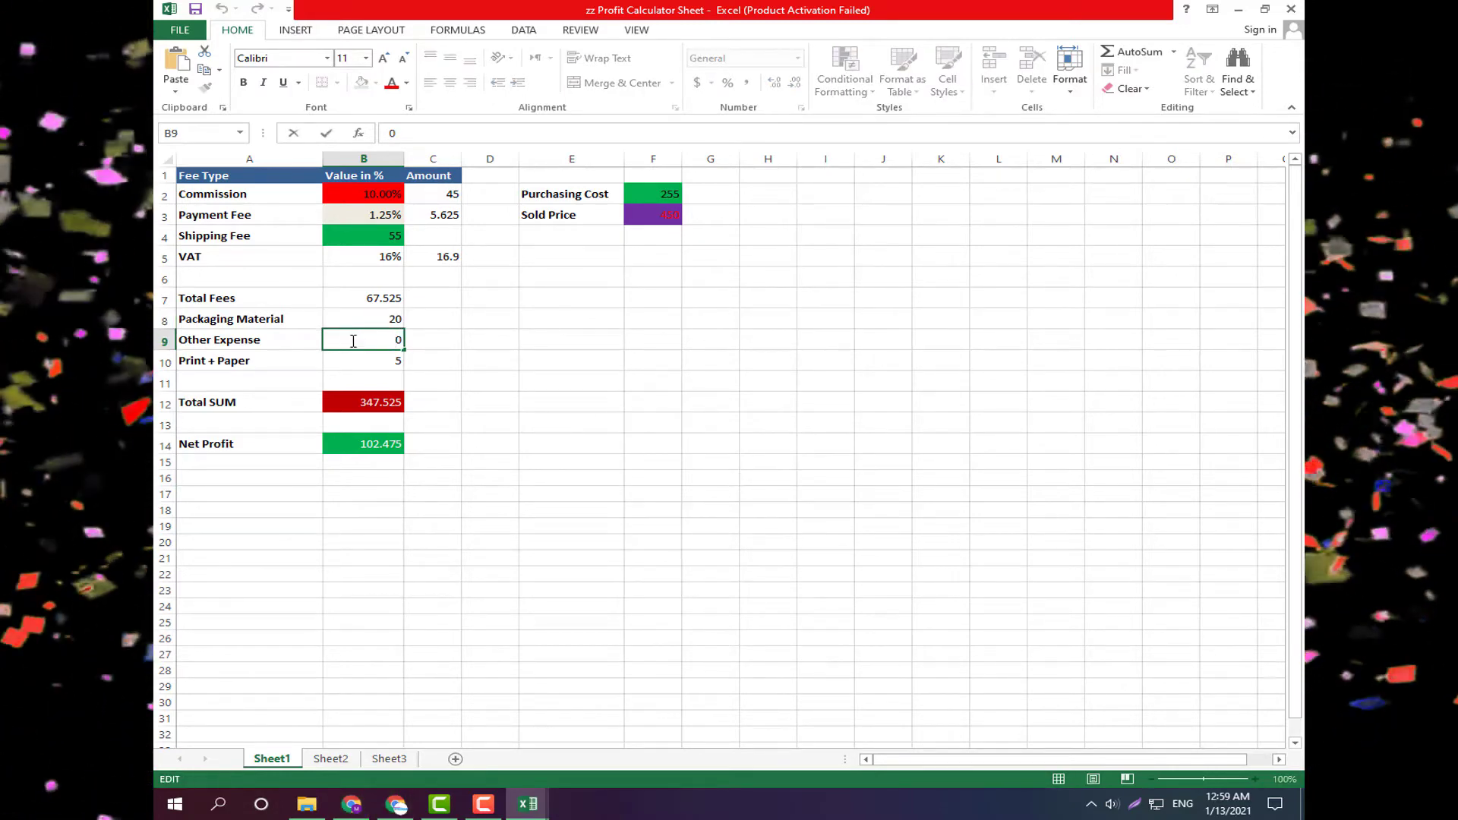
key("Delete")
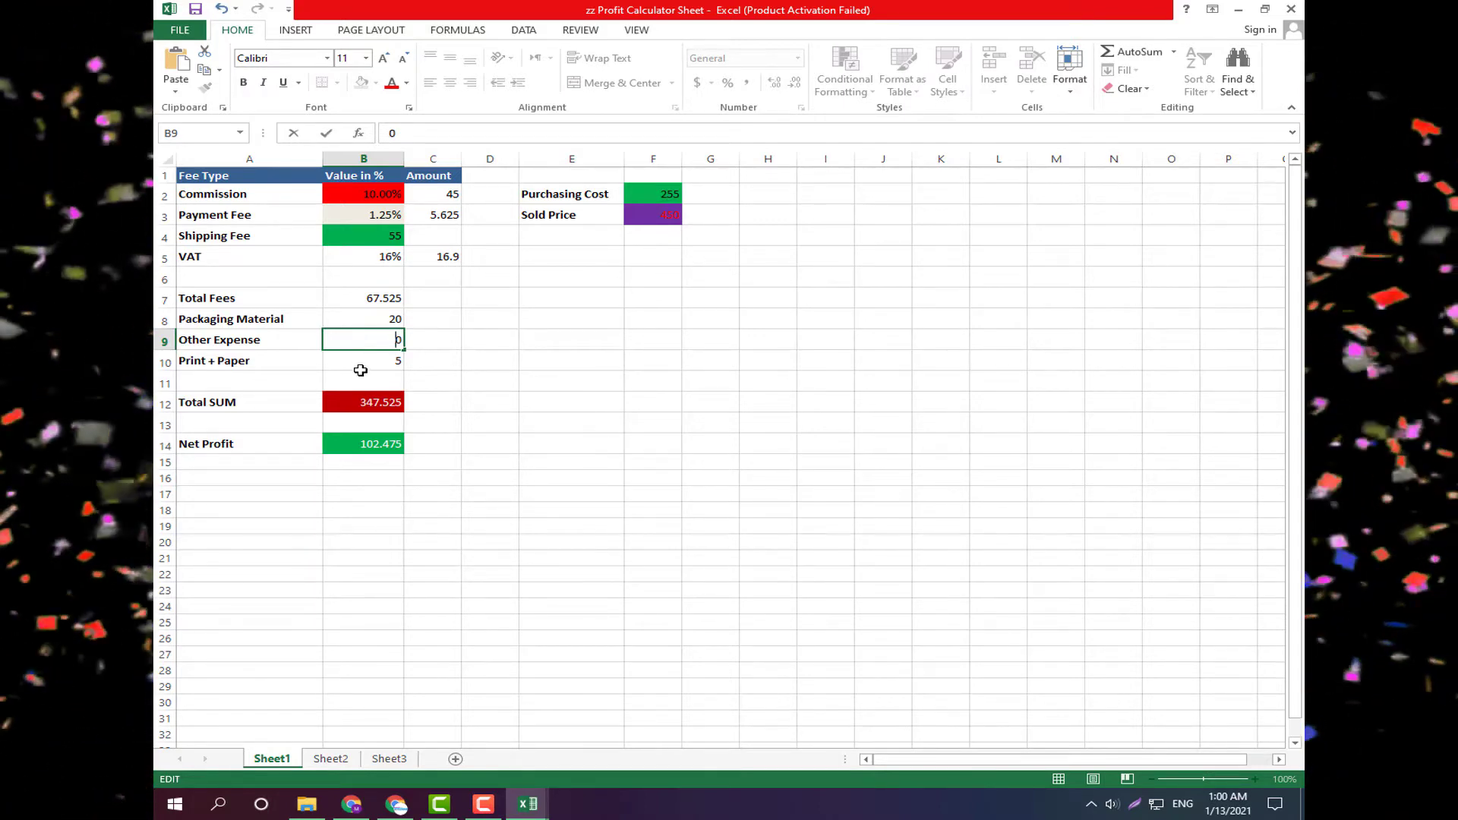
left_click(362, 367)
double_click(372, 363)
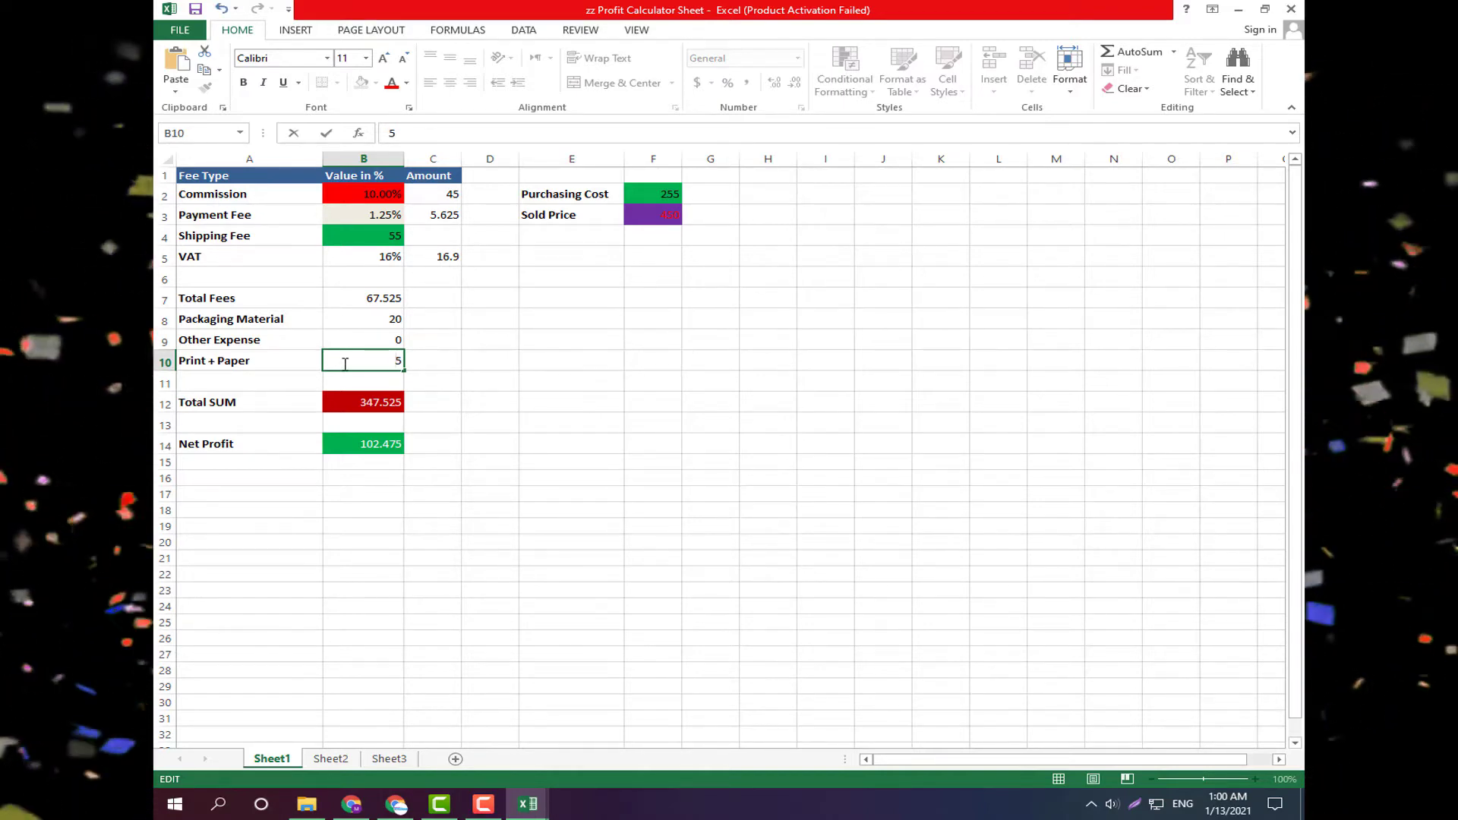
double_click(345, 363)
left_click(345, 364)
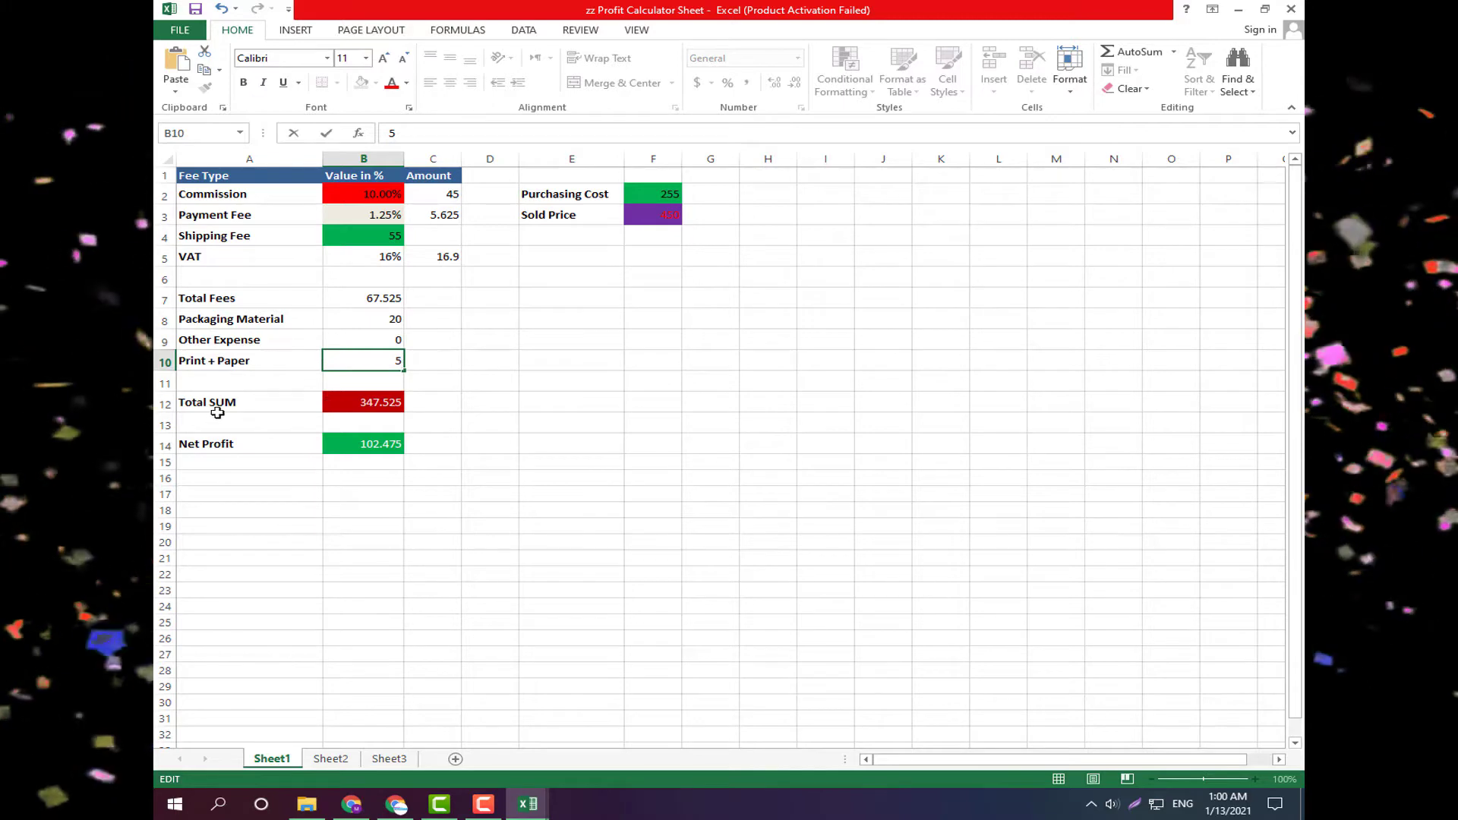
Examine the formulas behind Total SUM, Net Profit and the Commission, Payment Fee and VAT amounts in column C.
left_click(355, 402)
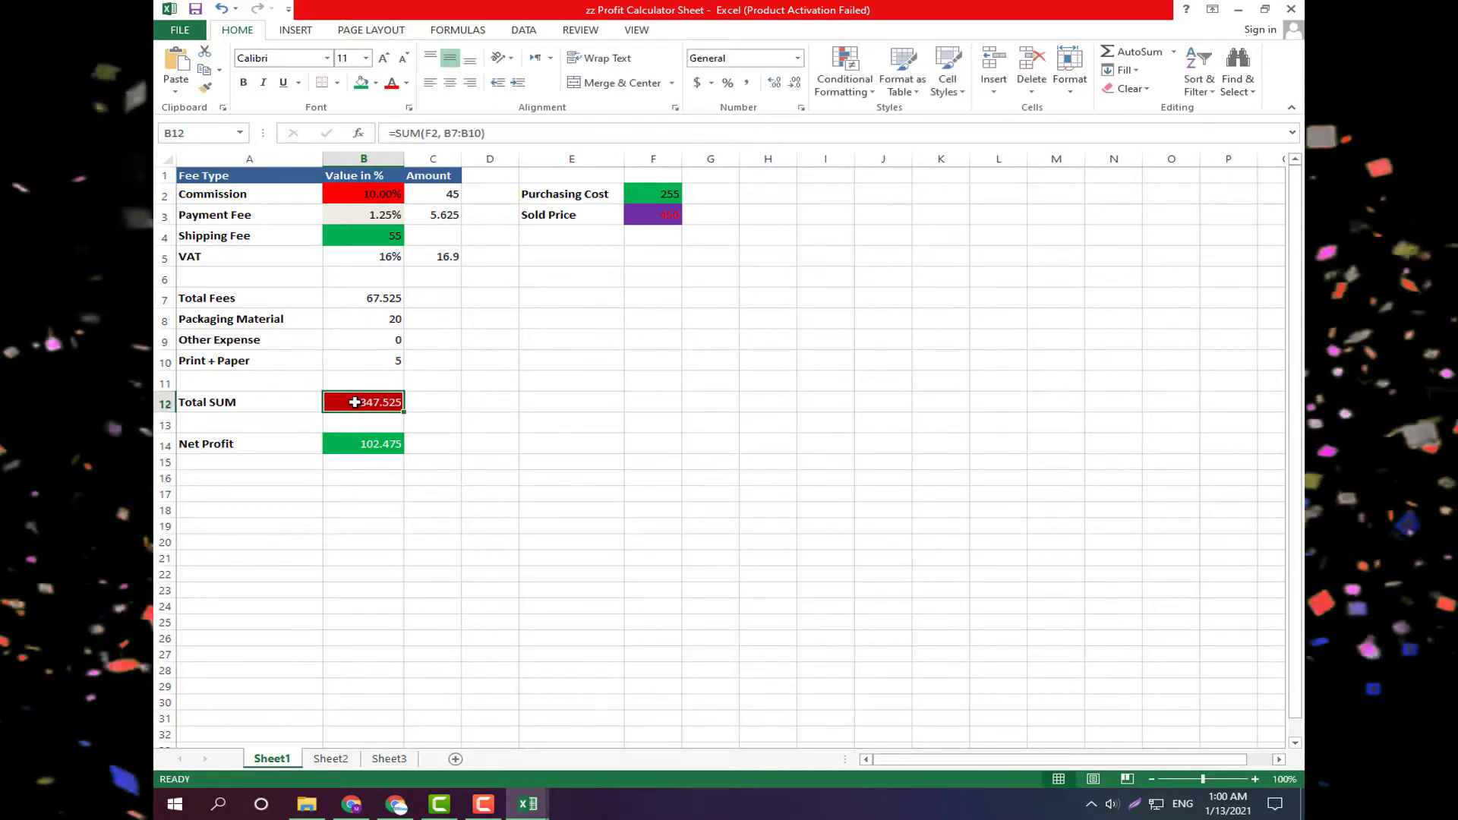
left_click(353, 447)
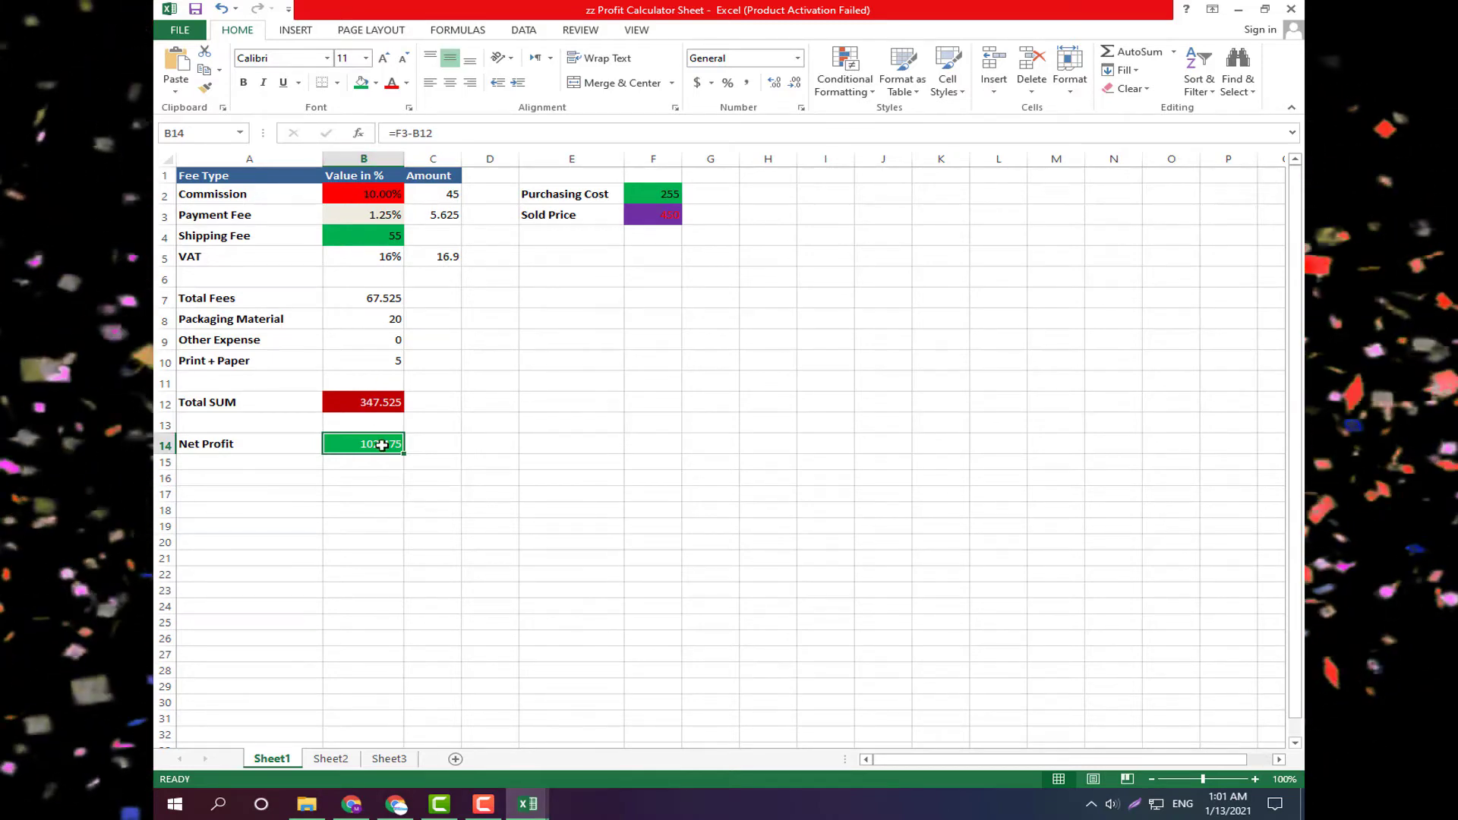
left_click(440, 196)
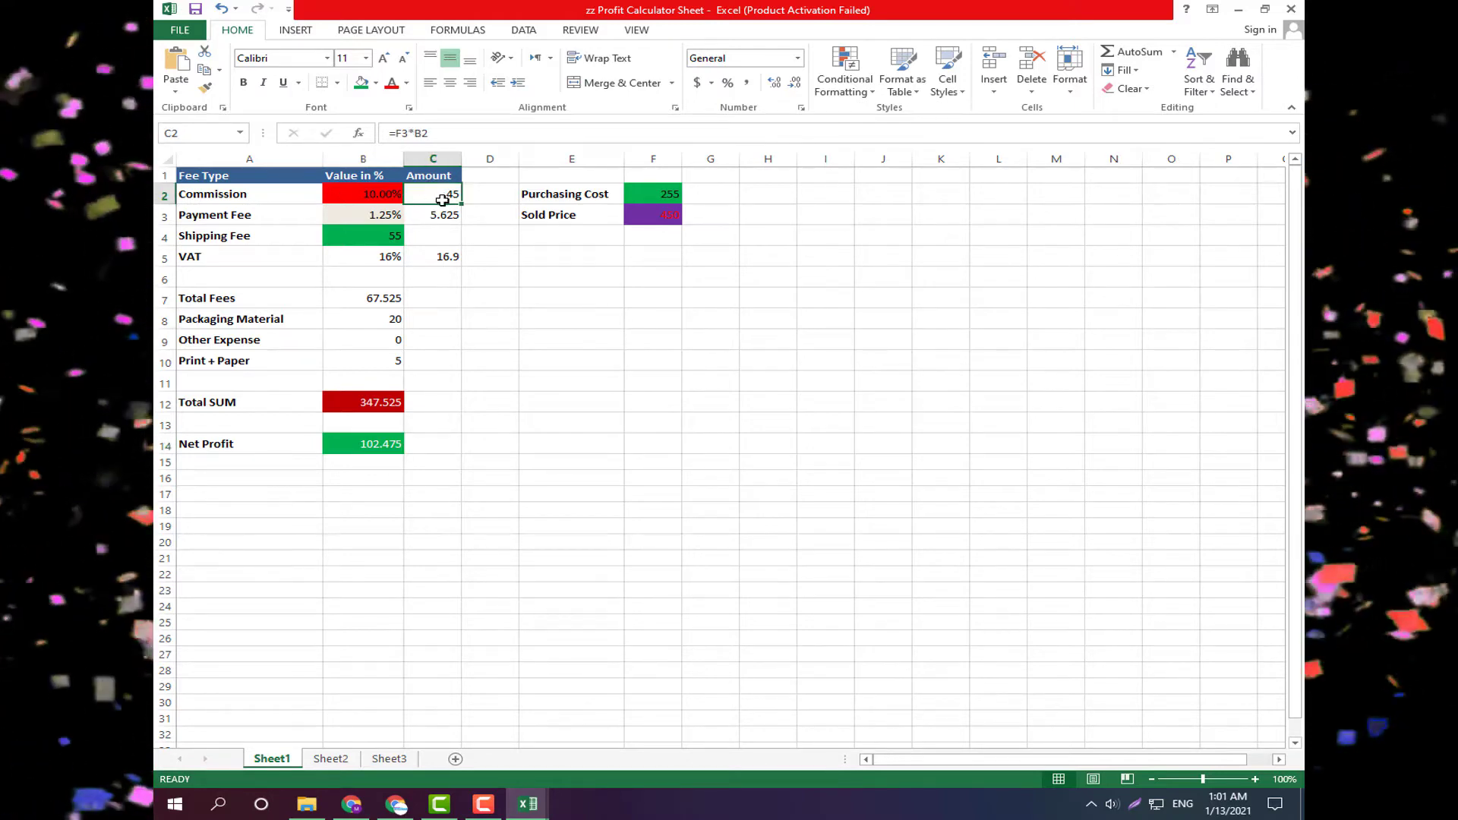
double_click(442, 197)
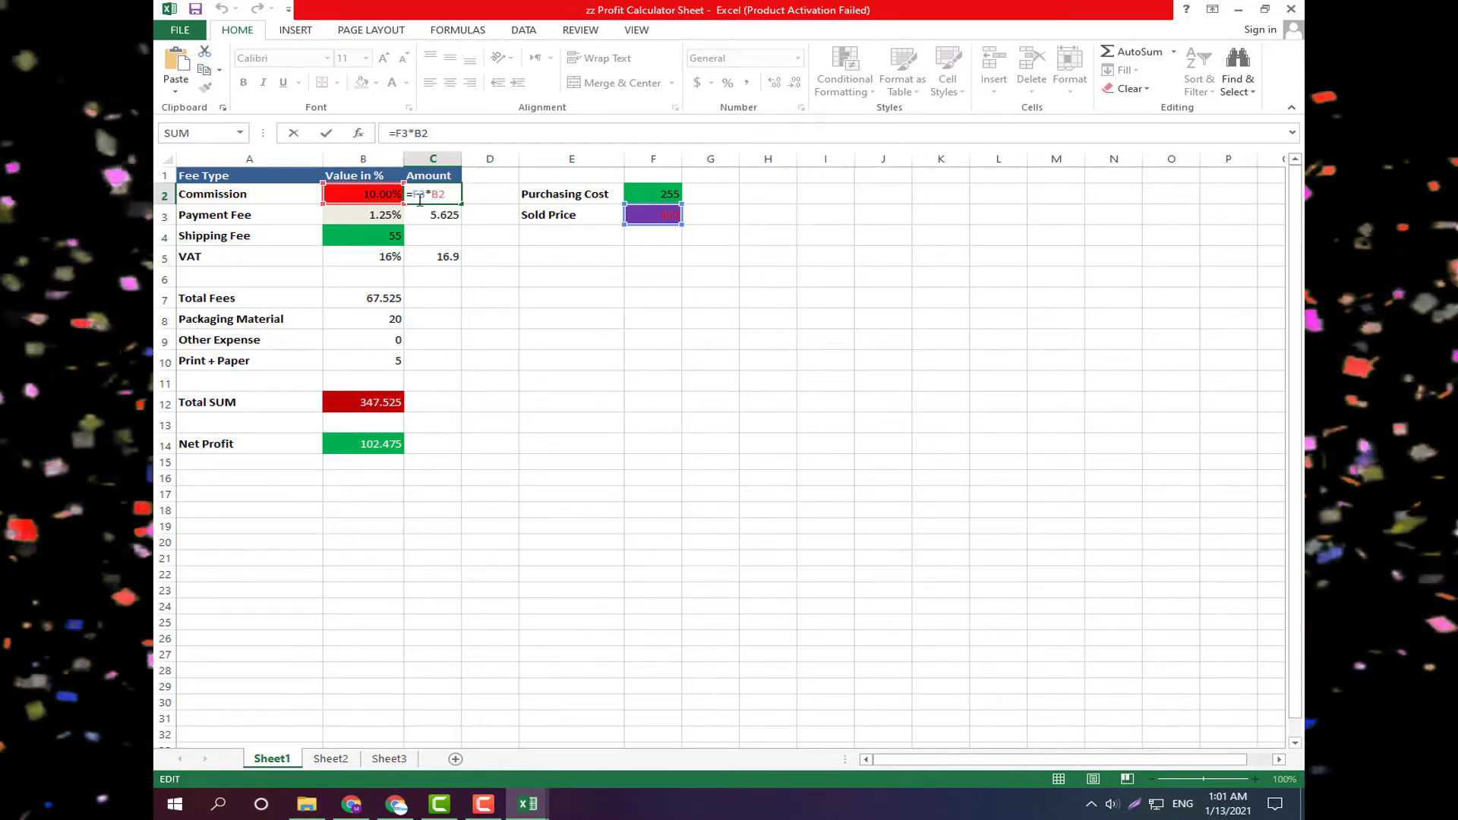
left_click(474, 232)
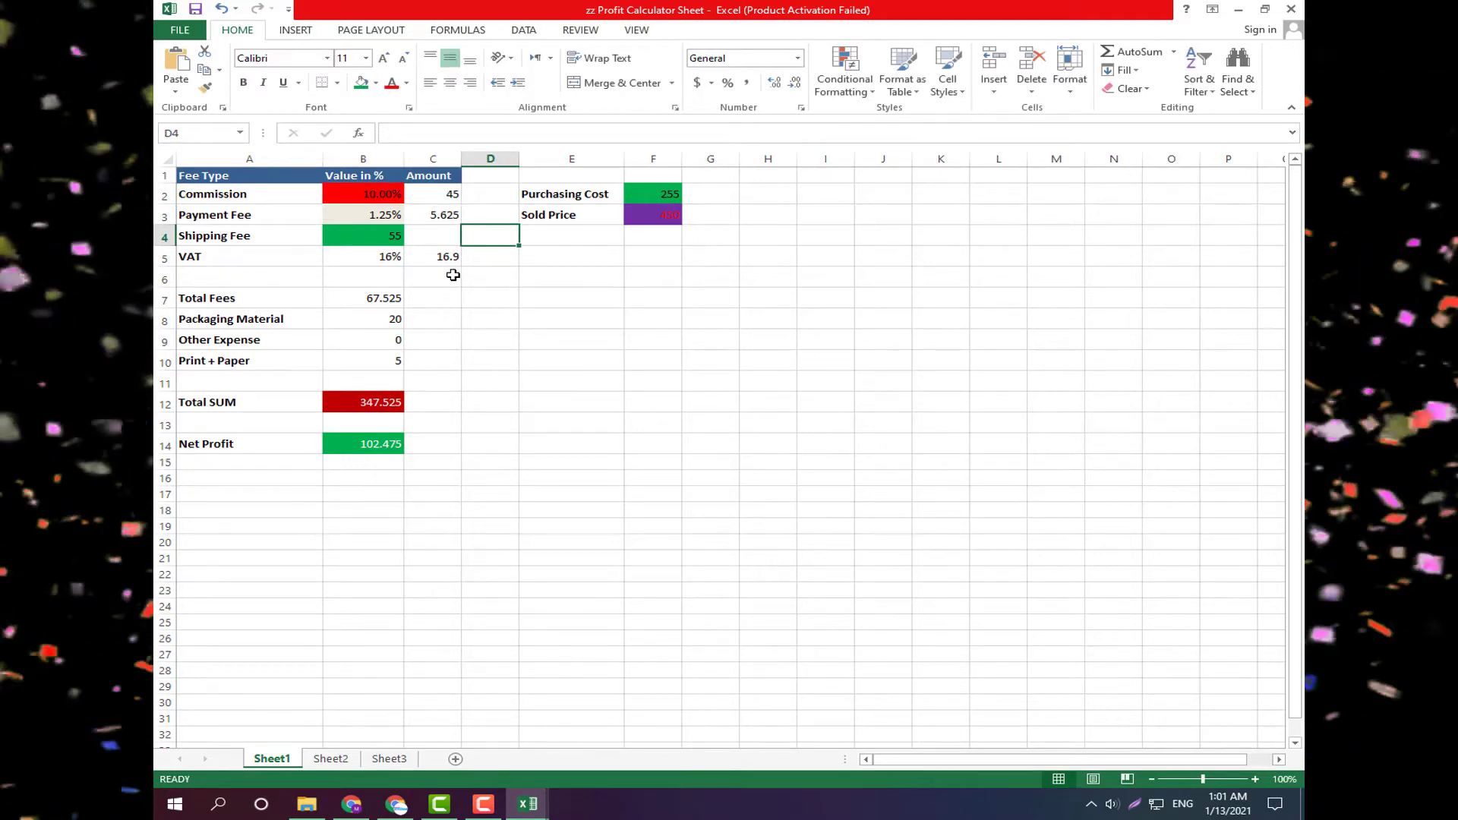
left_click(431, 194)
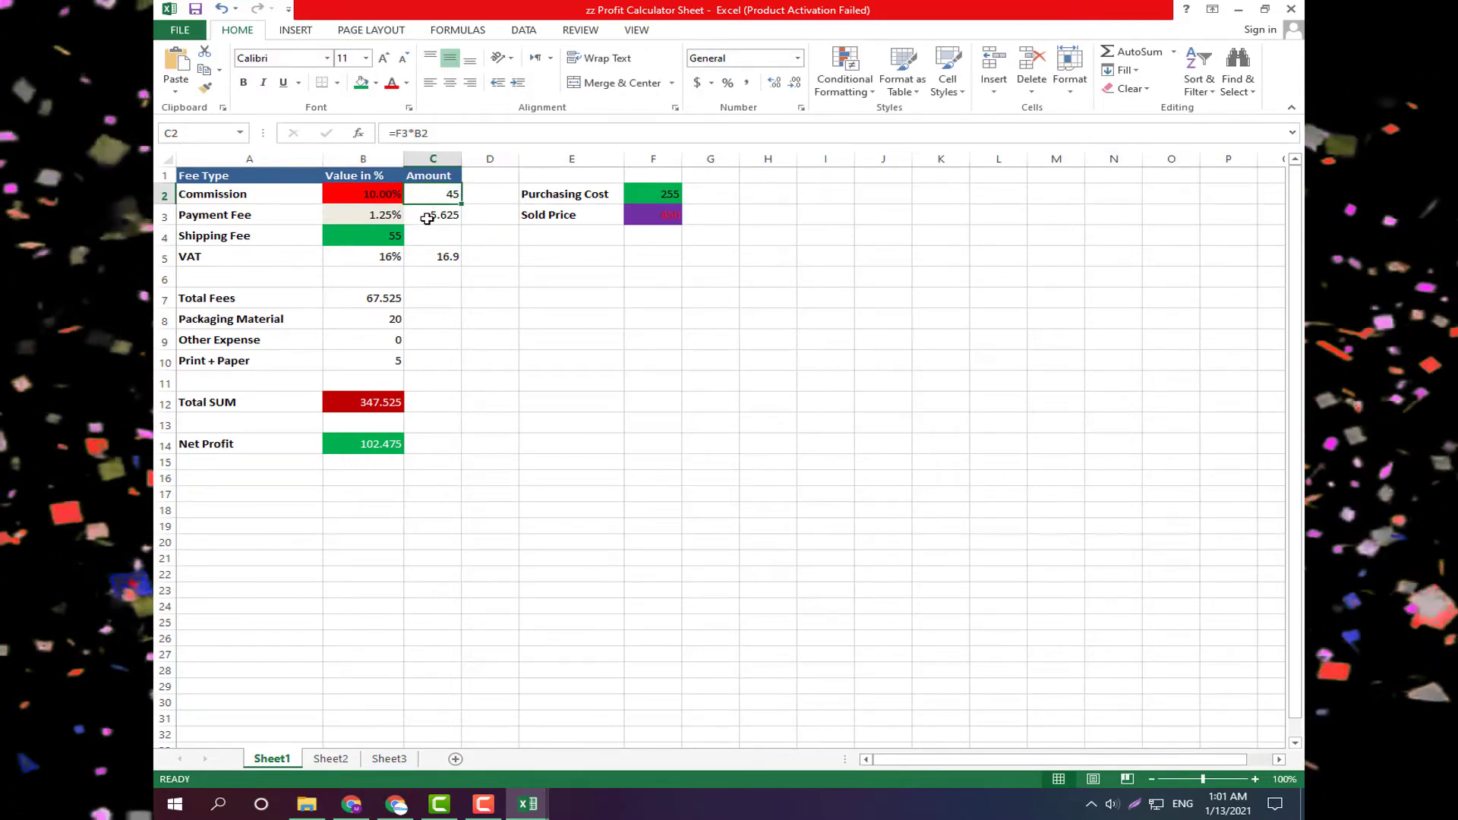
key("Down")
key("Down")
key("Down")
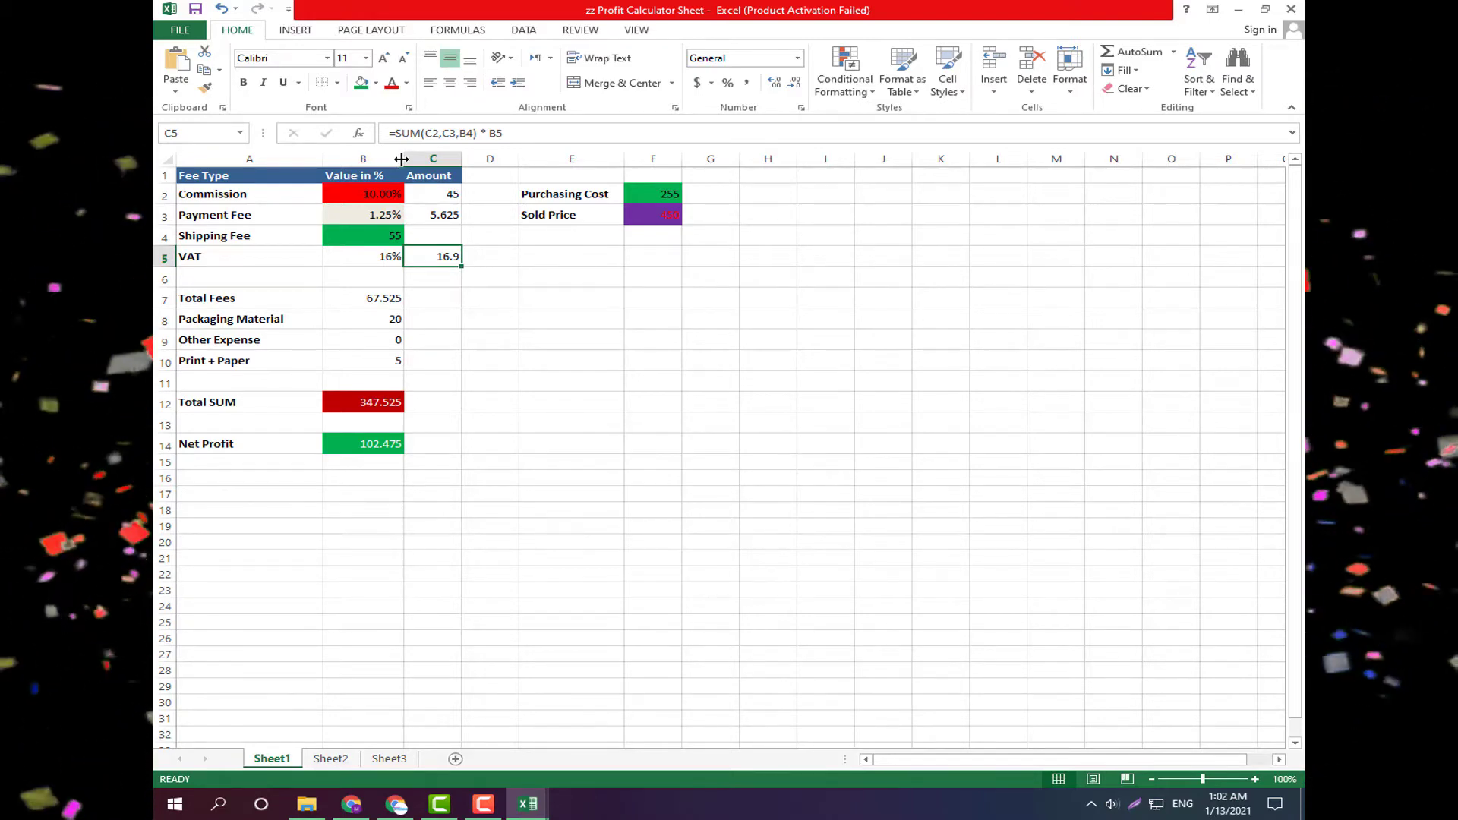
Widen columns B, C and F and narrow the empty column D of the calculator sheet.
left_click_drag(401, 159, 537, 161)
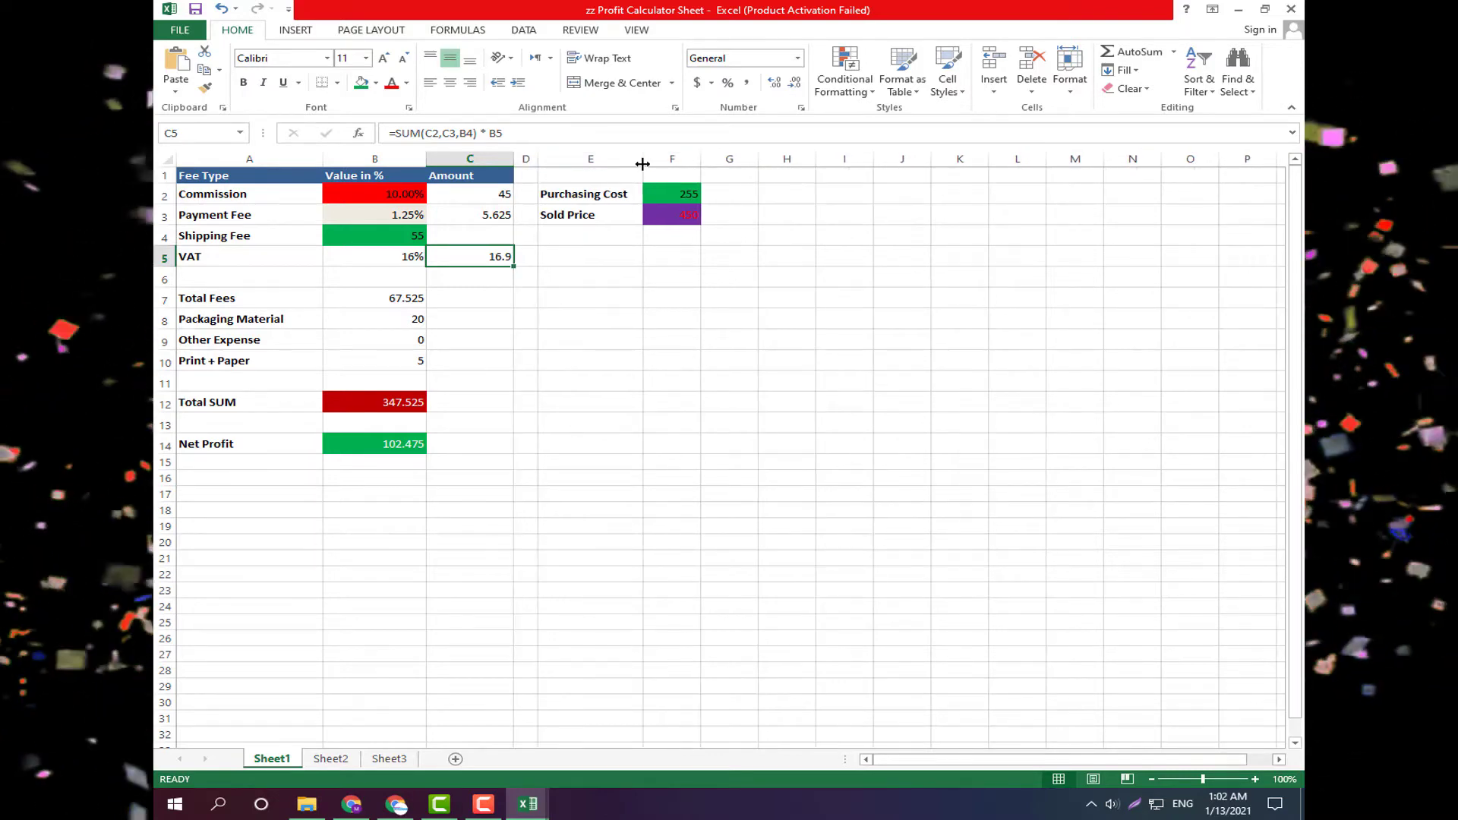
left_click_drag(643, 161, 741, 159)
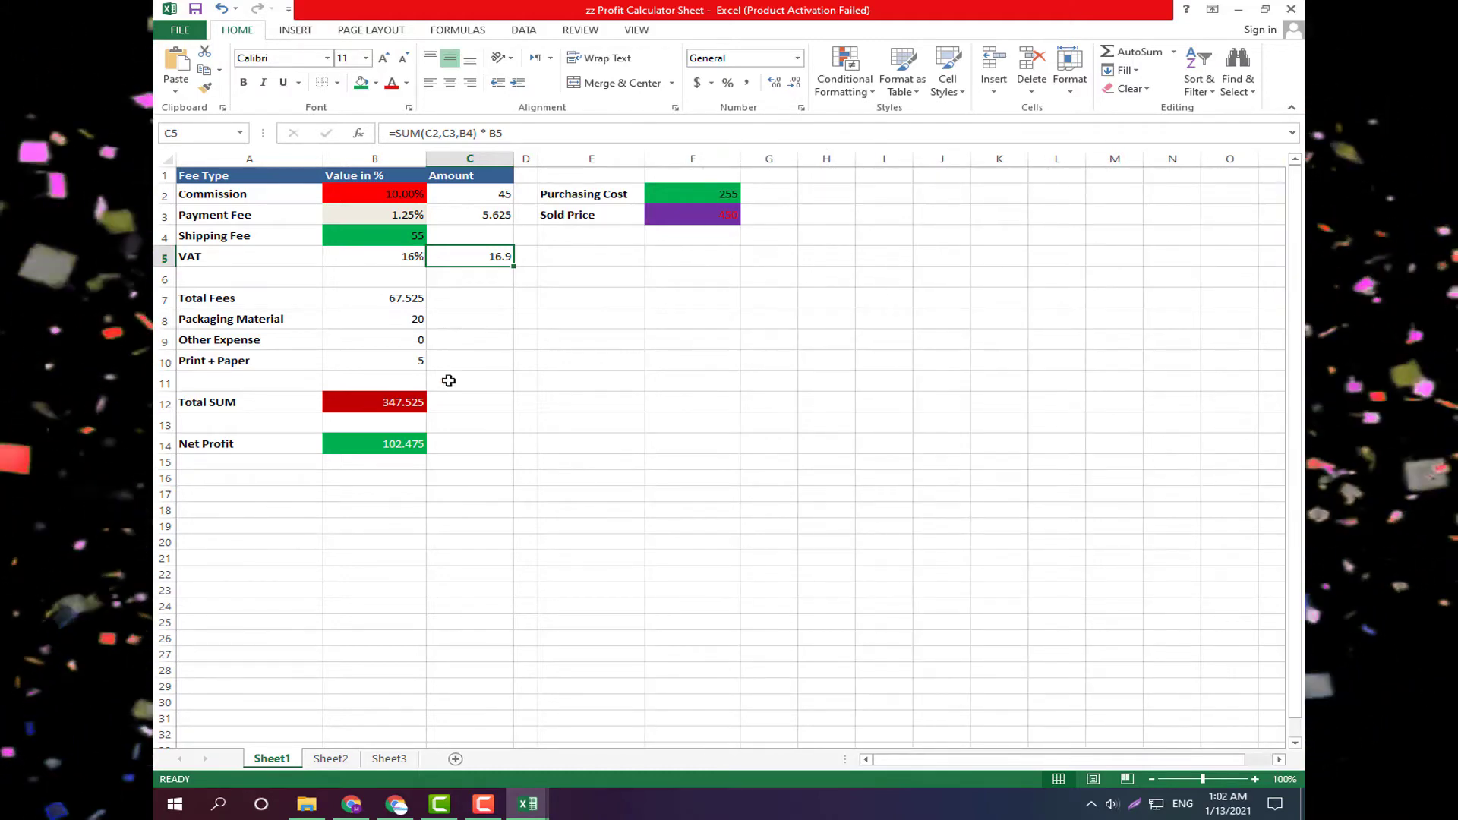
Examine the VAT formula in C5 and the Commission, Shipping Fee, Packaging Material and Print + Paper entries in column B.
double_click(478, 256)
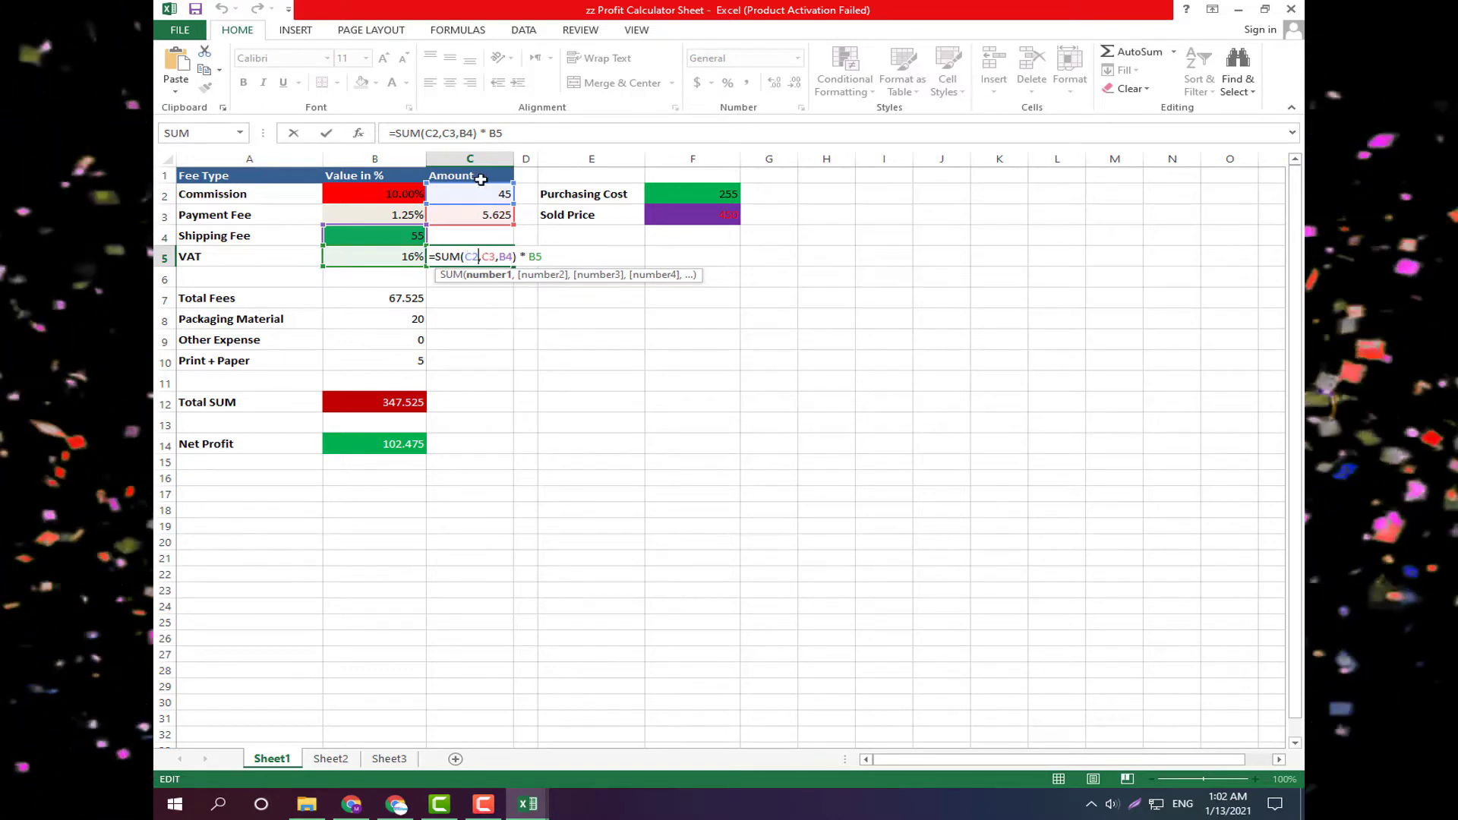
left_click(471, 323)
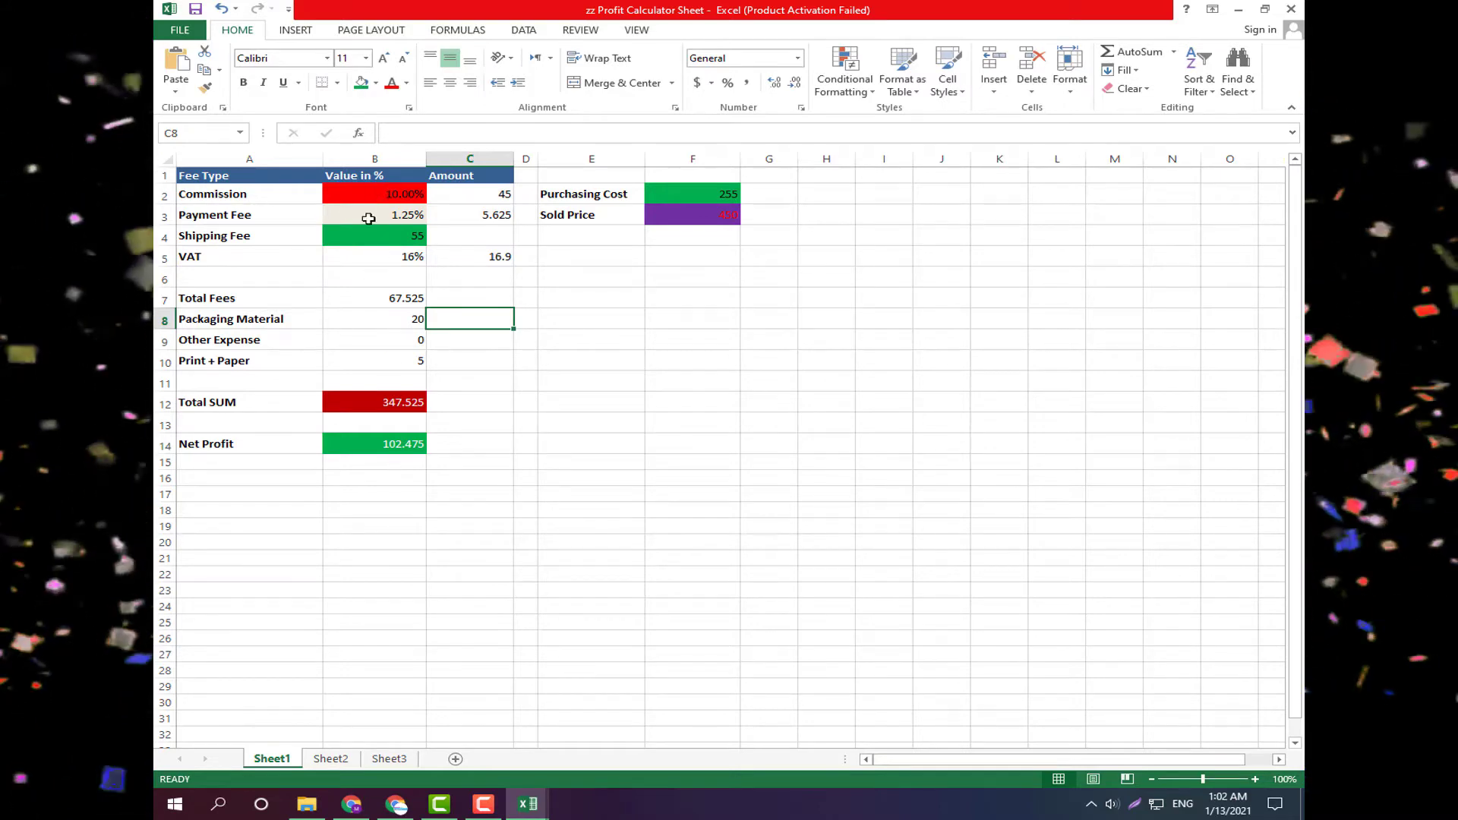
left_click(368, 194)
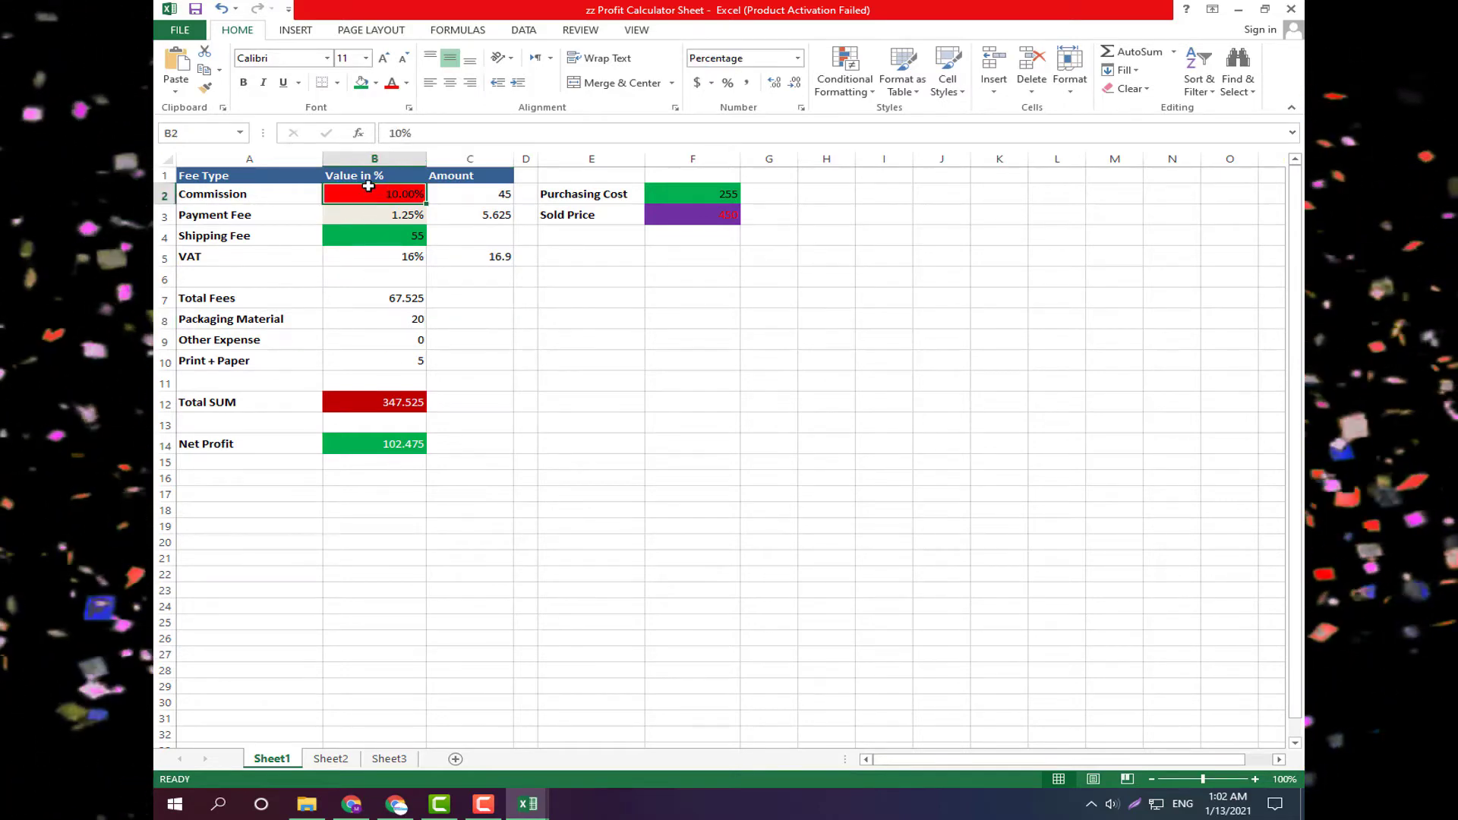
left_click(362, 238)
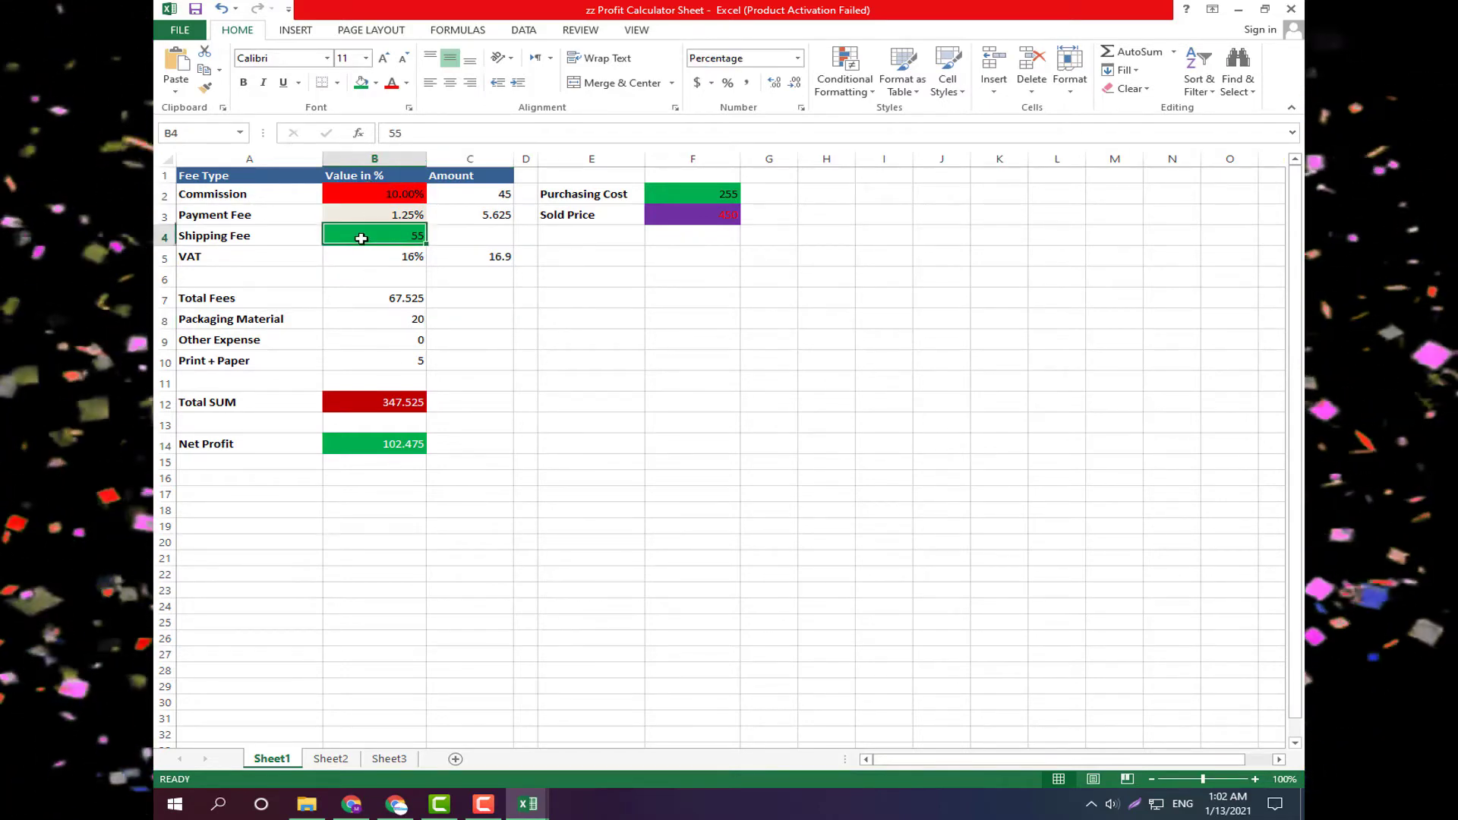
left_click(362, 318)
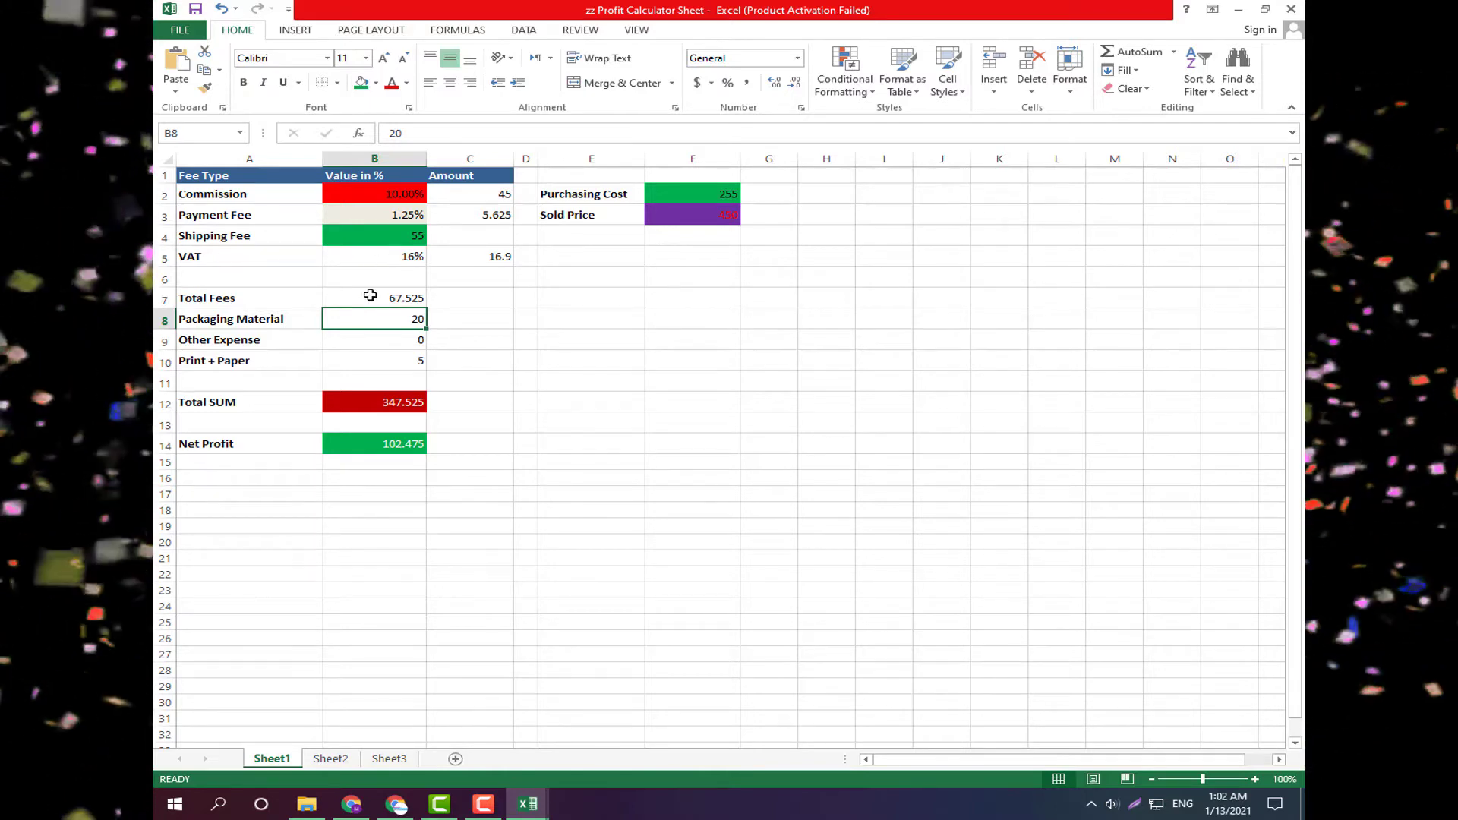
left_click(385, 364)
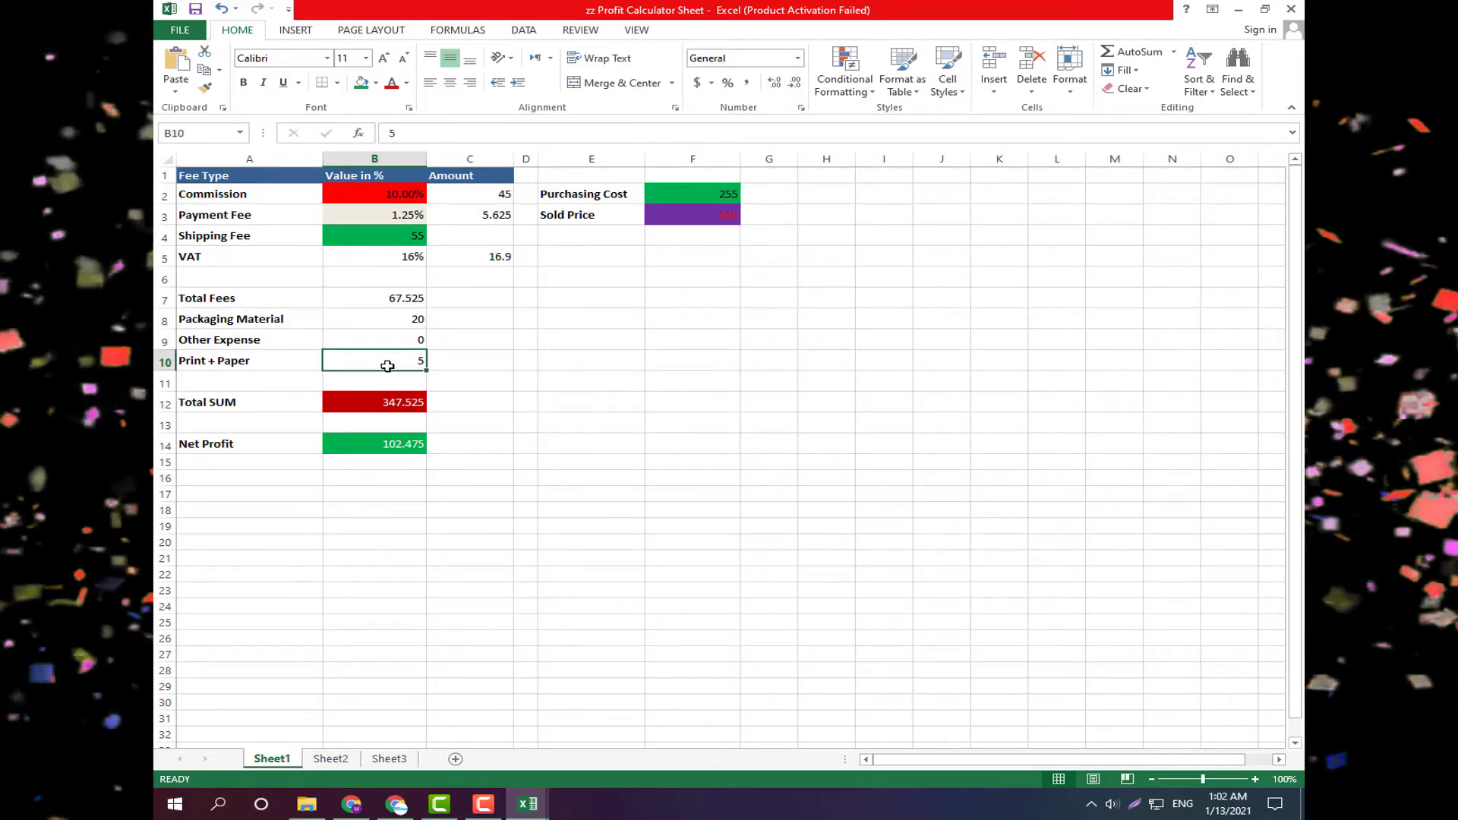
key("Up")
key("Up")
key("Up")
key("Up")
key("Up")
key("Up")
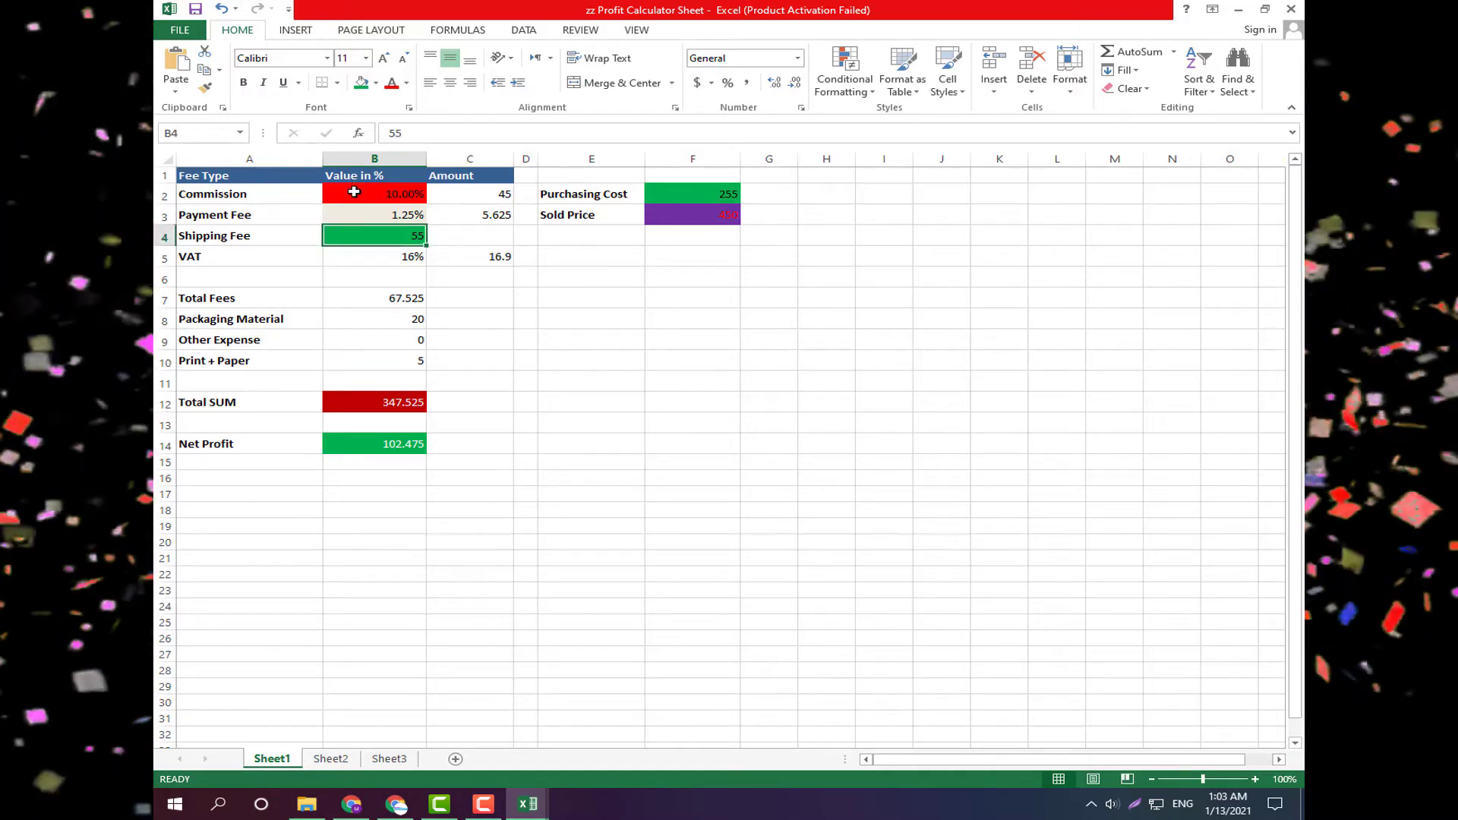
Fill the Commission cell B2 and the Shipping Fee cell B4 with yellow.
double_click(354, 192)
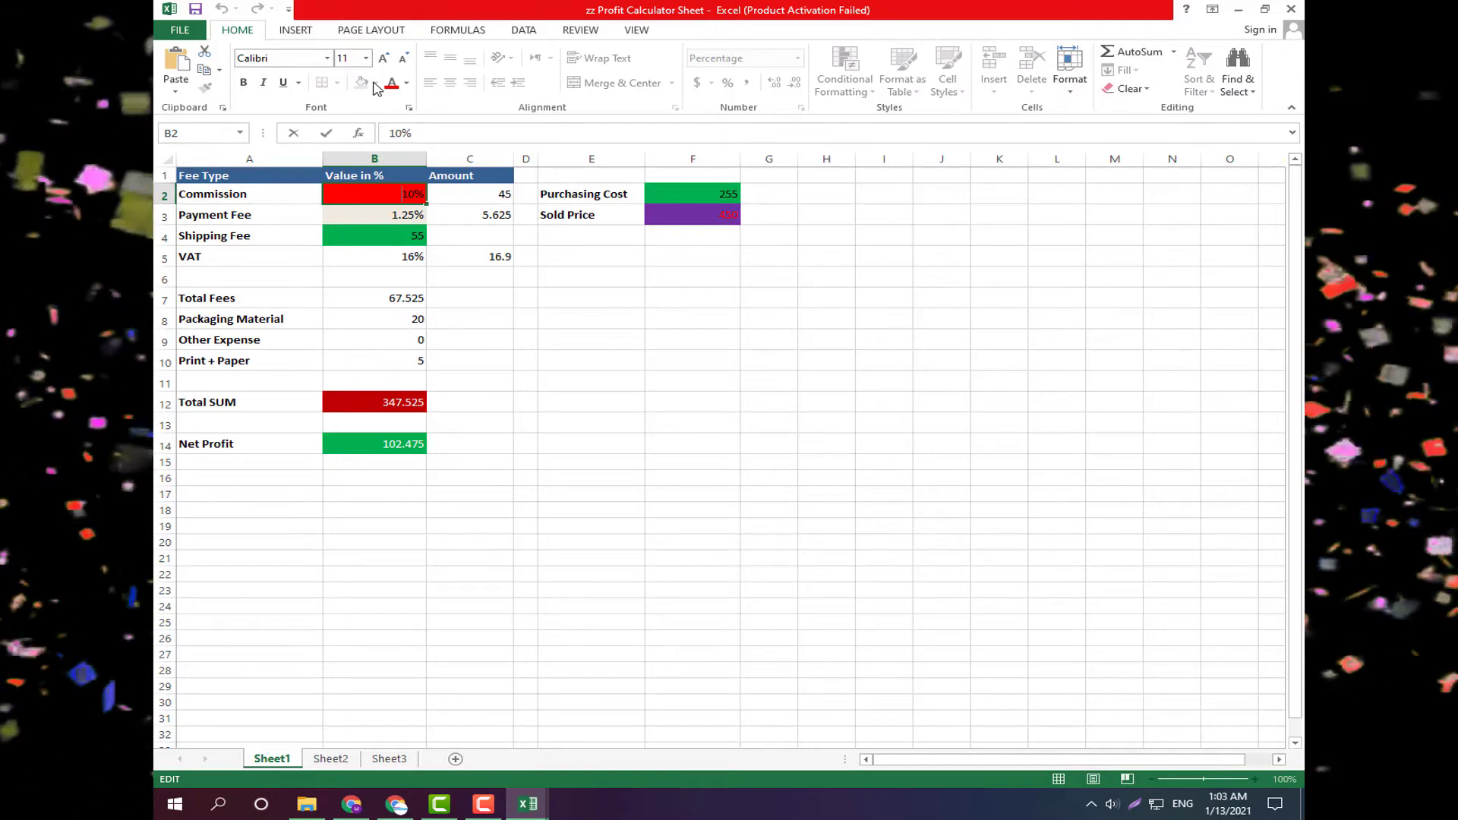
key("Return")
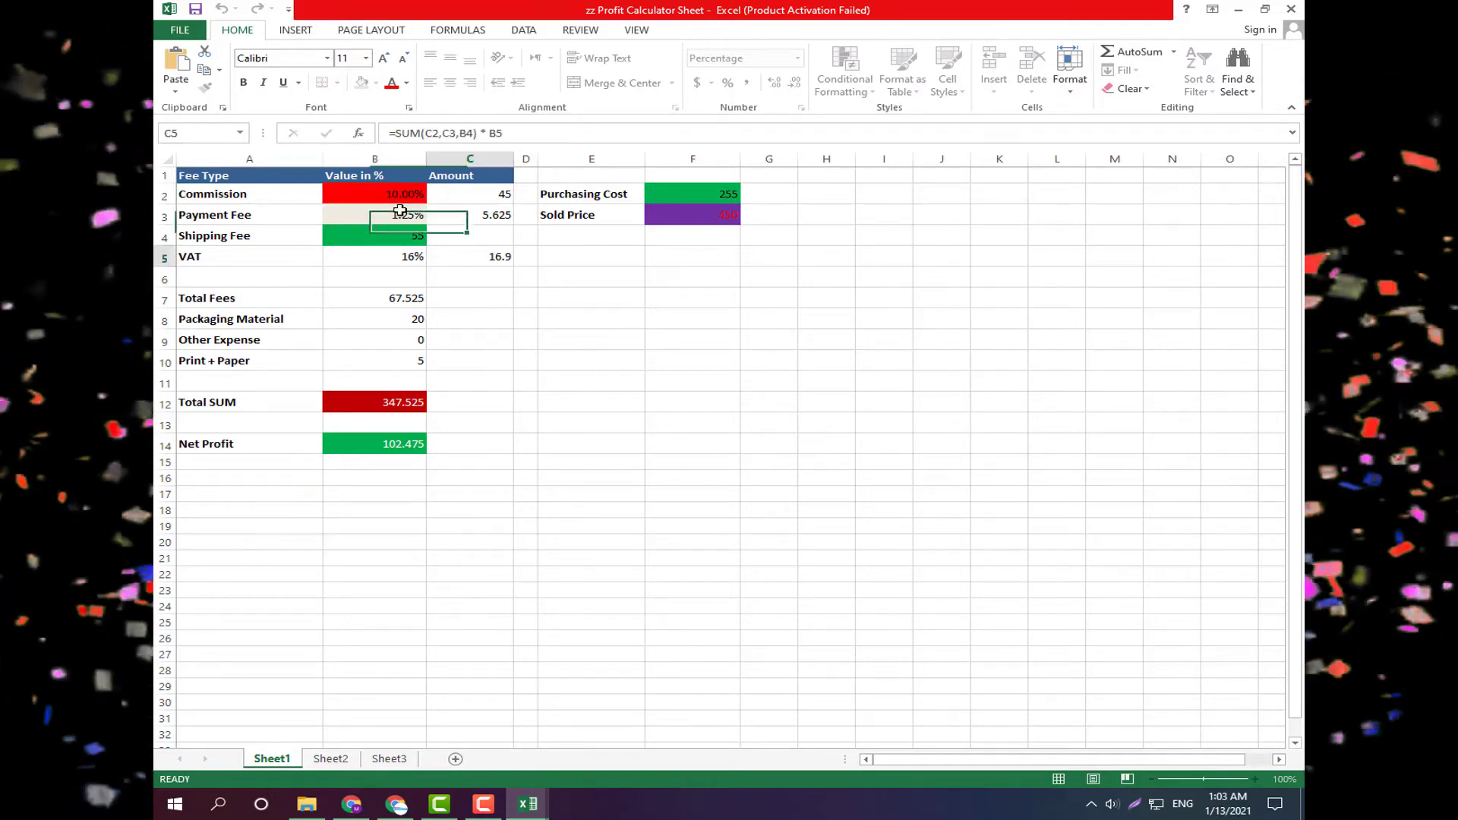
key("Up")
left_click(376, 83)
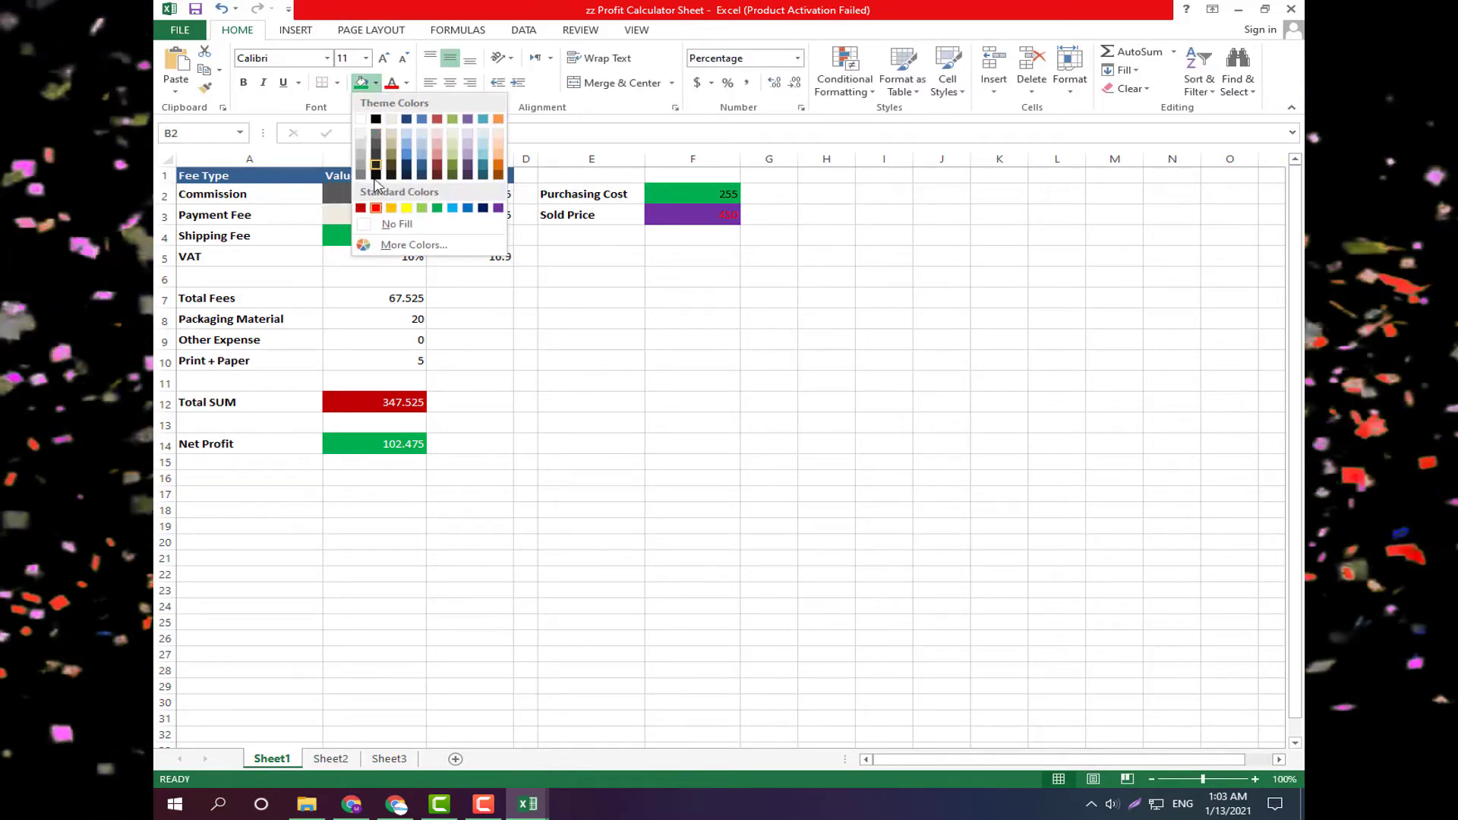
left_click(403, 212)
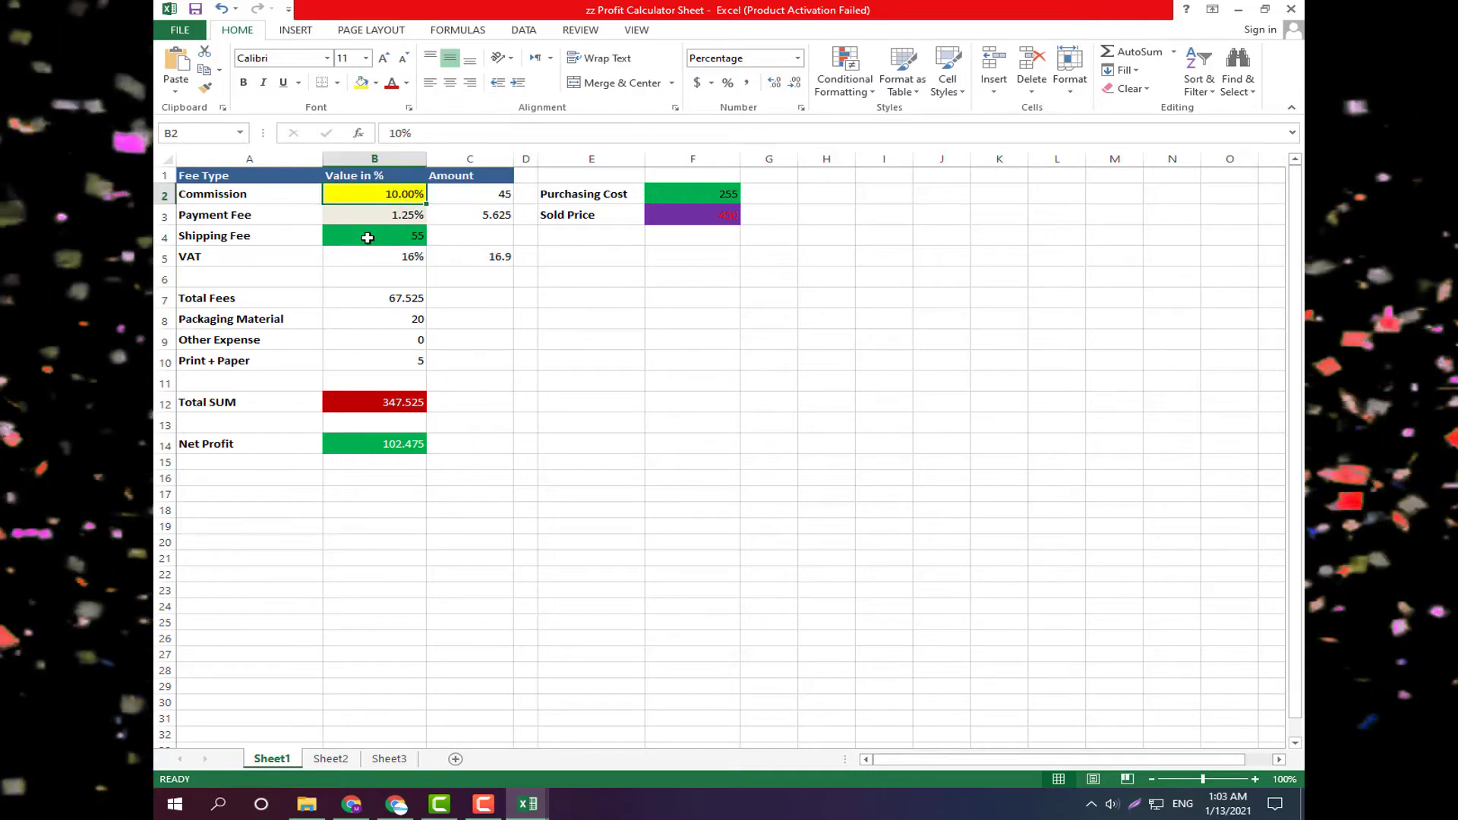
left_click(367, 238)
left_click(375, 83)
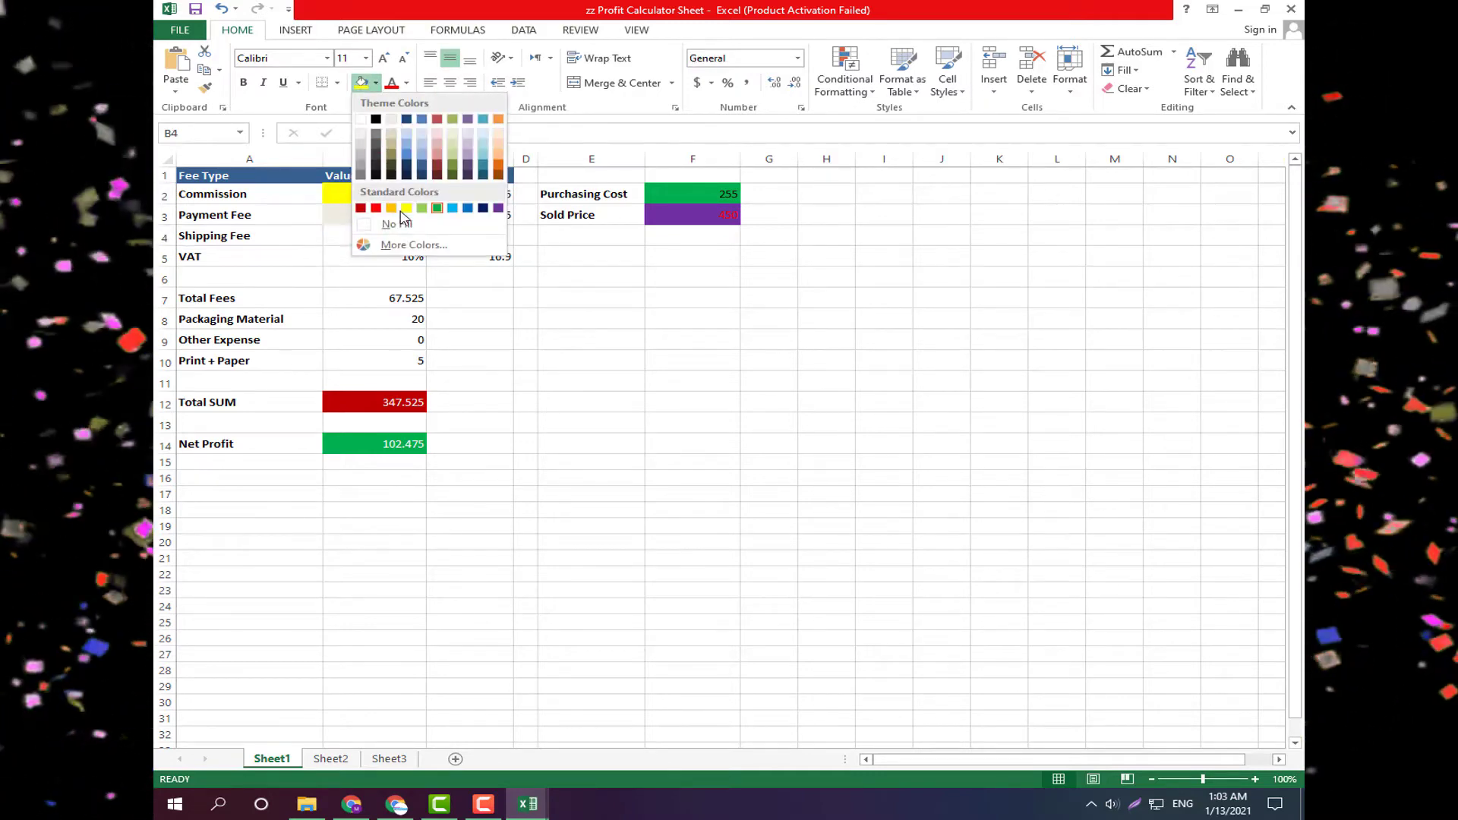
left_click(406, 208)
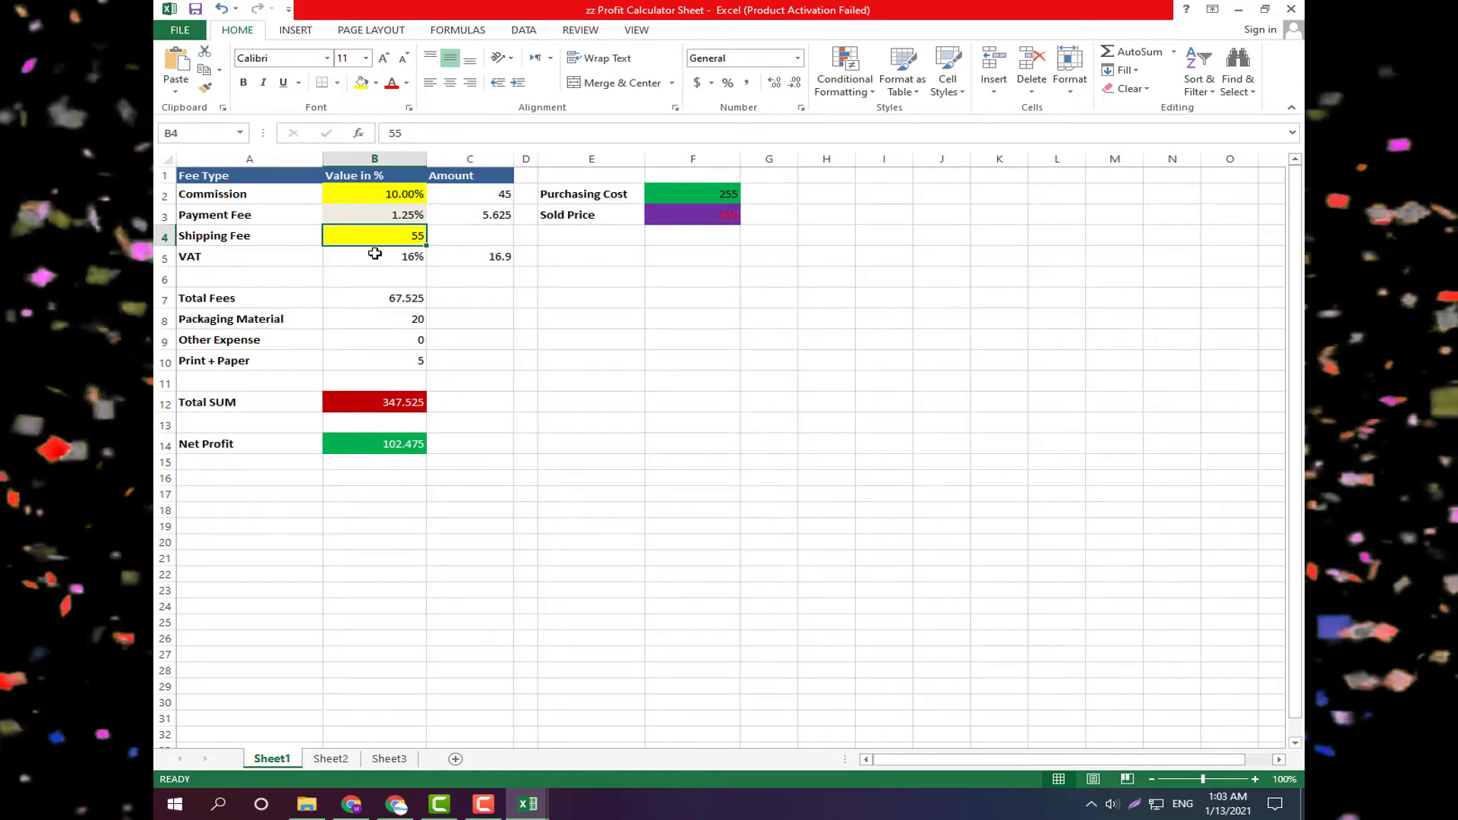
Fill the Packaging Material cell B8 and the Print + Paper cell B10 with yellow.
left_click(378, 318)
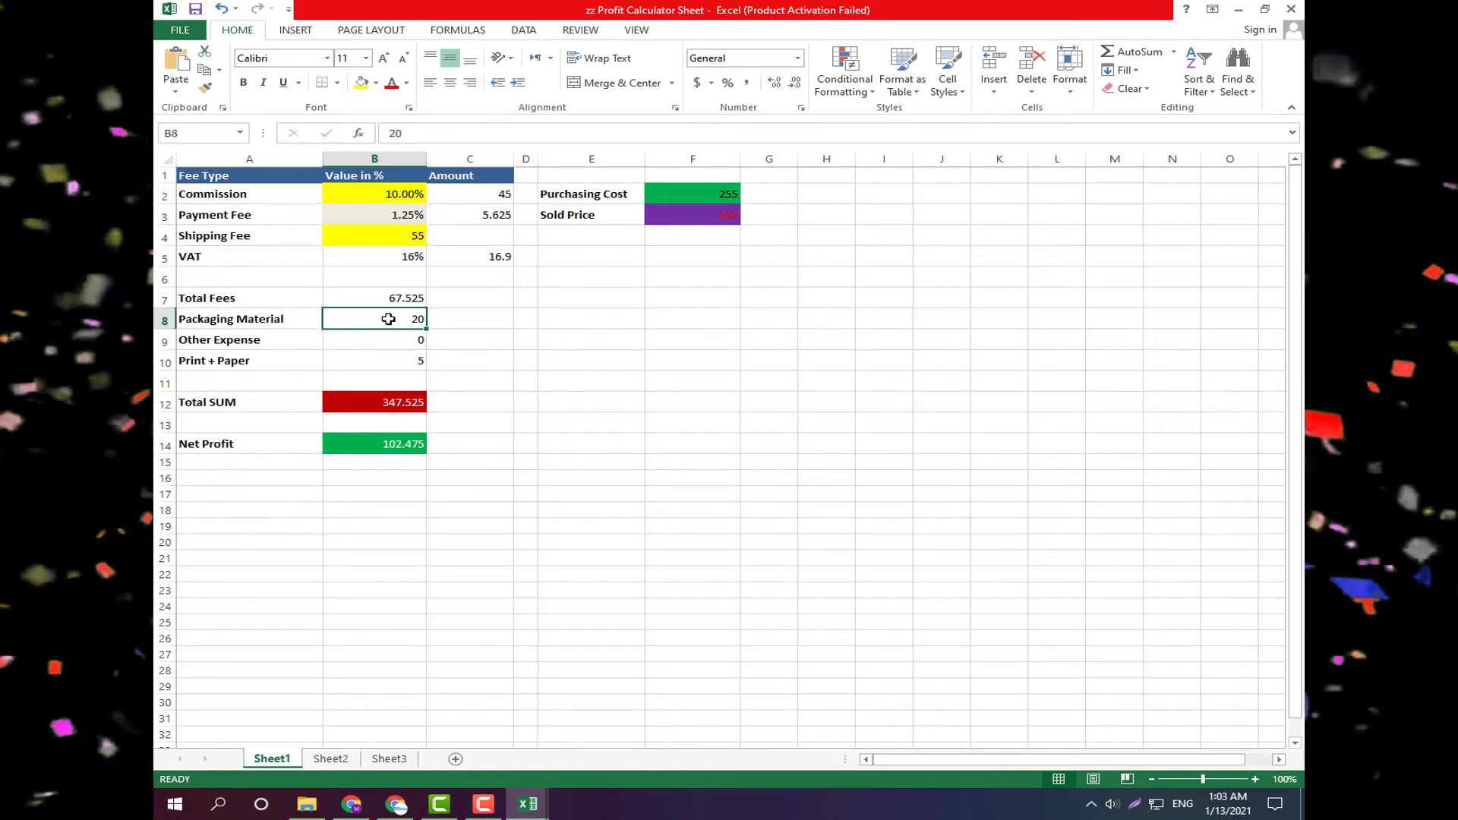
left_click(375, 82)
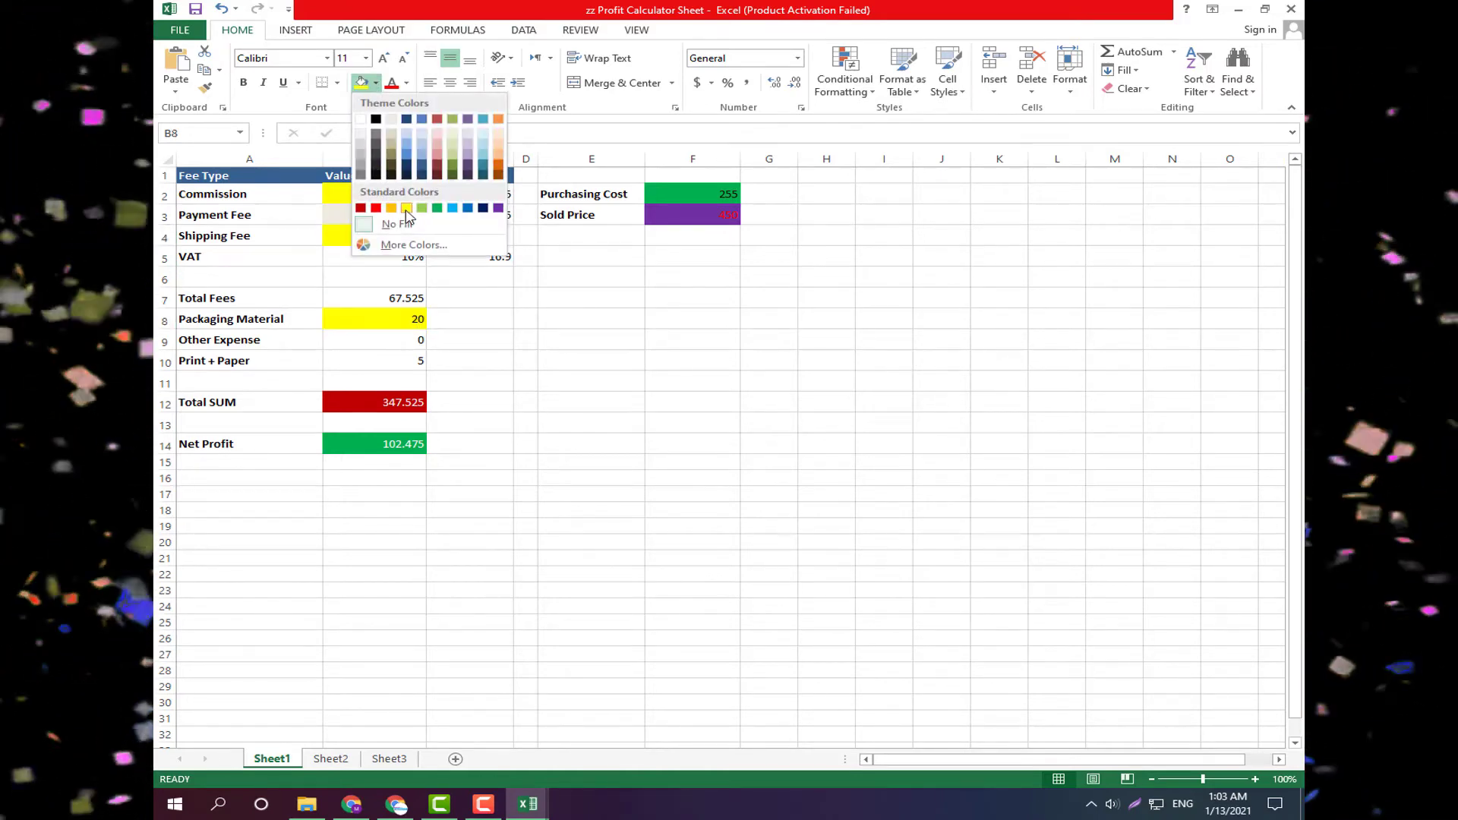
left_click(407, 209)
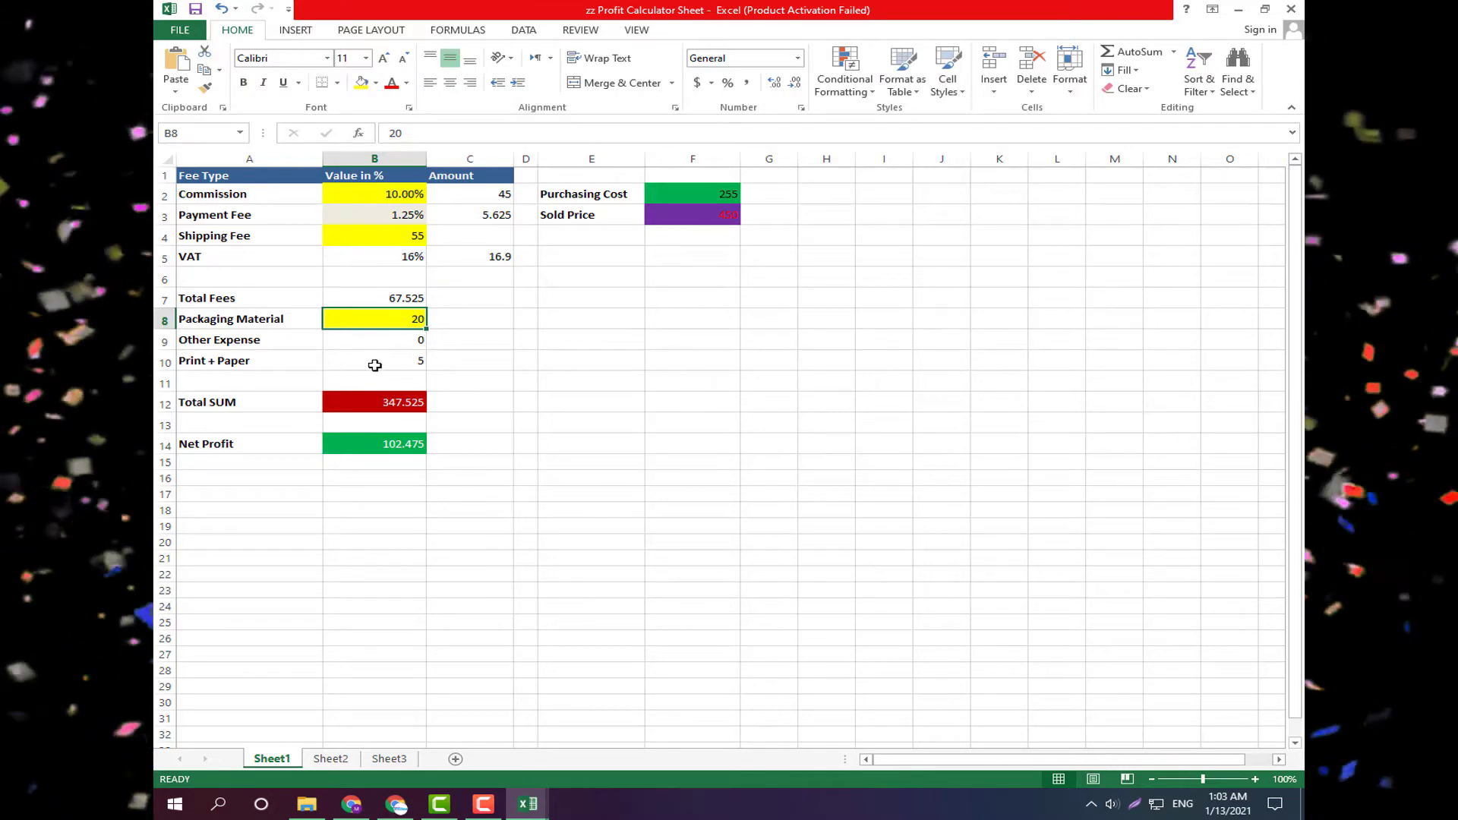
left_click(376, 362)
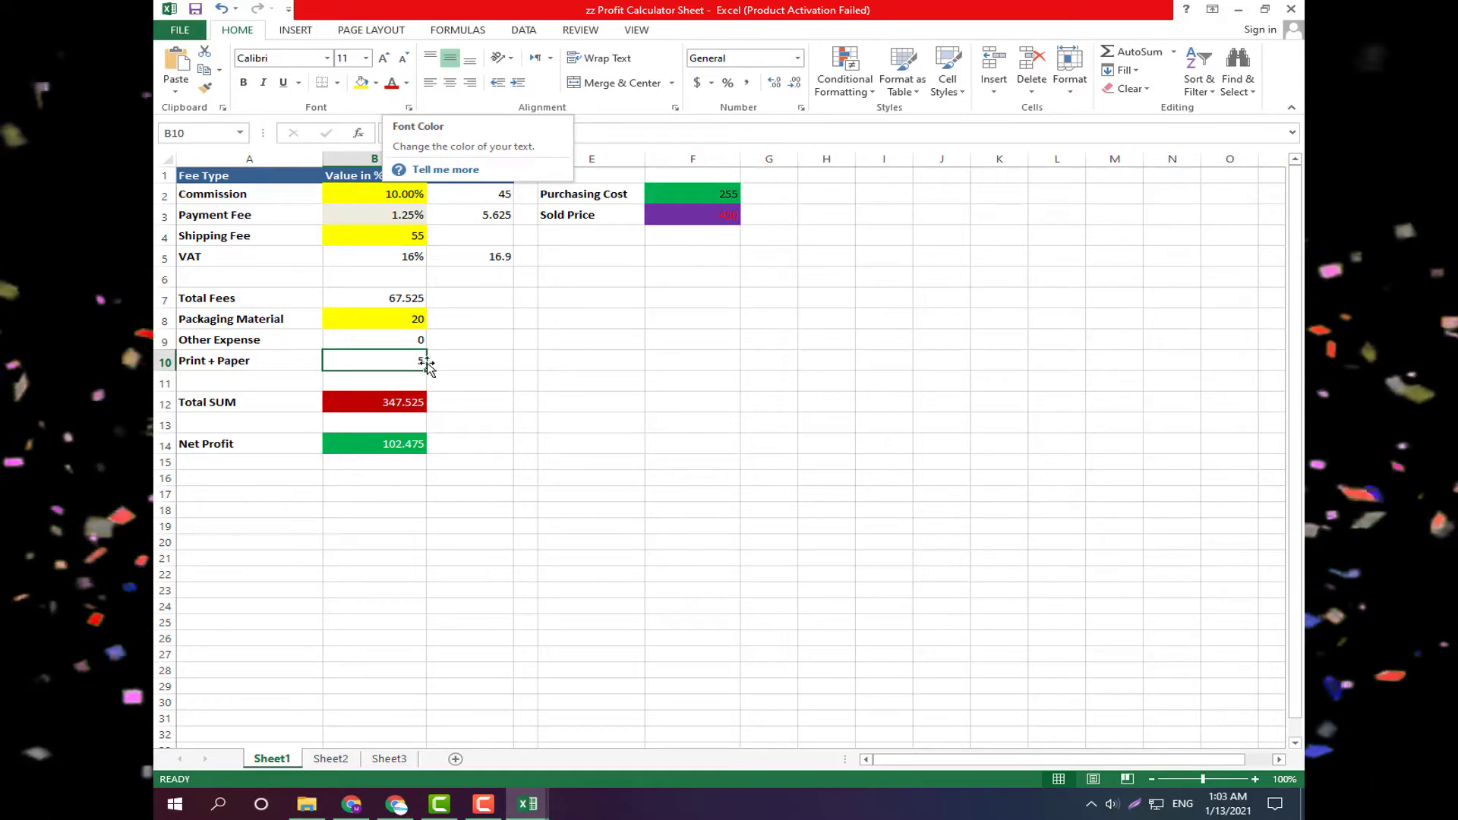
left_click(376, 83)
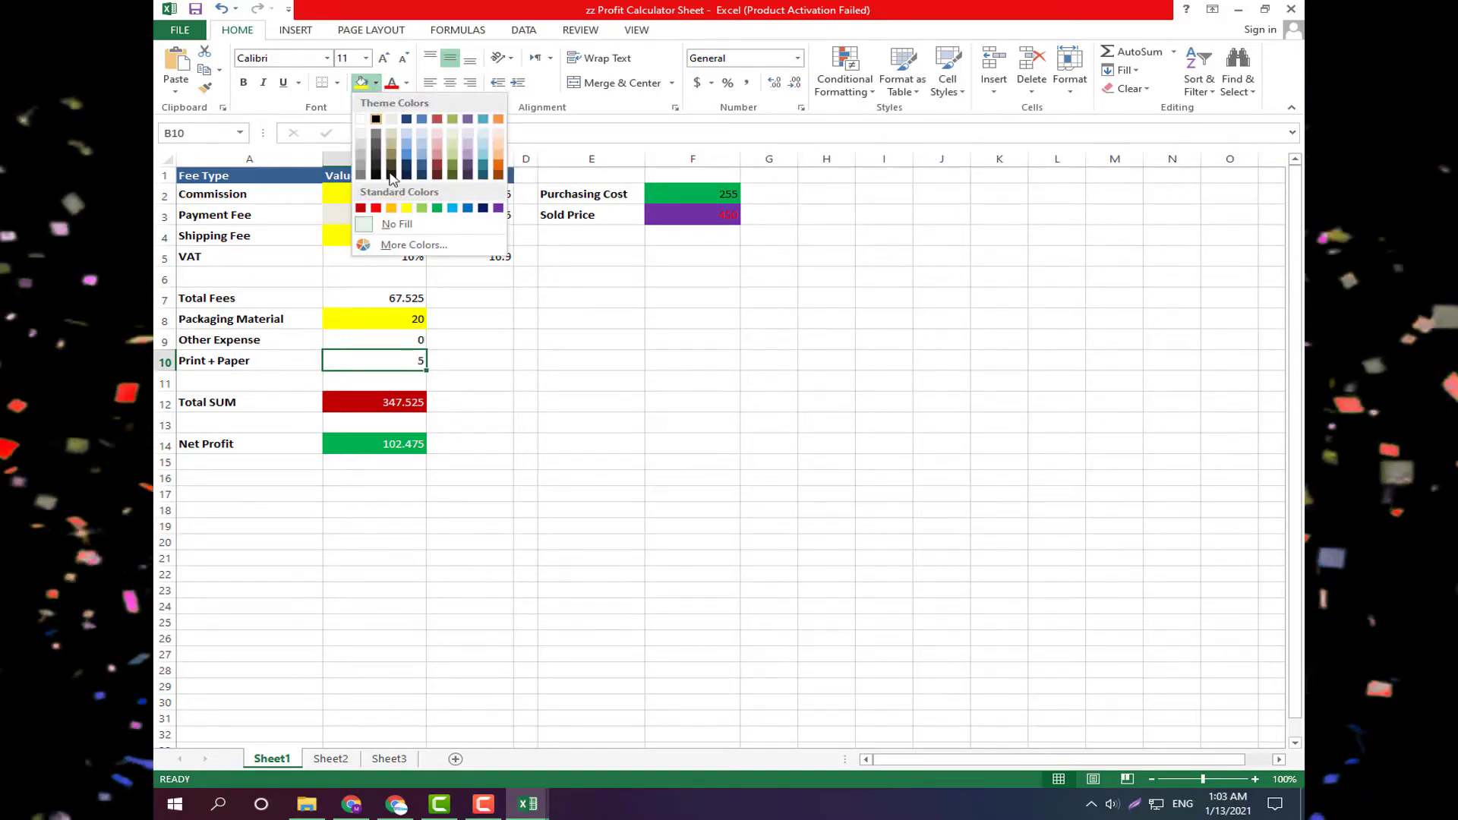
left_click(406, 208)
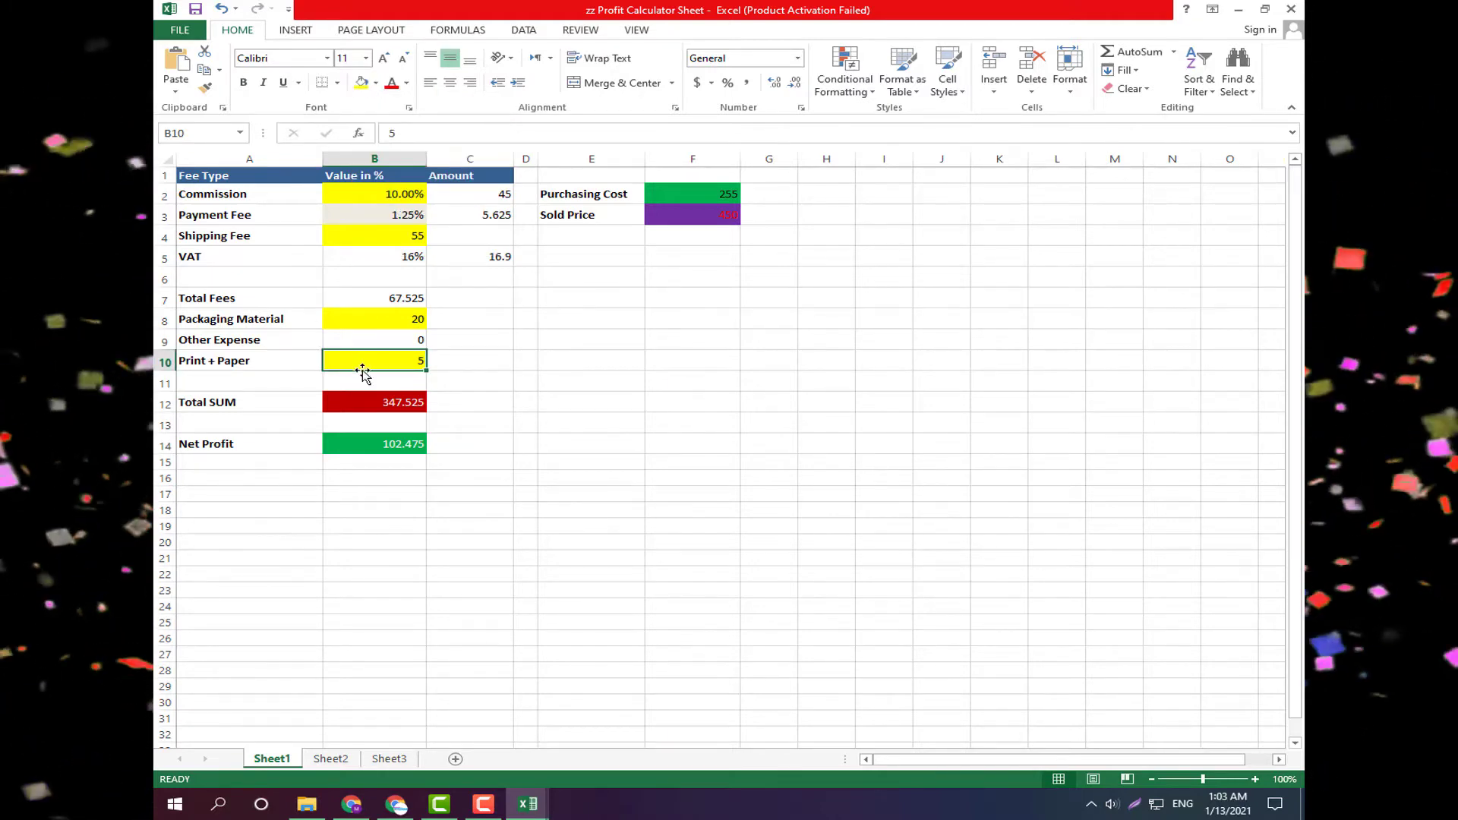
Fill the VAT rate cell B5 with the standard green color.
left_click(375, 259)
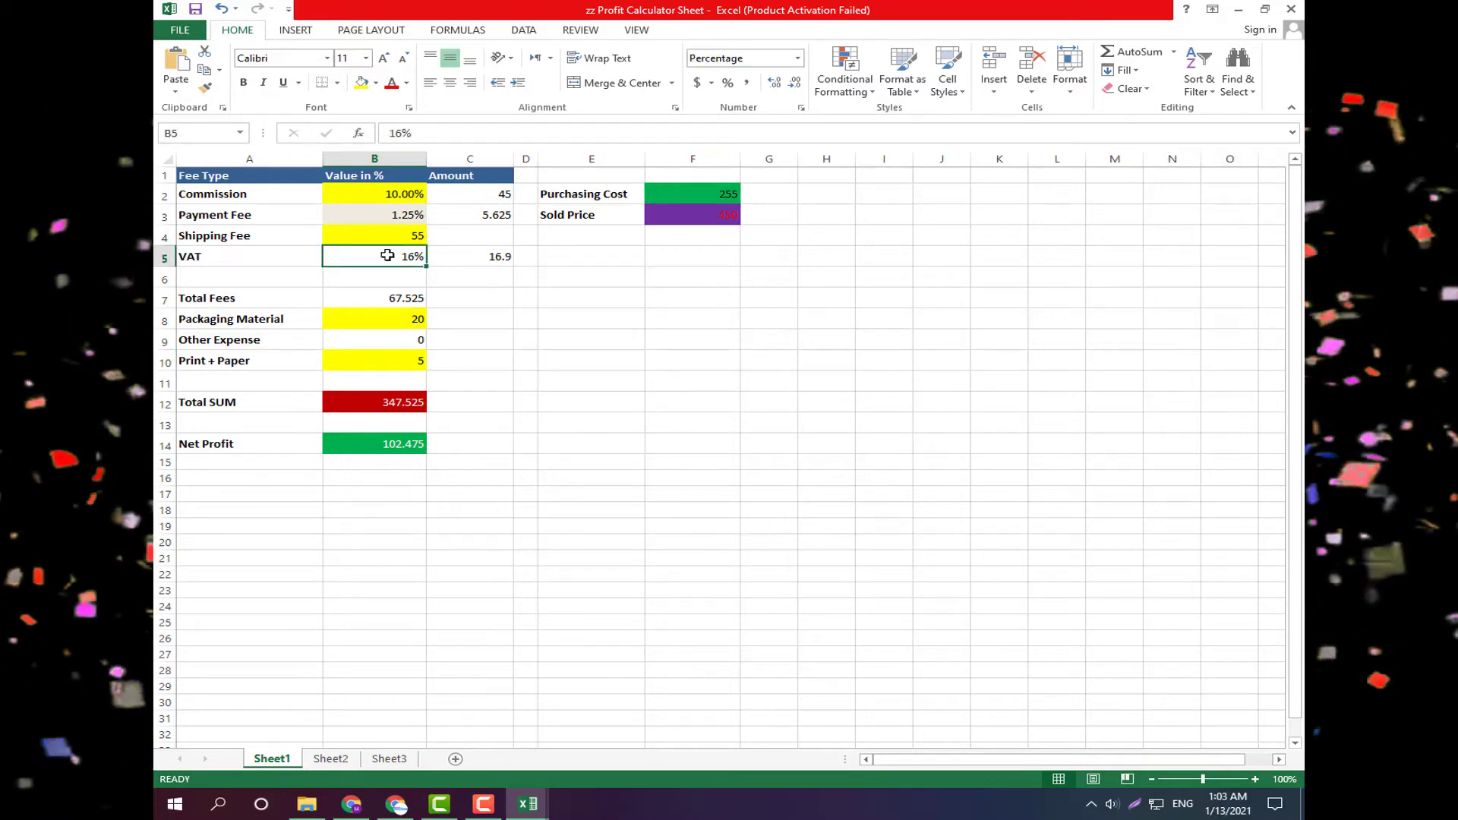
left_click(375, 83)
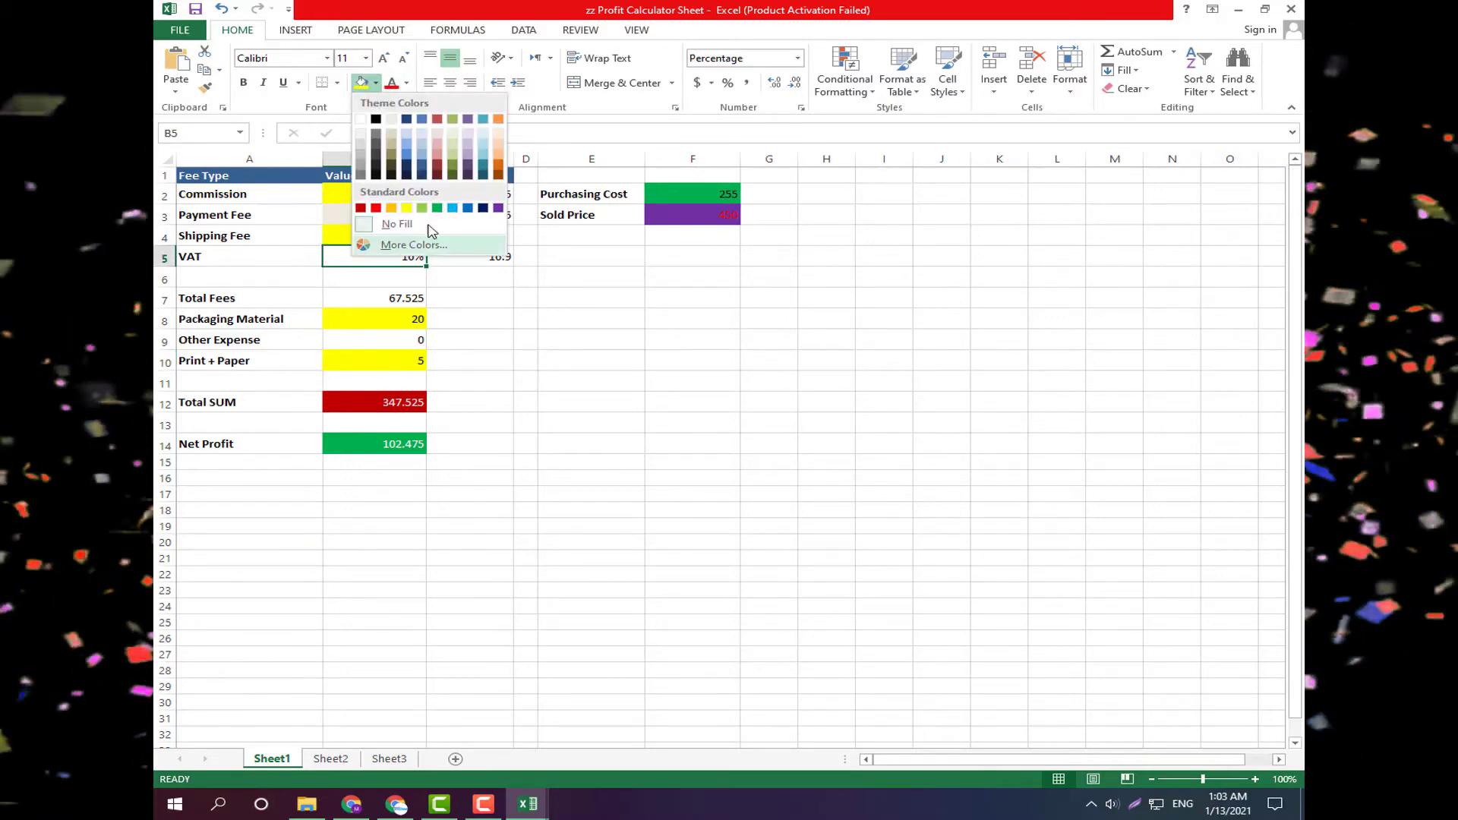
left_click(422, 209)
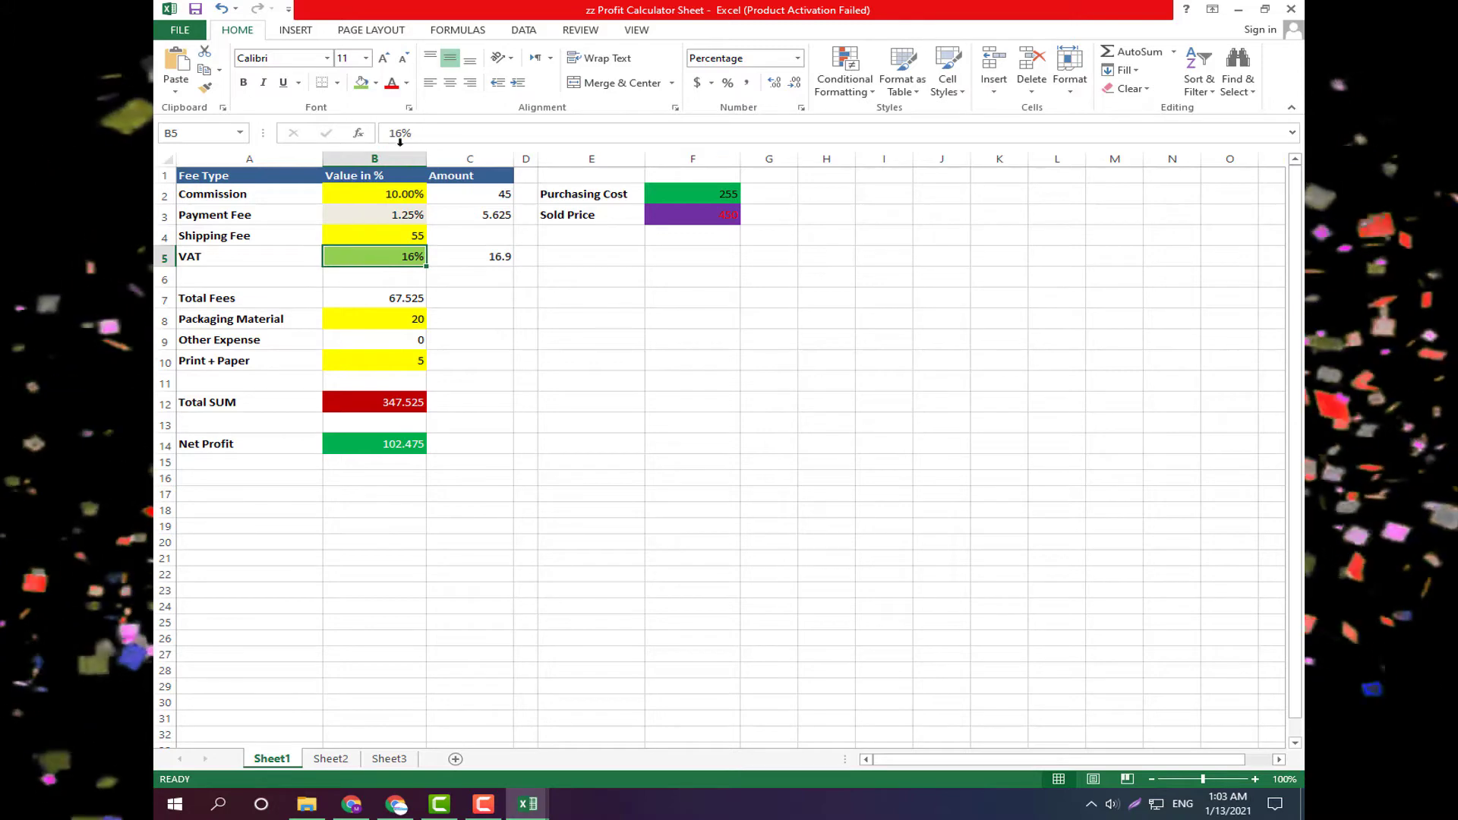
left_click(376, 82)
left_click(439, 208)
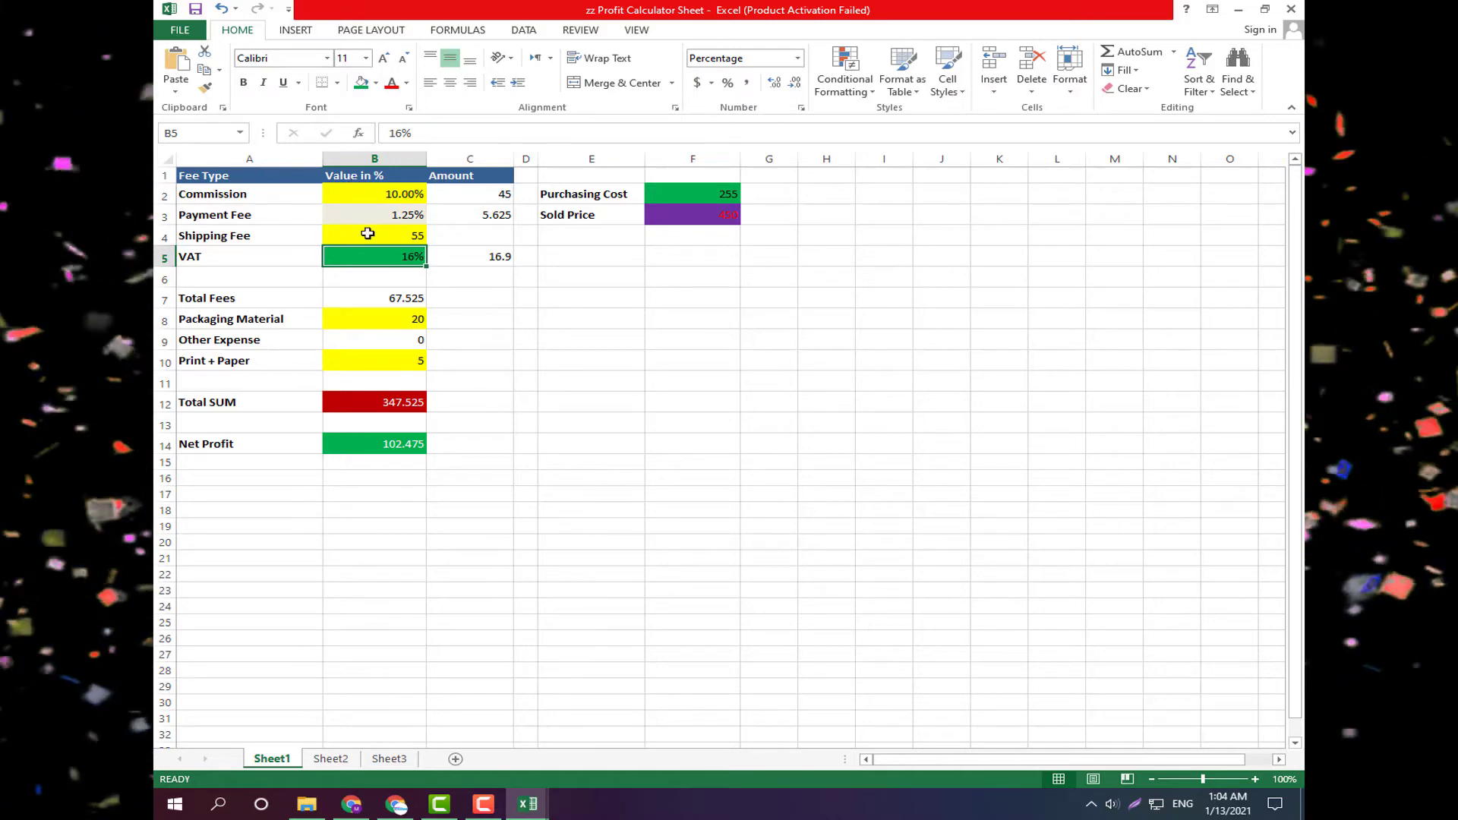
Set the font color of the Commission cell B2 and the Shipping Fee cell B4 to red.
left_click(368, 234)
left_click(361, 194)
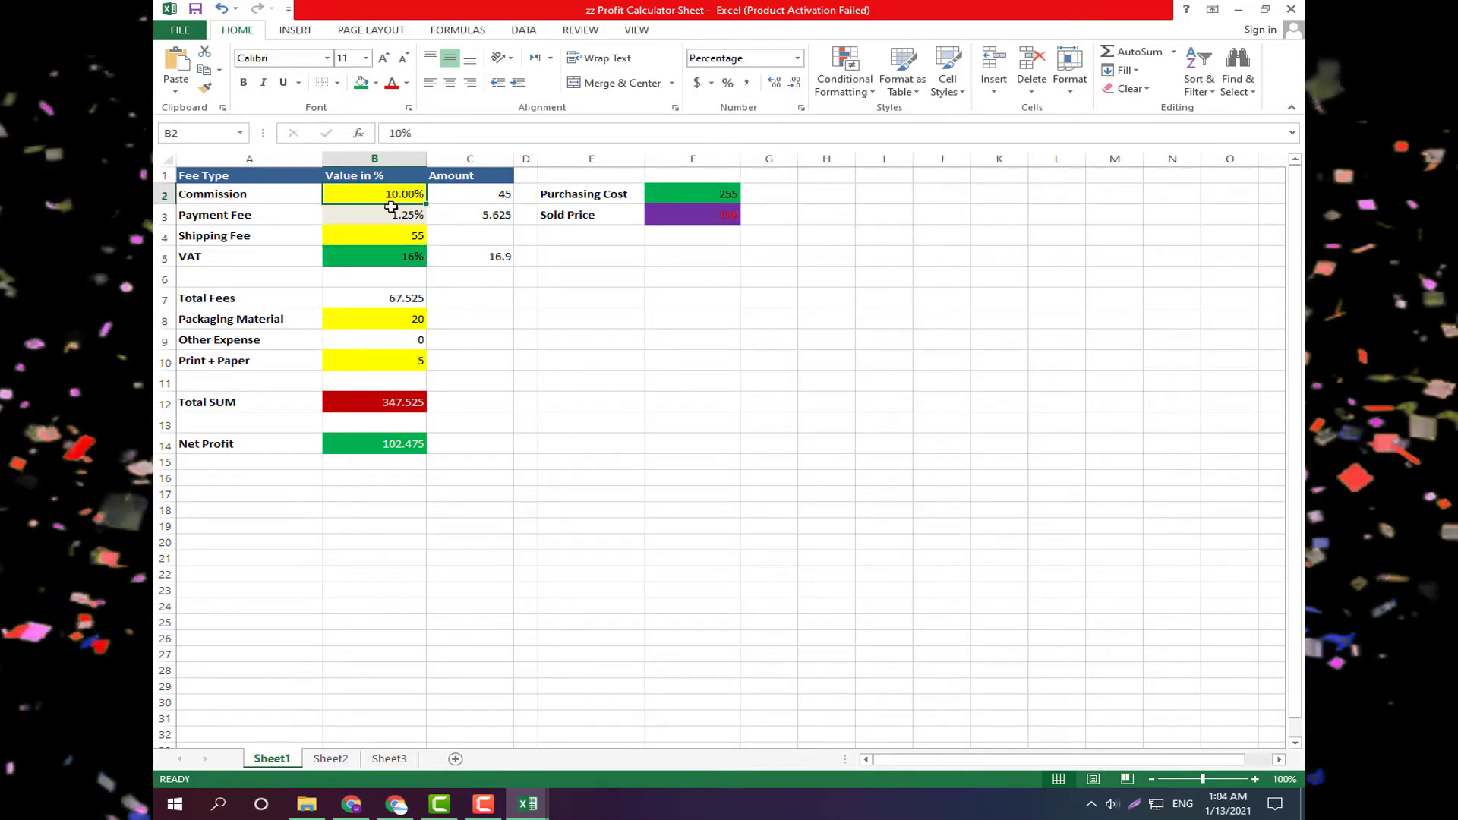
left_click(407, 86)
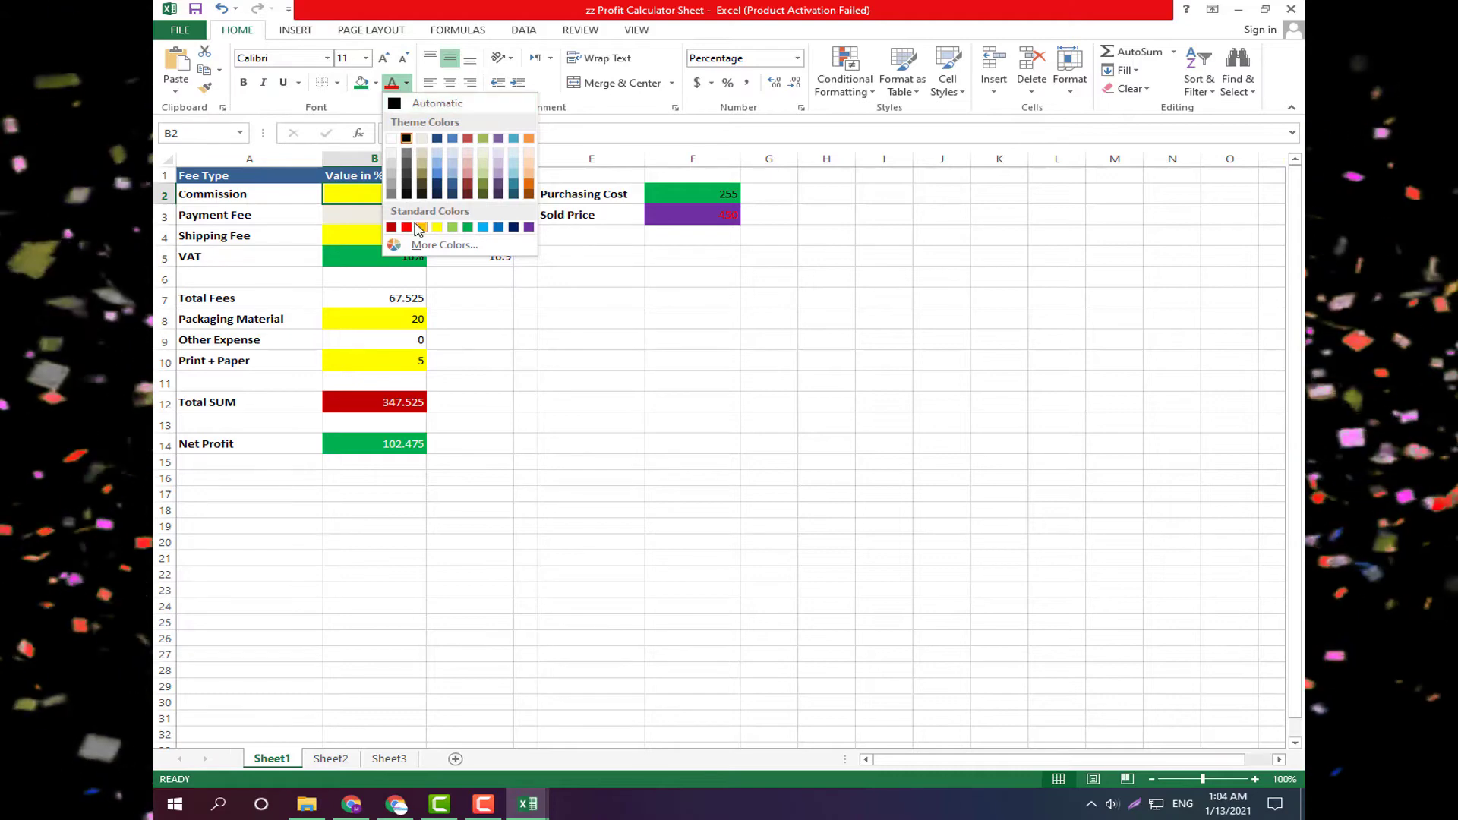
left_click(406, 227)
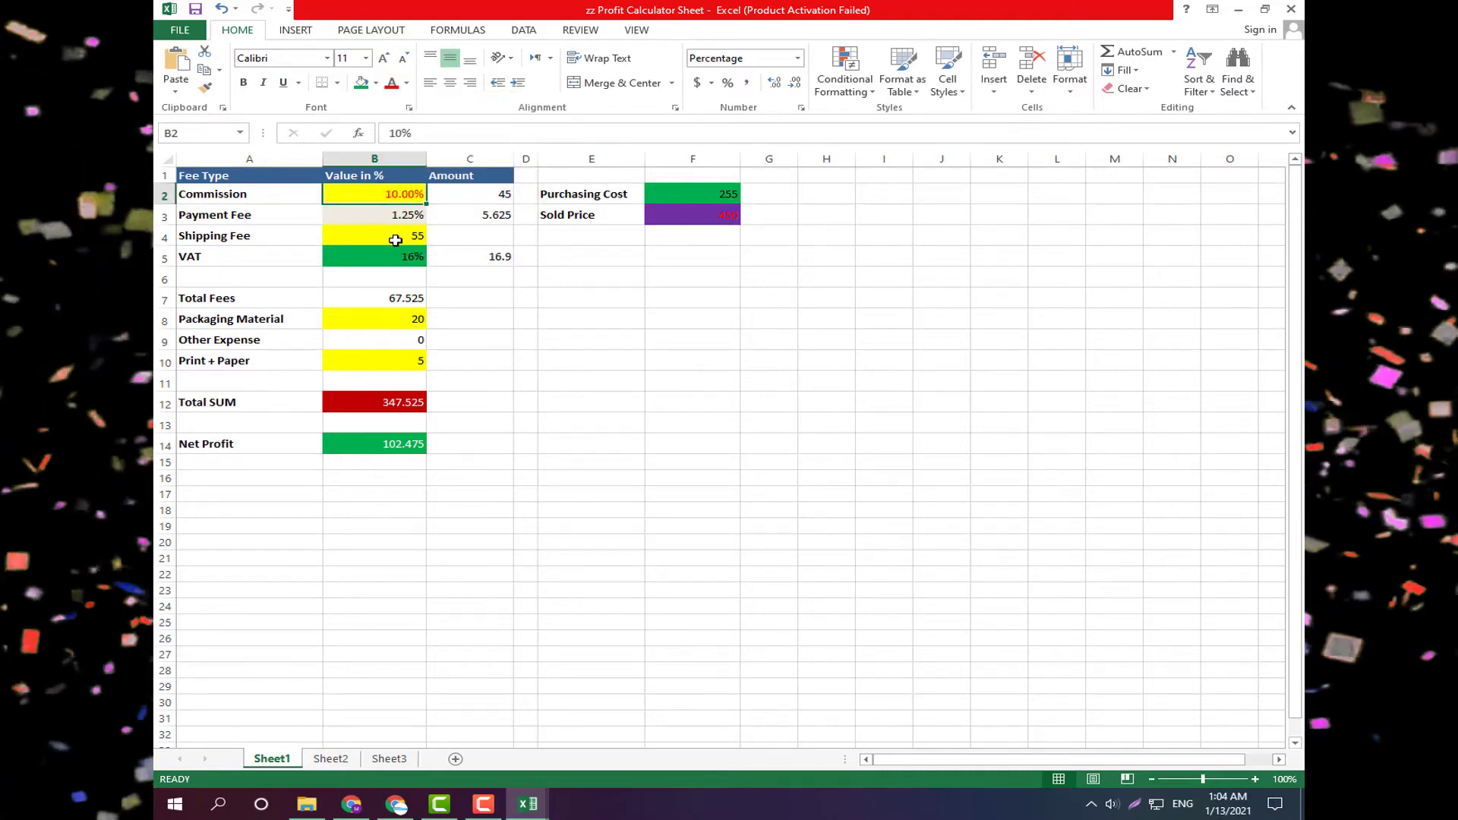
left_click(395, 240)
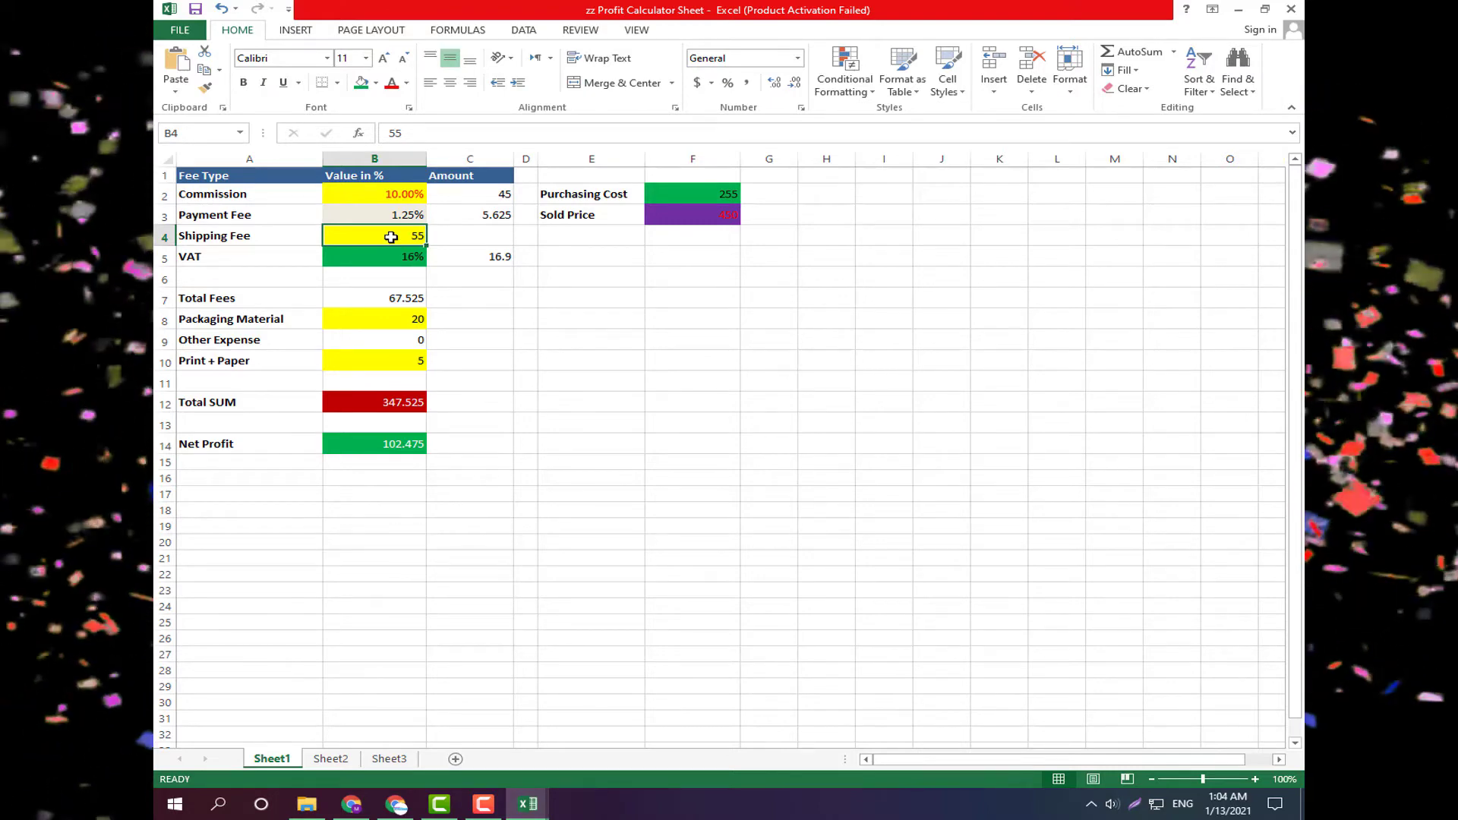
left_click(408, 85)
left_click(403, 229)
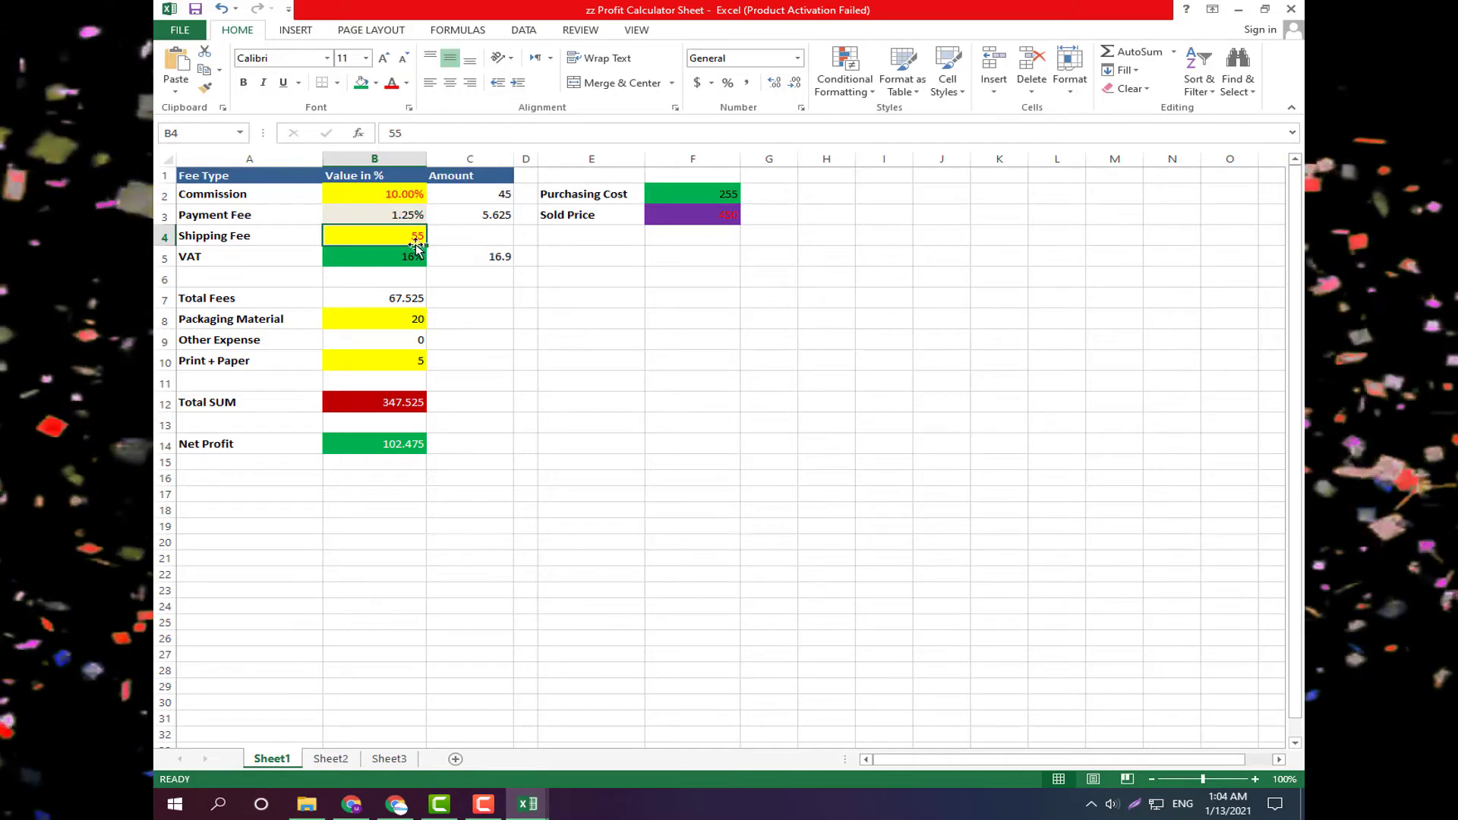
Set the font color of the Packaging Material cell B8 and the Print + Paper cell B10 to red.
left_click(384, 322)
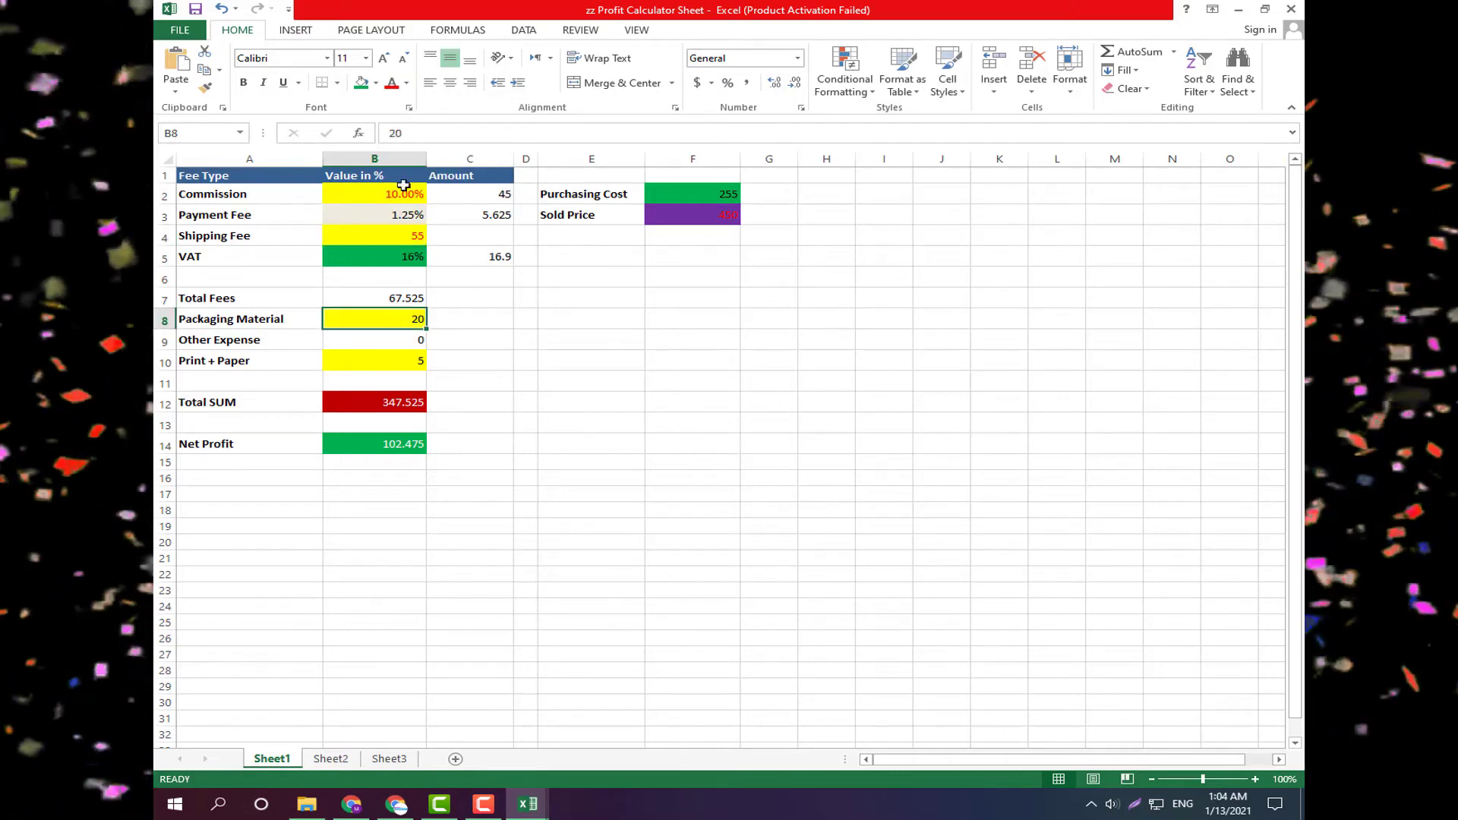
left_click(407, 84)
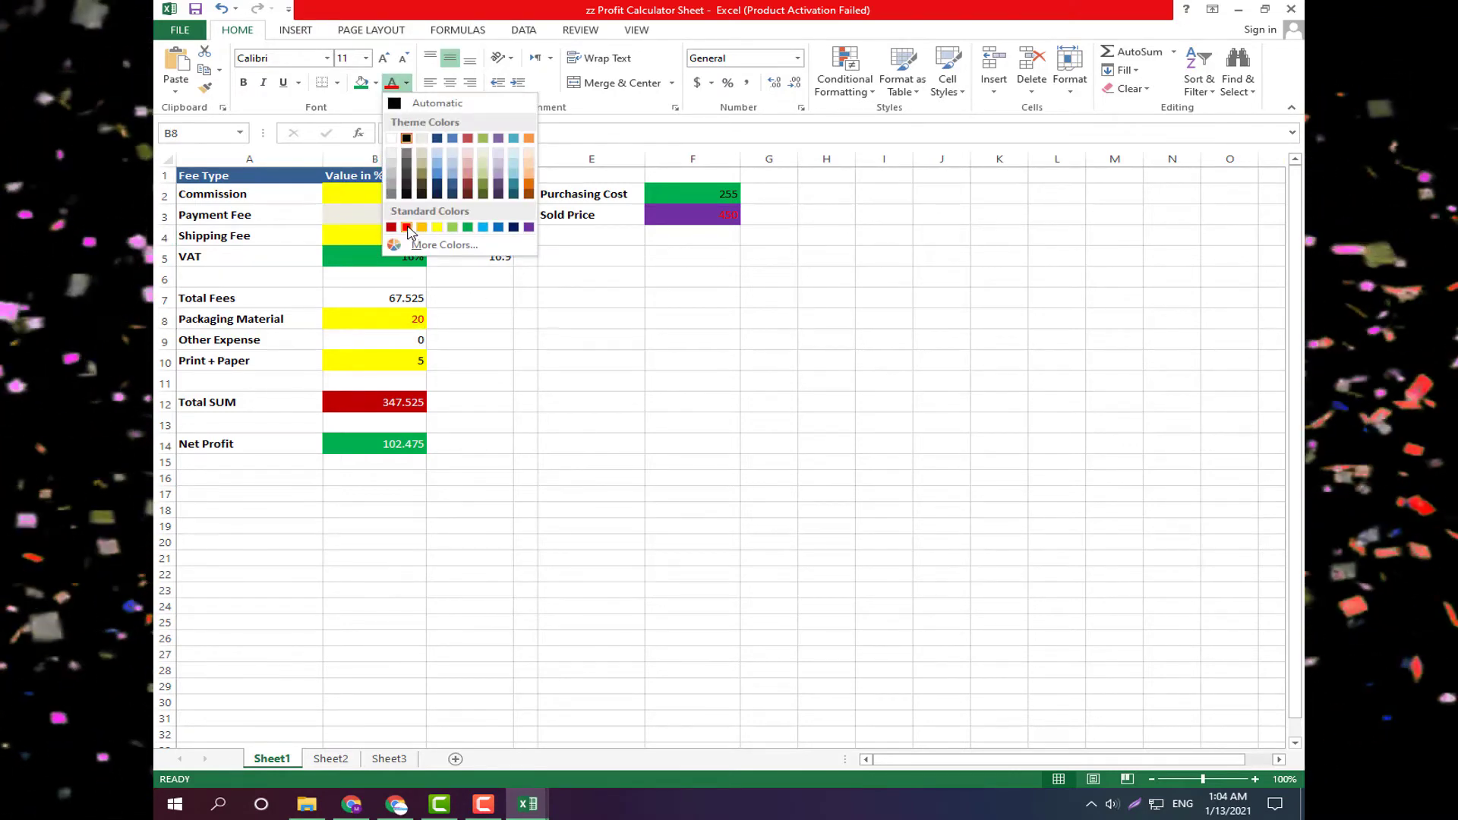
left_click(405, 230)
left_click(384, 362)
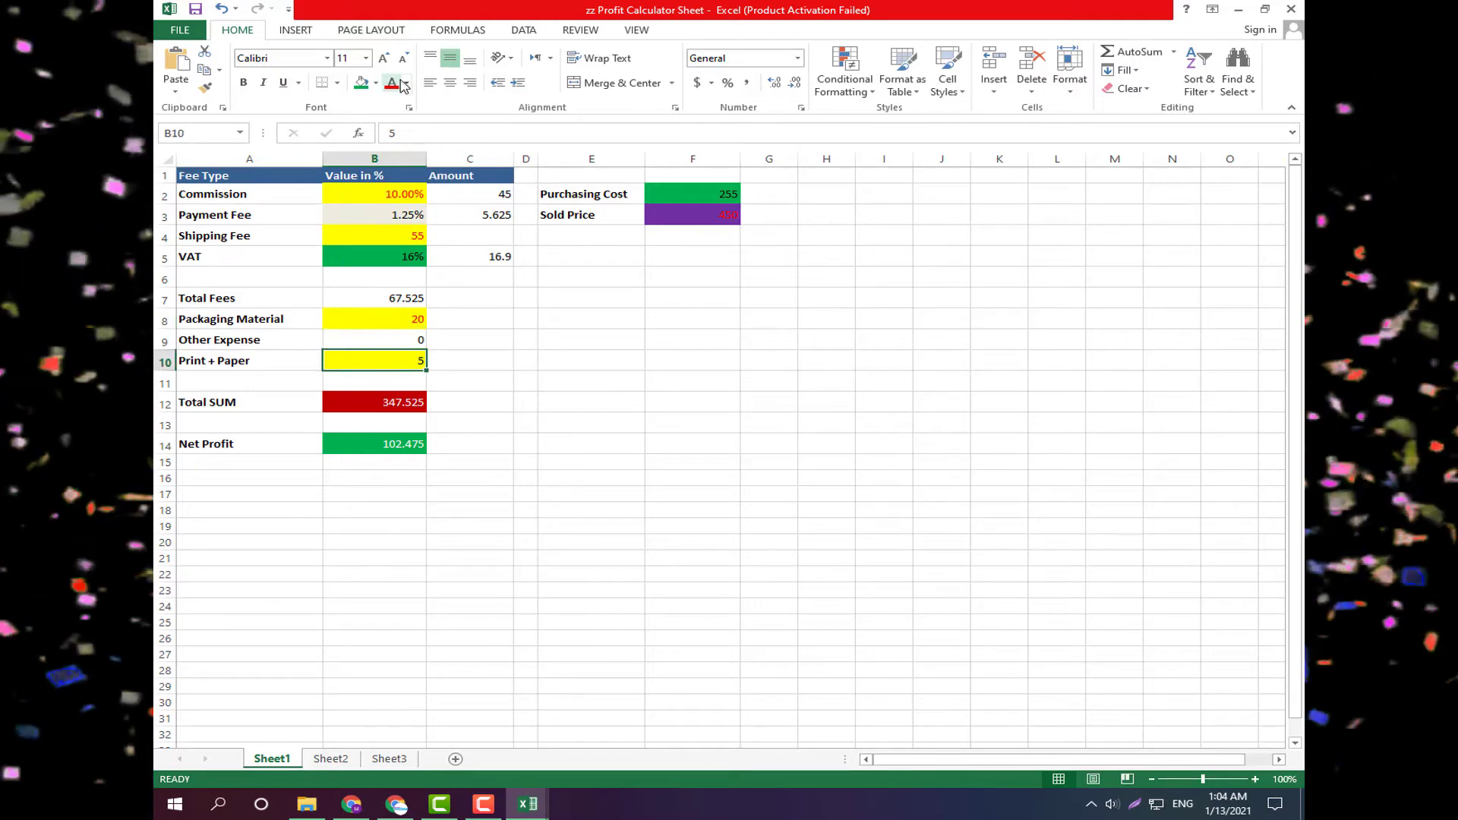
left_click(407, 84)
left_click(406, 227)
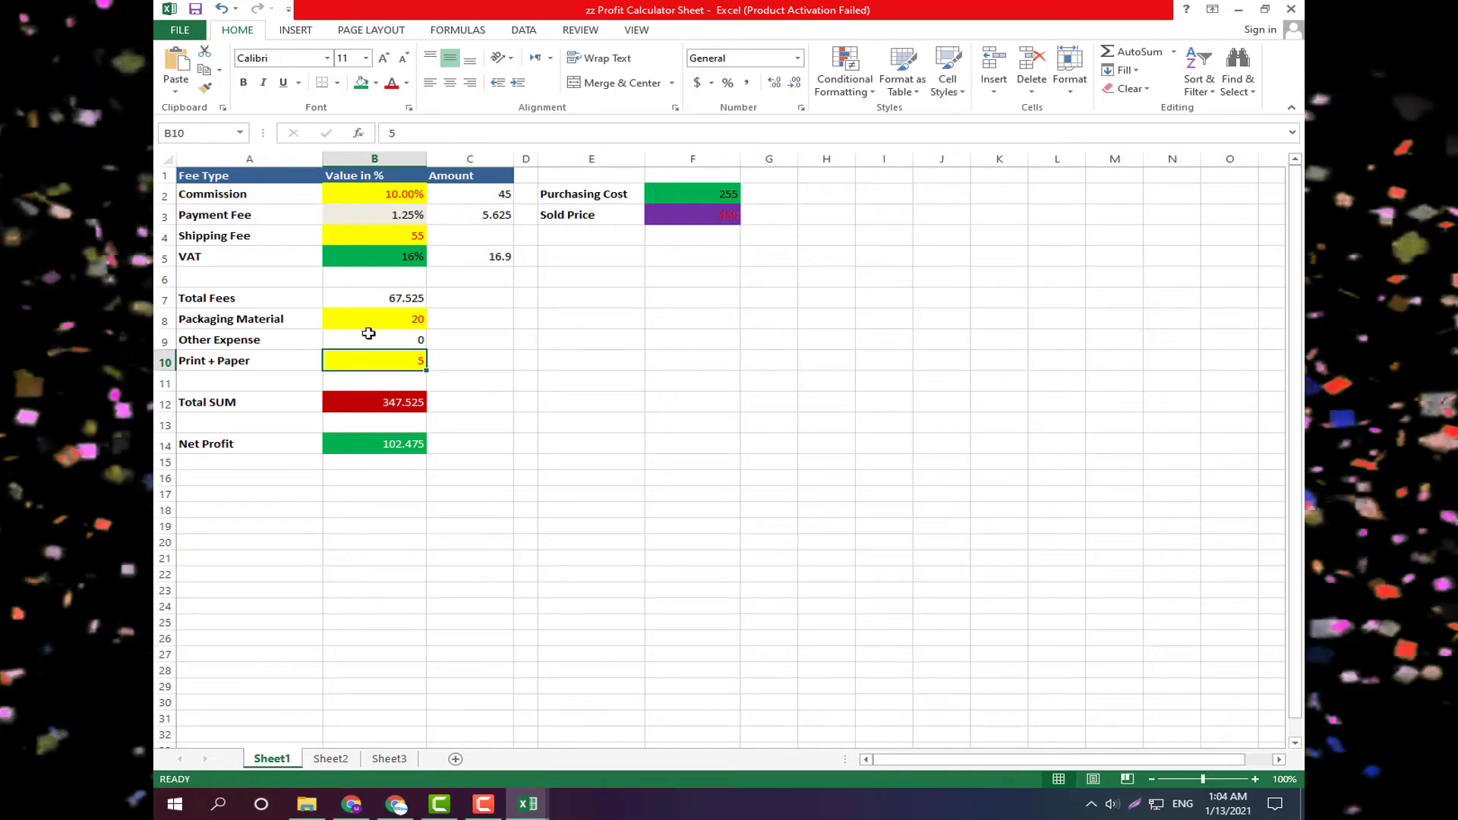
Inspect the Total SUM formula in cell B12.
left_click(368, 402)
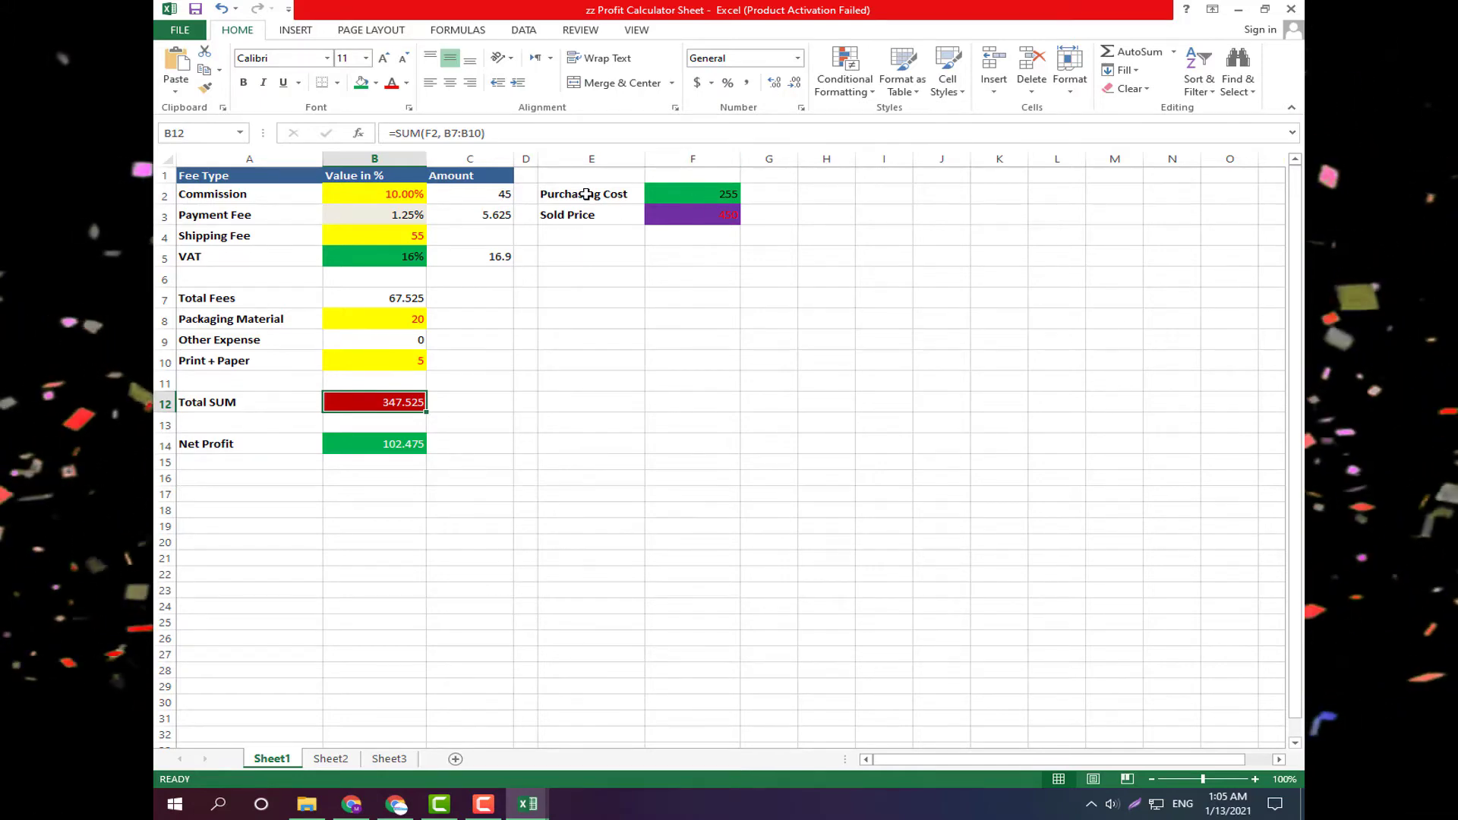
Fill the Purchasing Cost value cell F2 with standard yellow and set its font color to red.
left_click(687, 193)
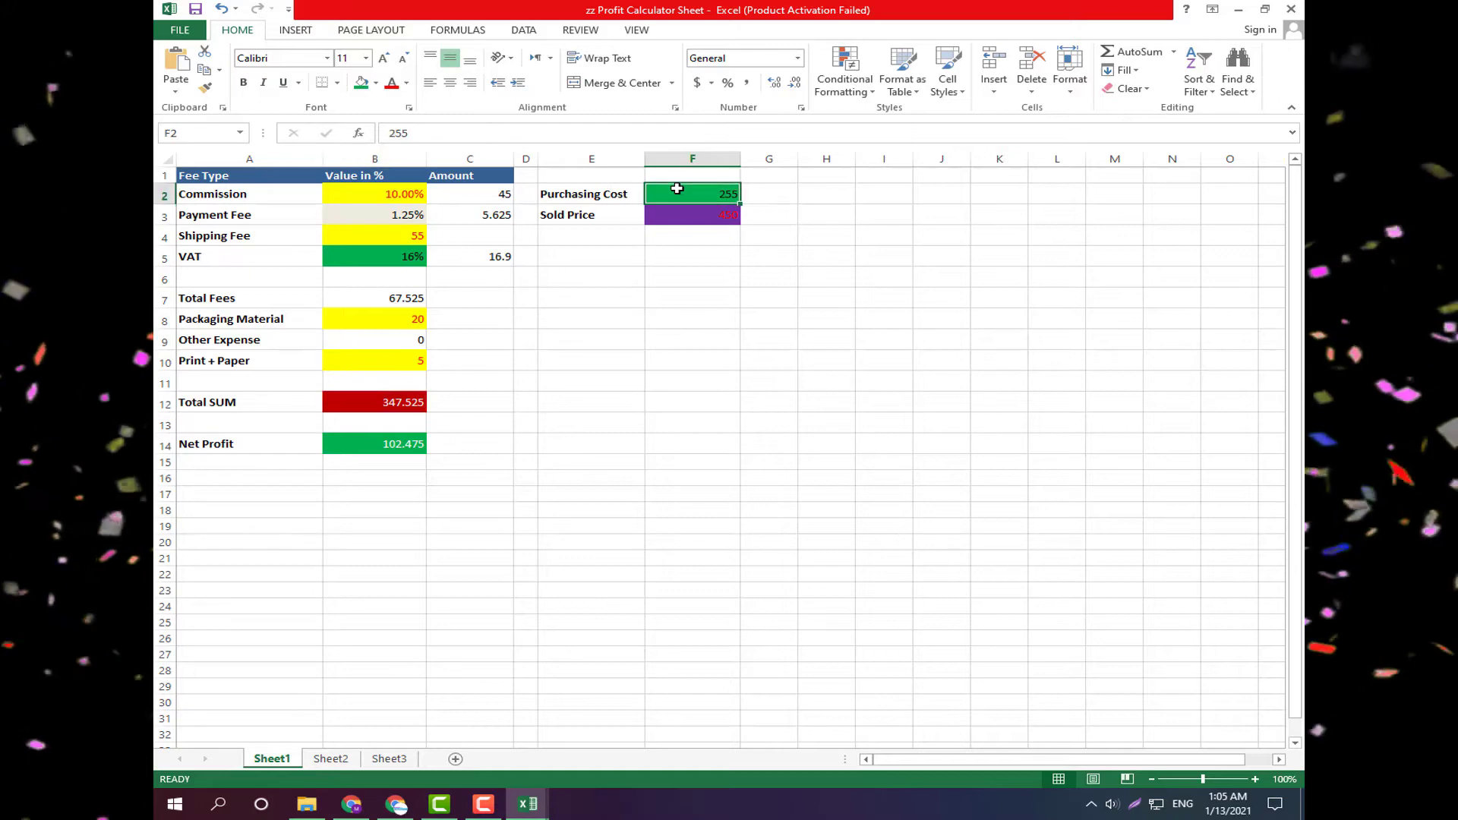
left_click(376, 83)
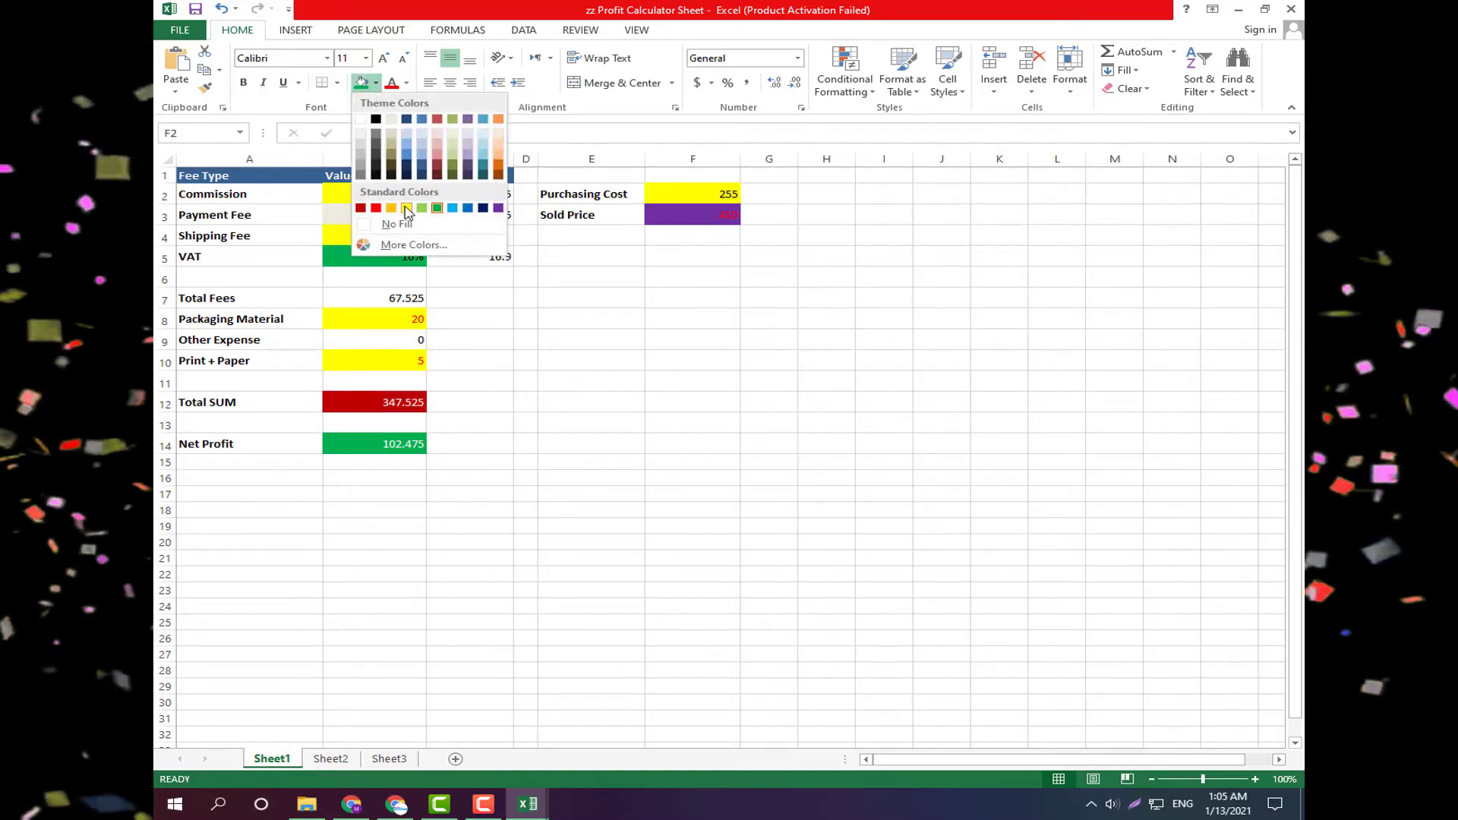
left_click(406, 208)
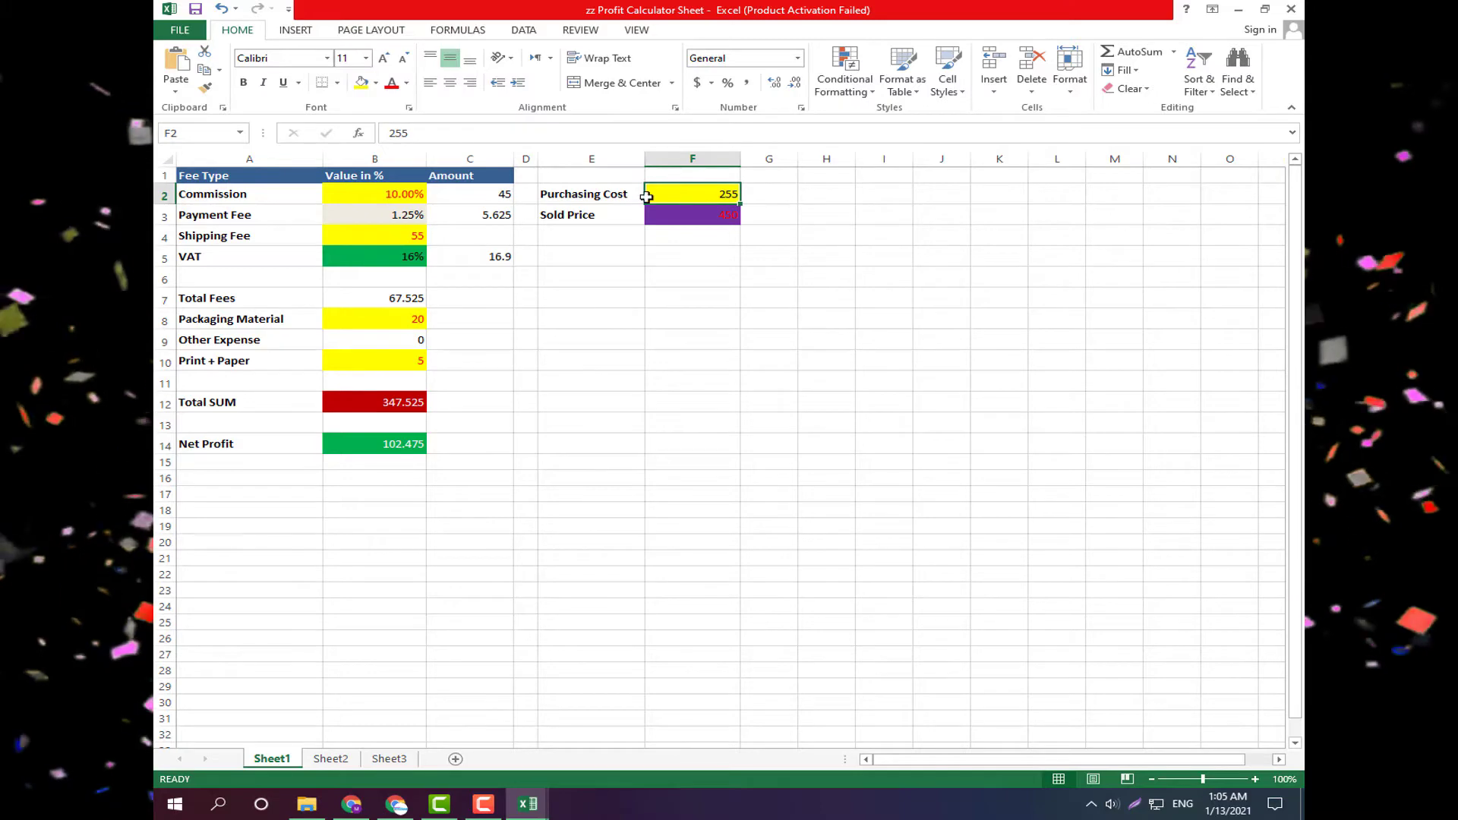
left_click(407, 82)
left_click(406, 226)
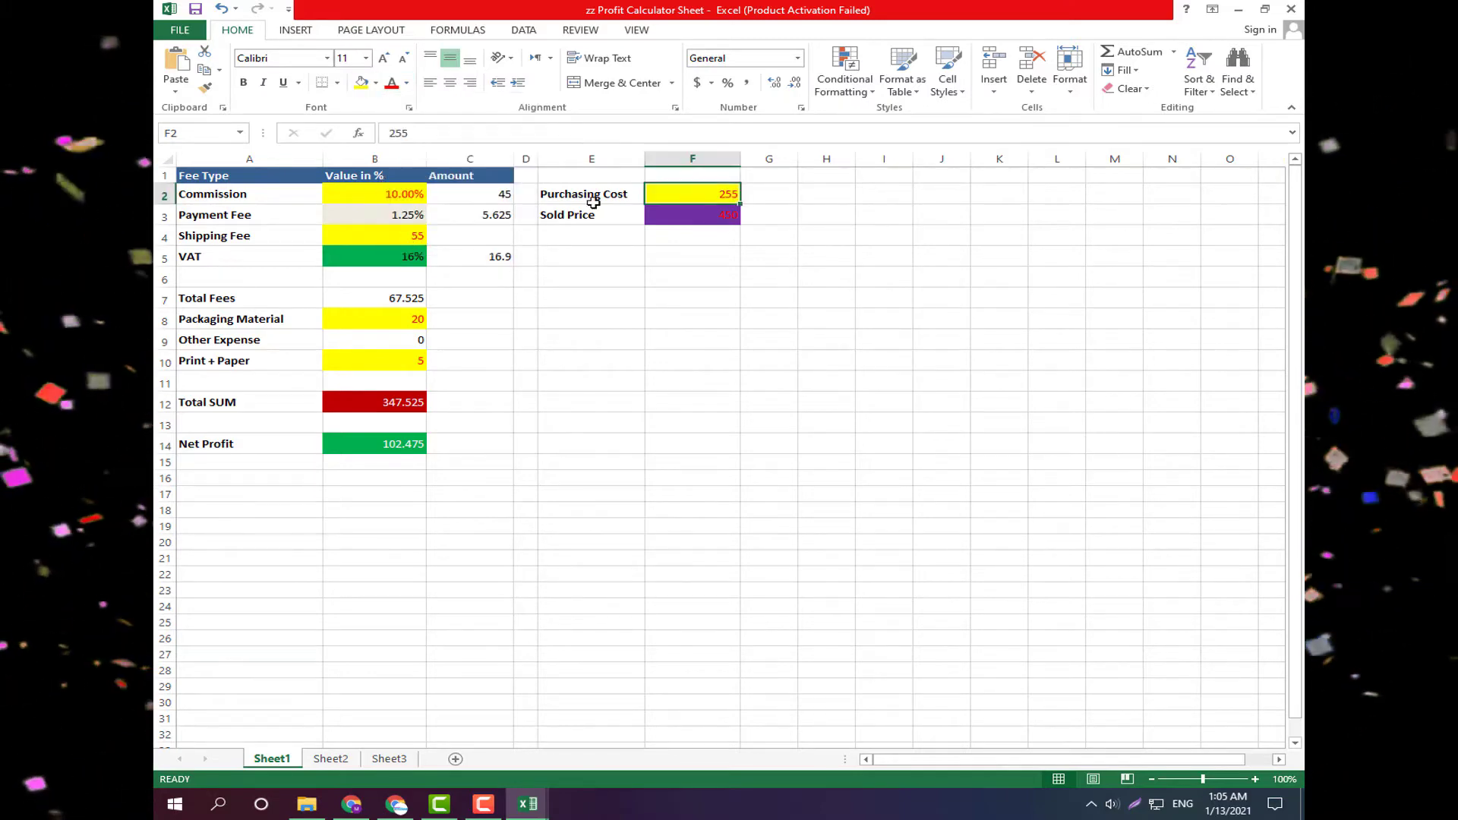
Fill the Sold Price value cell F3 with the standard yellow color.
left_click(676, 214)
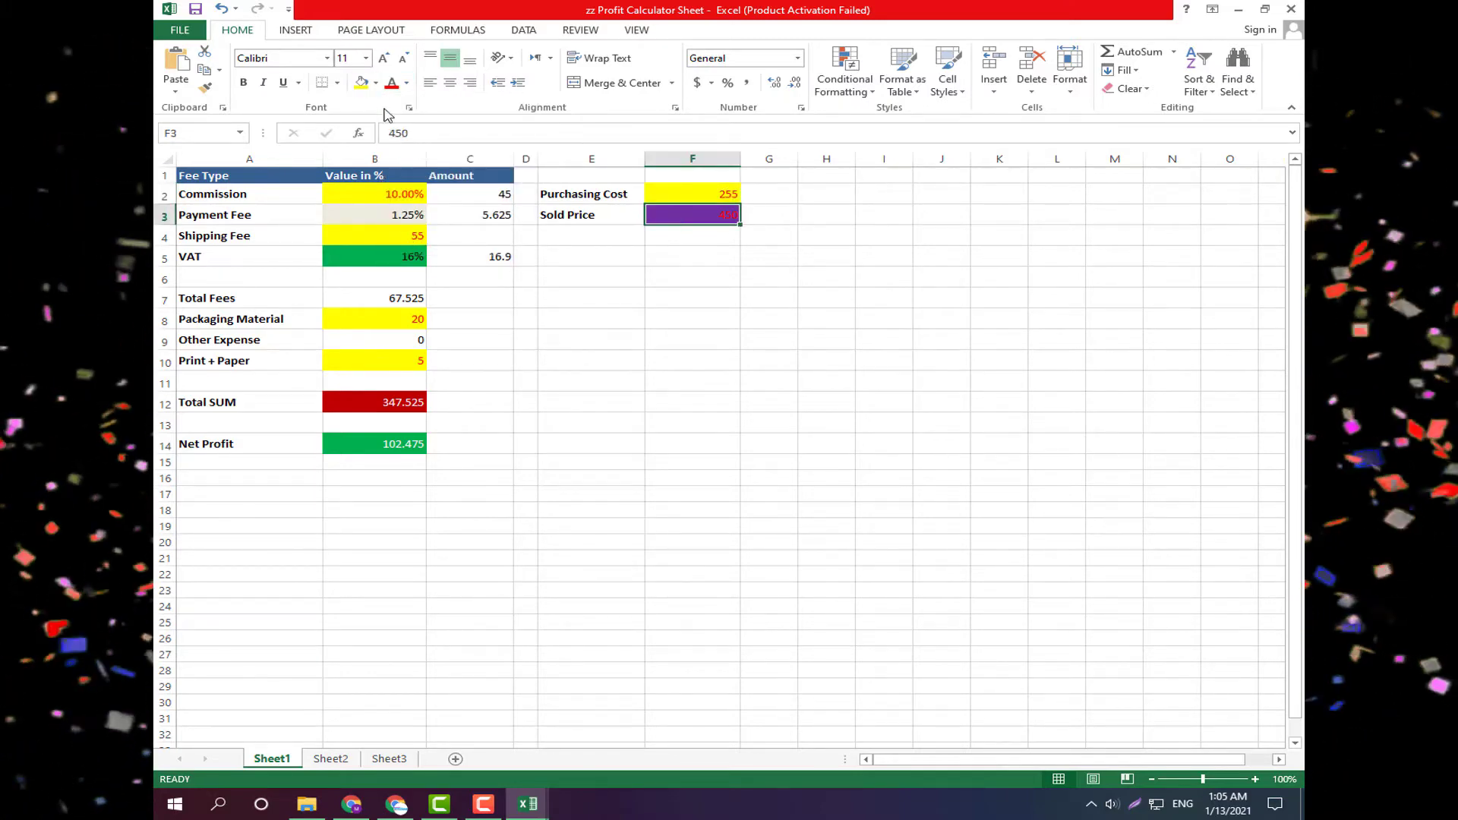
left_click(375, 83)
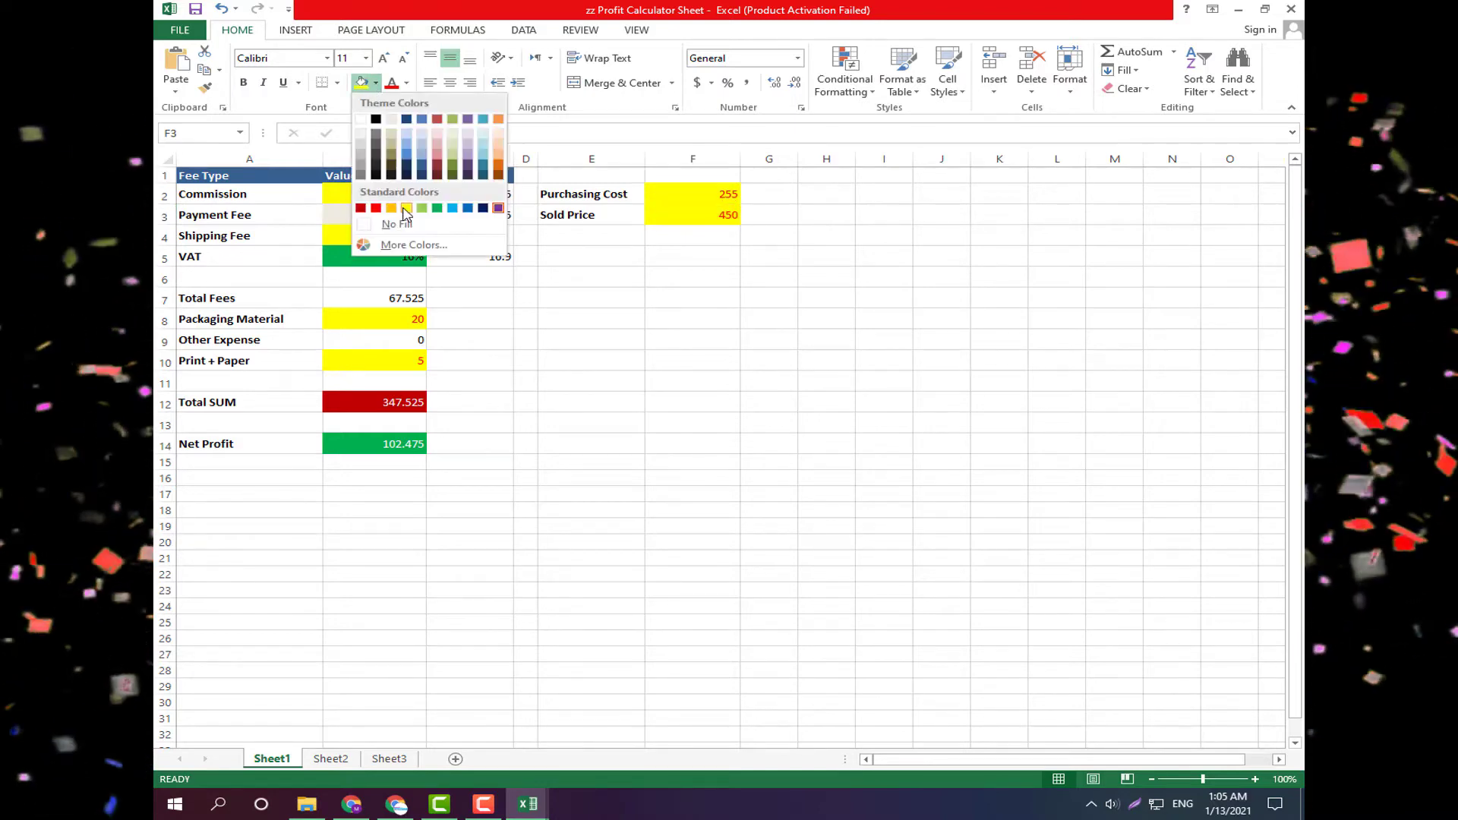
left_click(406, 208)
left_click(678, 311)
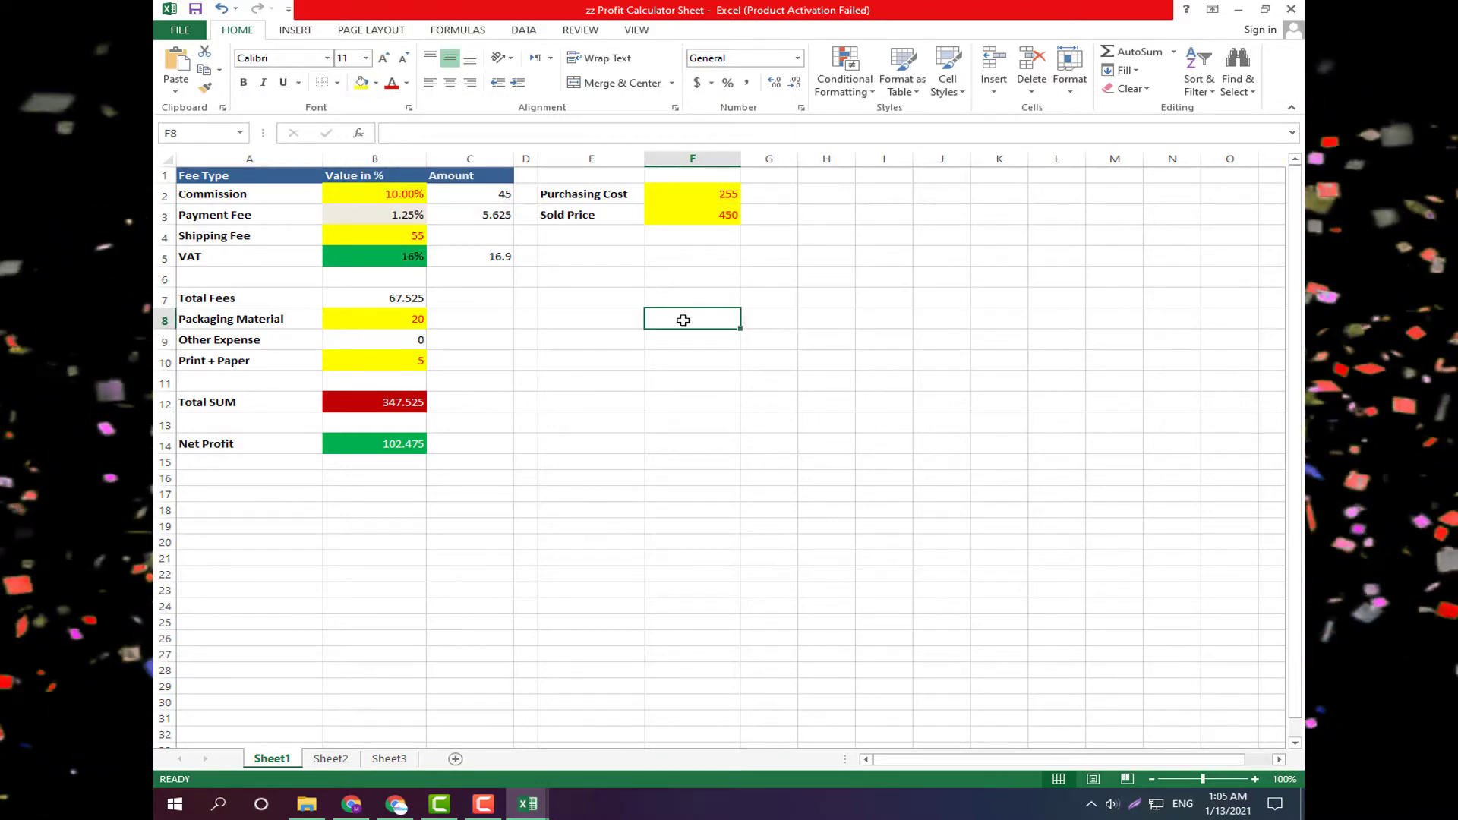
Review the yellow editable cells for sold price, commission, shipping fee, packaging material and print + paper, along with Other Expense and column F.
left_click(673, 215)
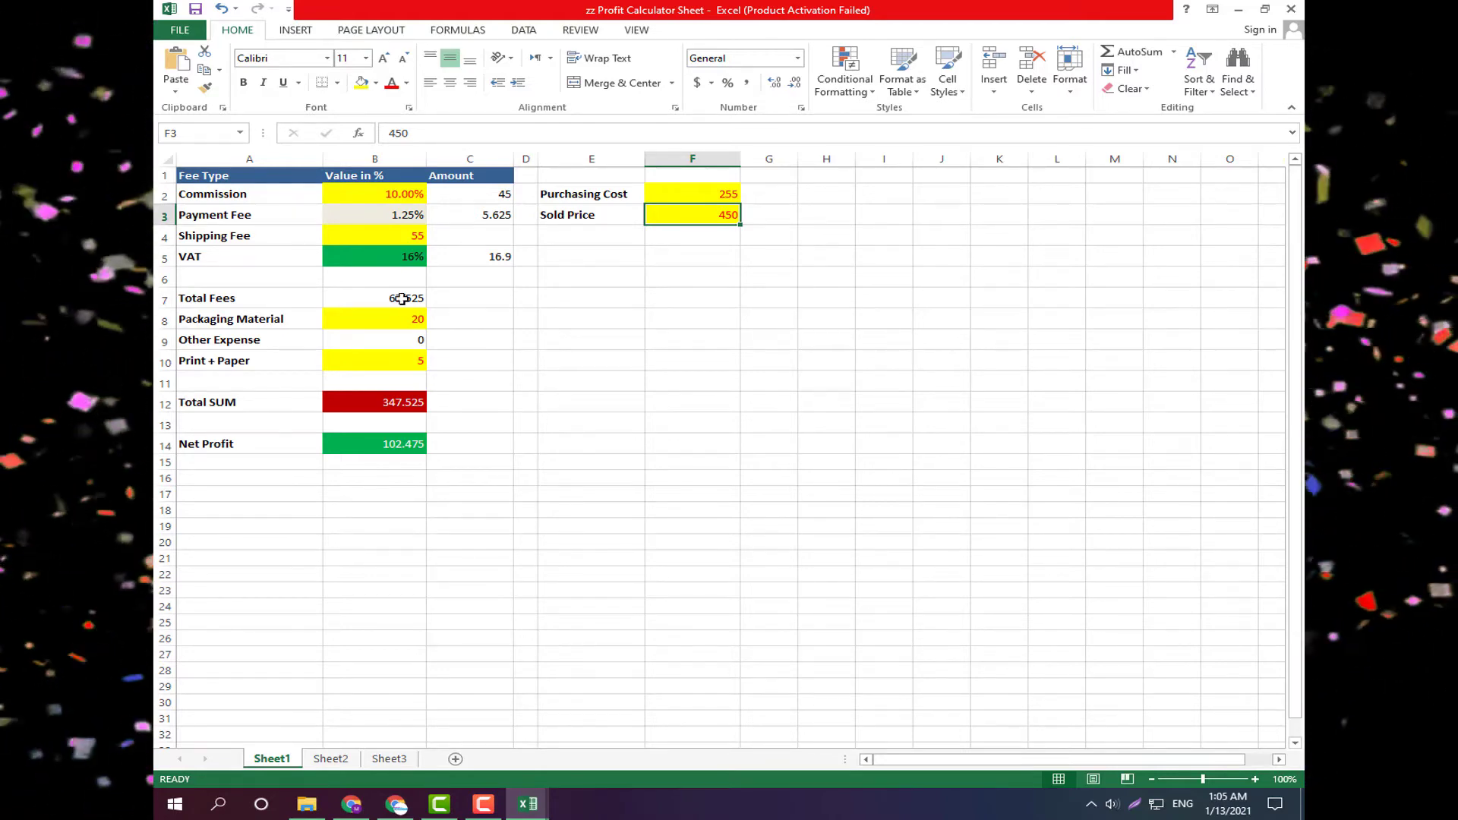
left_click(379, 192)
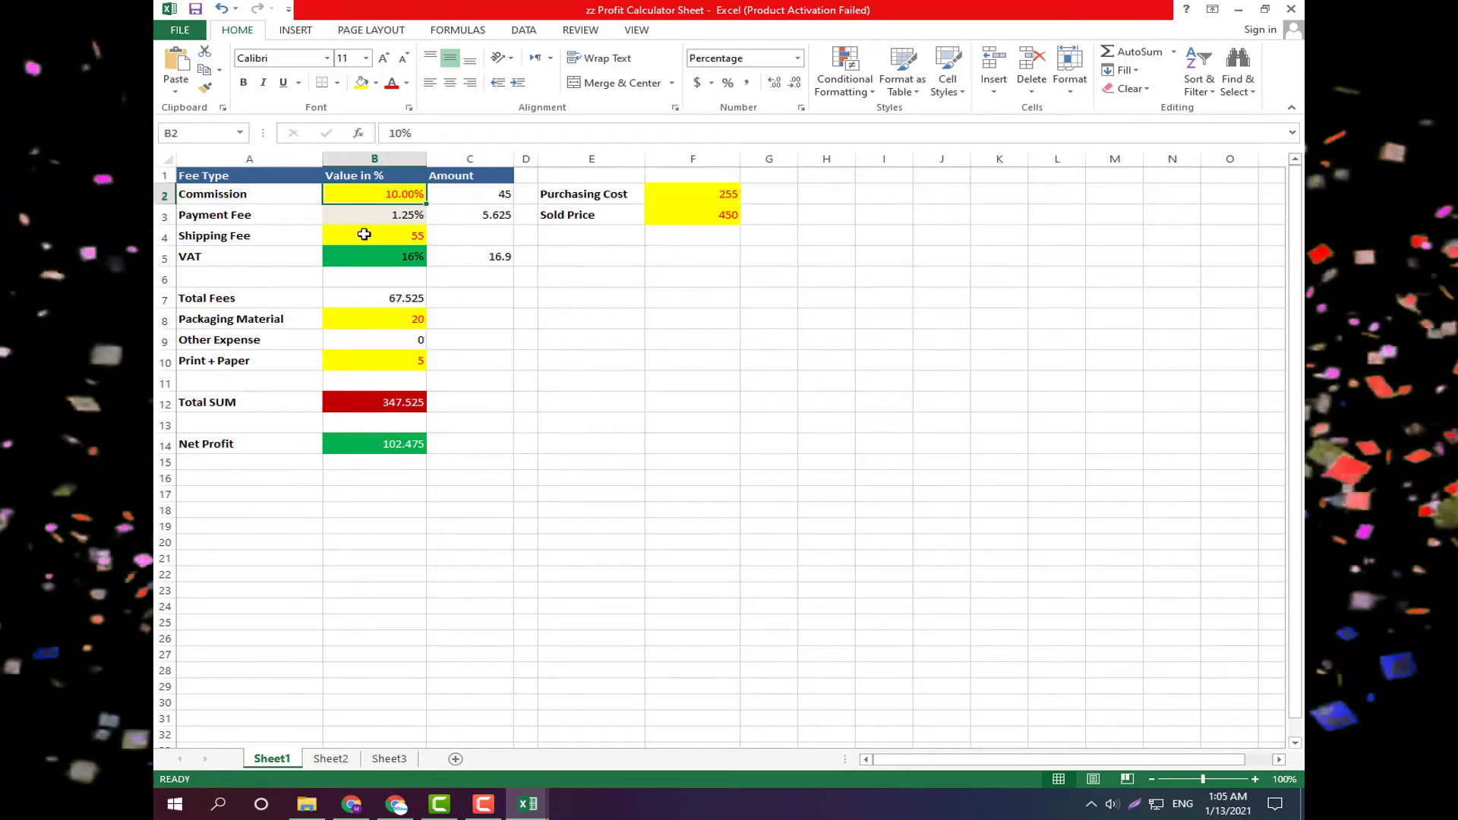
left_click(387, 234)
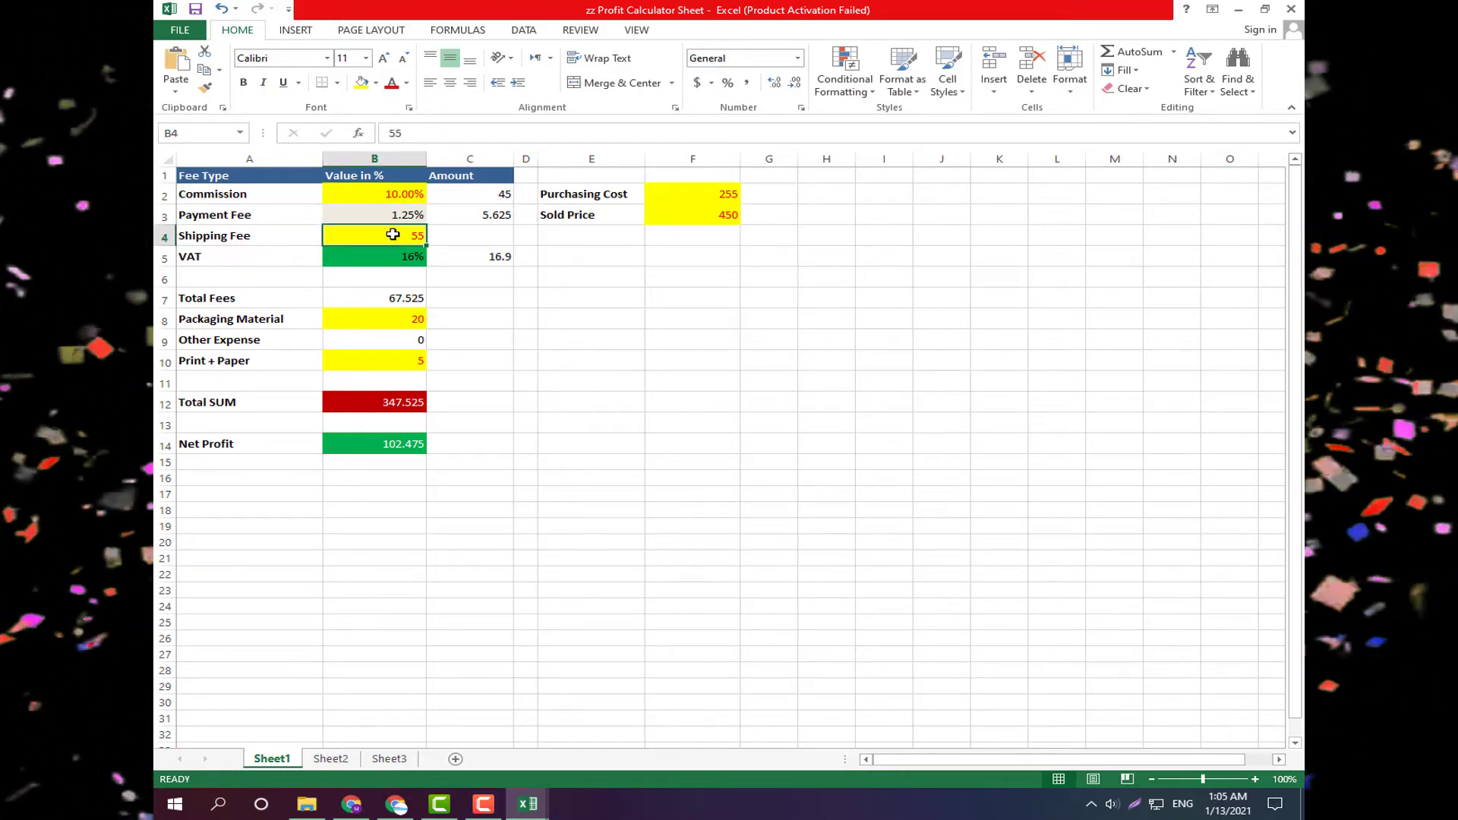
left_click(372, 318)
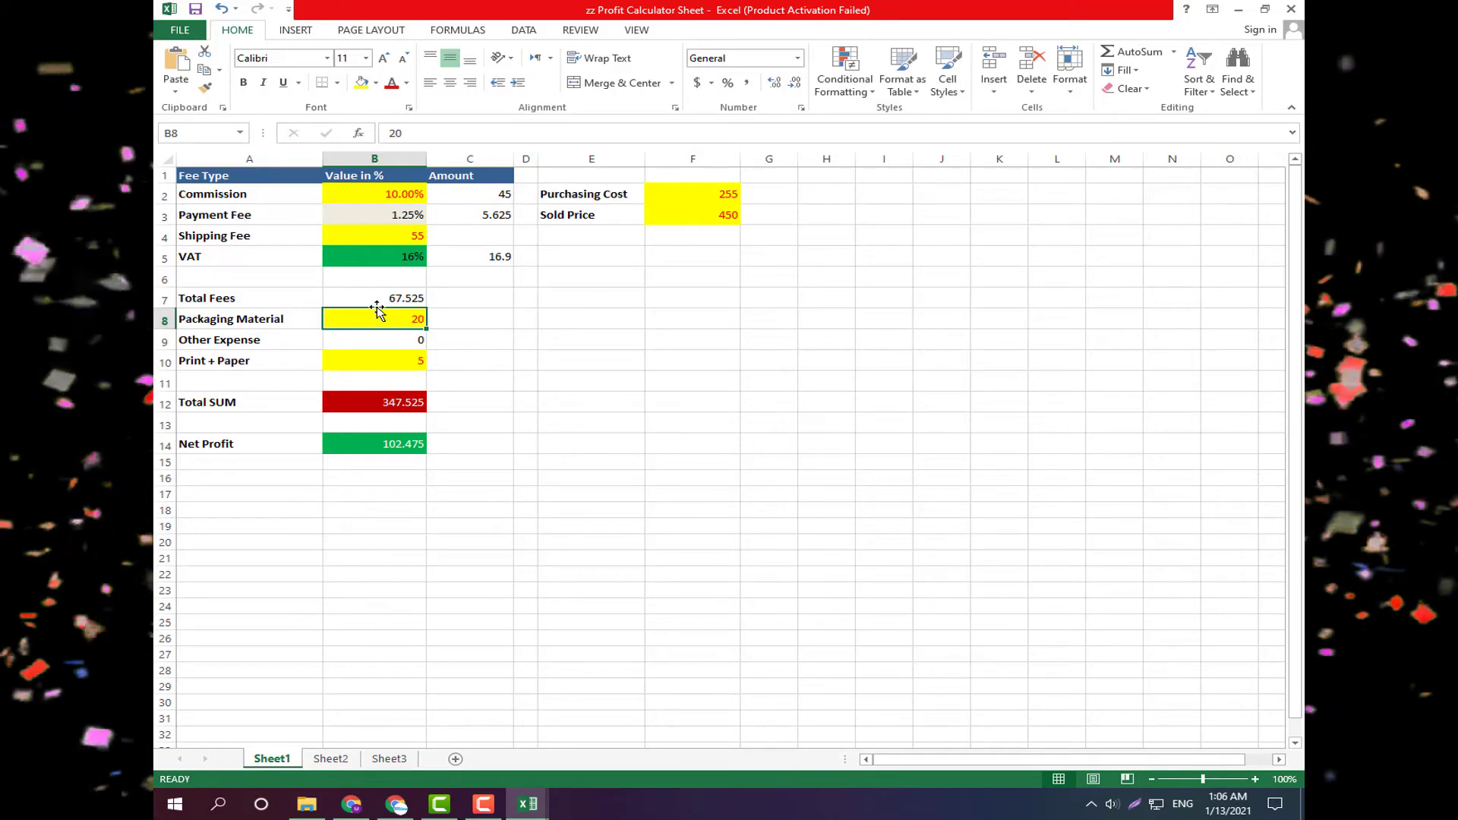
left_click(378, 365)
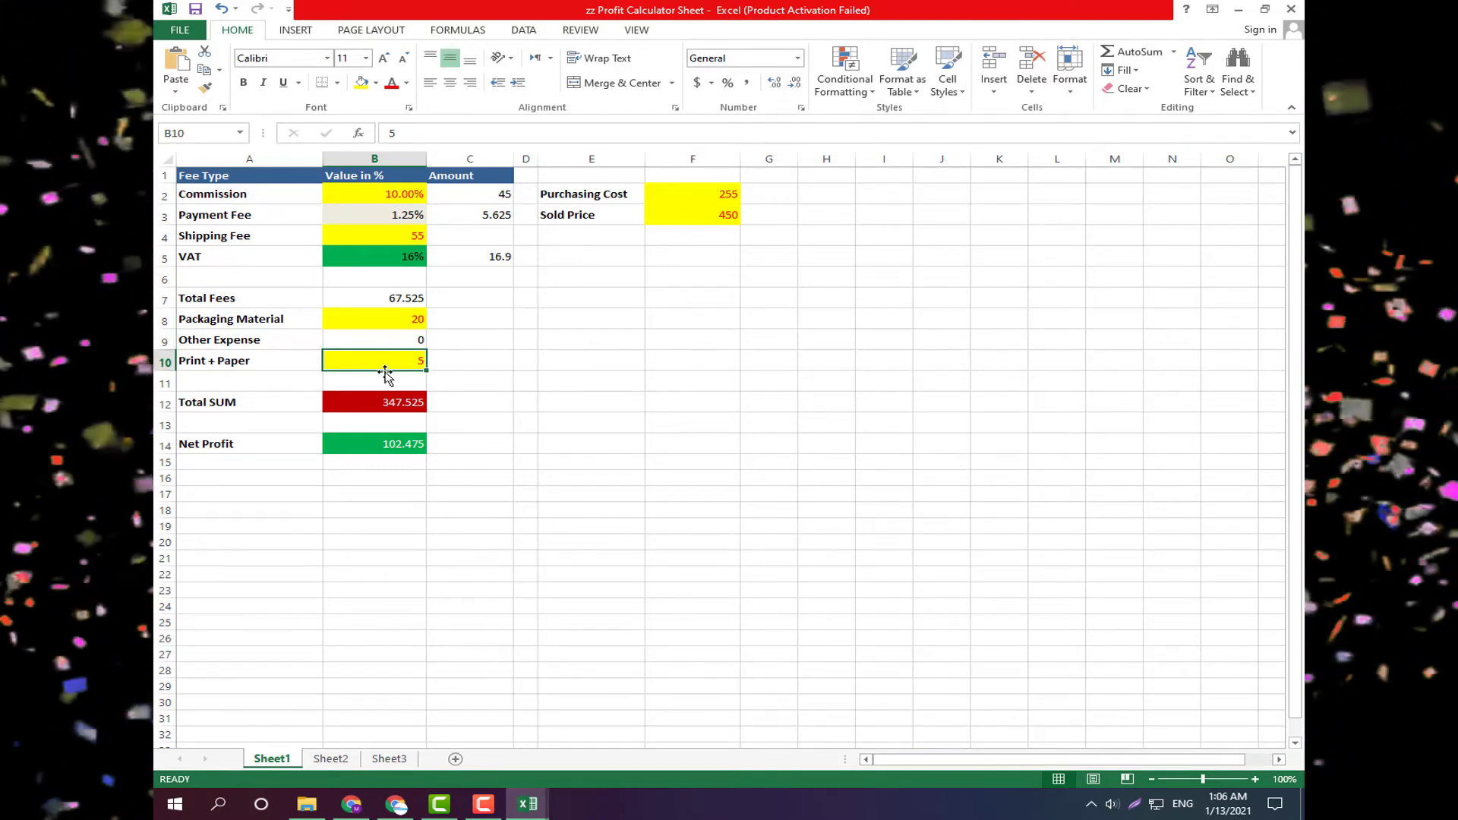
left_click(383, 341)
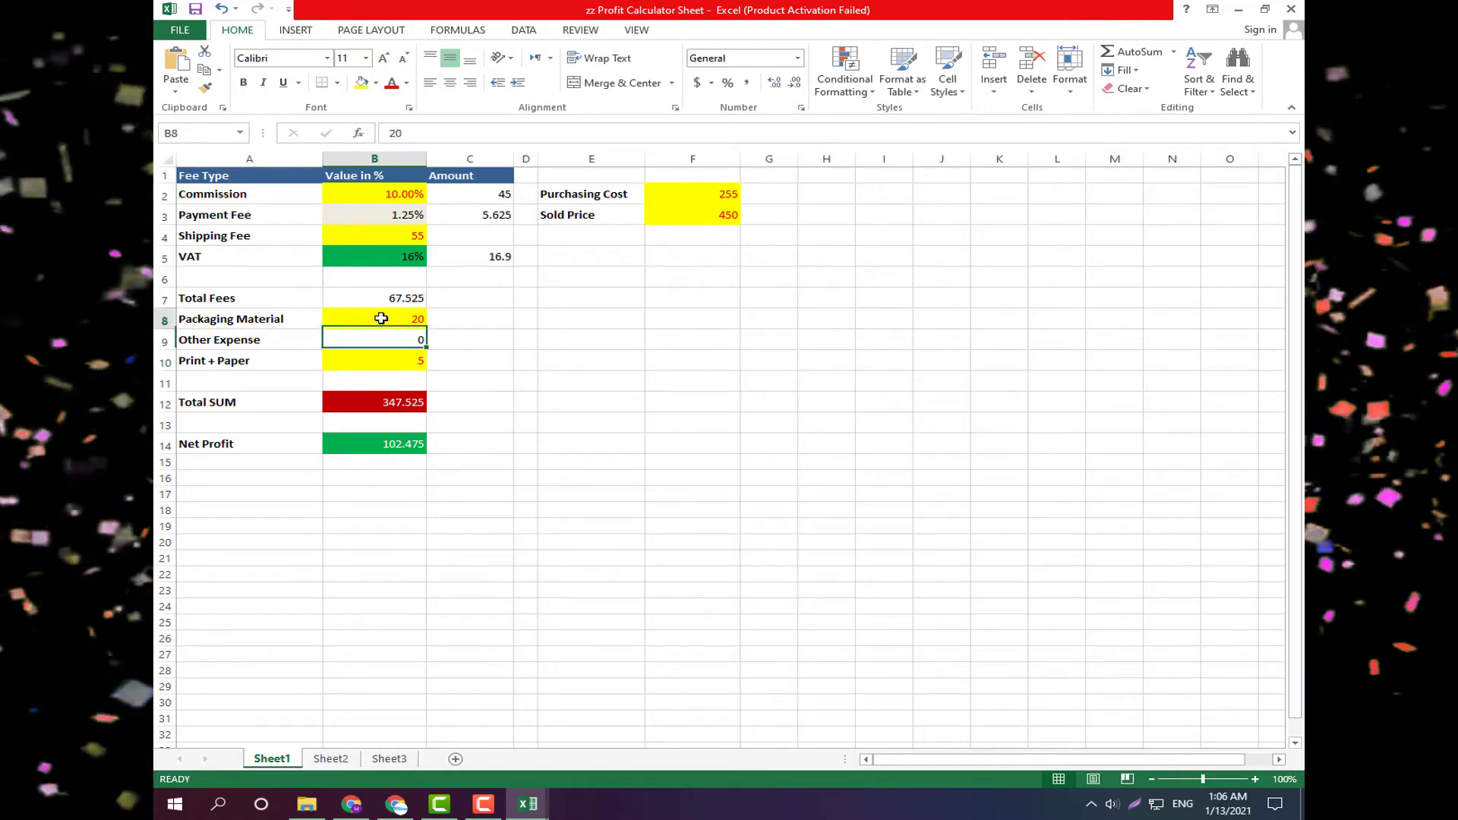
left_click(378, 319)
left_click(374, 363)
left_click(370, 323)
left_click(368, 376)
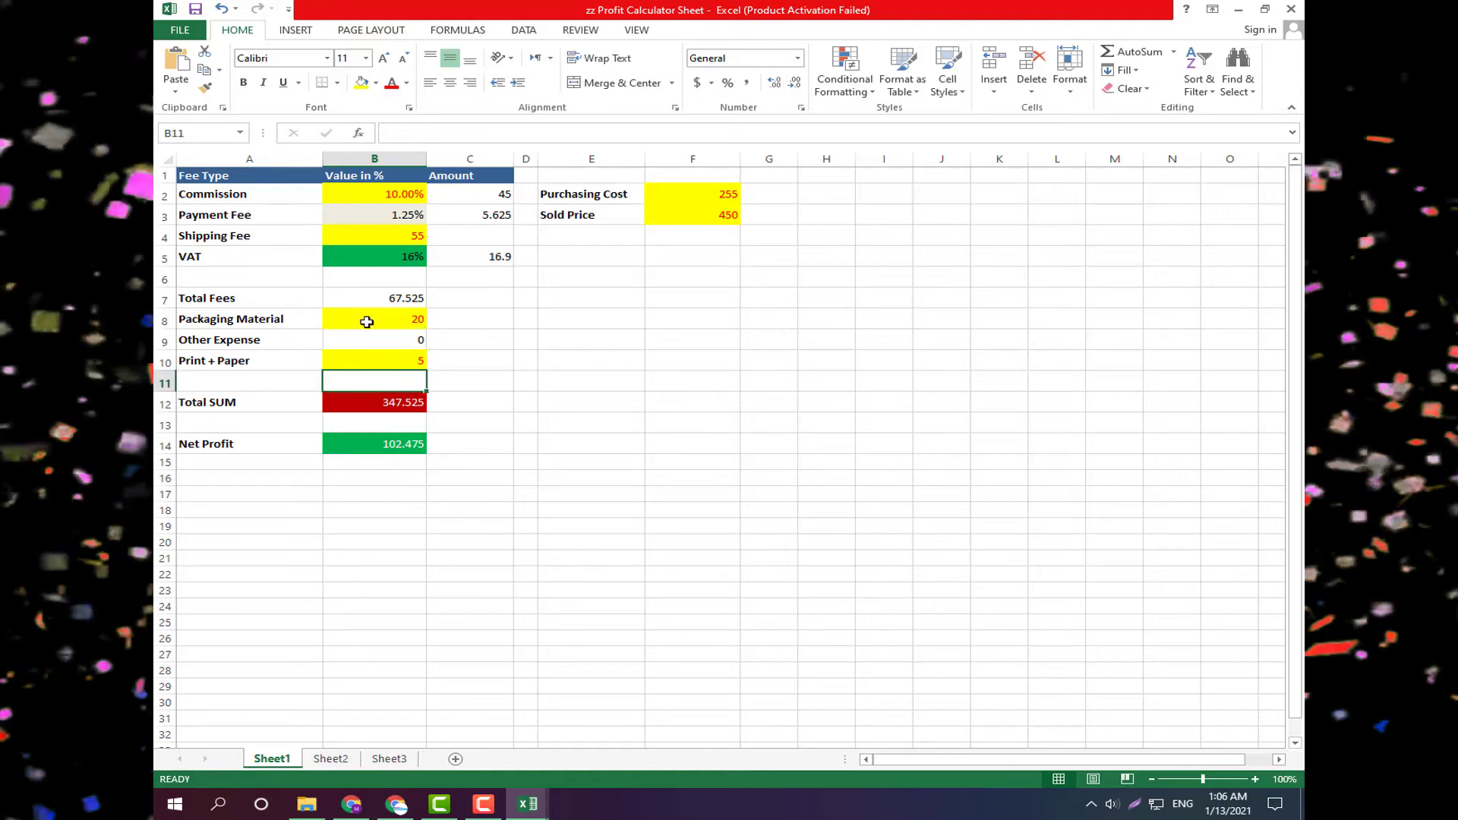
left_click(364, 316)
left_click(368, 358)
left_click(364, 325)
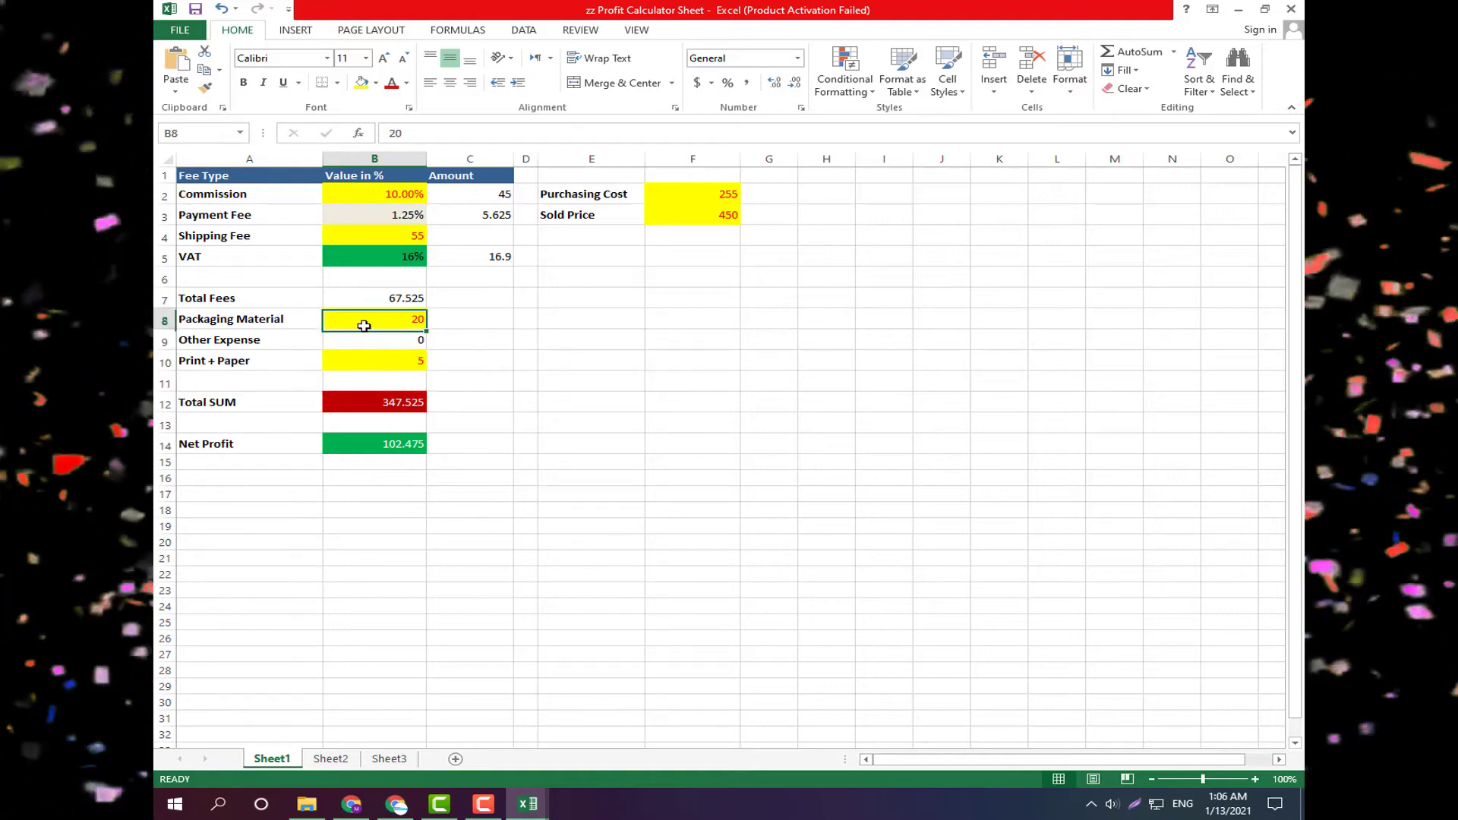
left_click(374, 380)
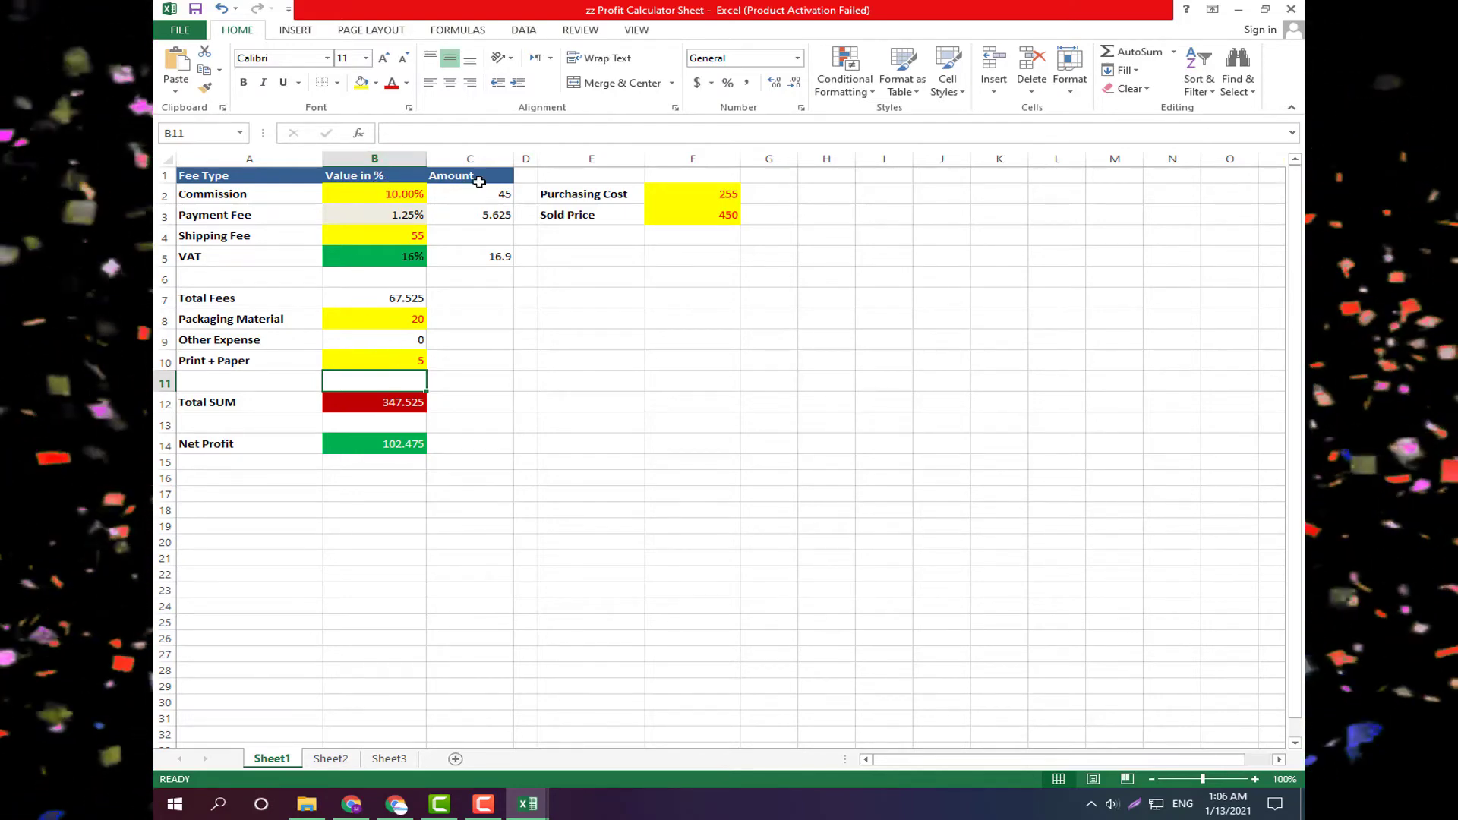
left_click(708, 156)
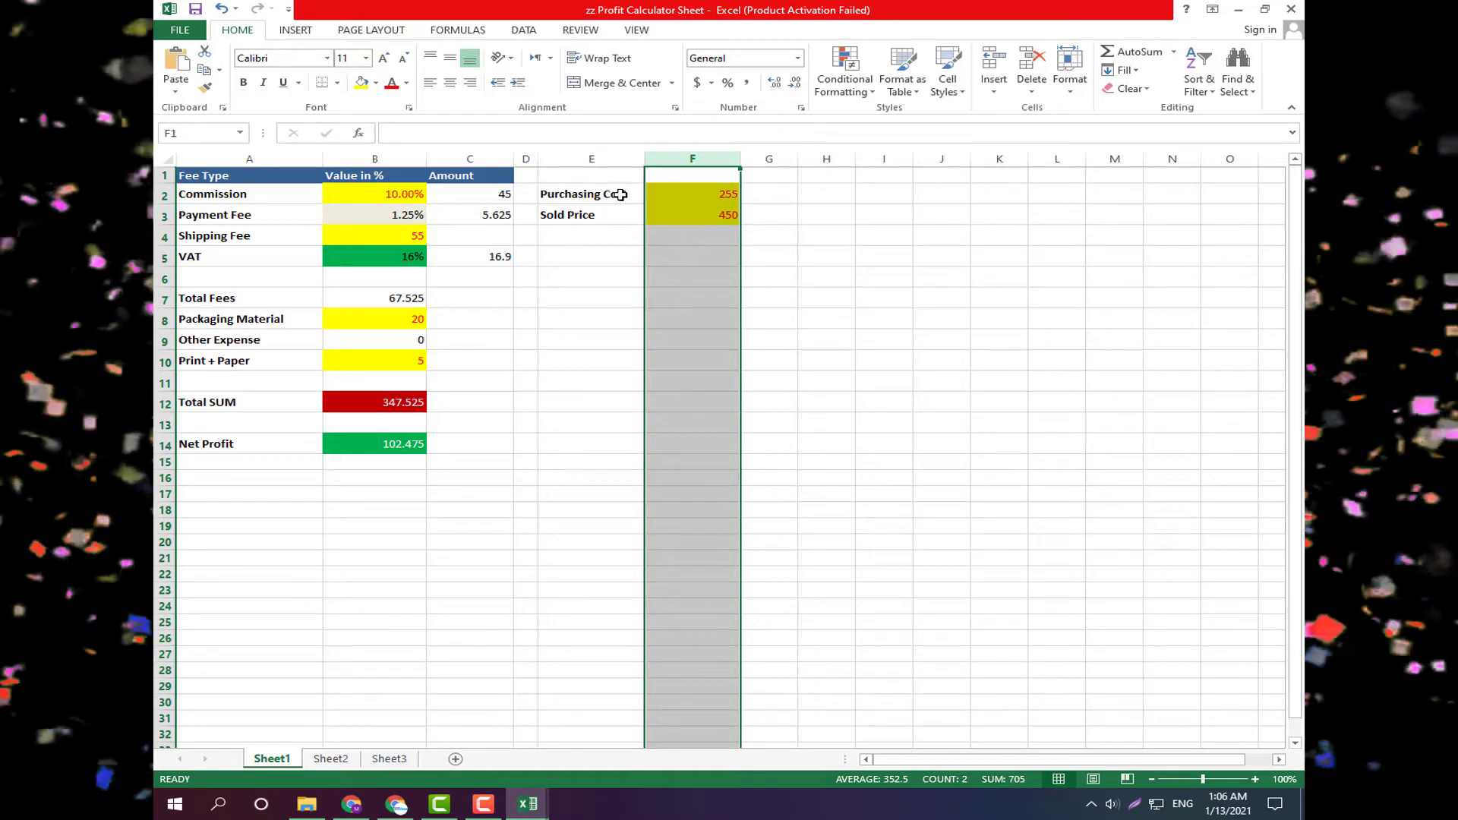
left_click(821, 258)
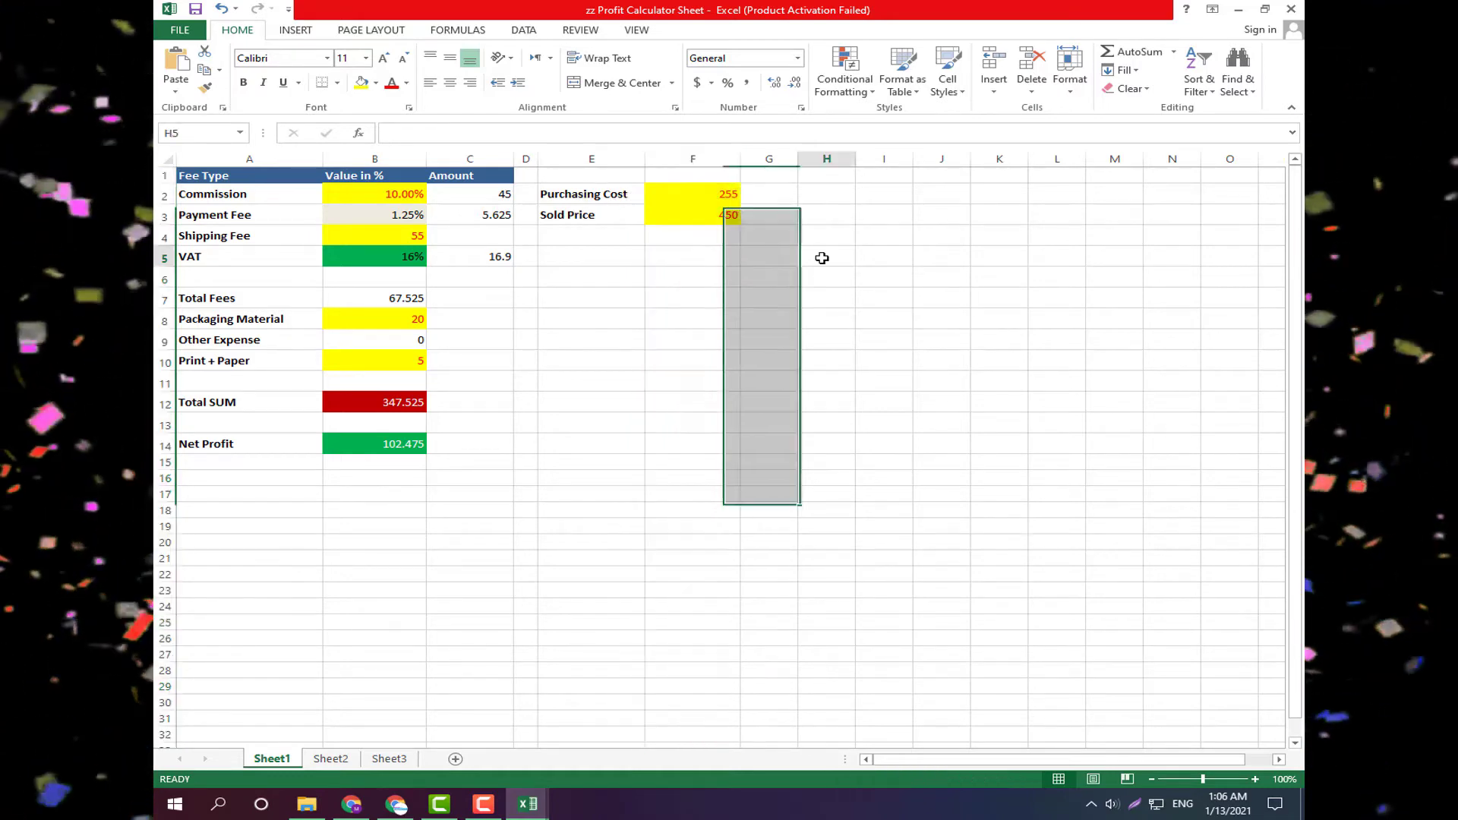
Set the Purchasing Cost in cell F2 to 300.
double_click(703, 196)
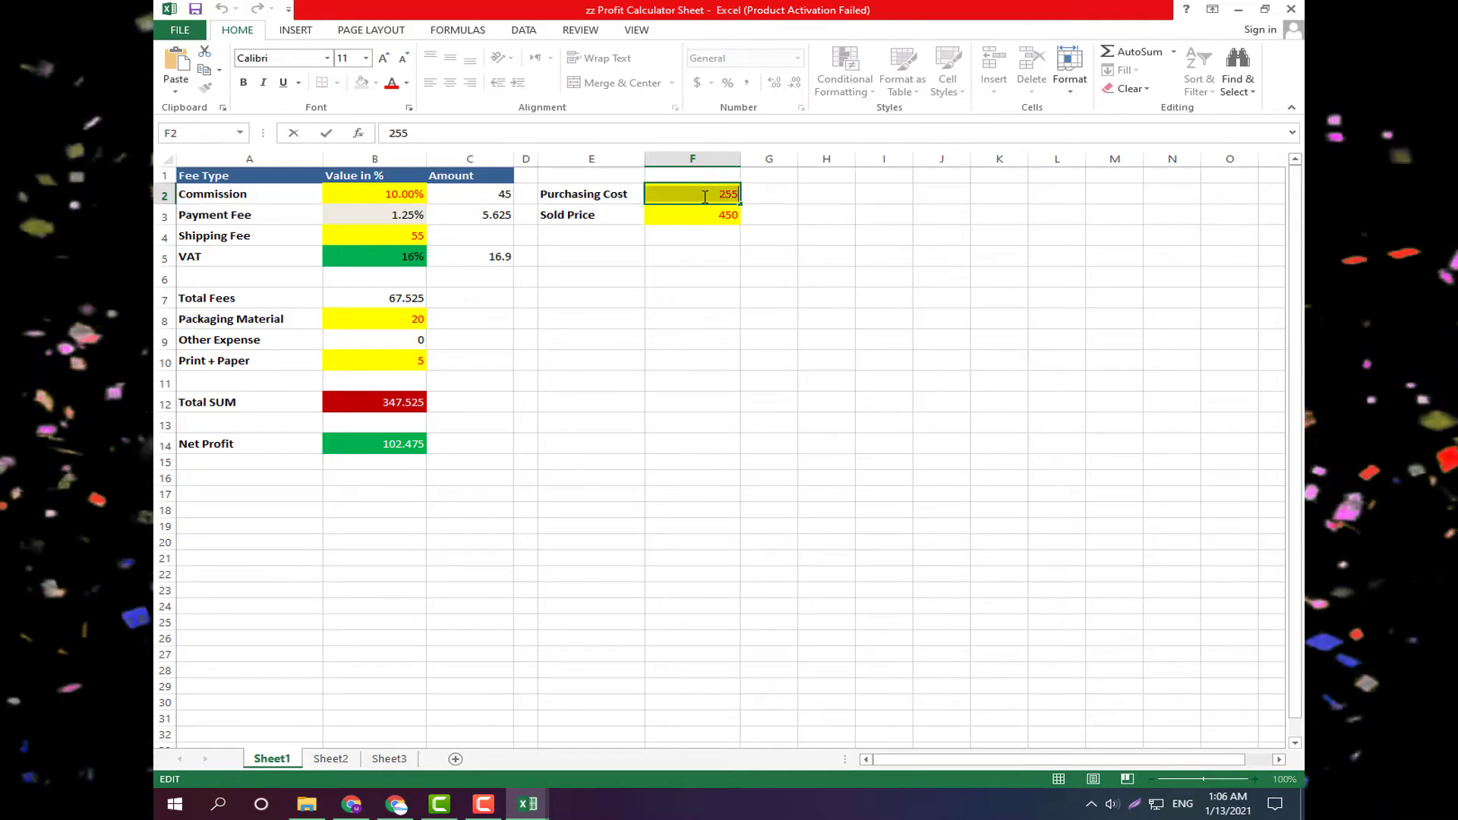
double_click(704, 197)
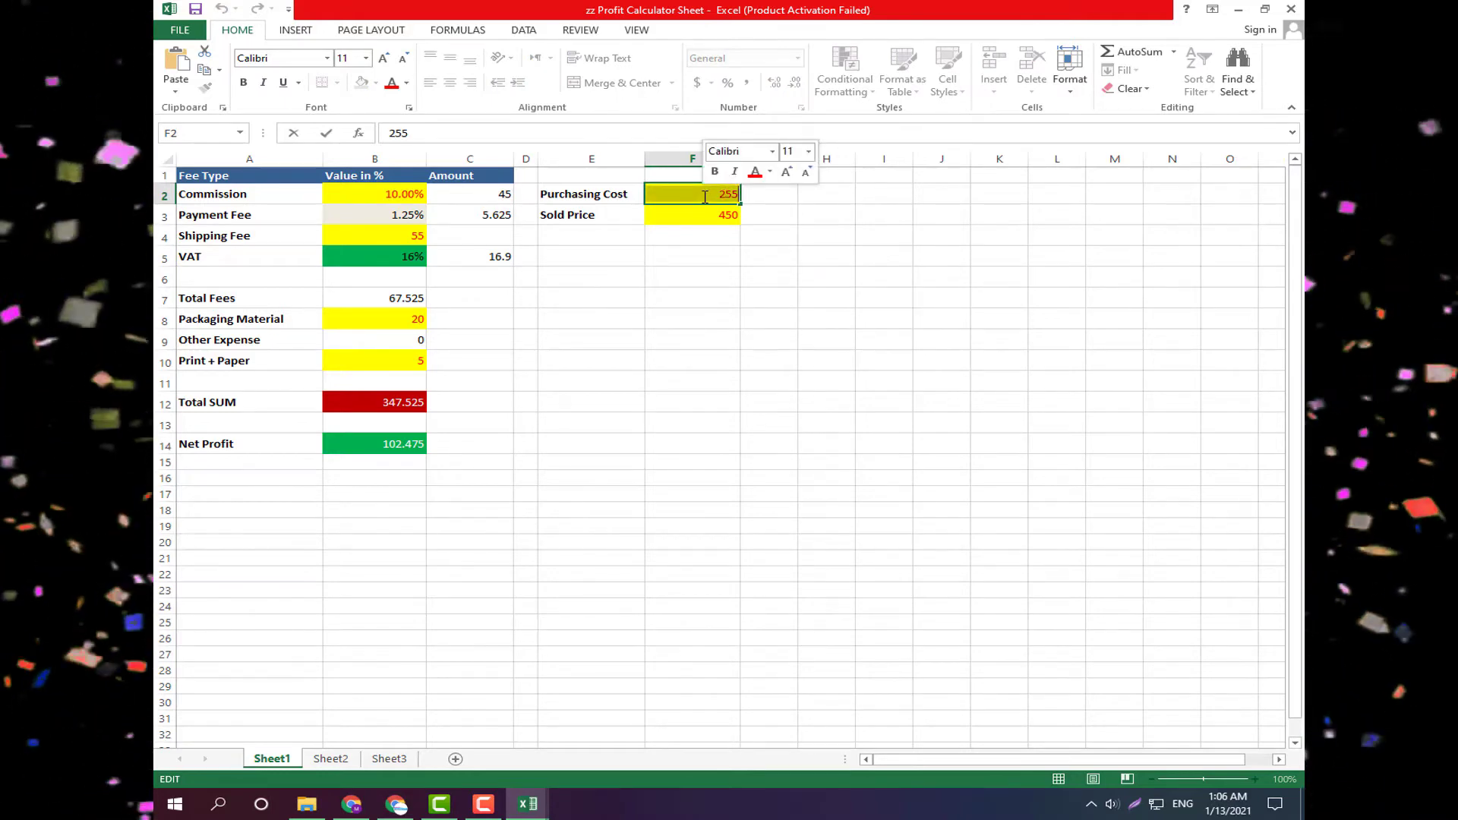
type("300")
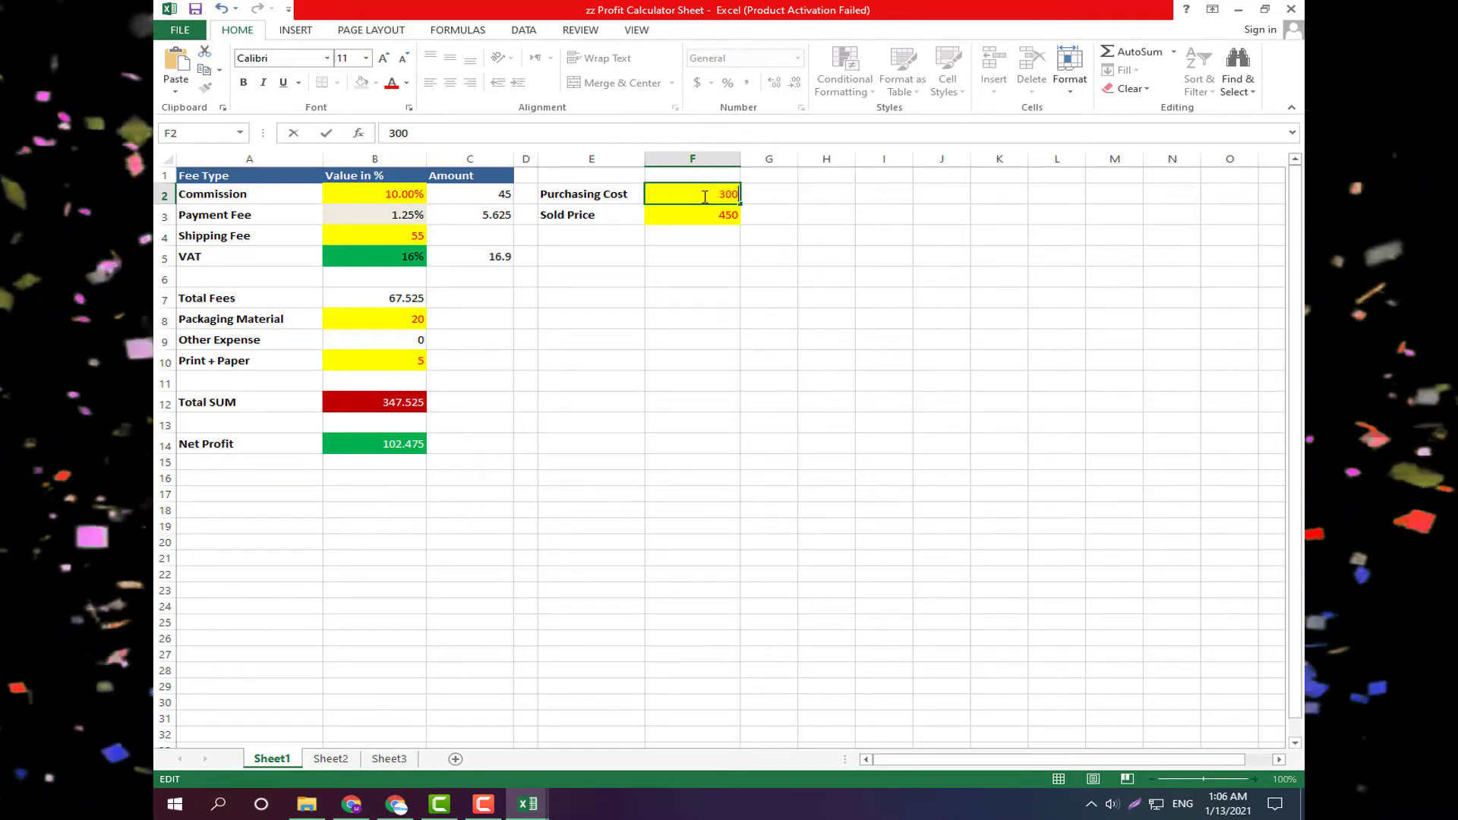
left_click(822, 212)
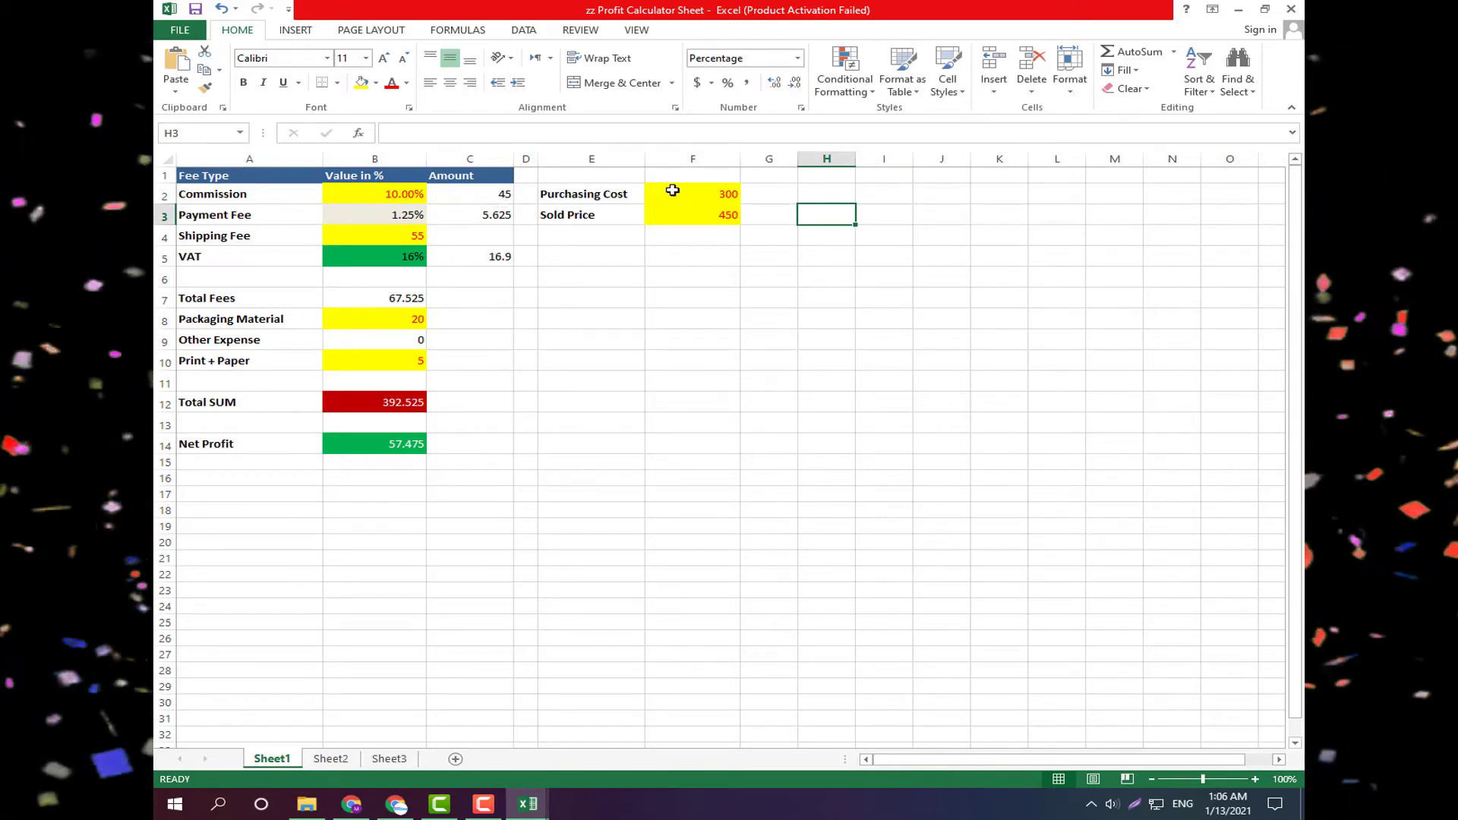
Set the Sold Price in cell F3 to 600.
left_click(672, 190)
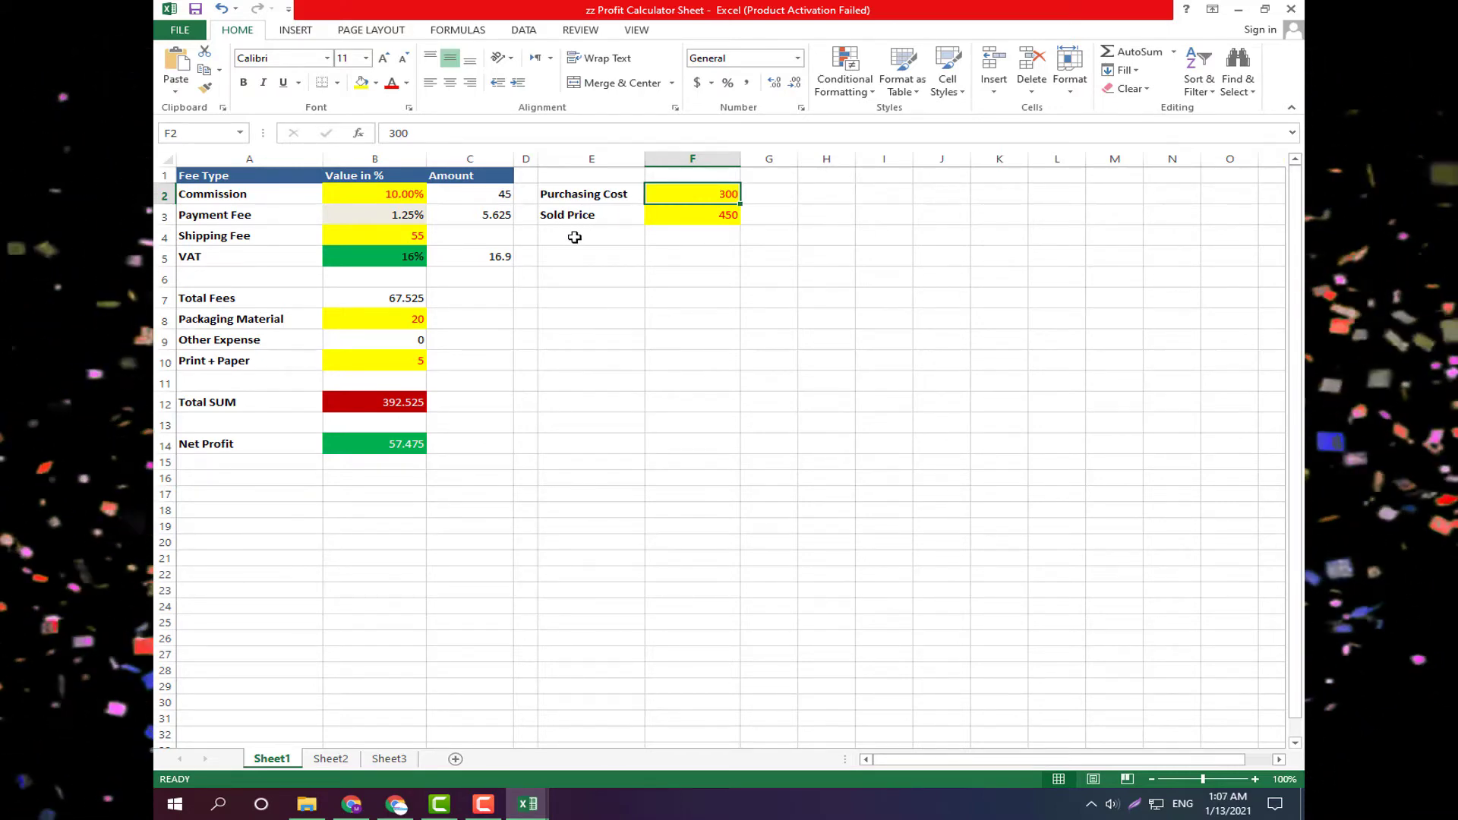
left_click(720, 217)
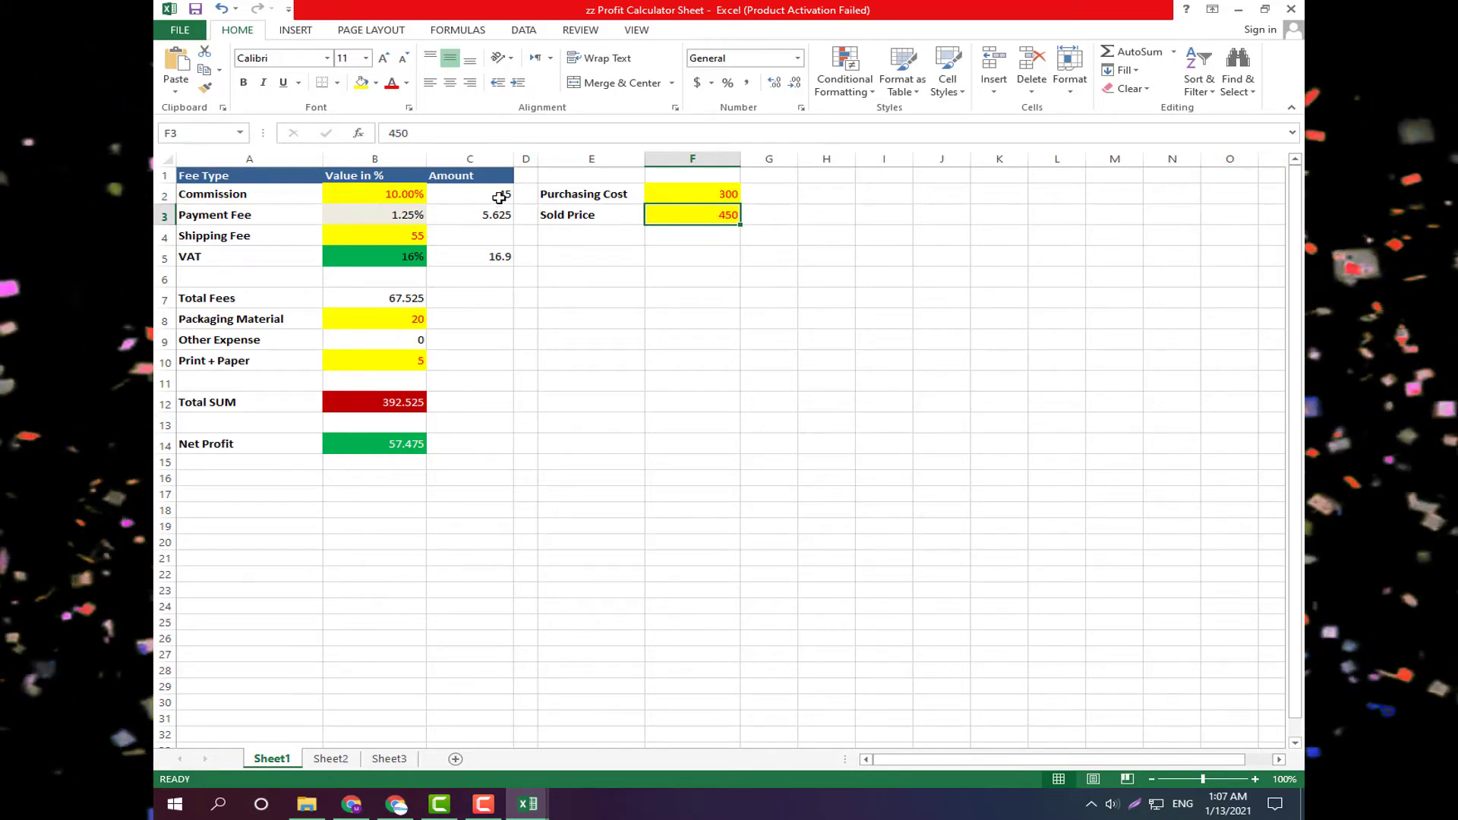
double_click(703, 216)
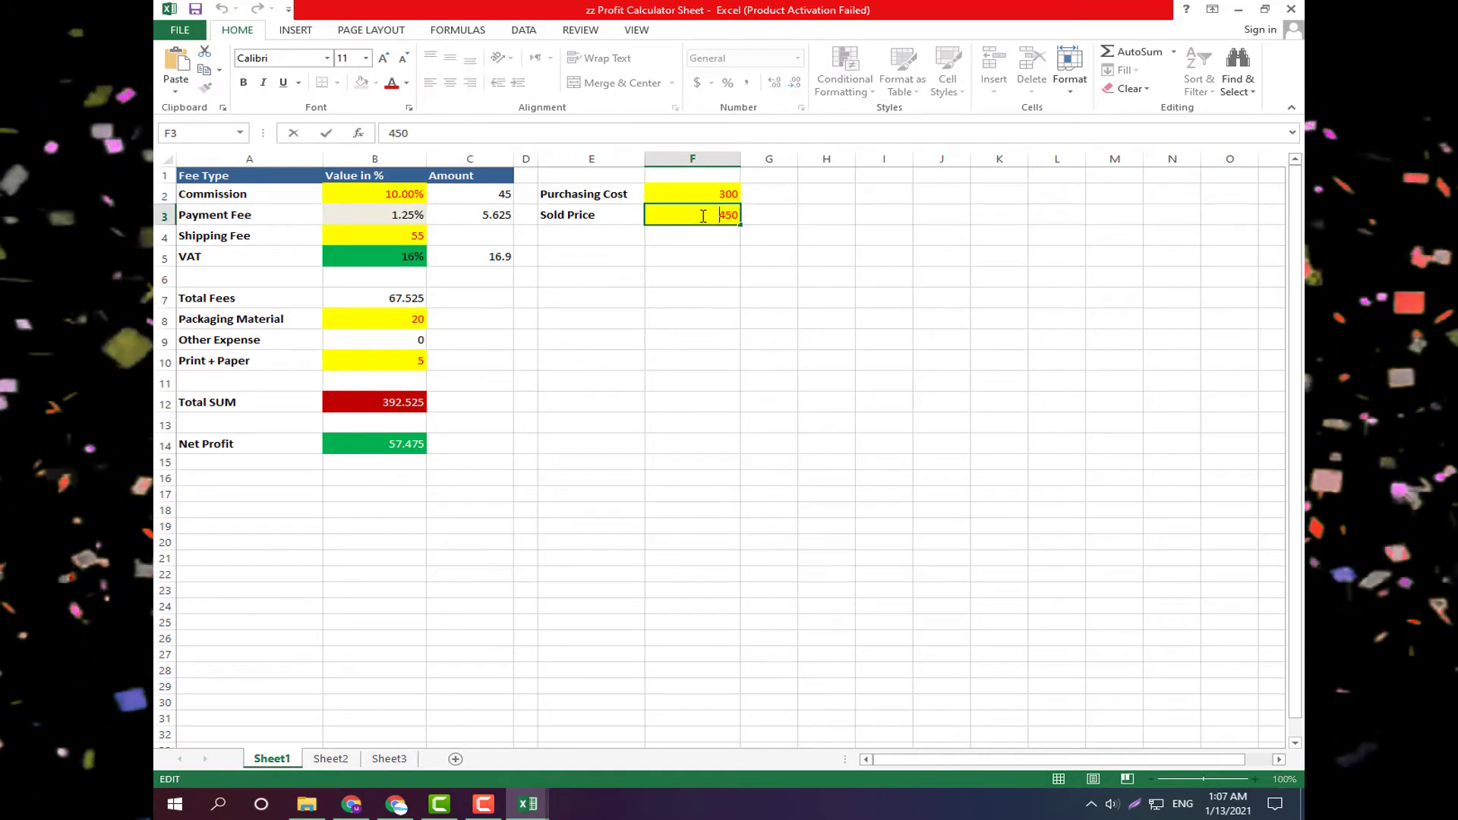
double_click(704, 215)
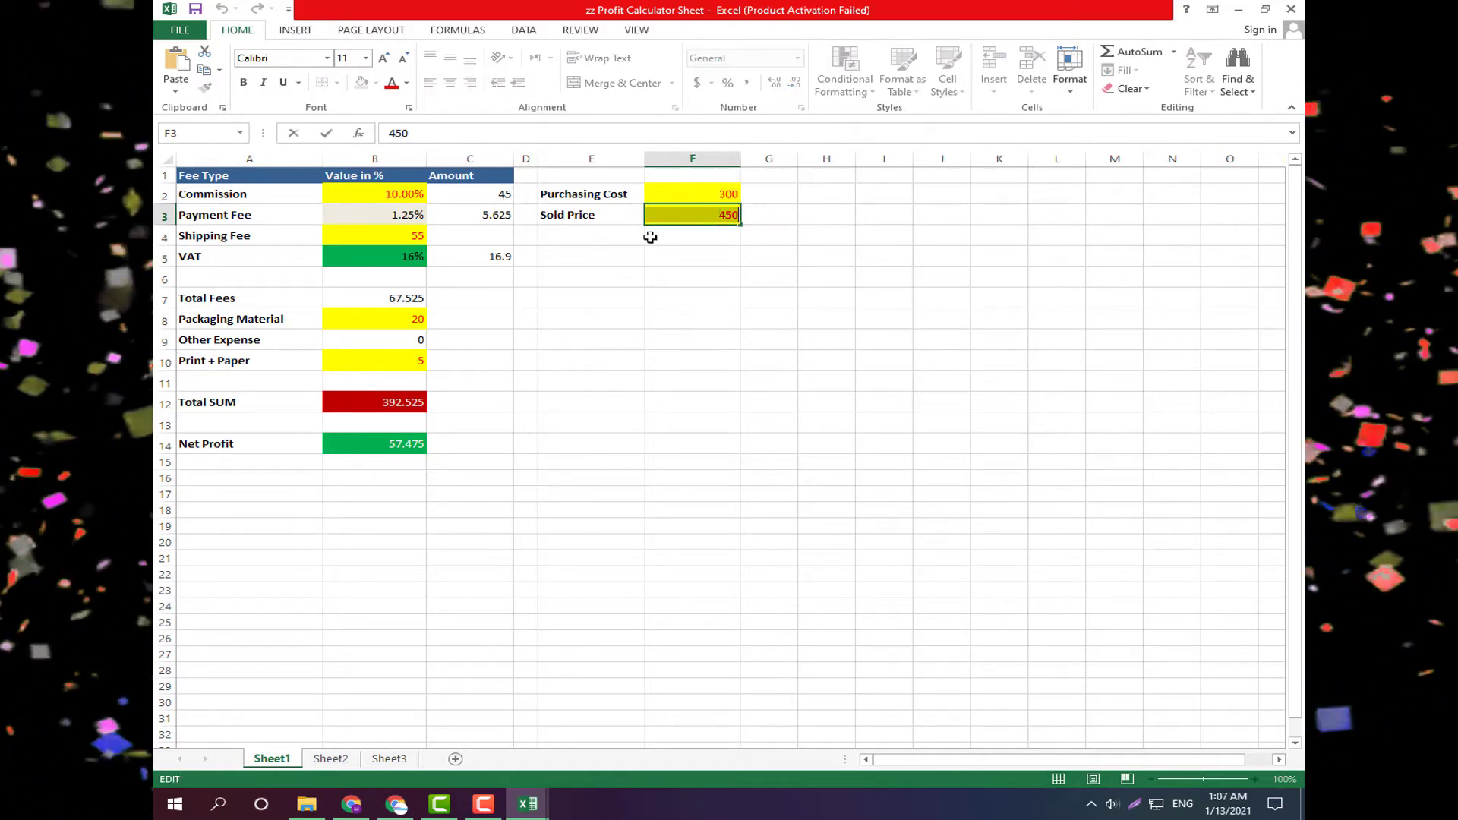
type("600")
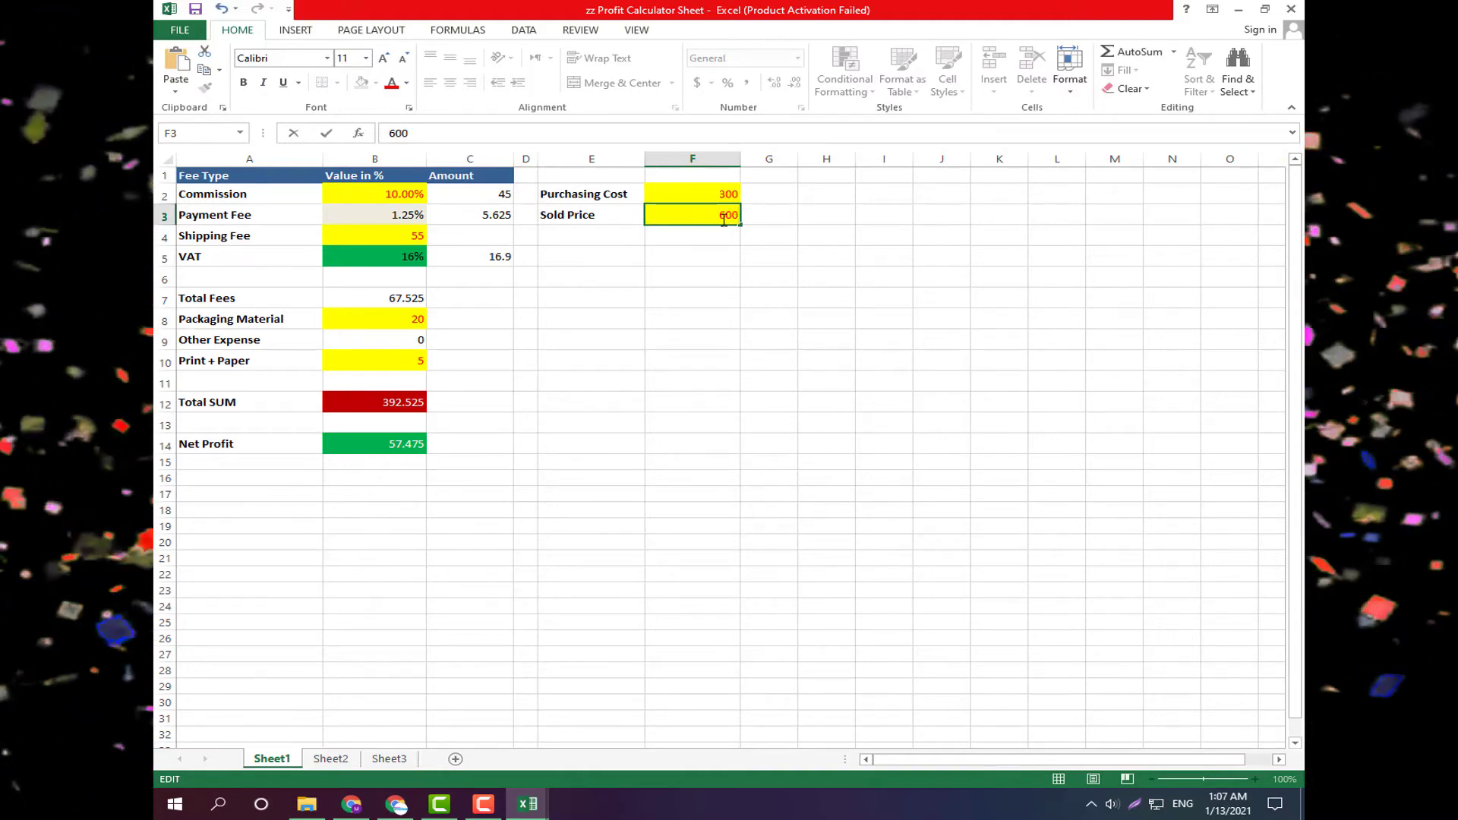
left_click(710, 251)
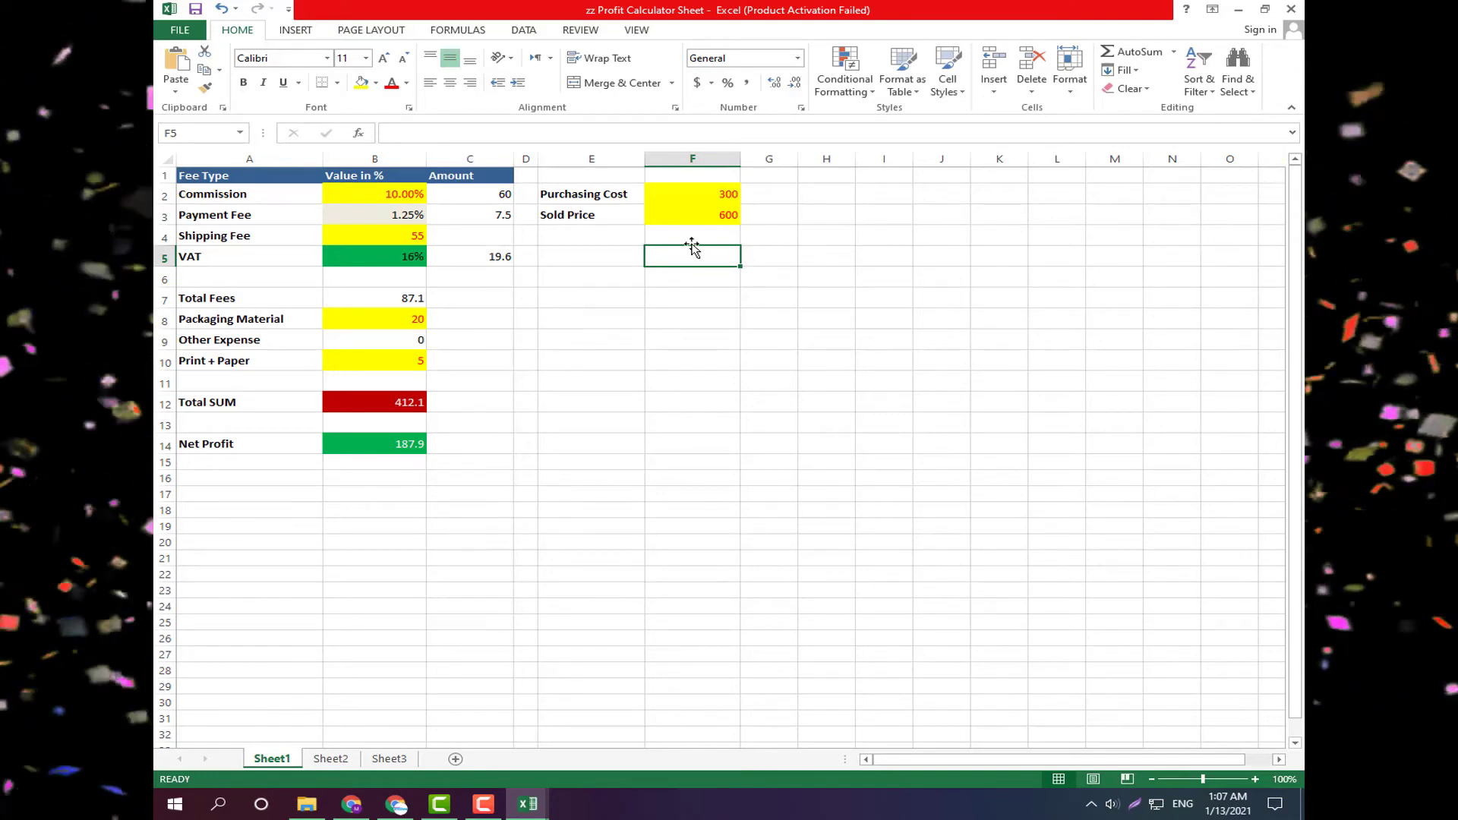
Examine the Purchasing Cost and Sold Price inputs and the Net Profit formula in cell B14.
left_click(673, 195)
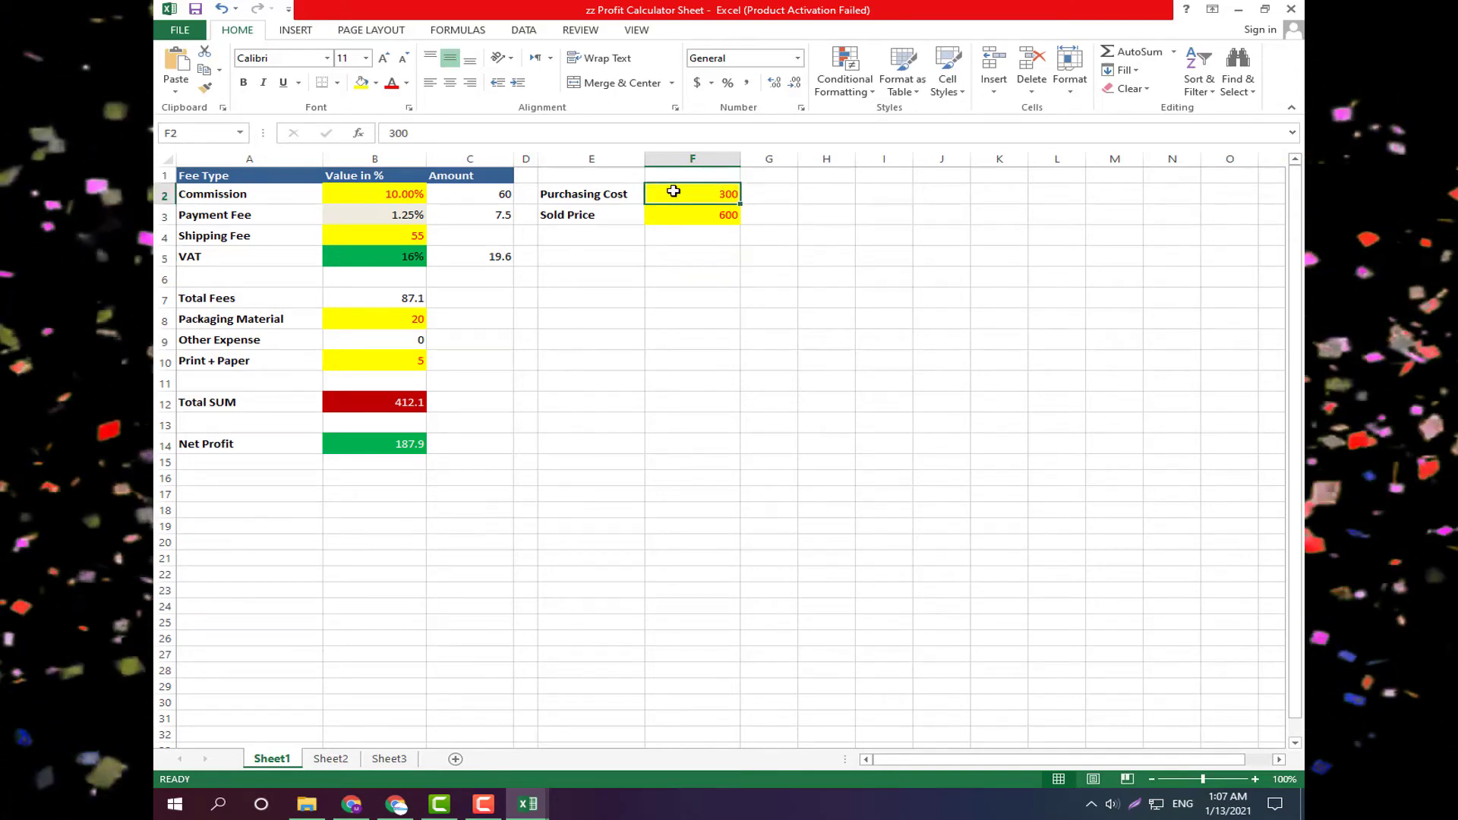
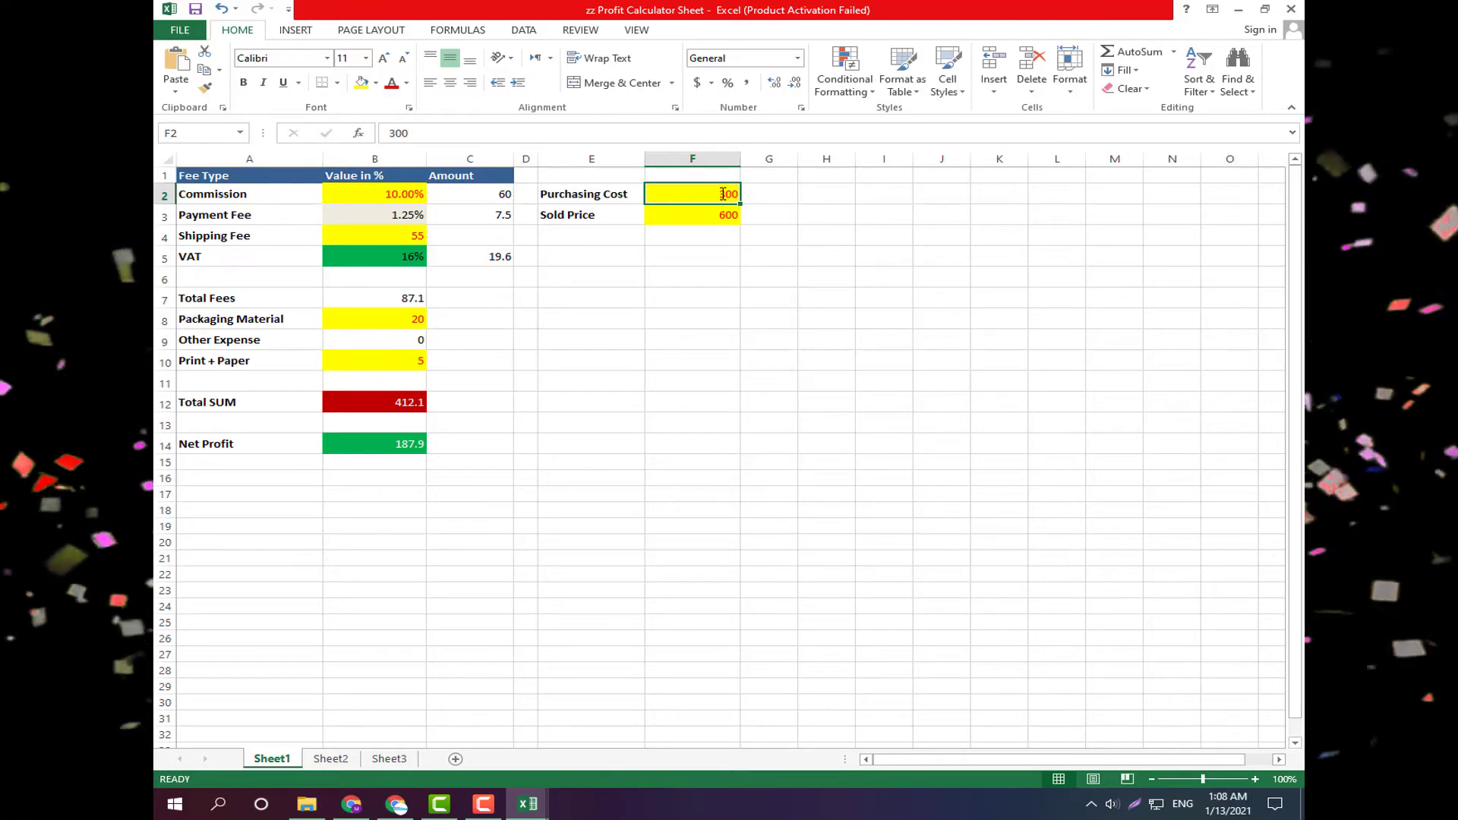
double_click(690, 191)
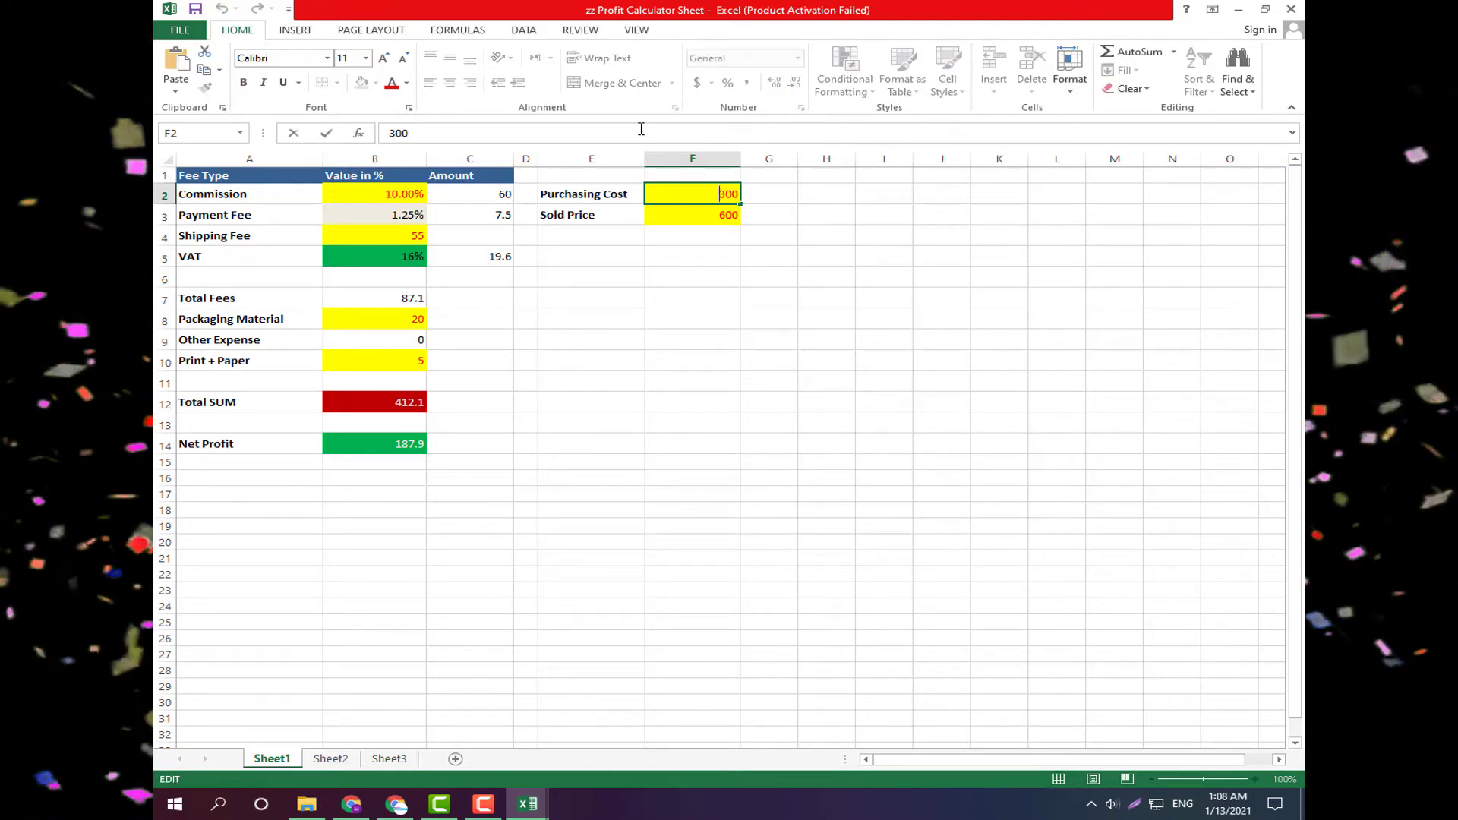
left_click(580, 215)
left_click(684, 217)
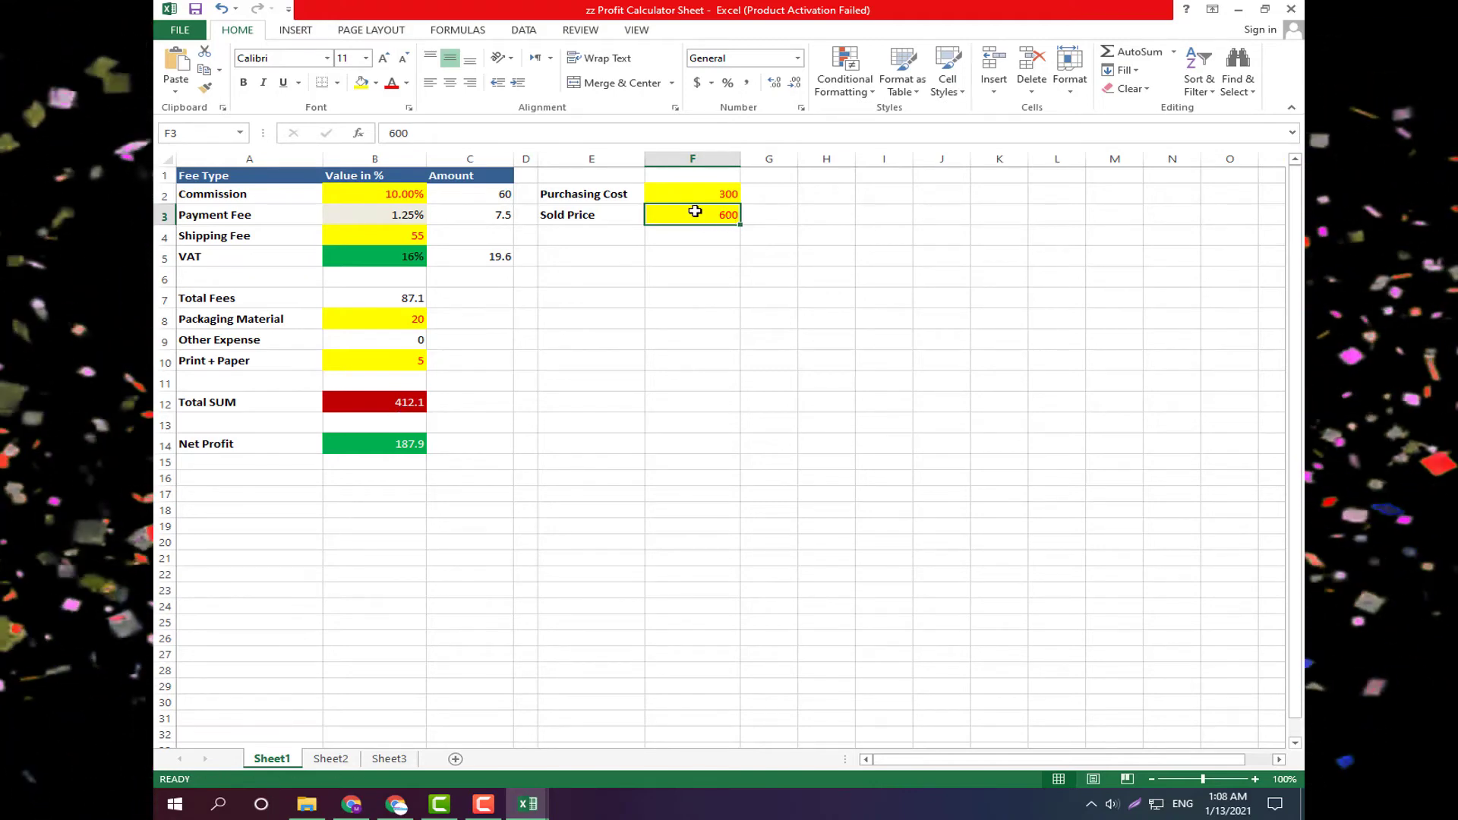
left_click(391, 447)
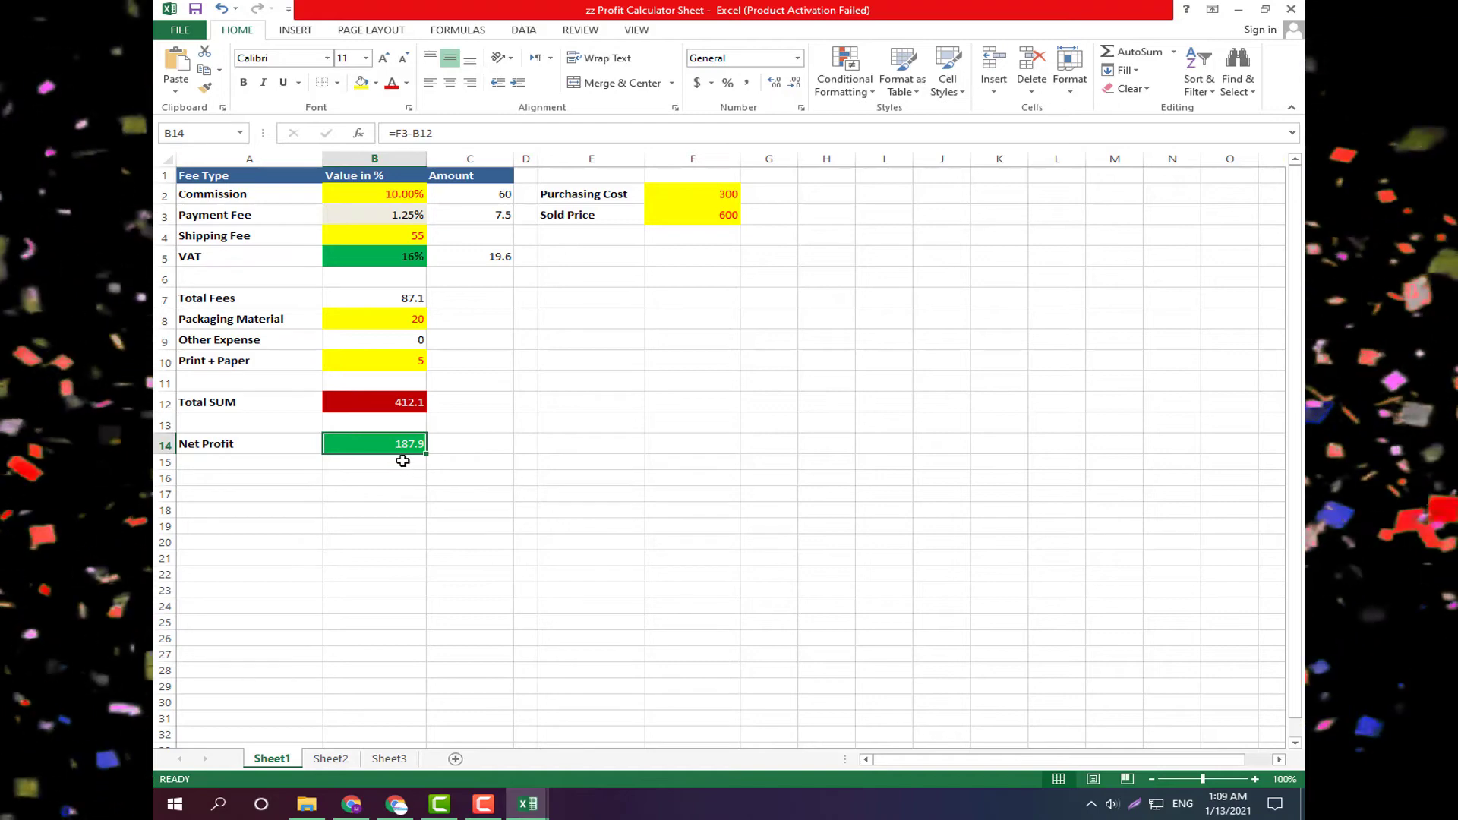
Set the Sold Price in cell F3 to 490.
left_click(726, 216)
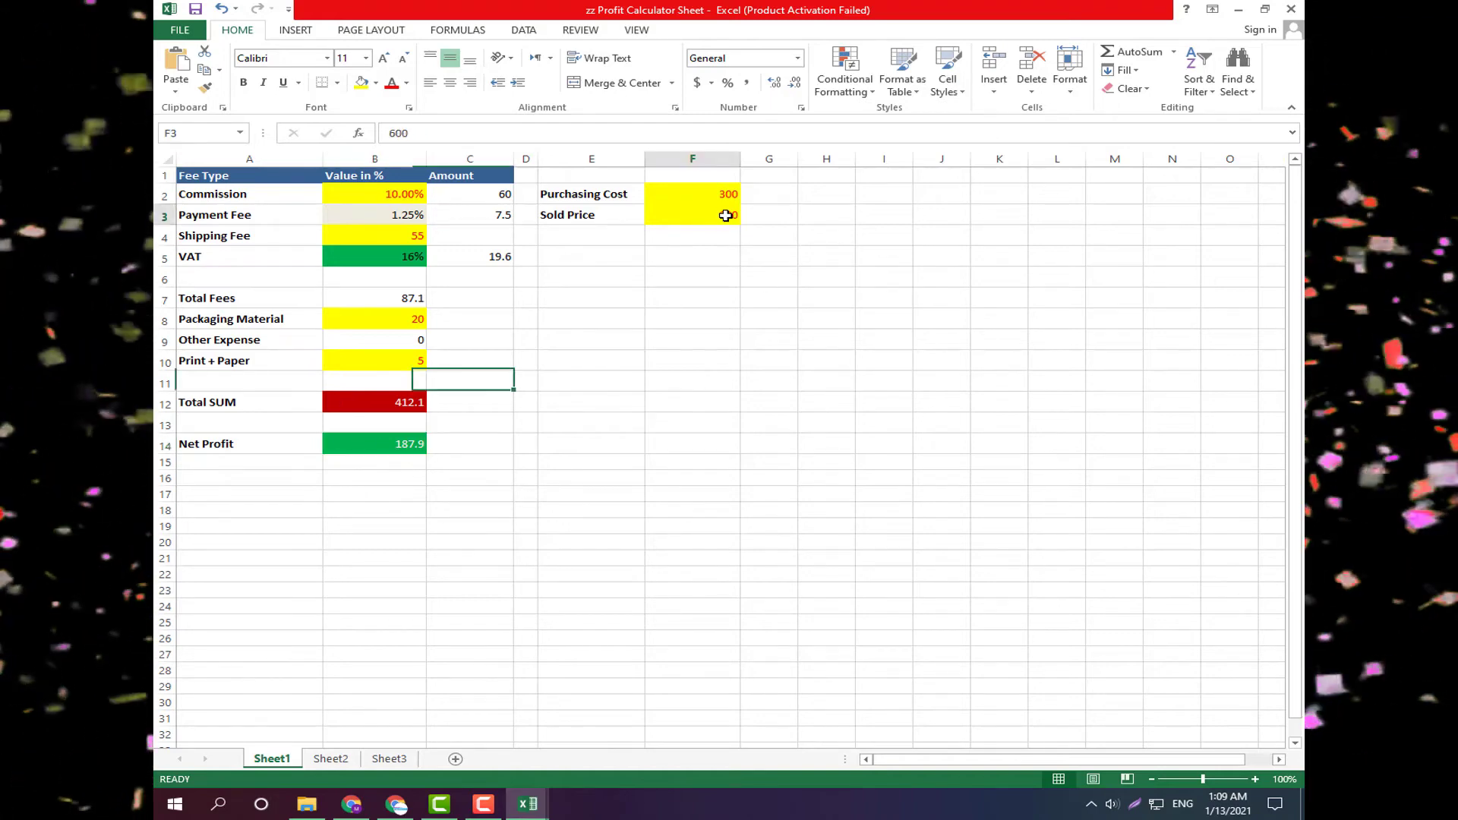
double_click(726, 216)
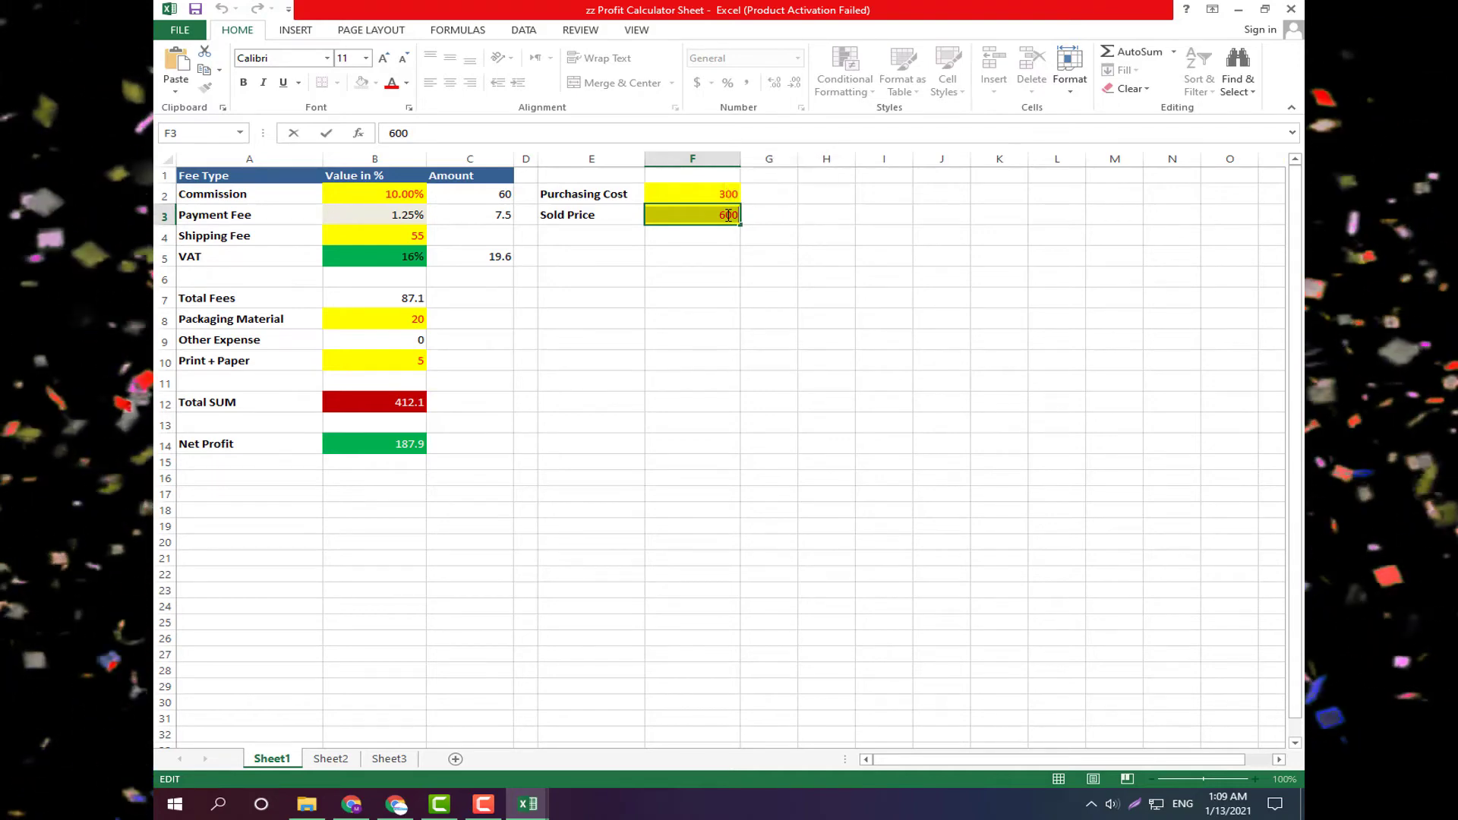
type("490")
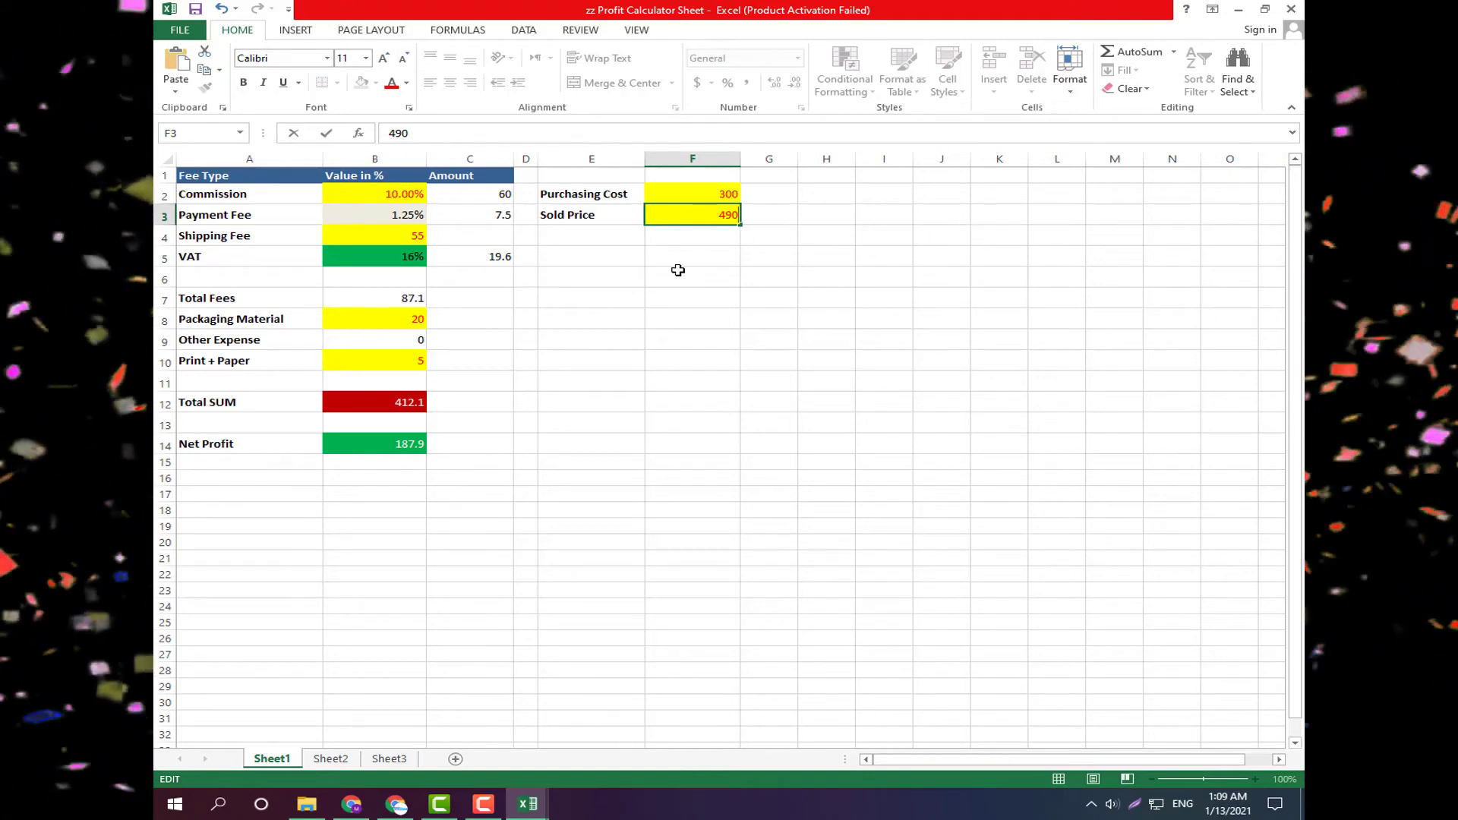
left_click(613, 258)
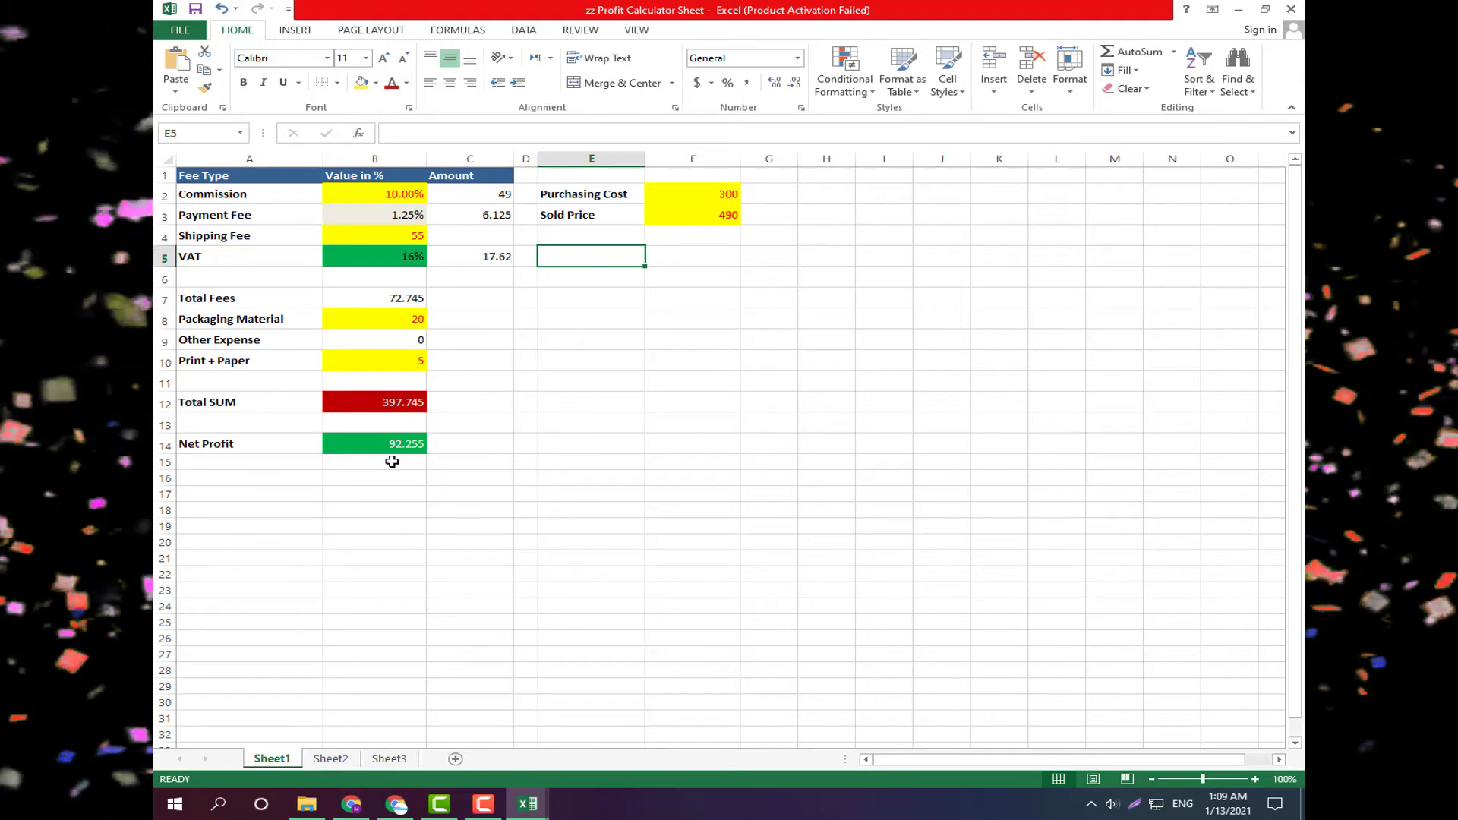
Set the Sold Price in cell F3 to 350.
left_click(713, 217)
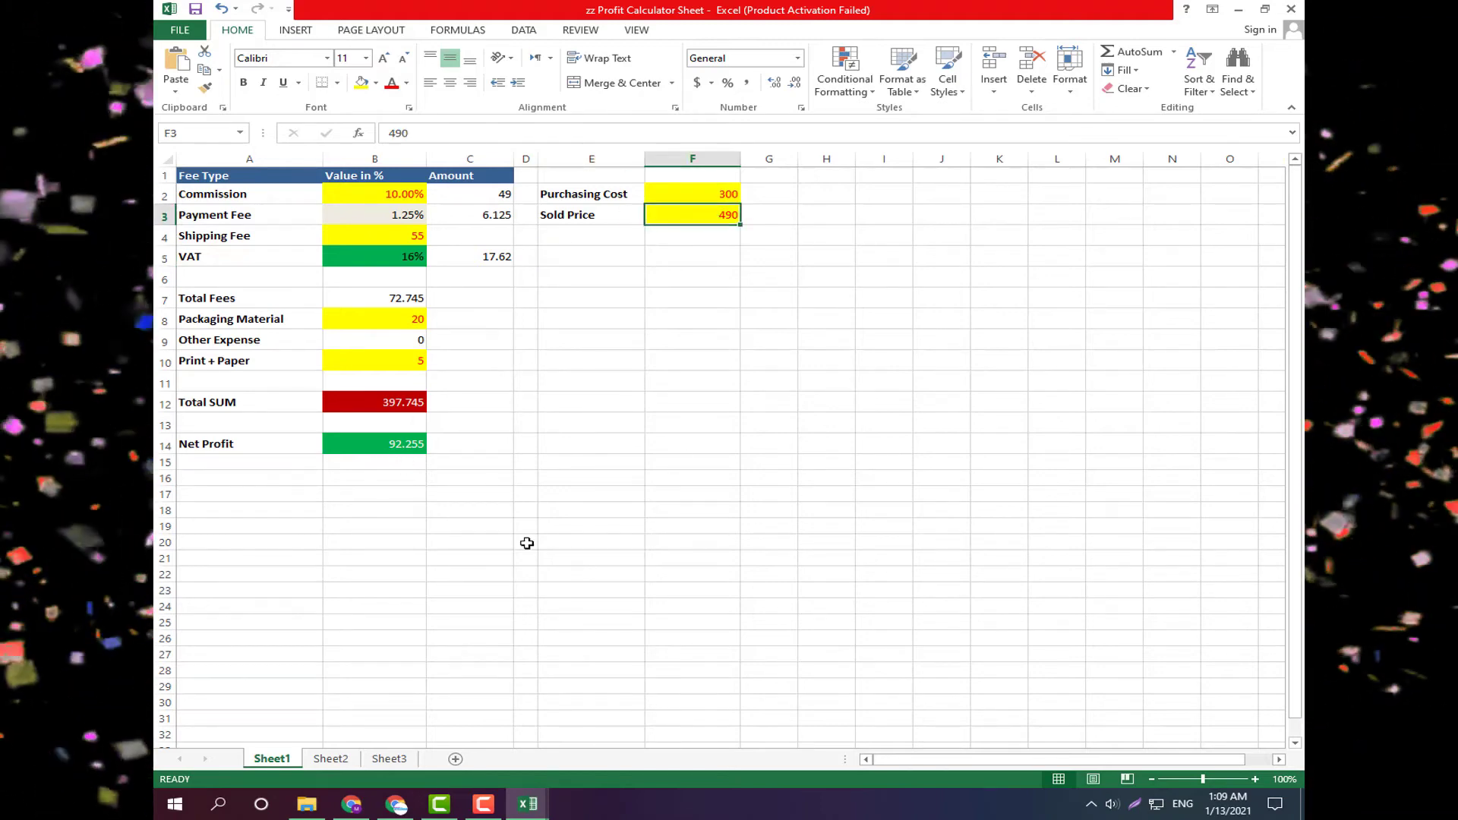
double_click(708, 221)
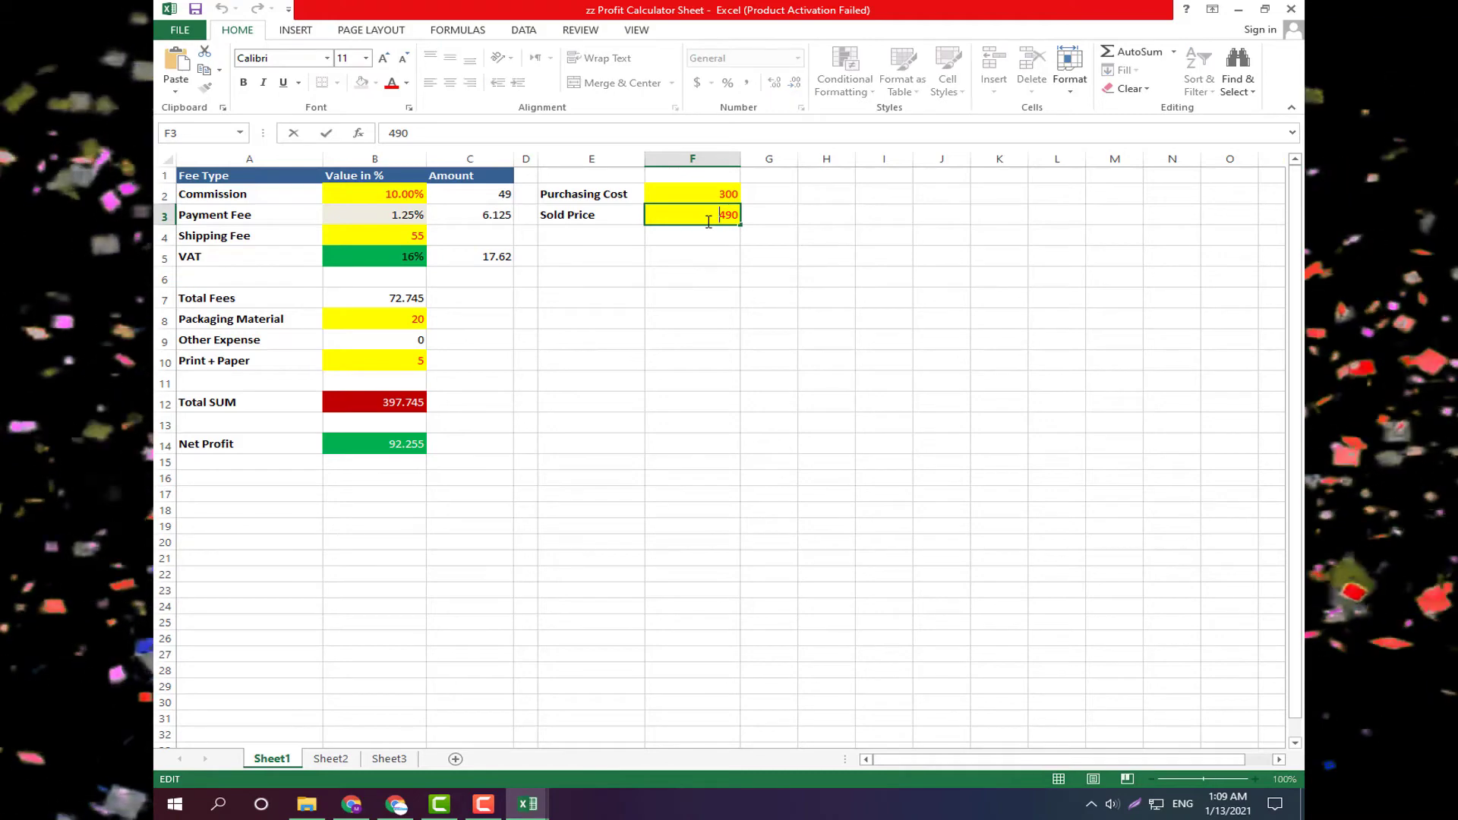
double_click(709, 221)
left_click(708, 221)
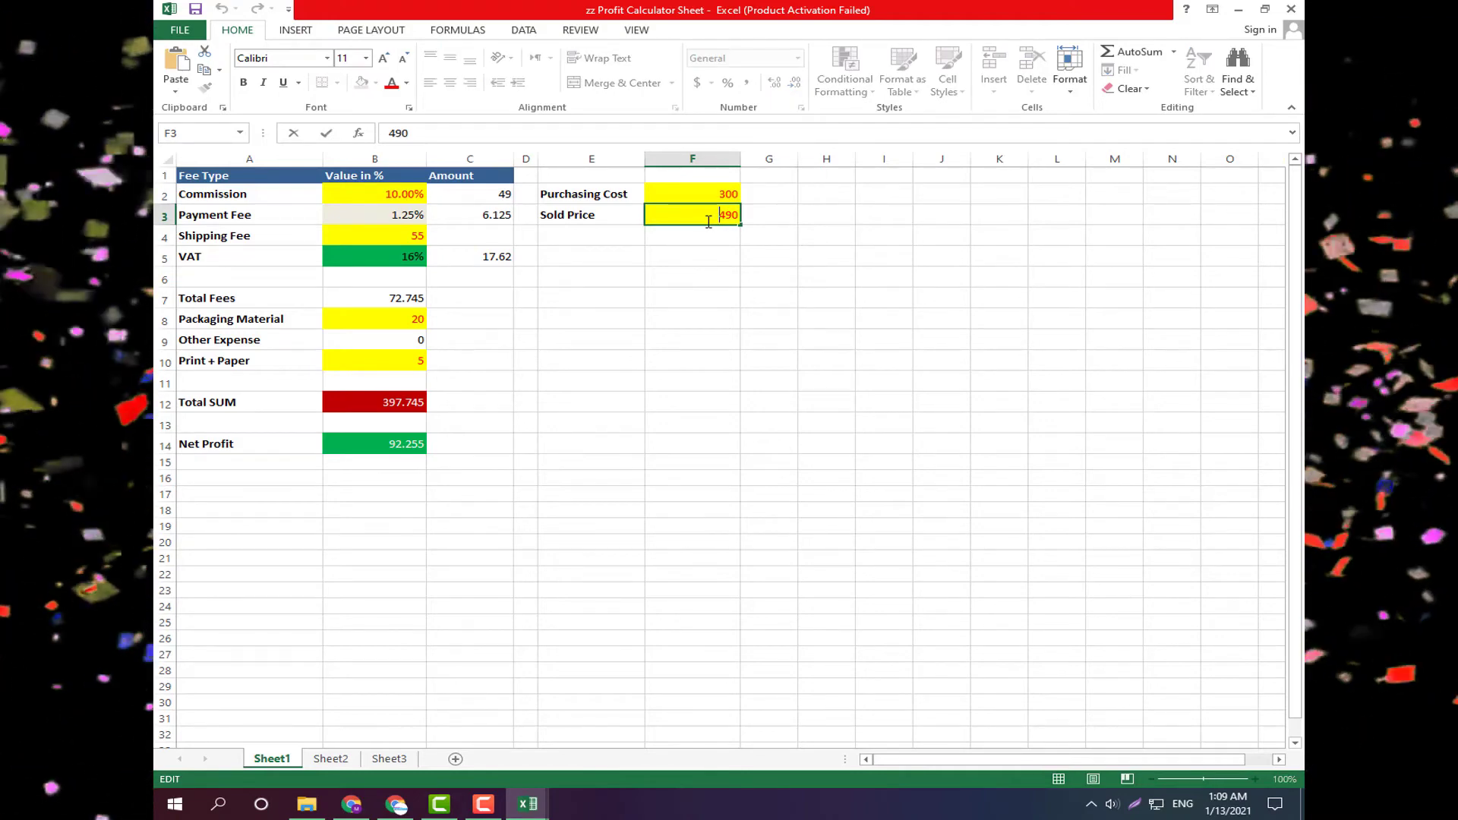
double_click(710, 222)
left_click(710, 221)
double_click(710, 222)
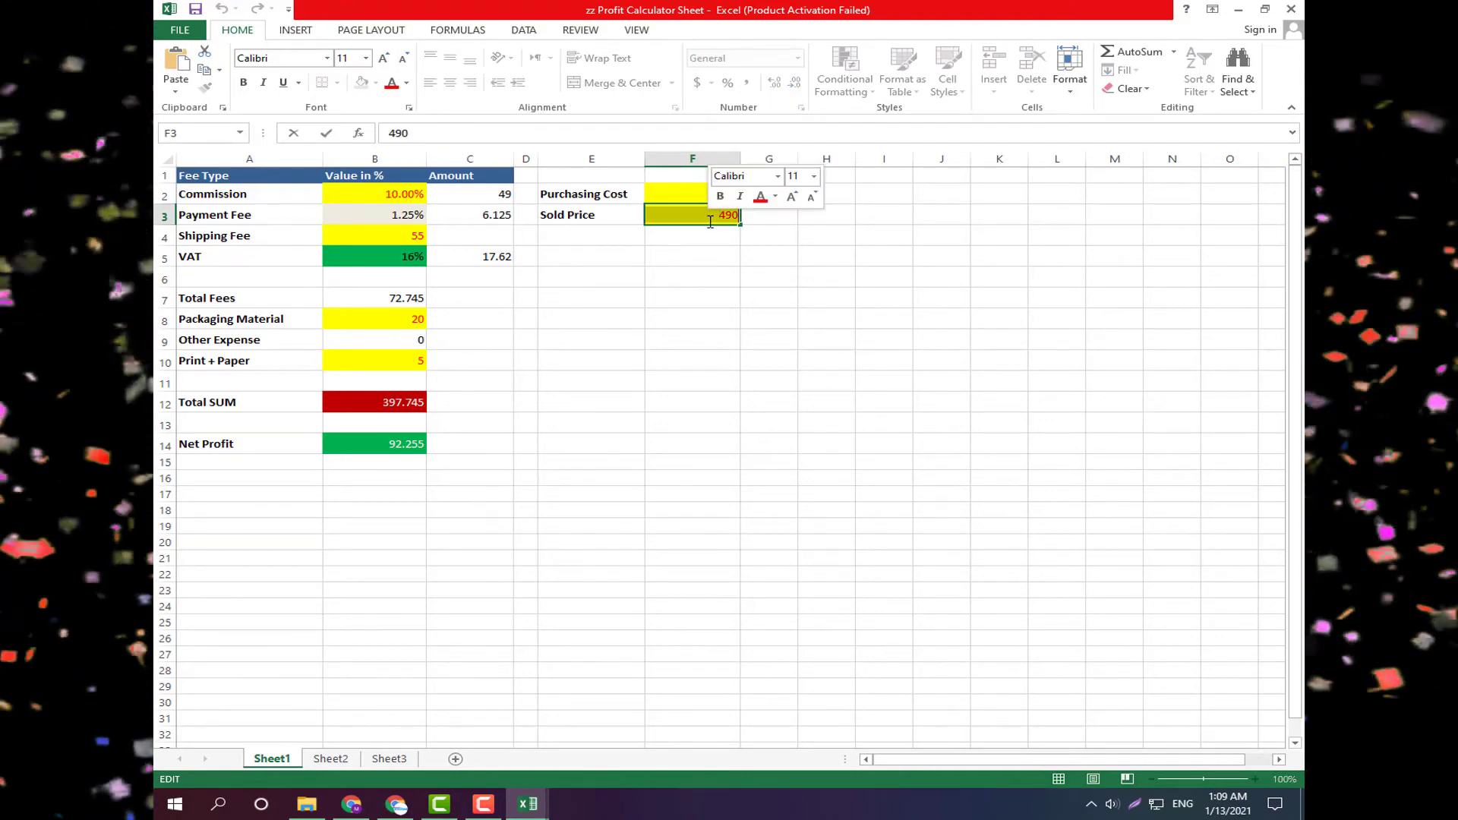
type("350")
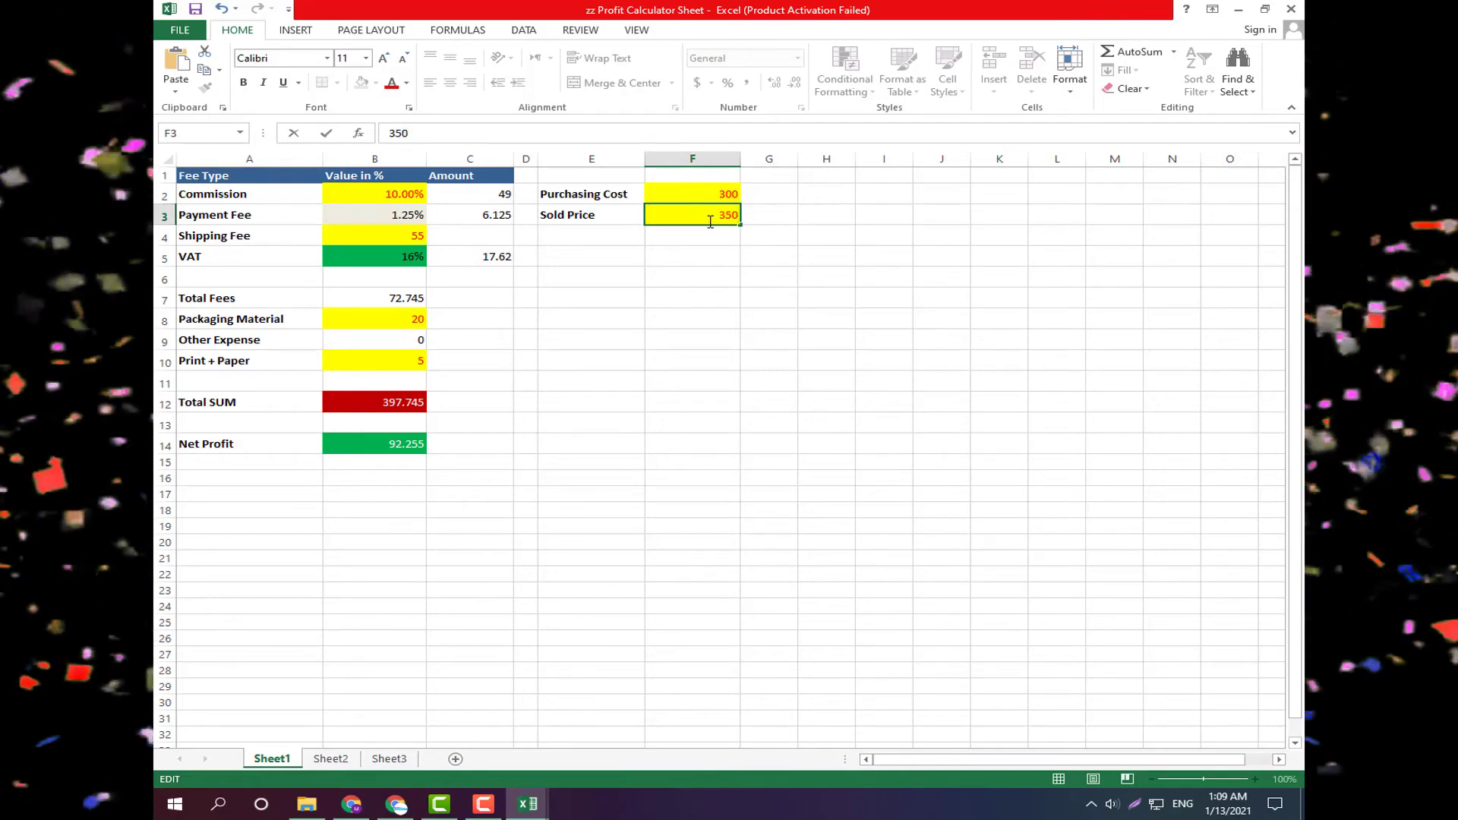
left_click(693, 241)
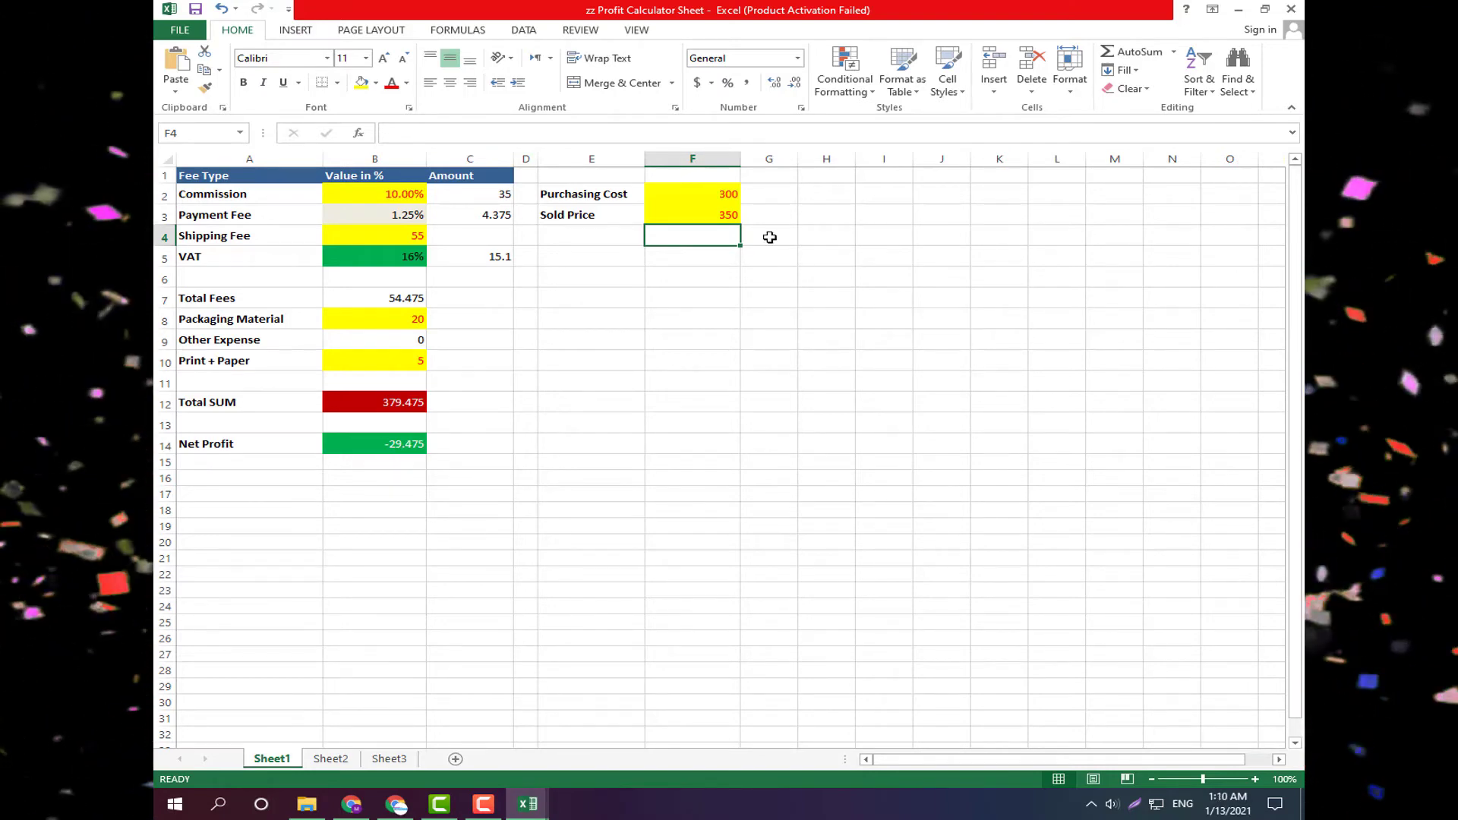
Review the Purchasing Cost, Sold Price, Commission amount, Packaging Material and Print + Paper cells that feed the net profit.
left_click(694, 199)
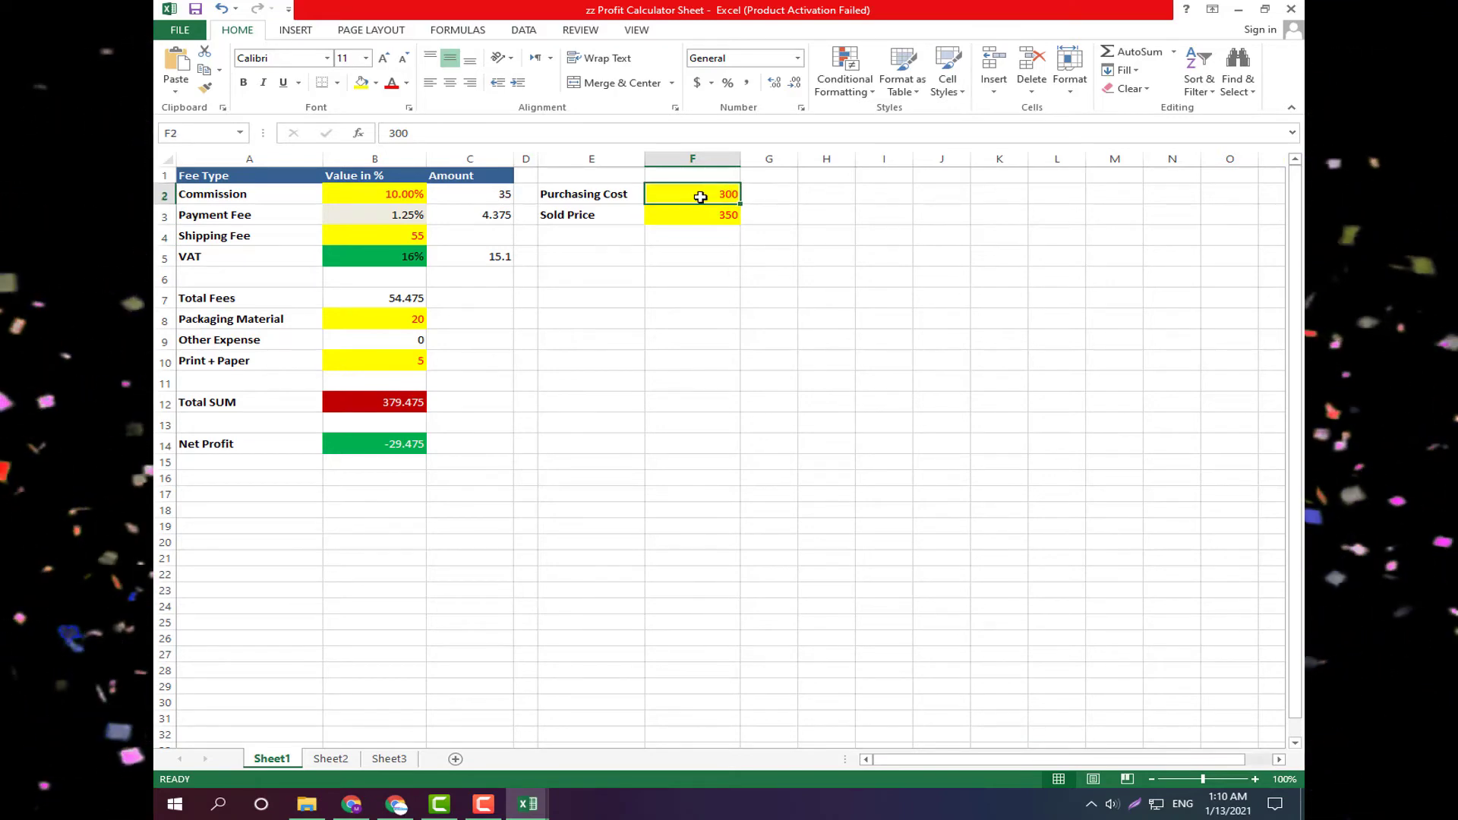
left_click(704, 219)
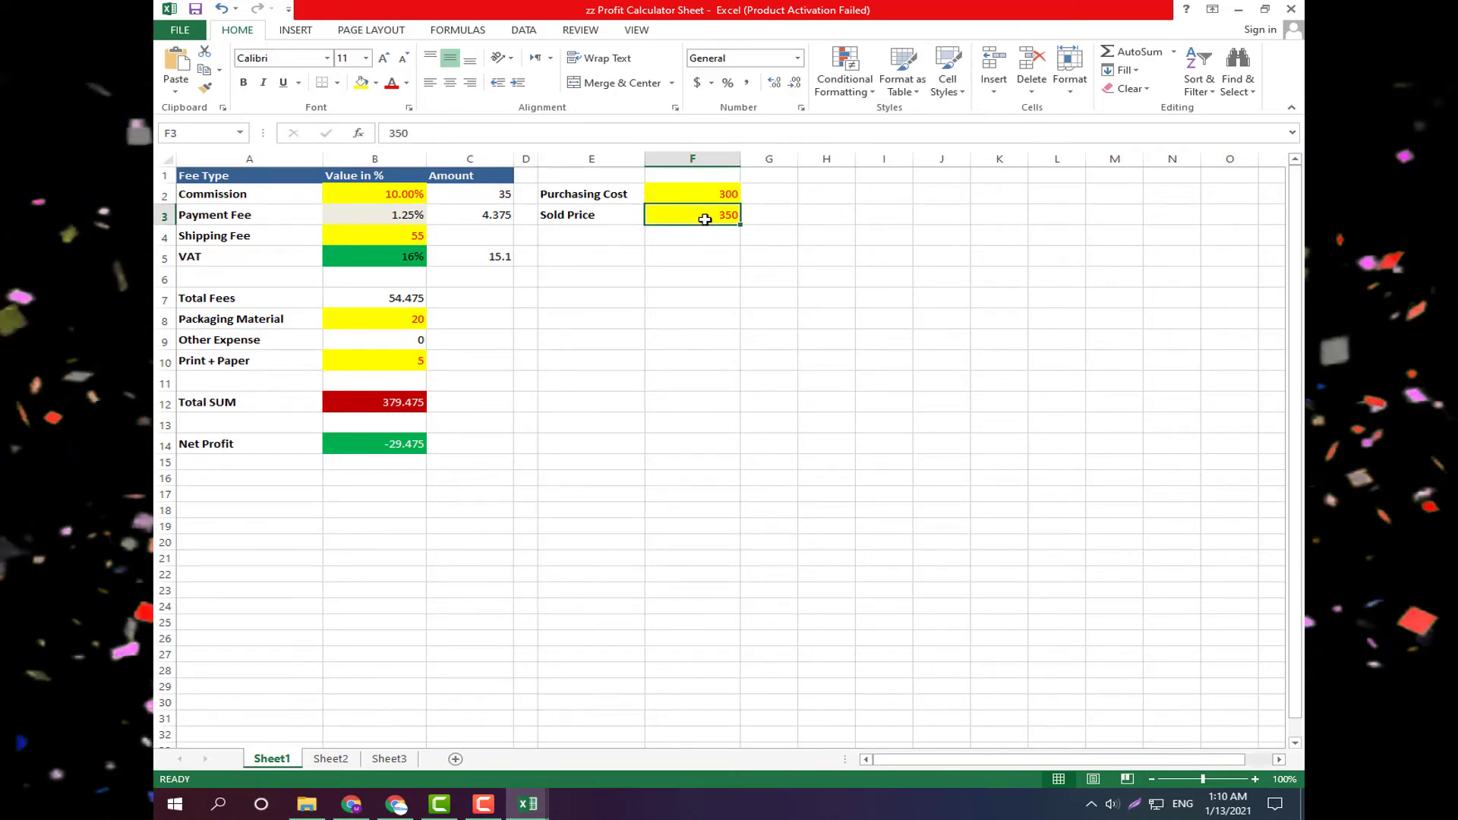
left_click(511, 196)
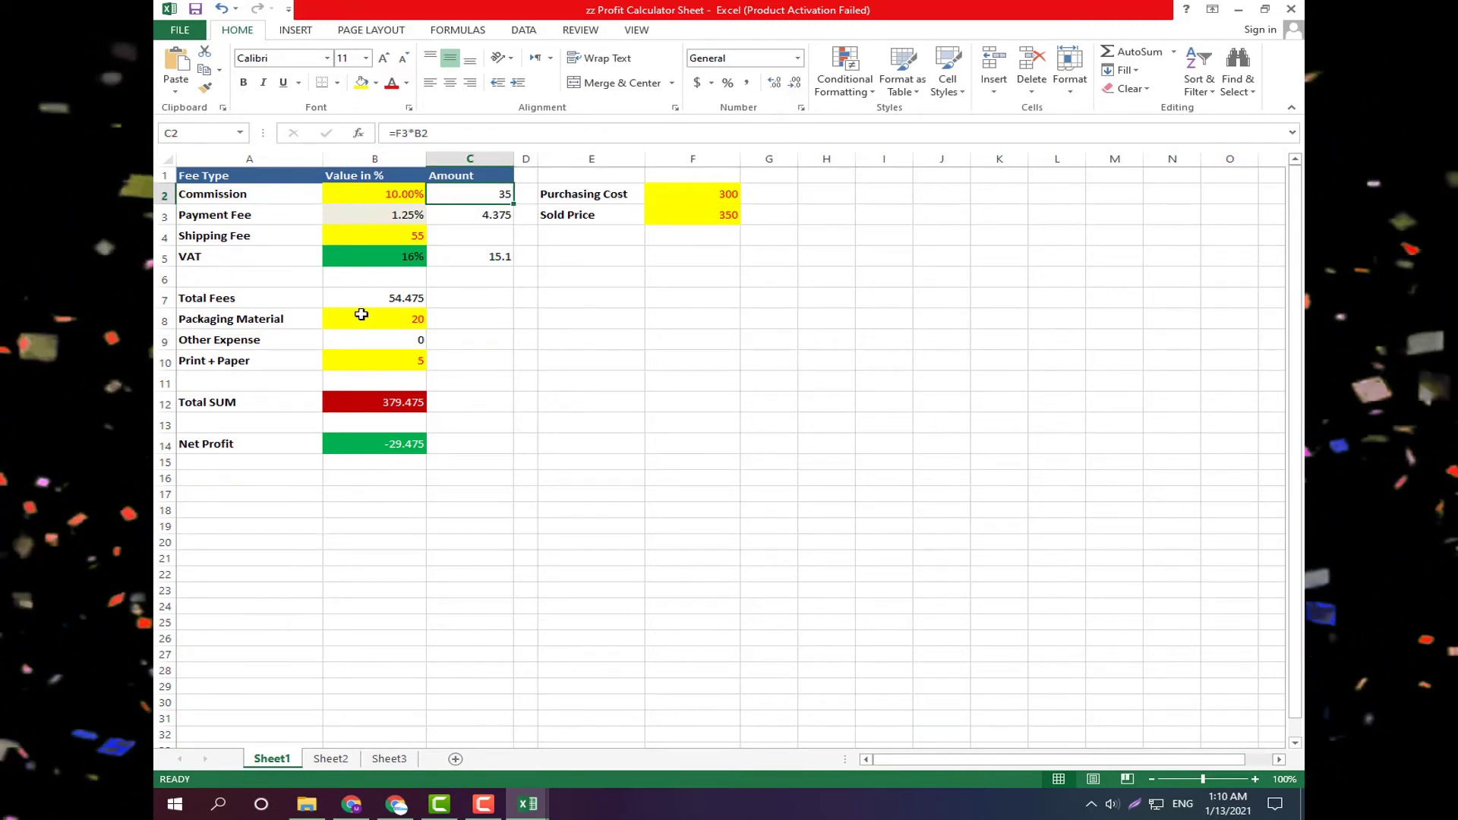
left_click(361, 315)
left_click(365, 367)
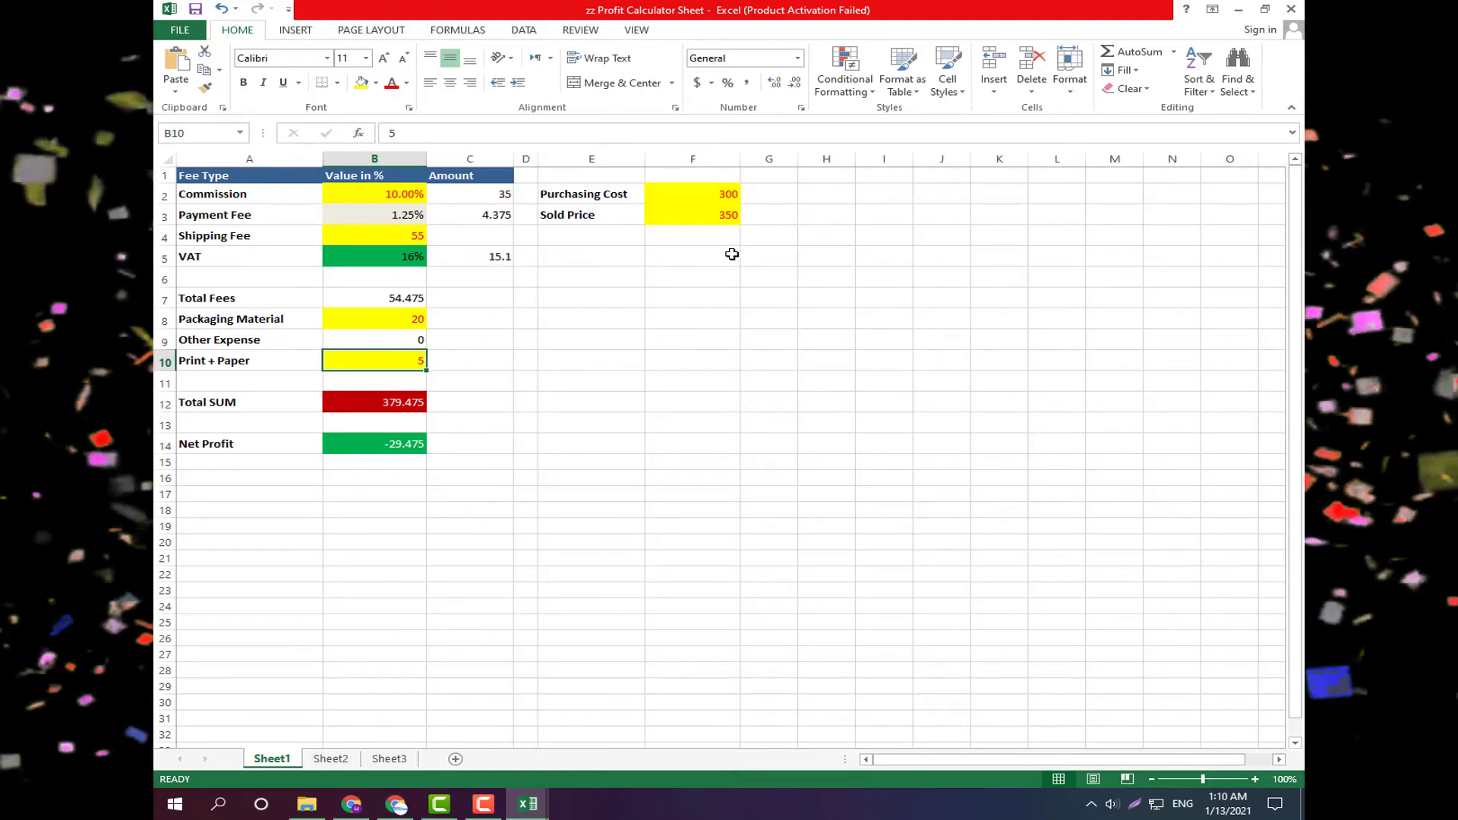
Set the Purchasing Cost in cell F2 to 3500.
double_click(720, 194)
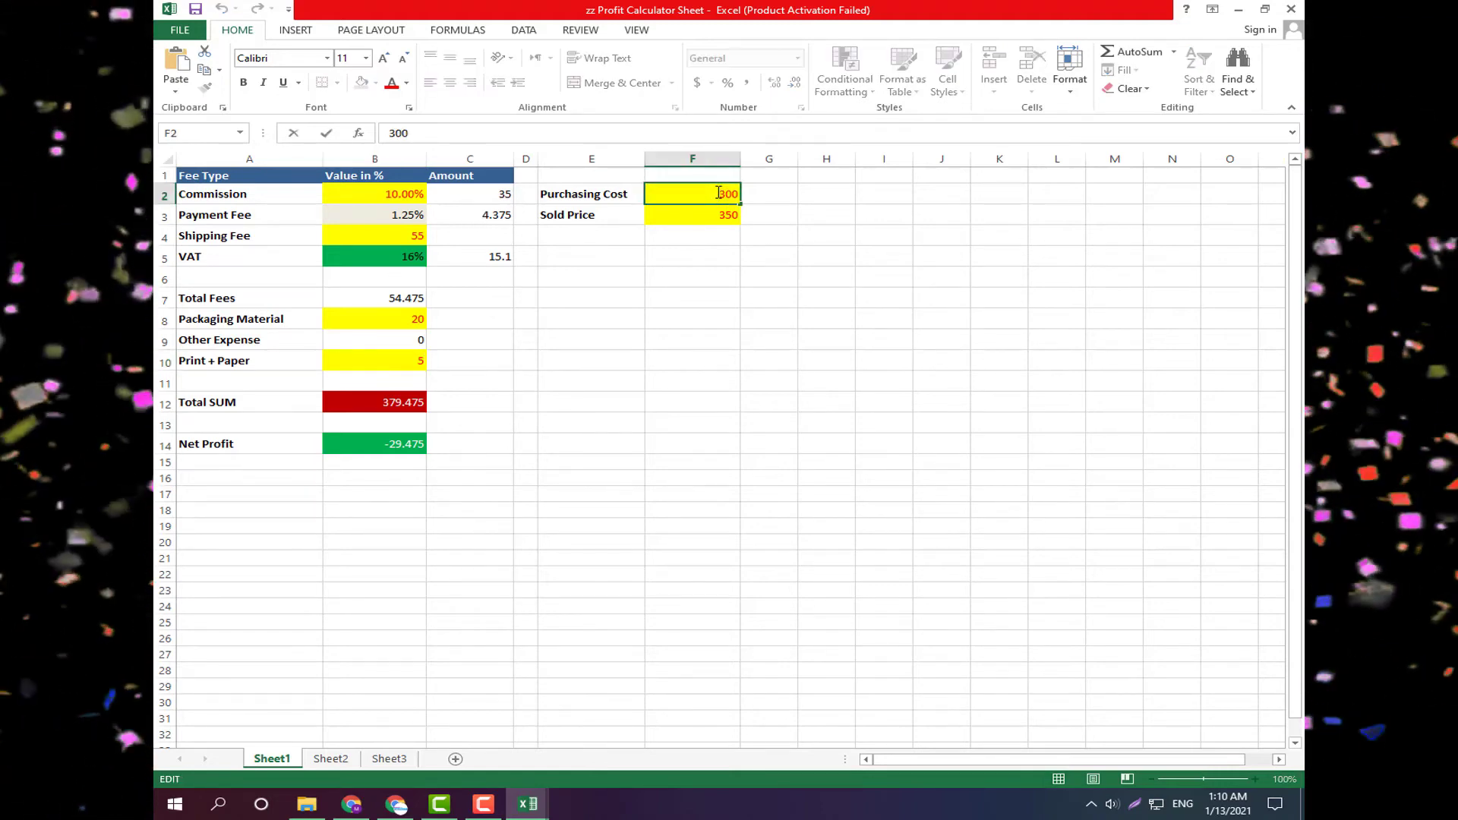
double_click(718, 194)
left_click(718, 194)
double_click(718, 193)
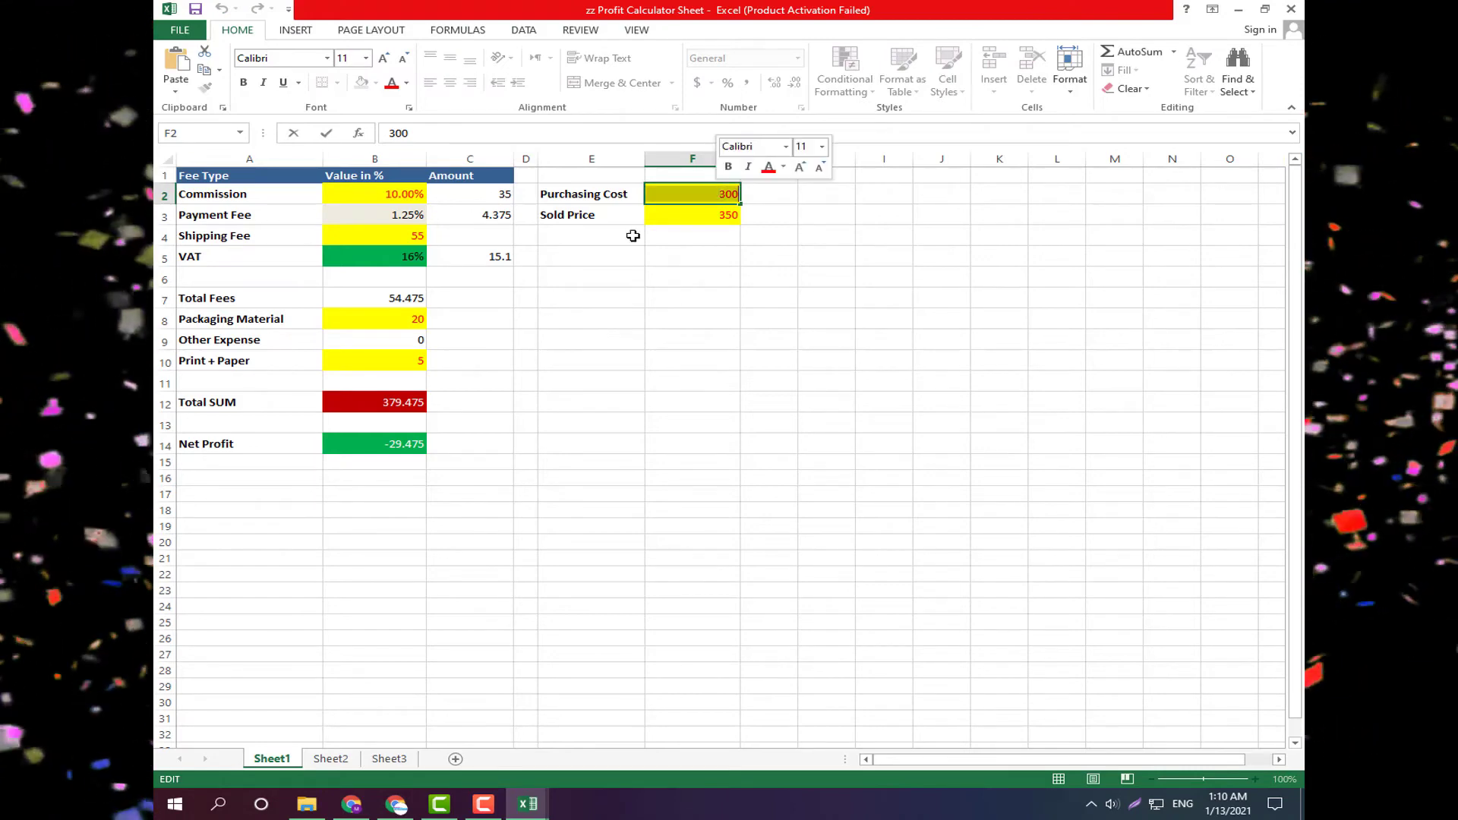
type("3")
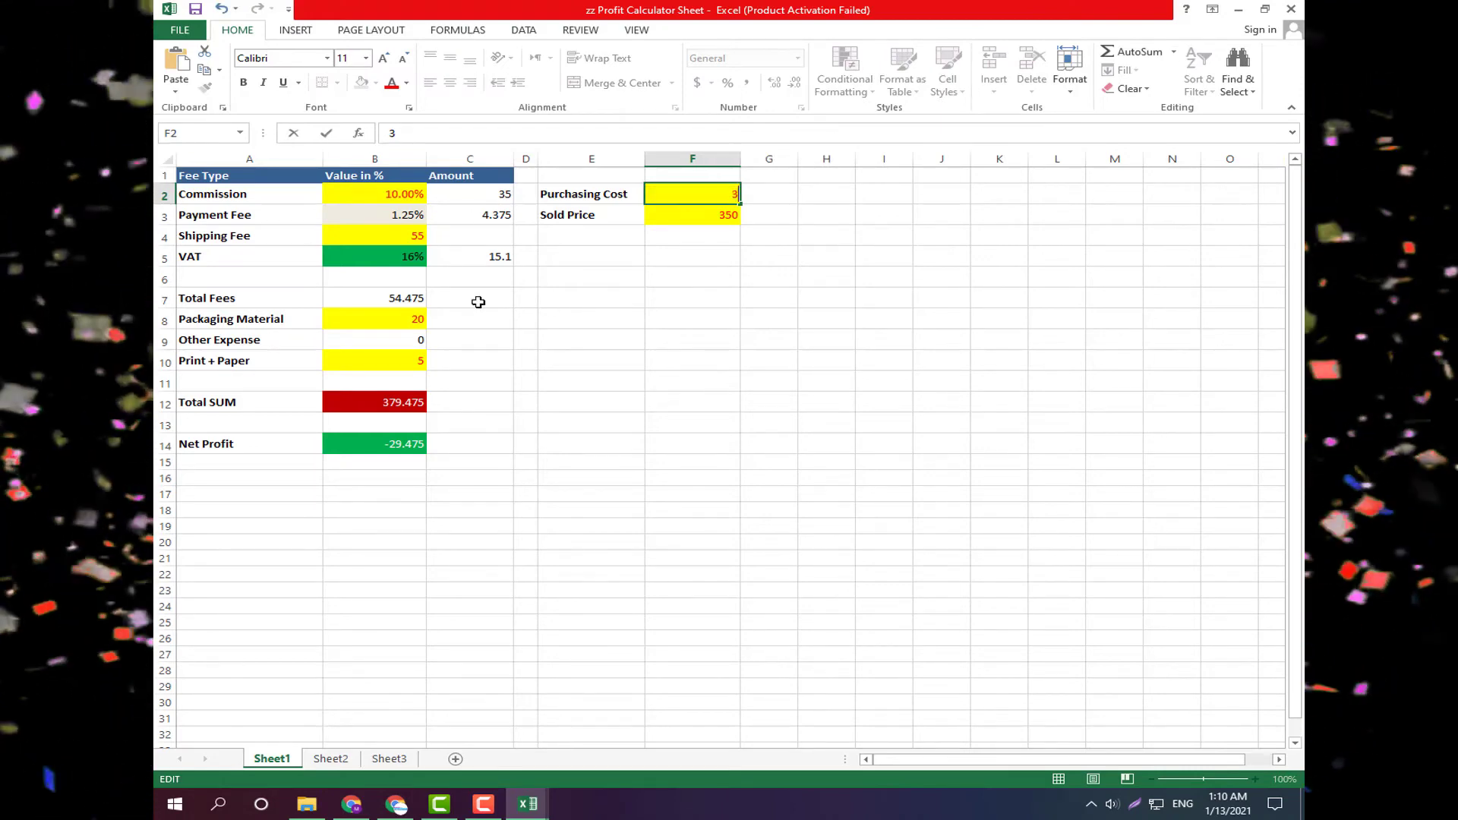
left_click(651, 254)
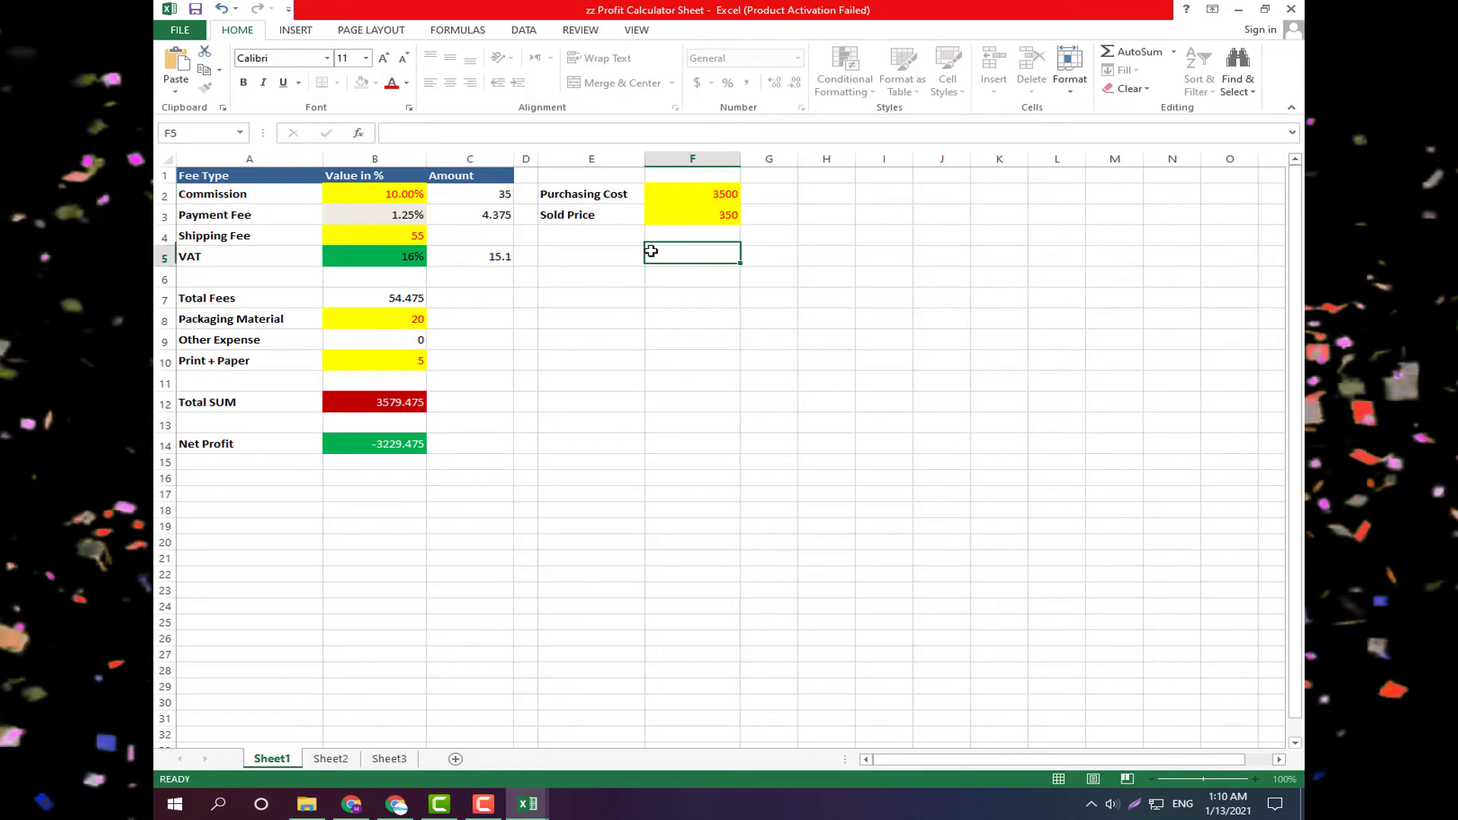
Set the Commission rate in cell B2 to 6%.
left_click(394, 196)
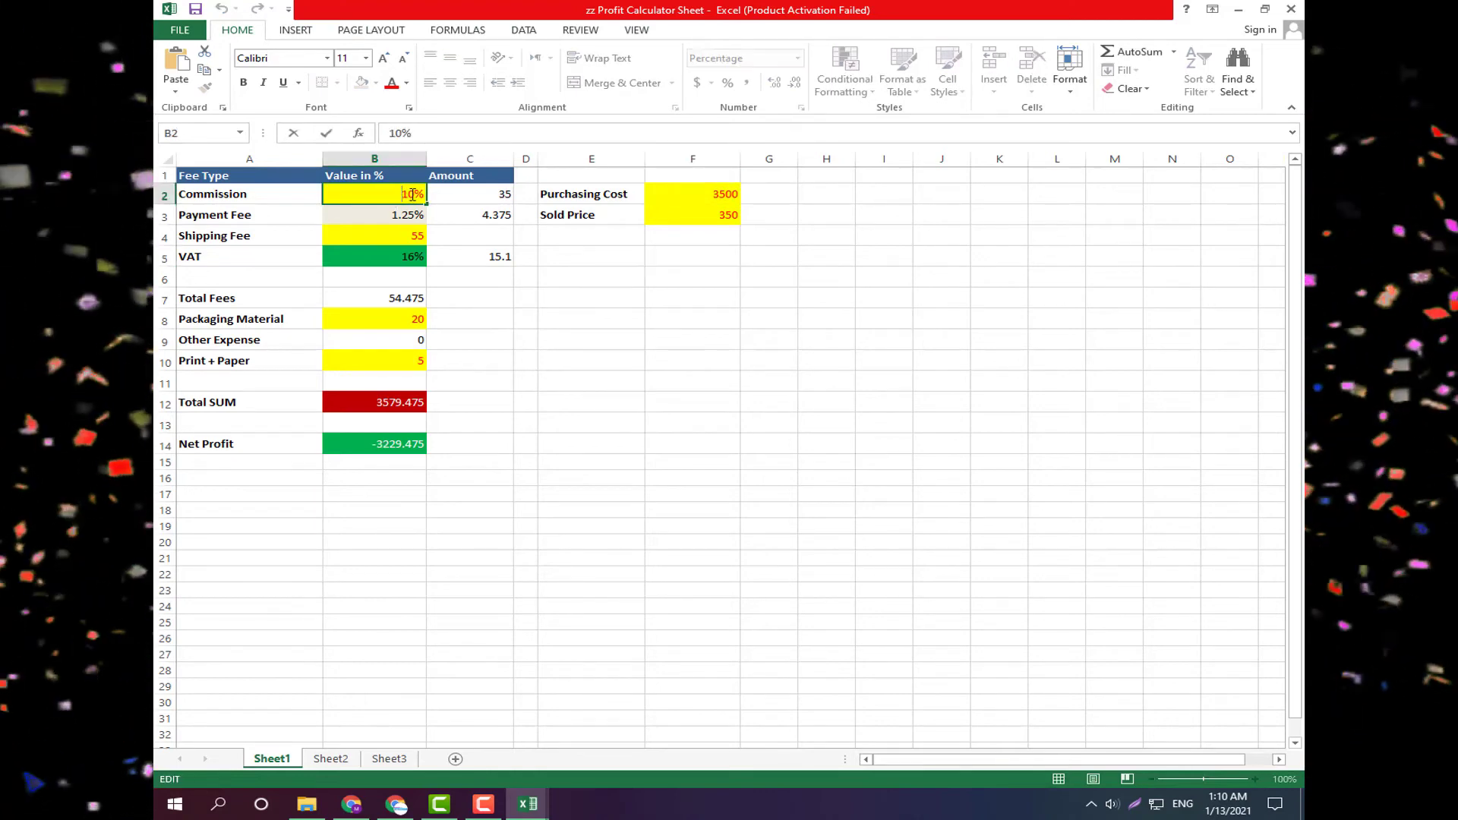
double_click(412, 194)
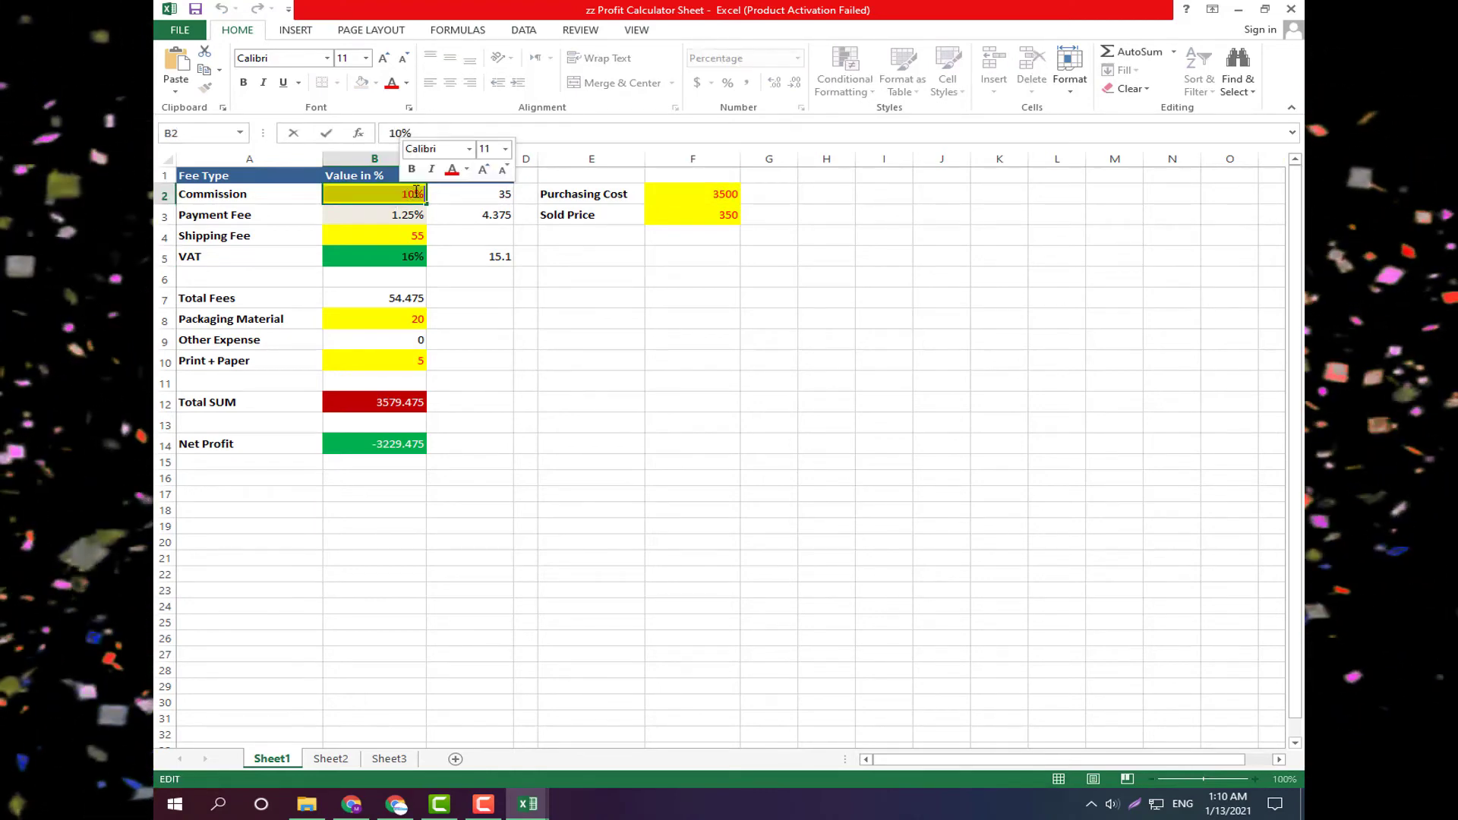
type("6")
left_click(455, 258)
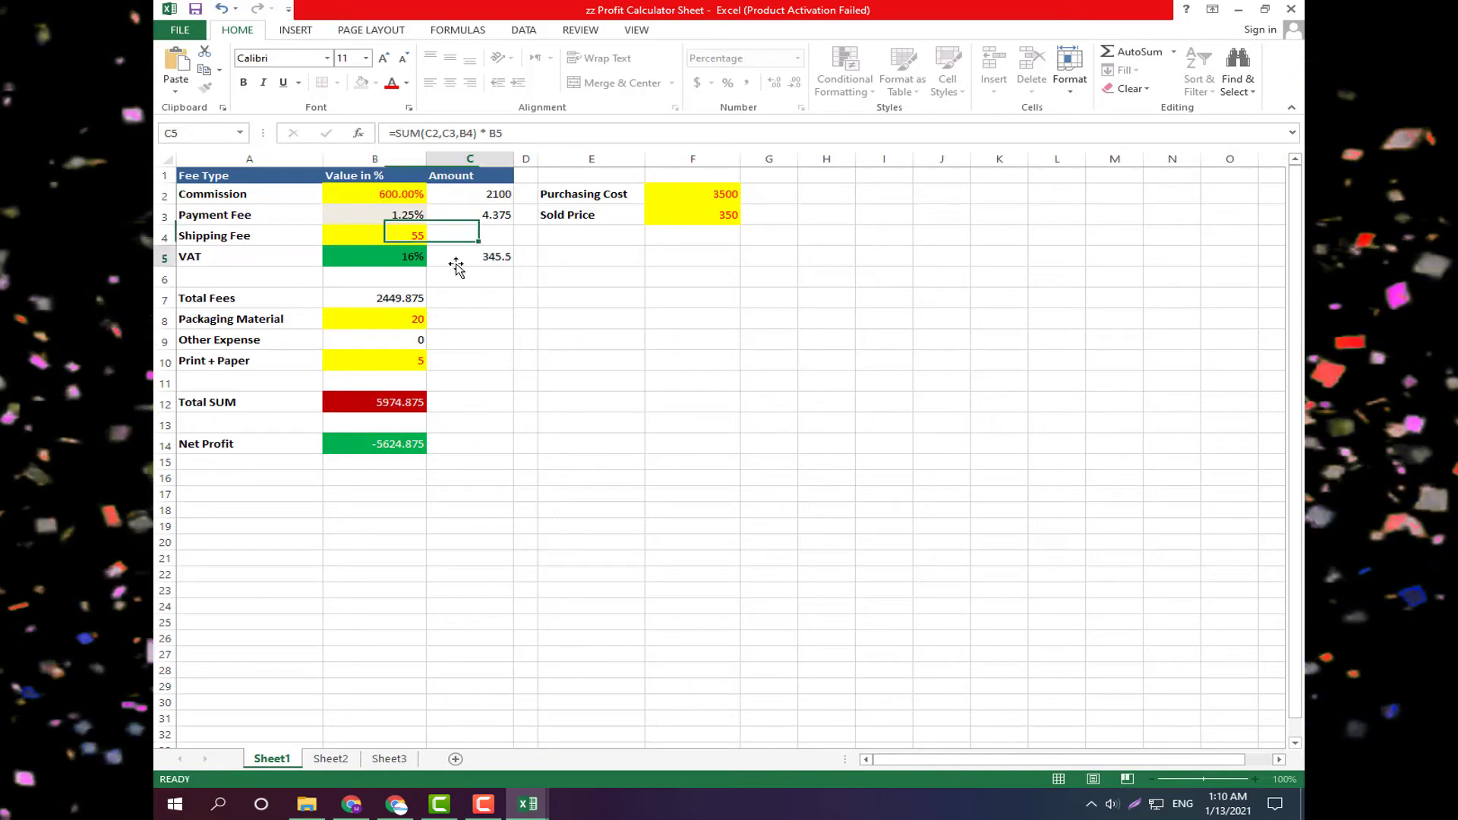
left_click(398, 201)
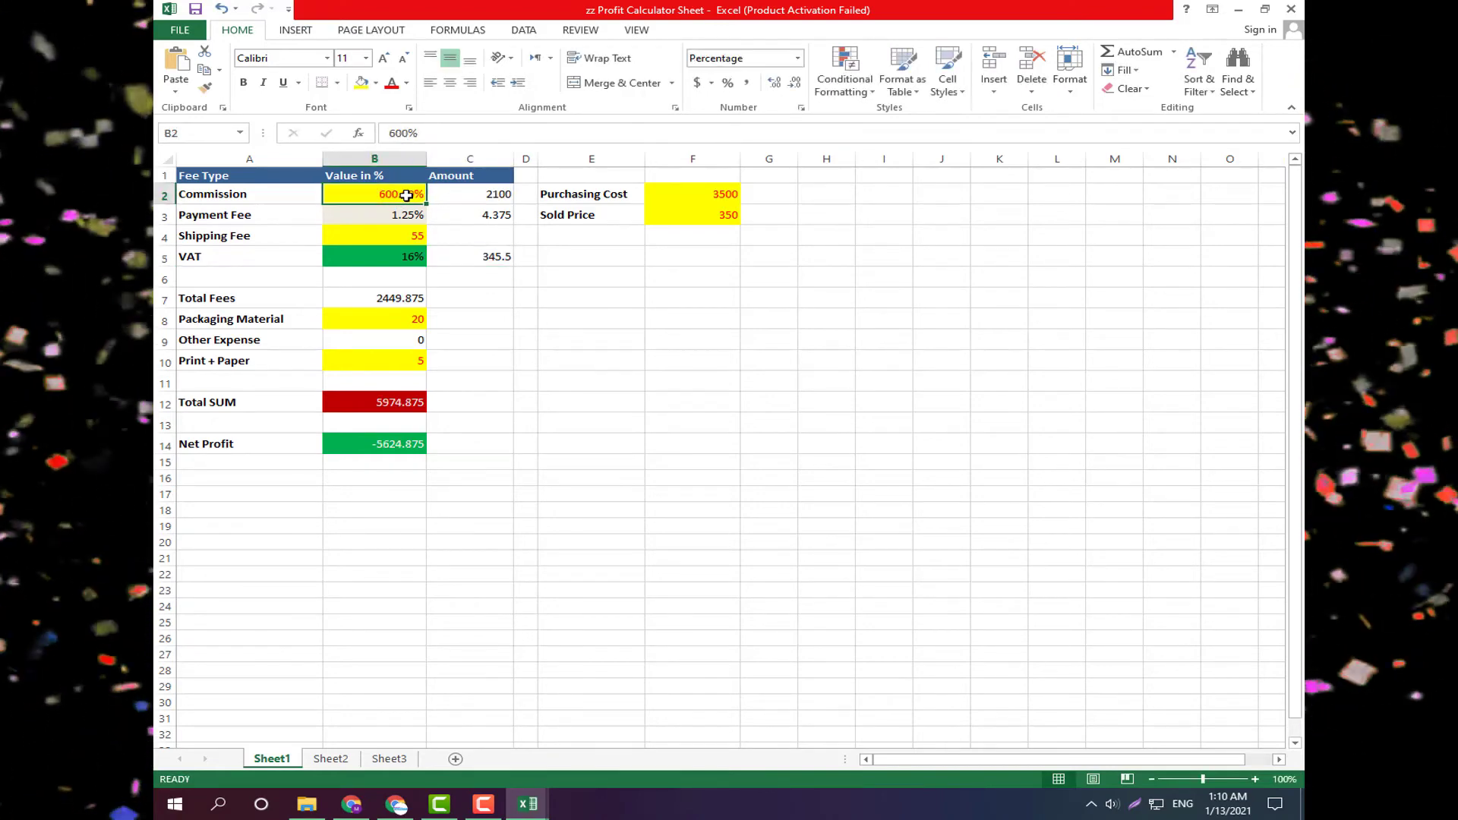
double_click(410, 194)
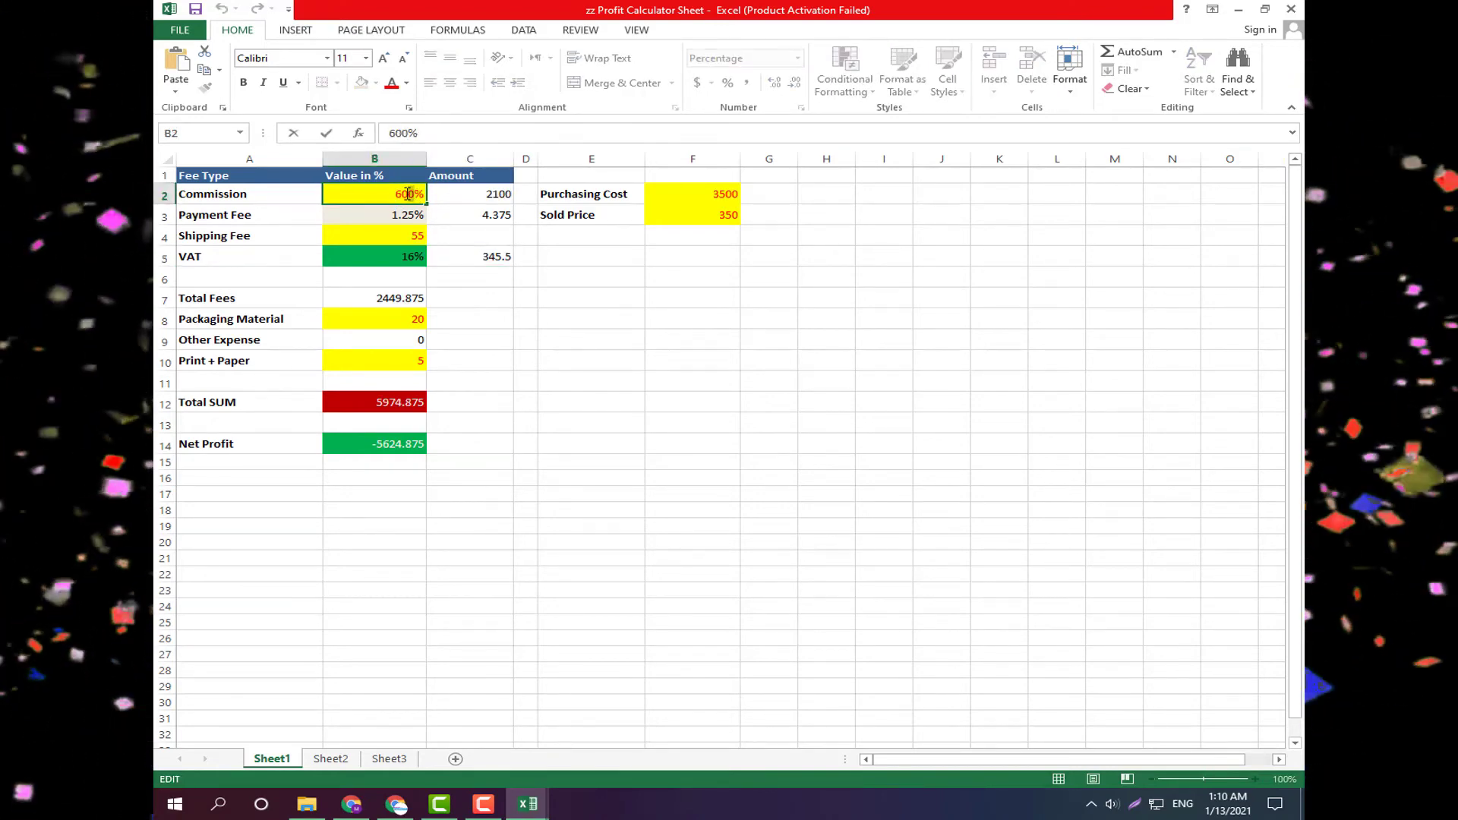
left_click_drag(404, 194, 403, 192)
key("BackSpace")
key("BackSpace")
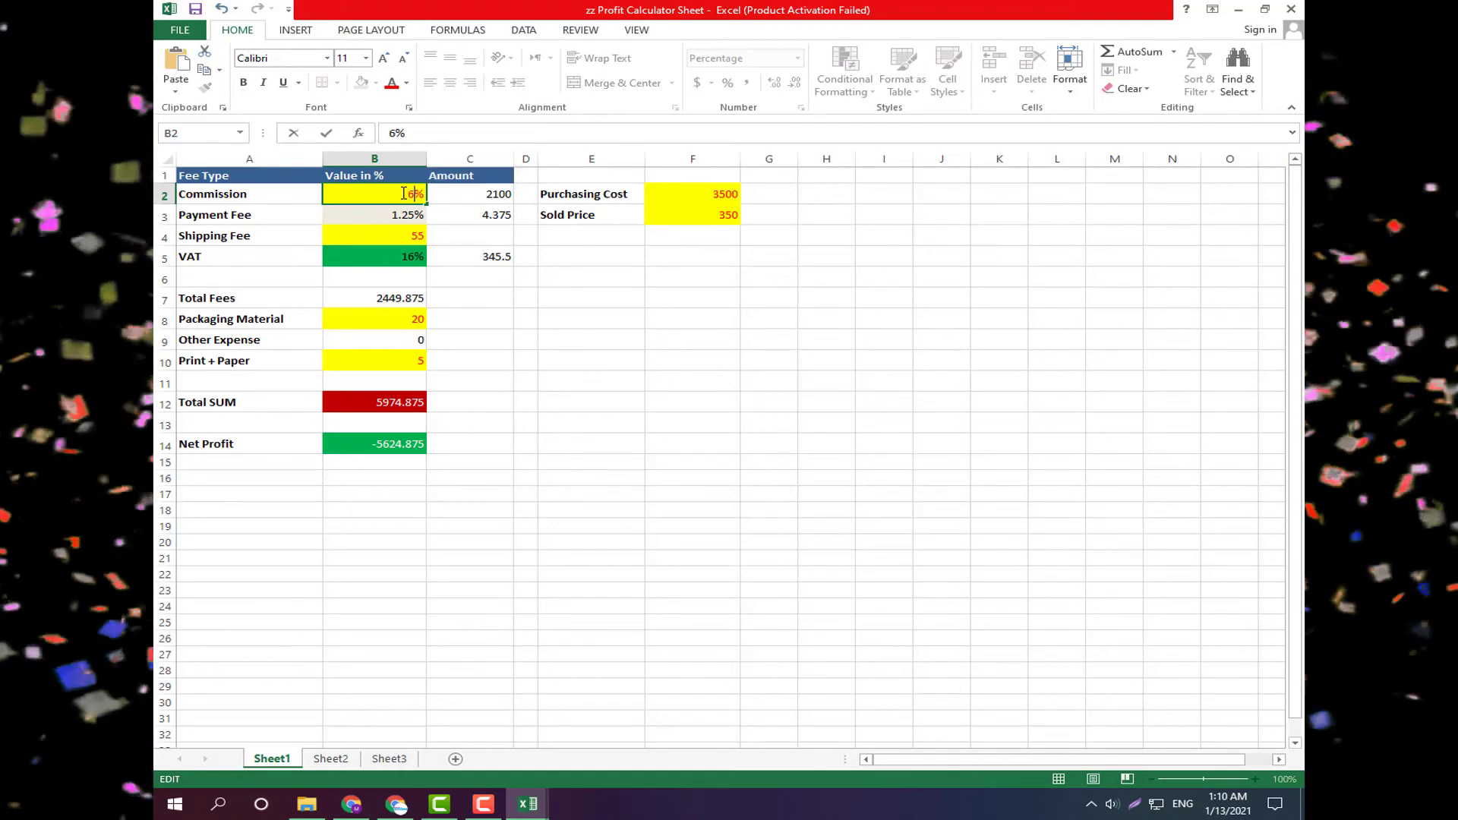
left_click(484, 280)
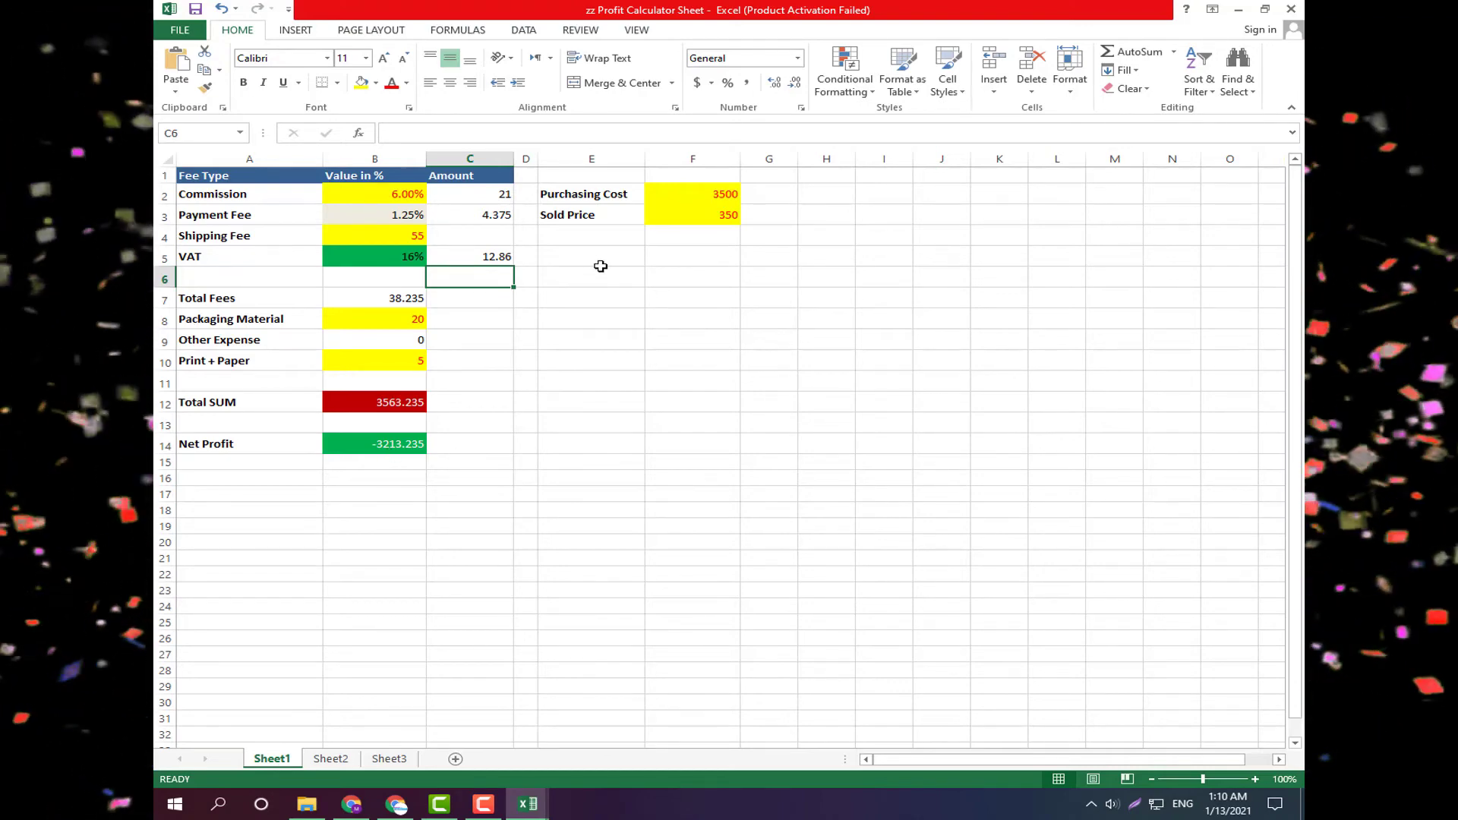
Change the font color of the Sold Price label in cell E3 to the standard red.
left_click(598, 216)
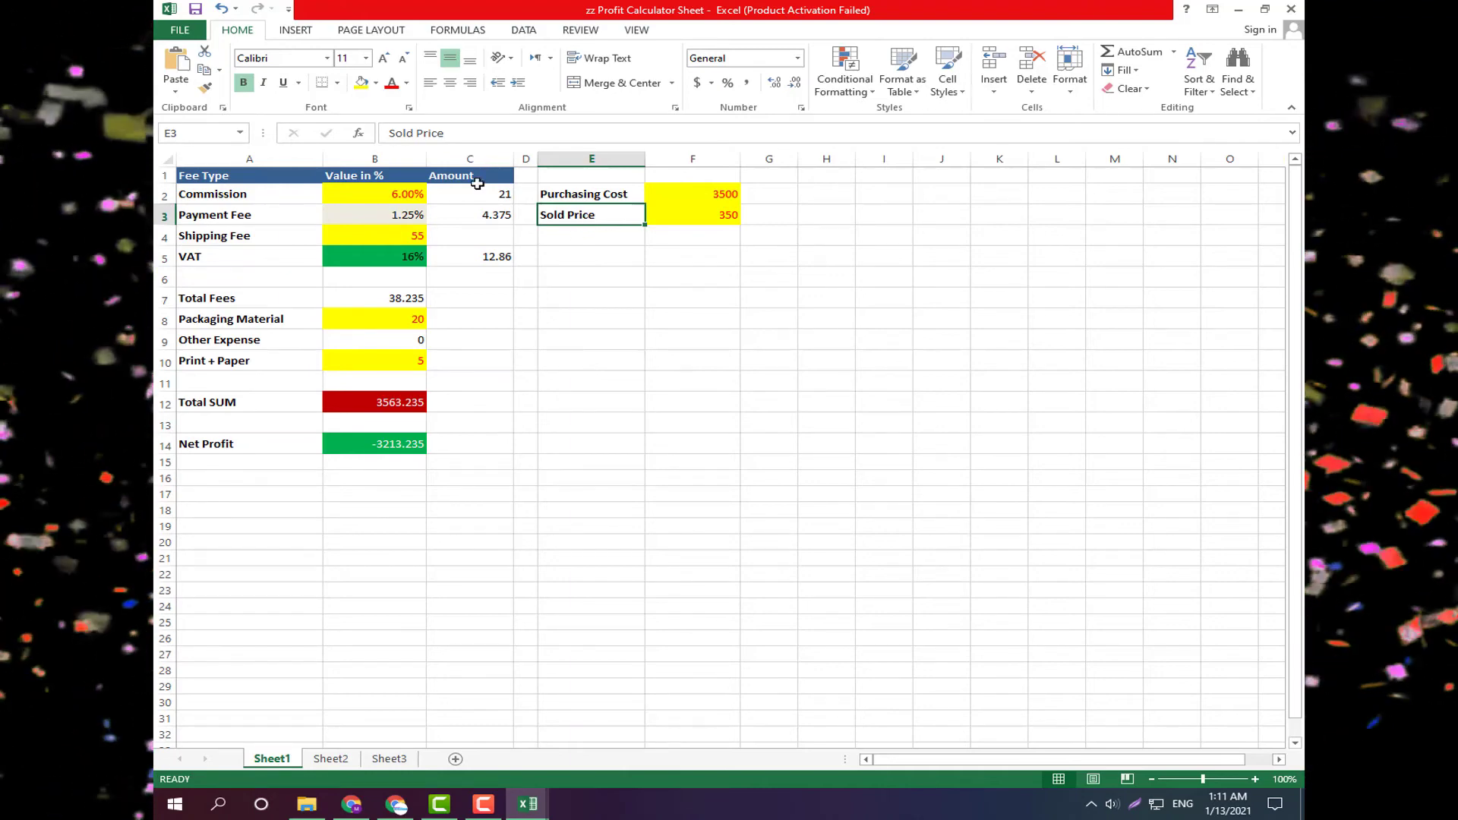
left_click(407, 83)
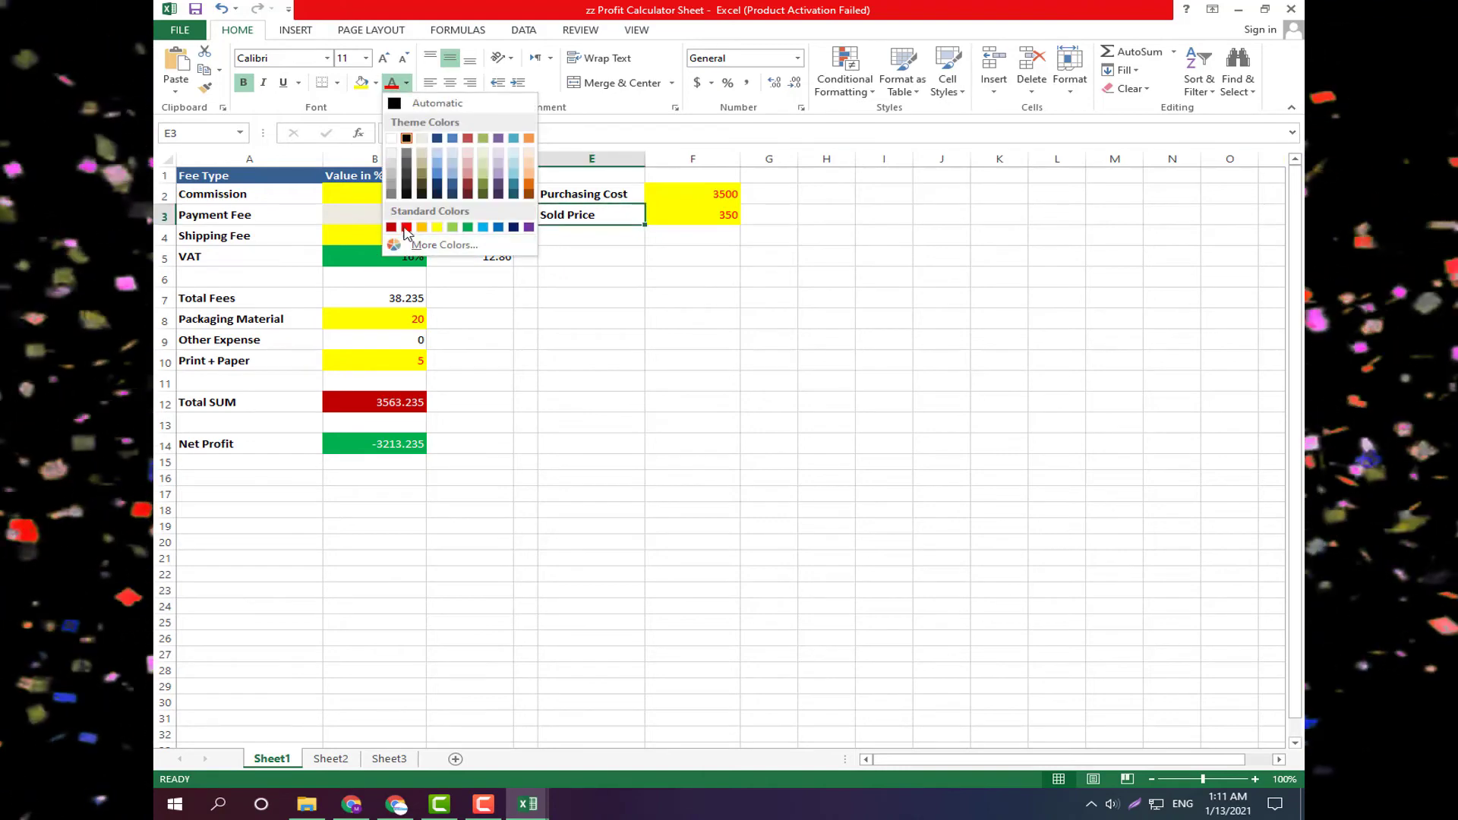
left_click(407, 227)
Change the font color of the Purchasing Cost label in cell E2 to the standard green.
left_click(592, 198)
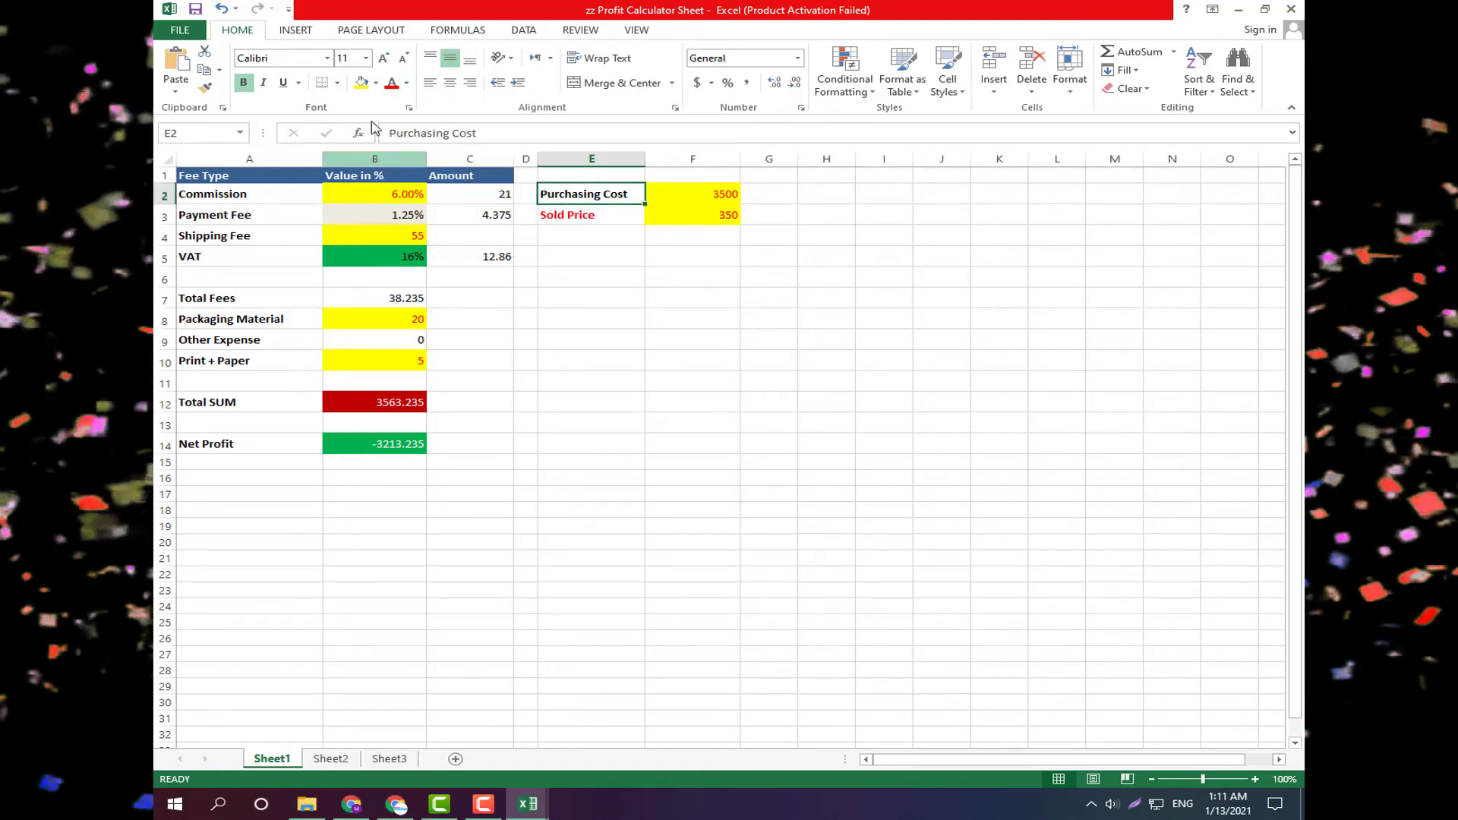
left_click(406, 83)
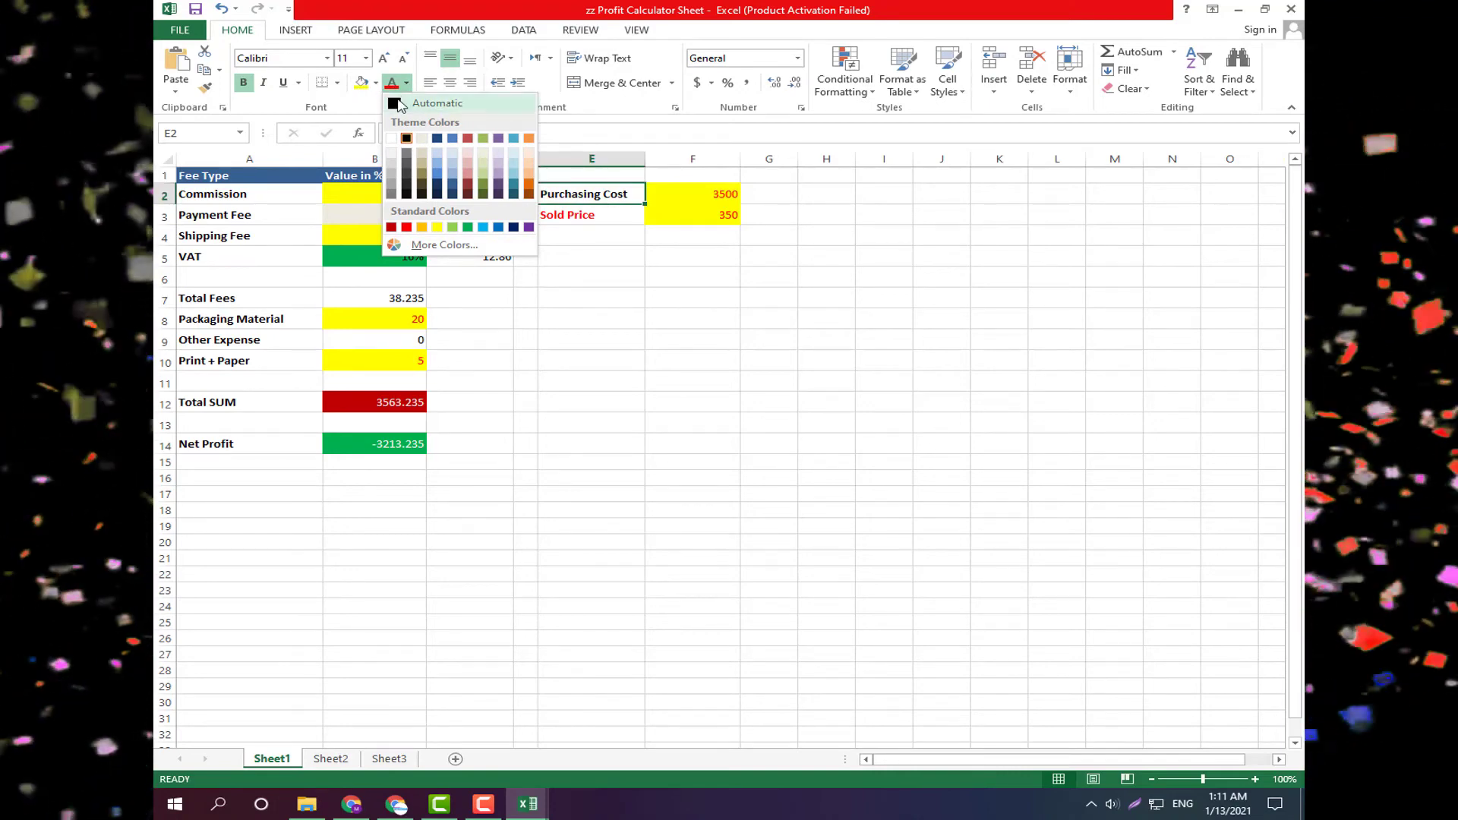
left_click(583, 276)
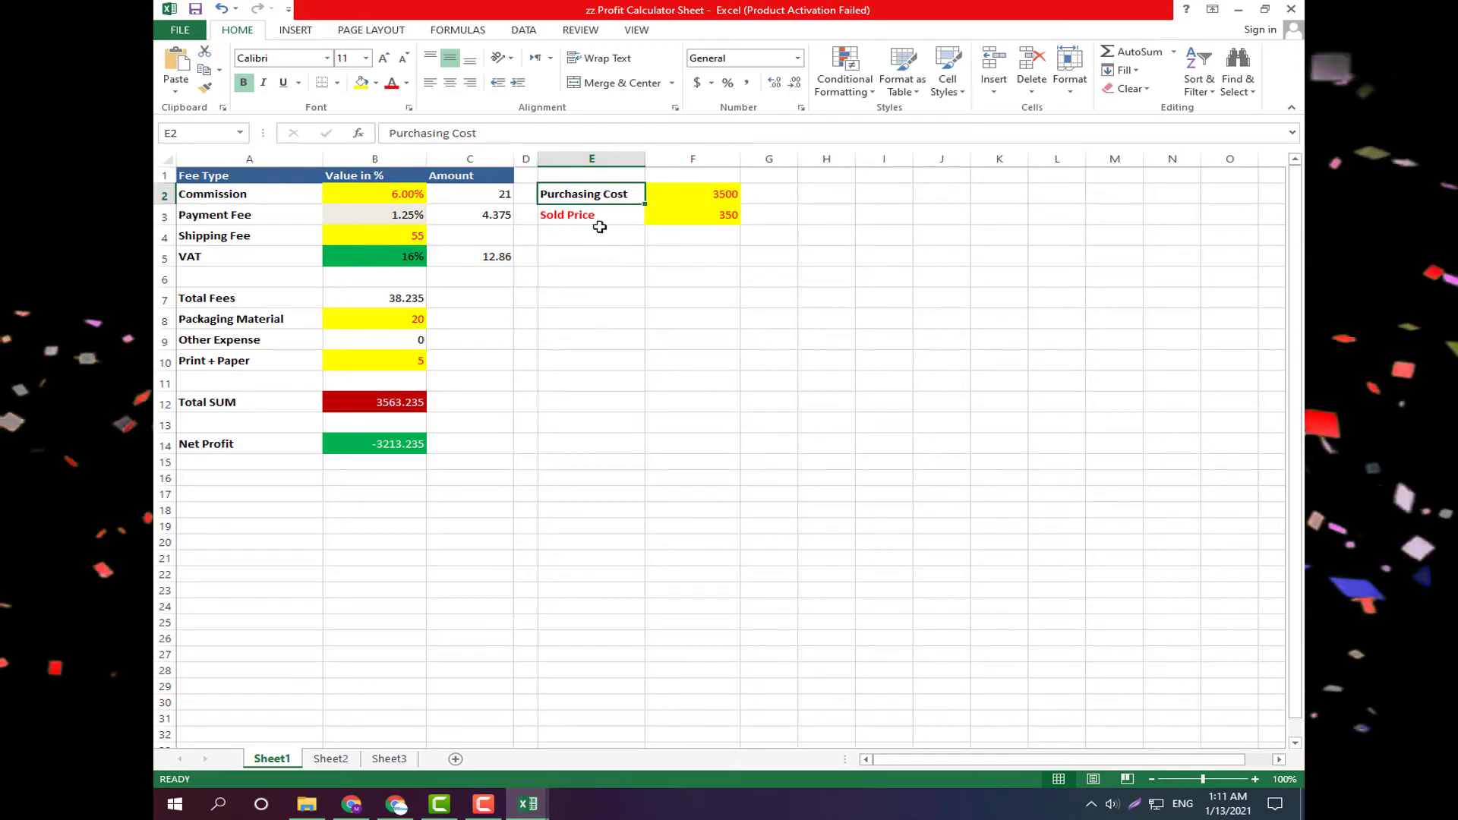
left_click(406, 83)
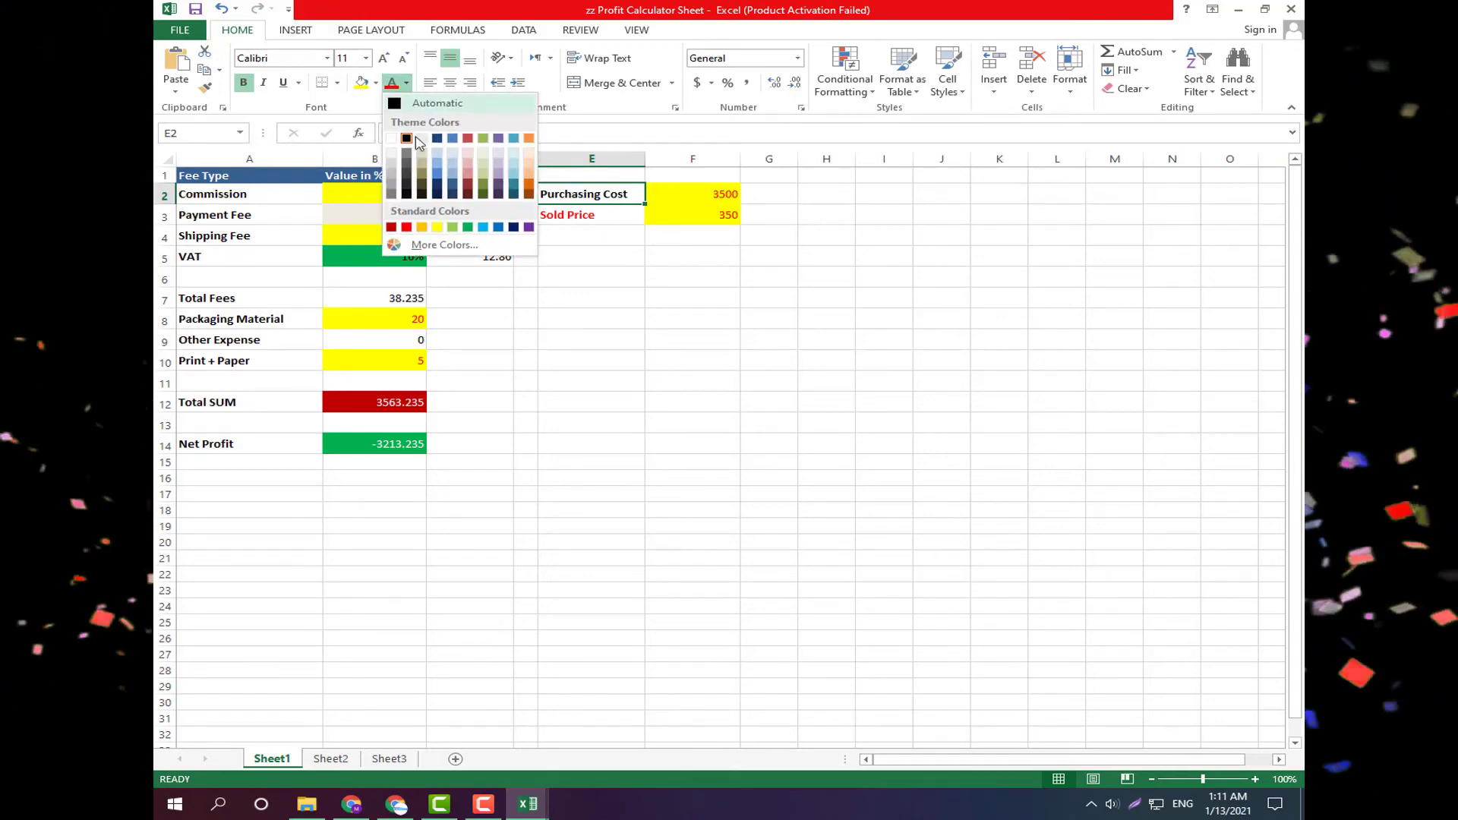
left_click(452, 228)
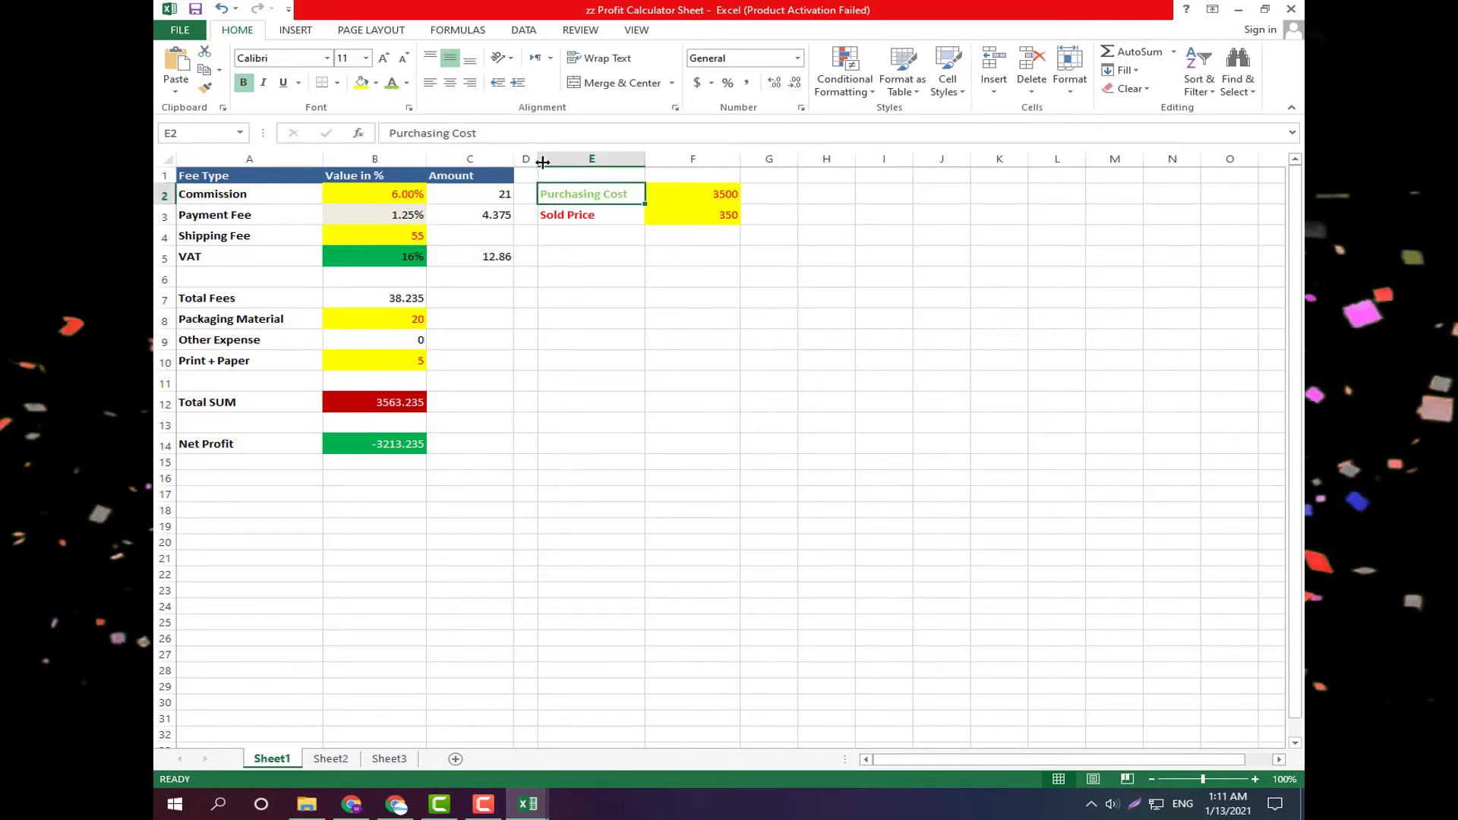
left_click(407, 83)
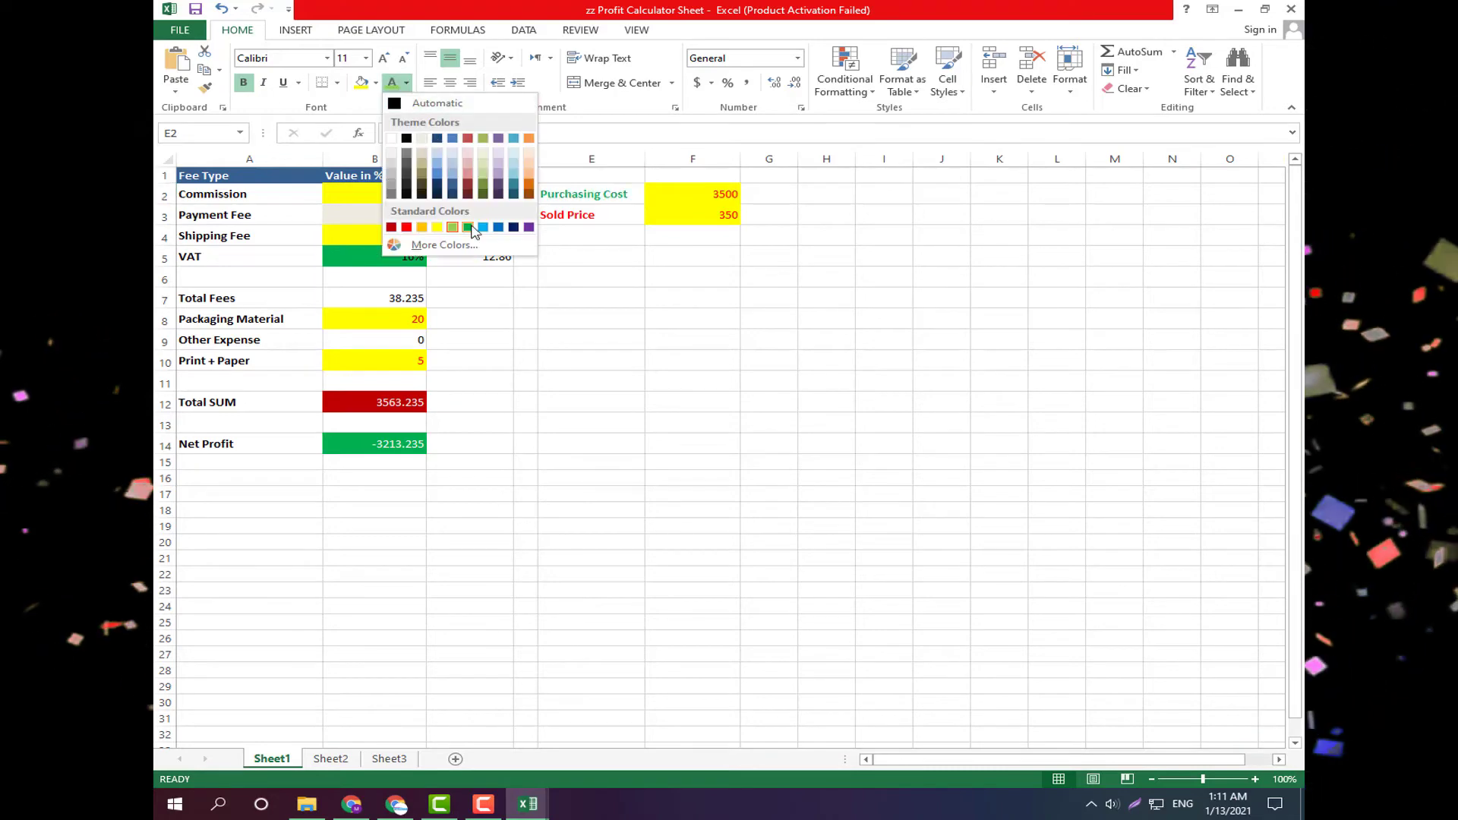
left_click(470, 227)
left_click(570, 262)
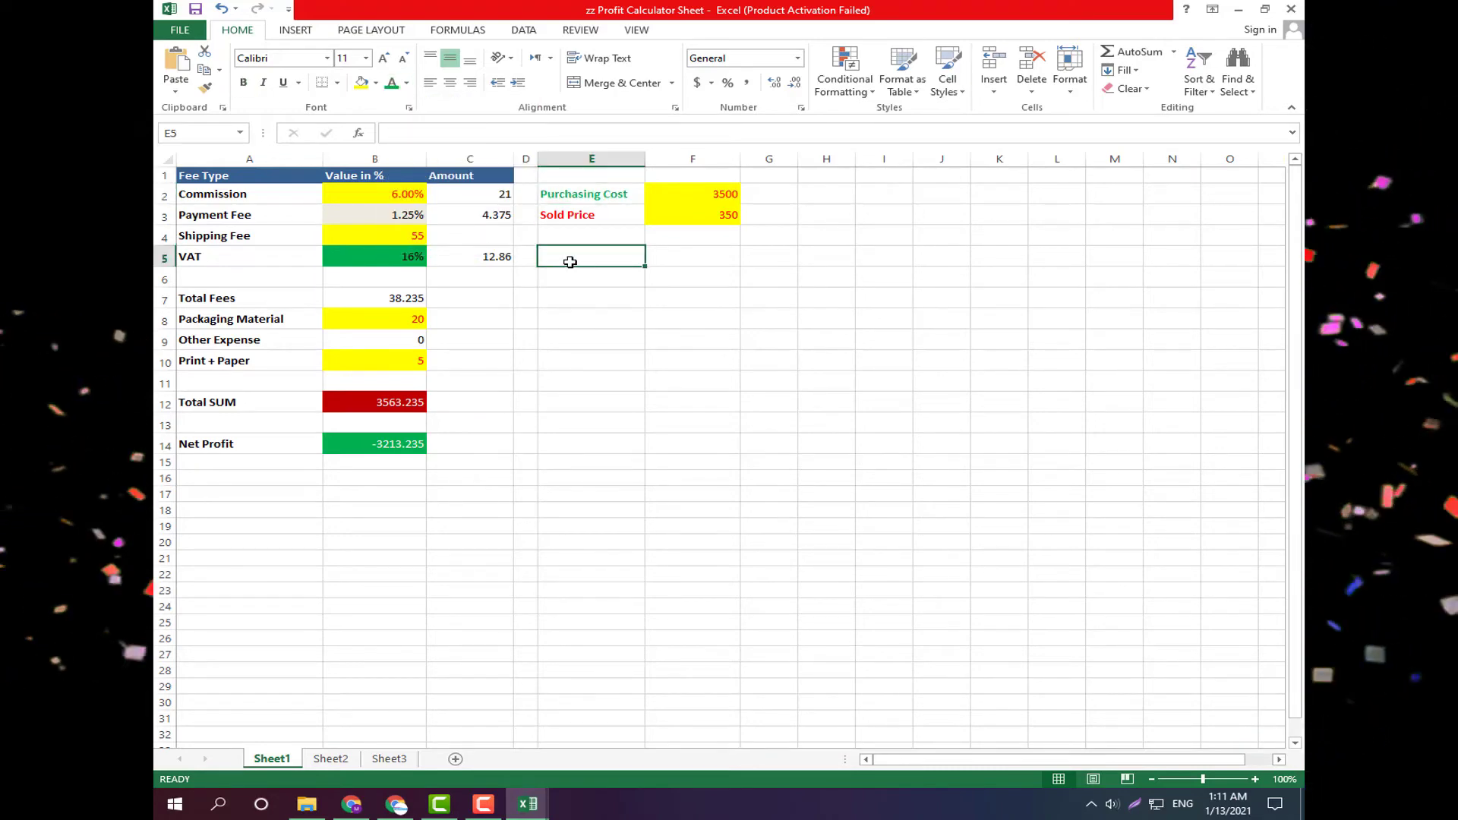
scroll(570, 262, "down", 1)
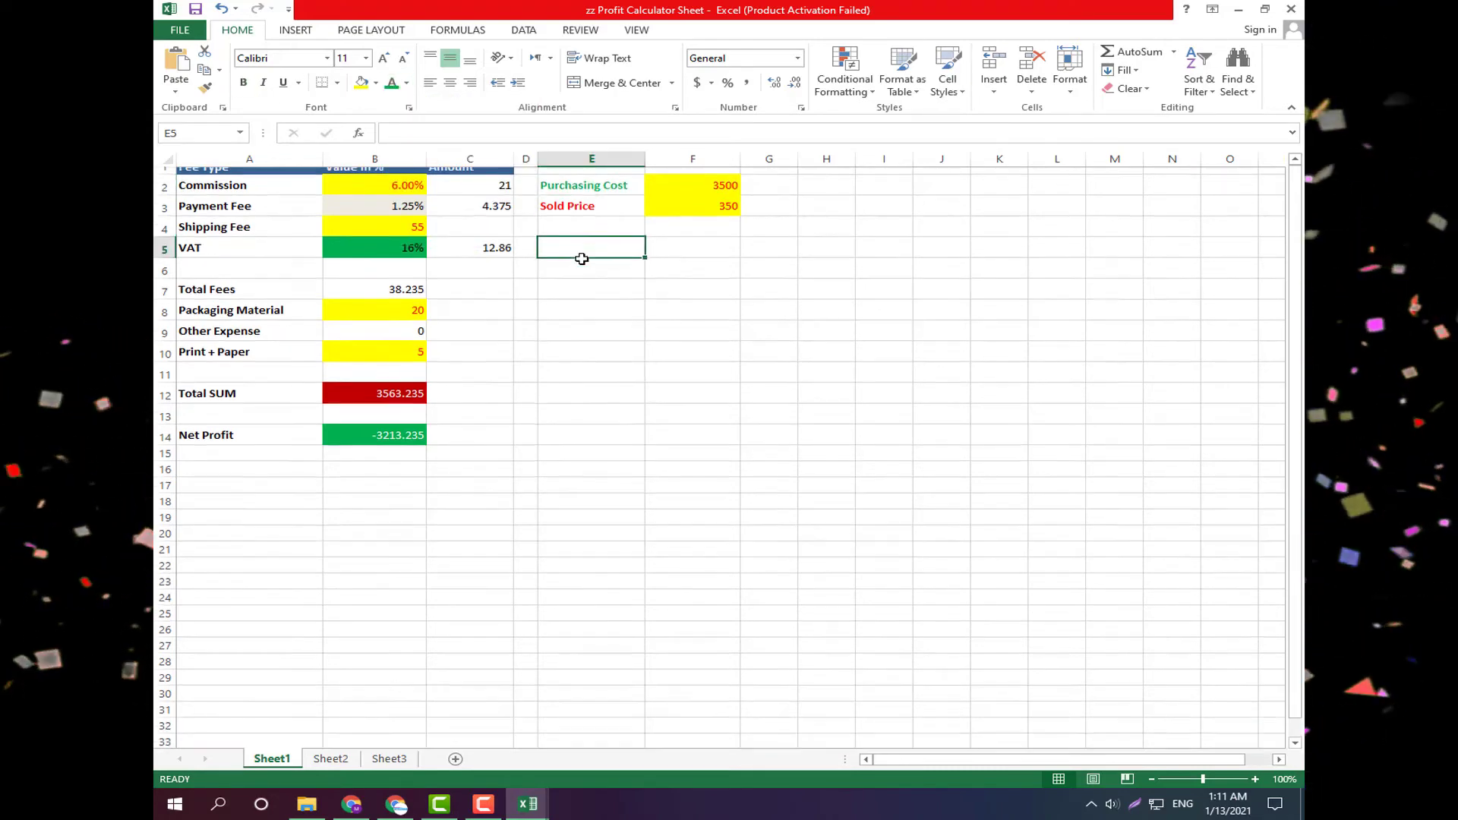
Set the Packaging Material cost in cell B8 to 120 and the Print + Paper cost in cell B10 to 10.
scroll(579, 258, "up", 1)
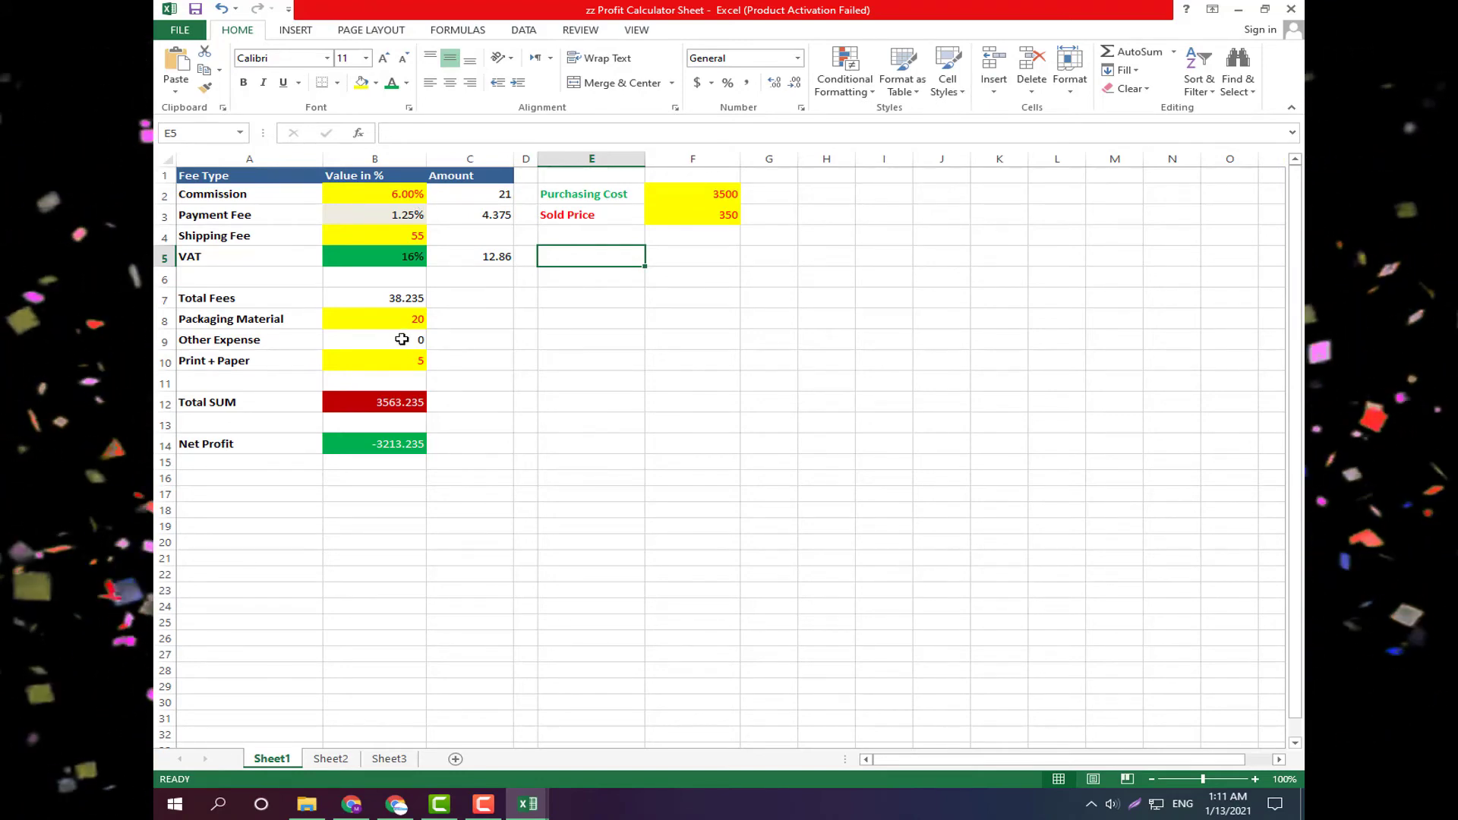
double_click(407, 318)
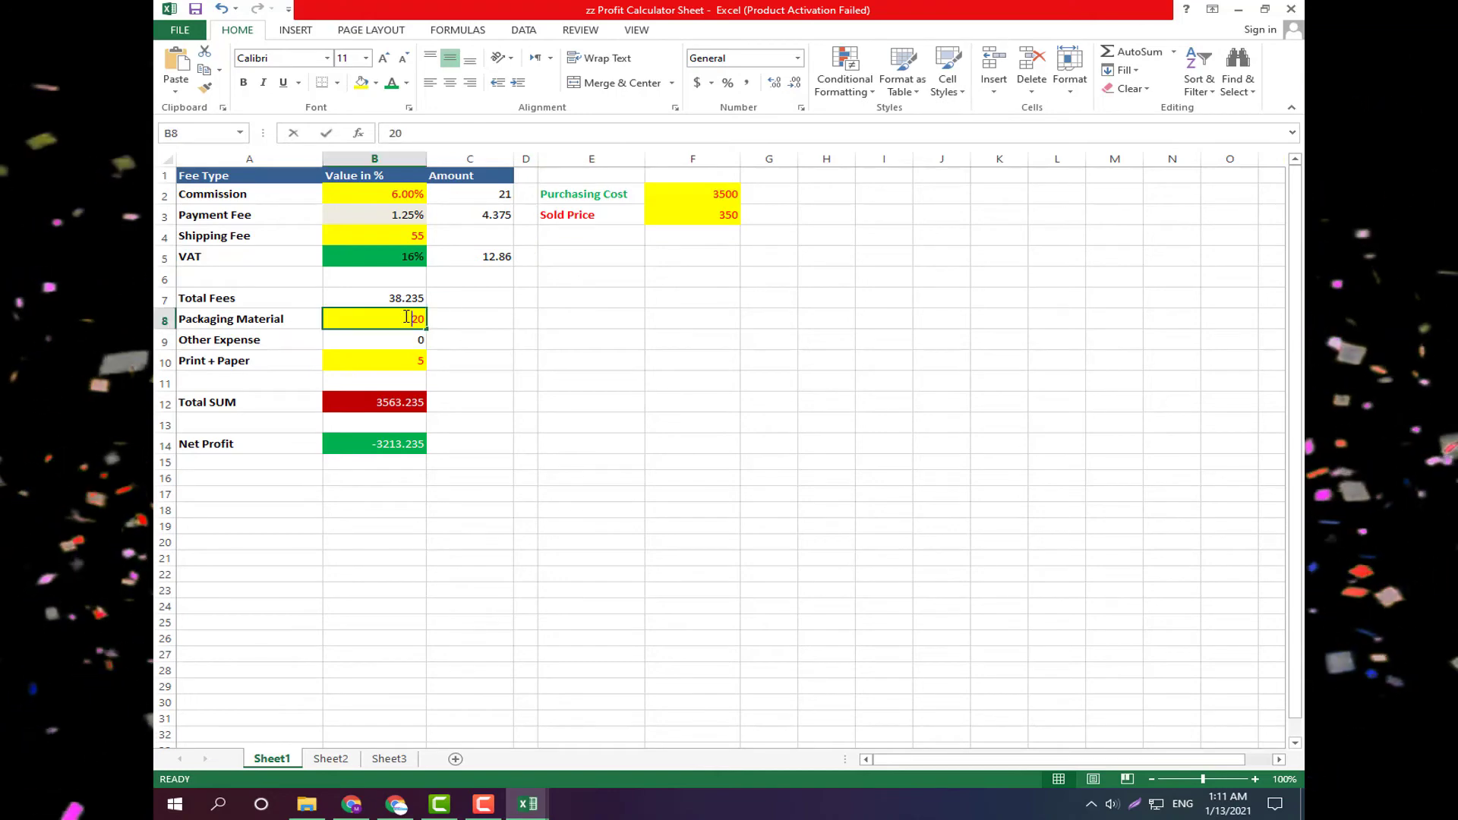
double_click(420, 318)
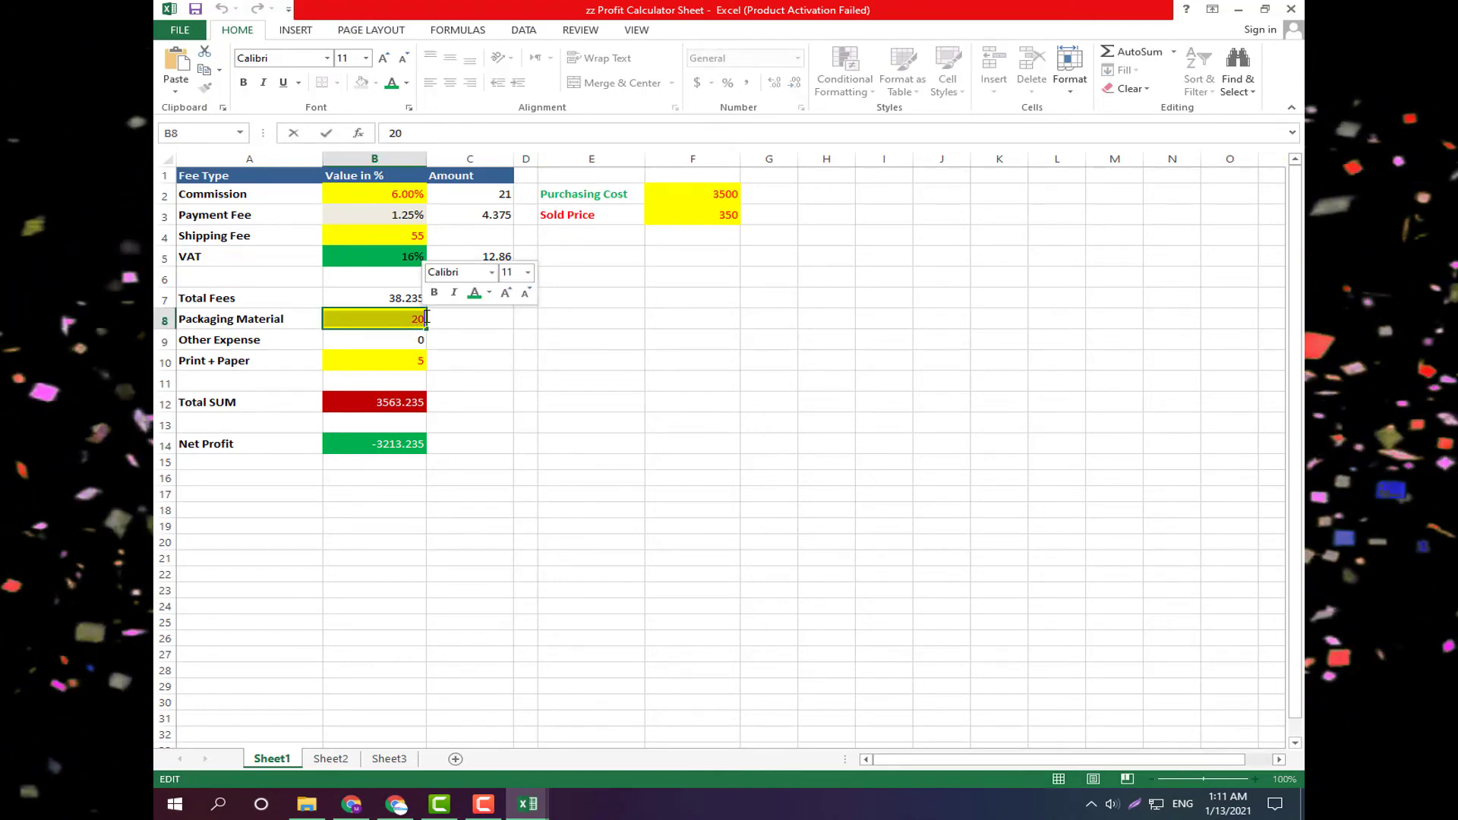
type("1")
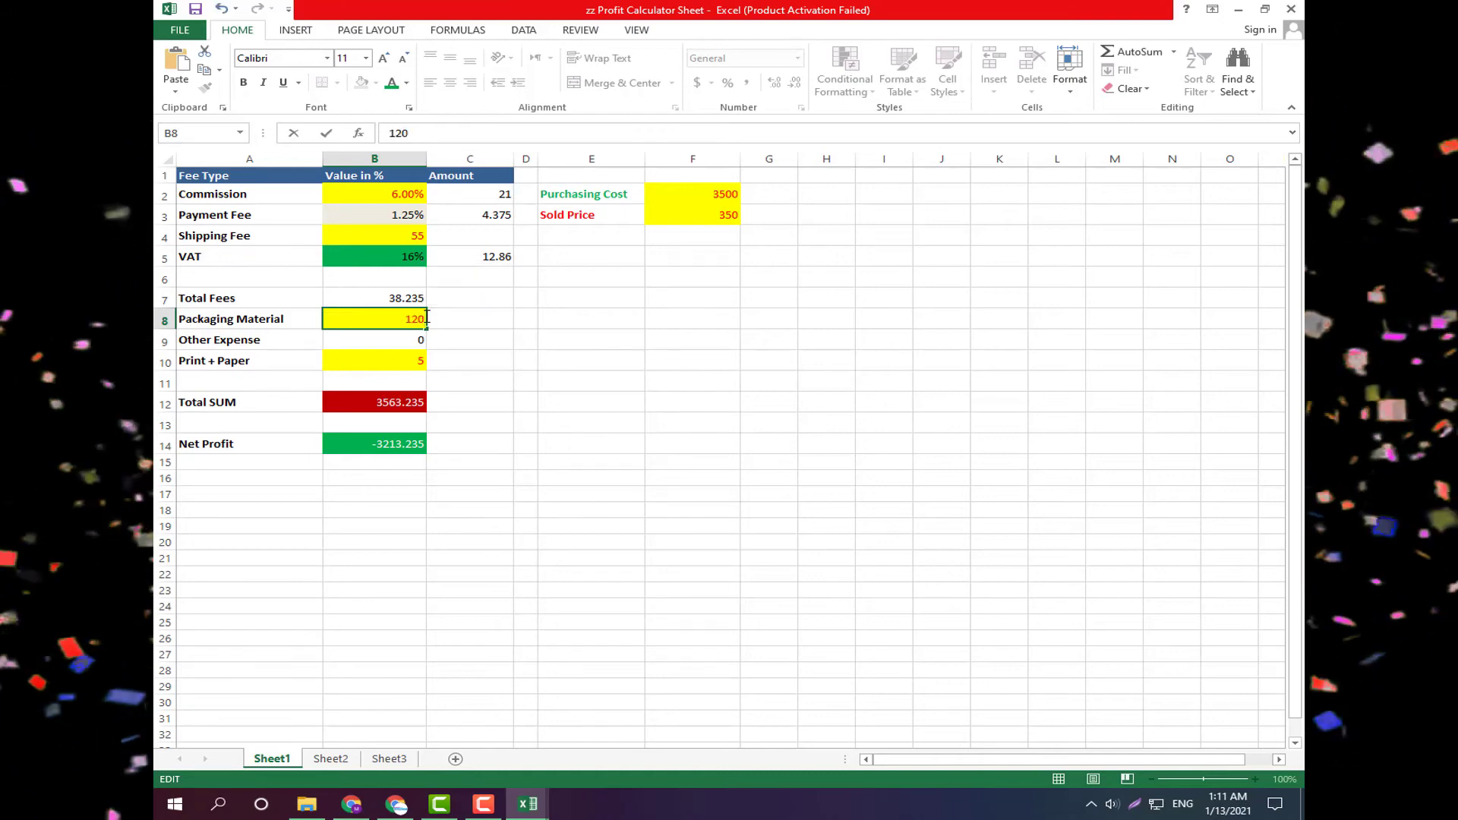
type("20")
left_click(478, 360)
double_click(419, 360)
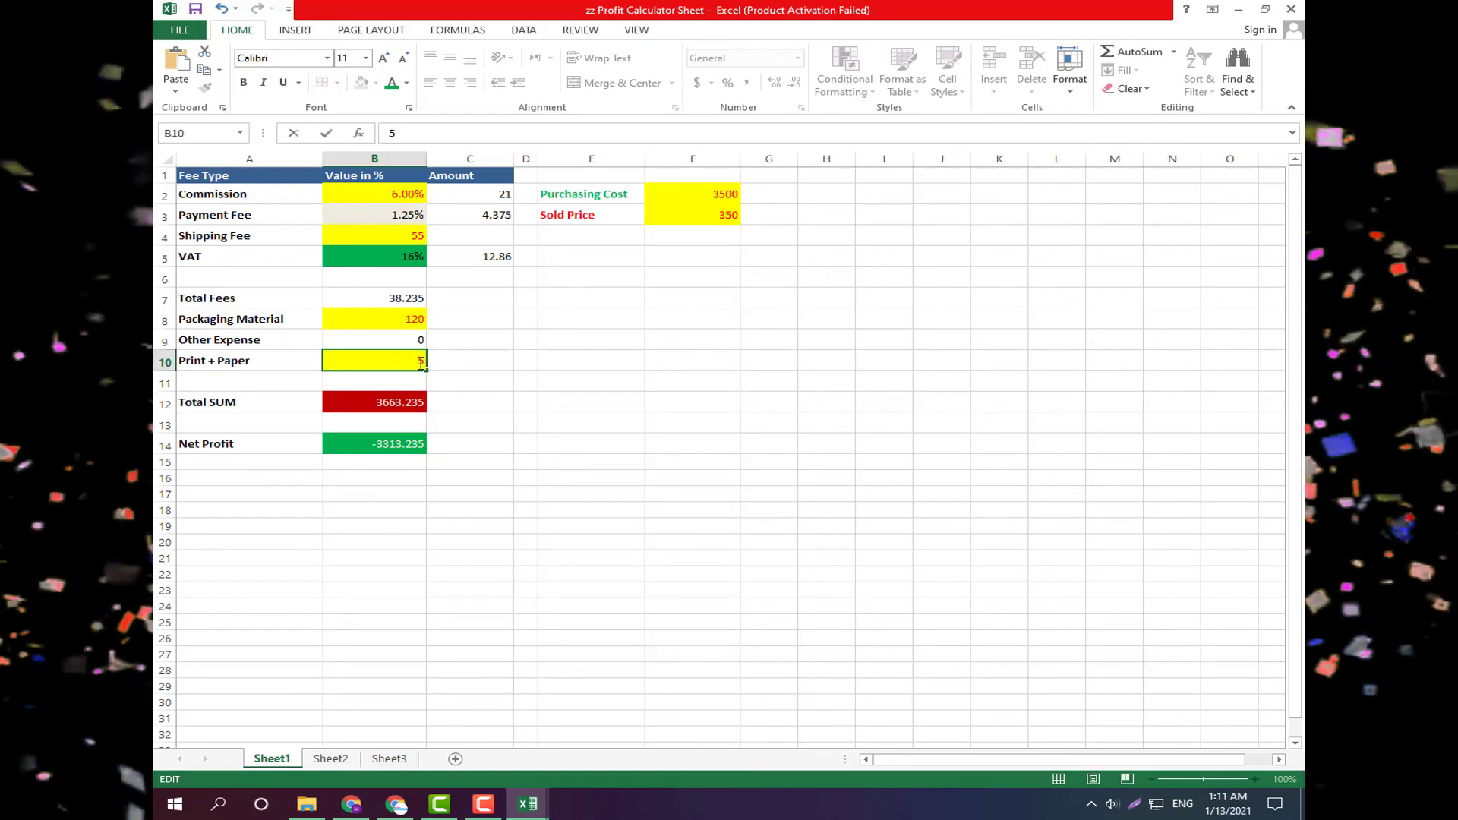
left_click(508, 385)
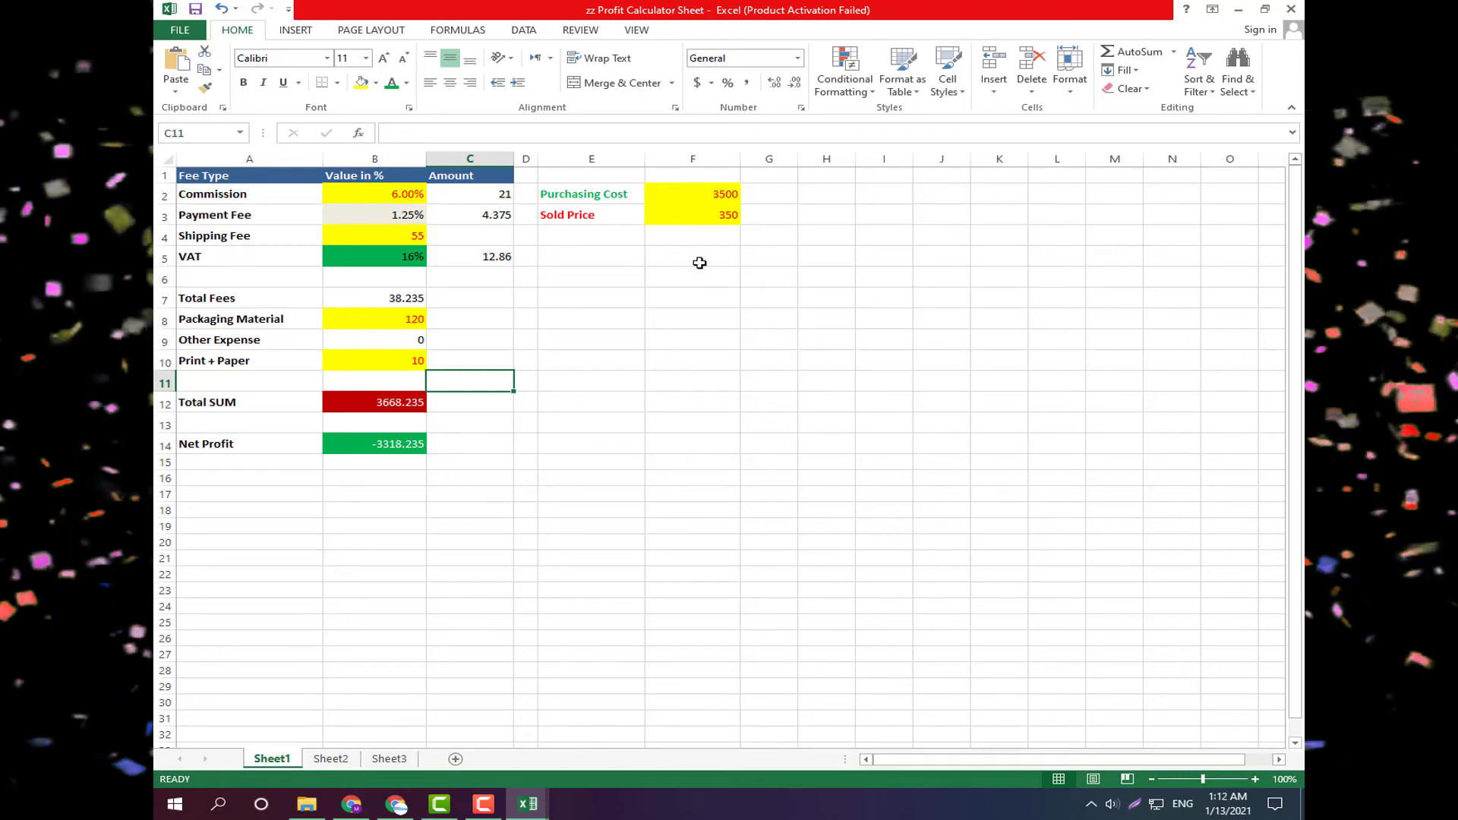
Set the Sold Price in cell F3 to 4000 to test the net profit.
left_click(710, 214)
double_click(710, 214)
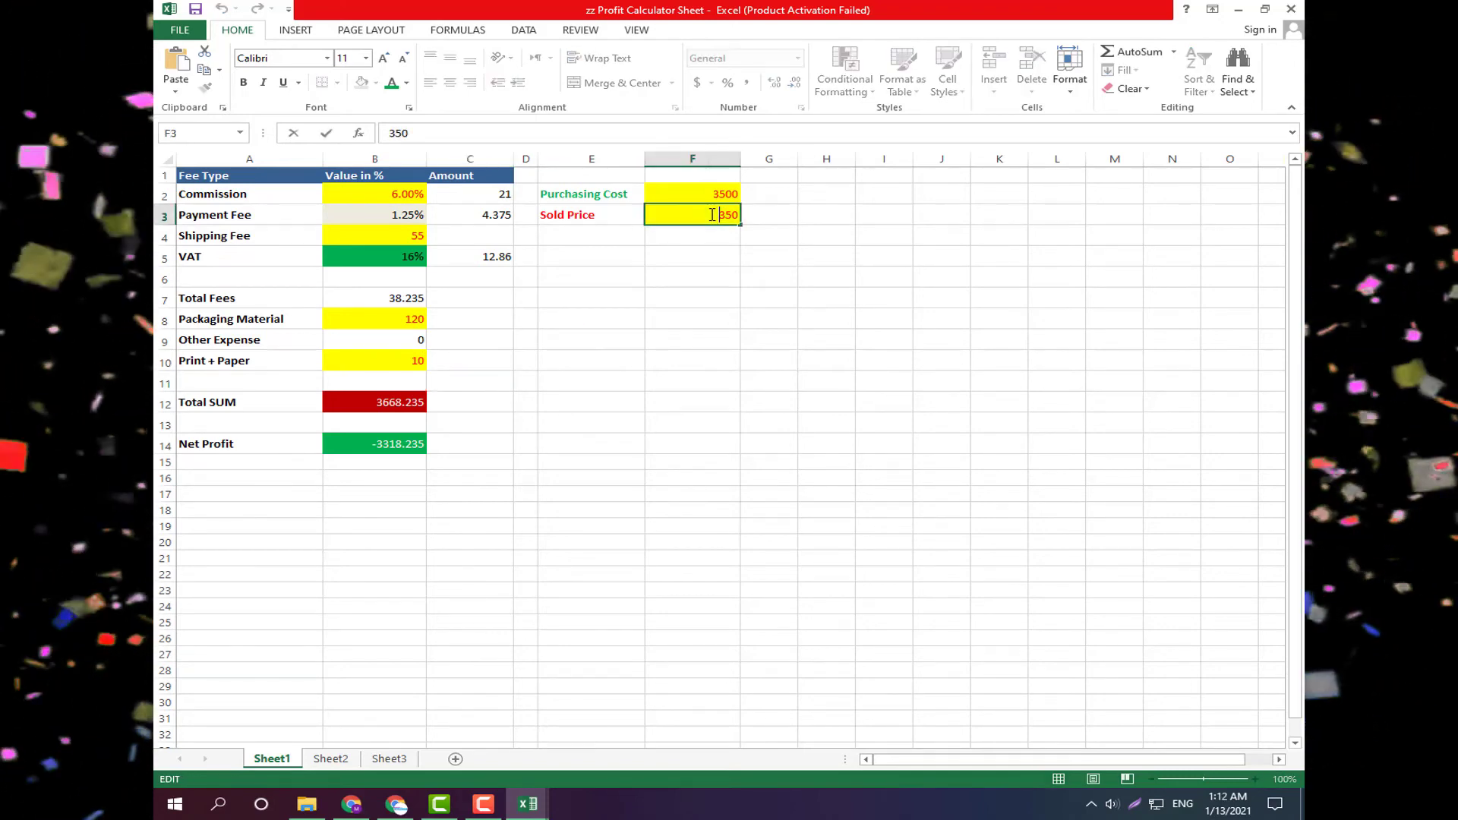
double_click(711, 214)
type("4000")
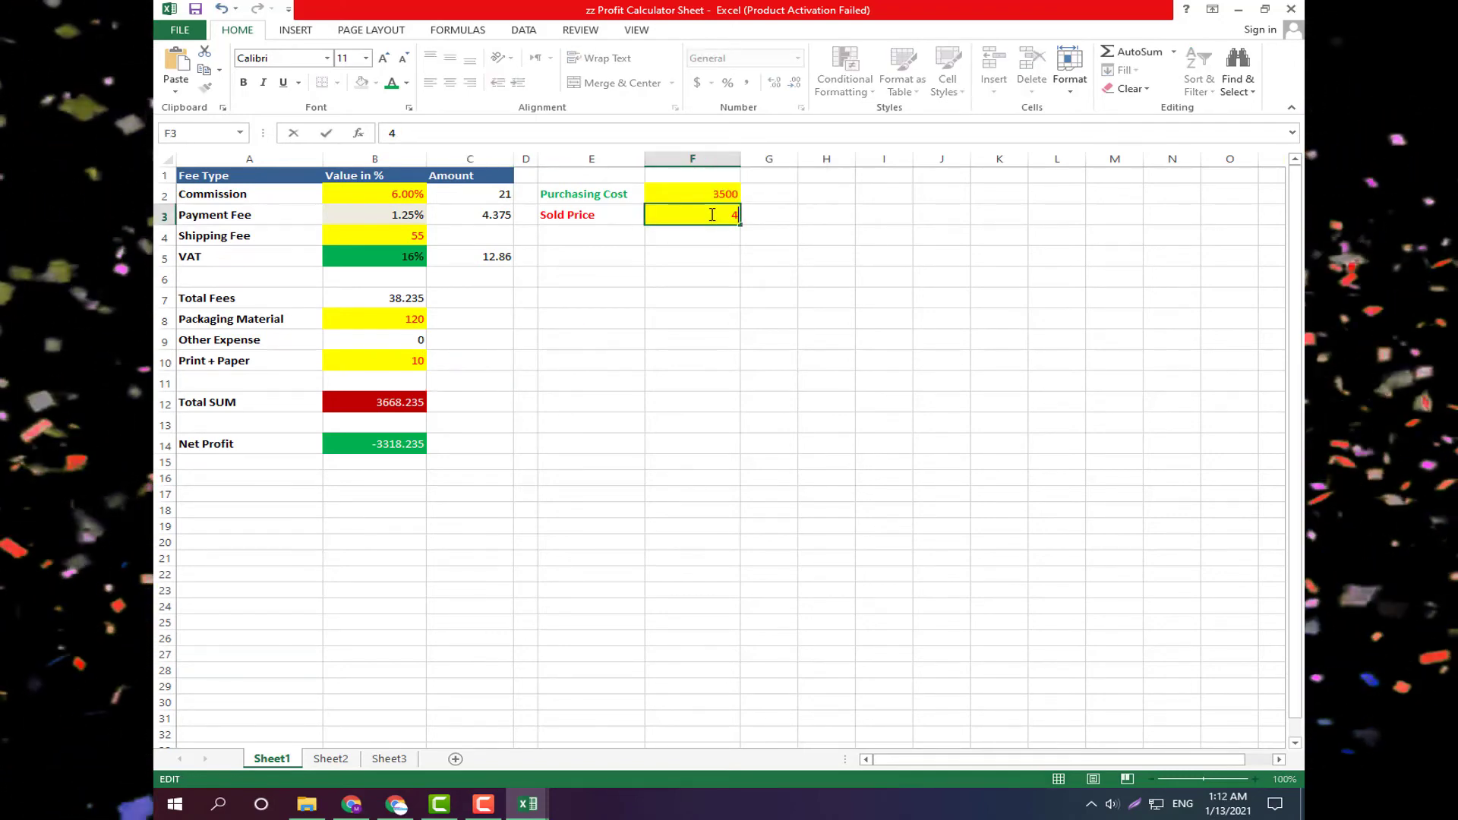
left_click(699, 250)
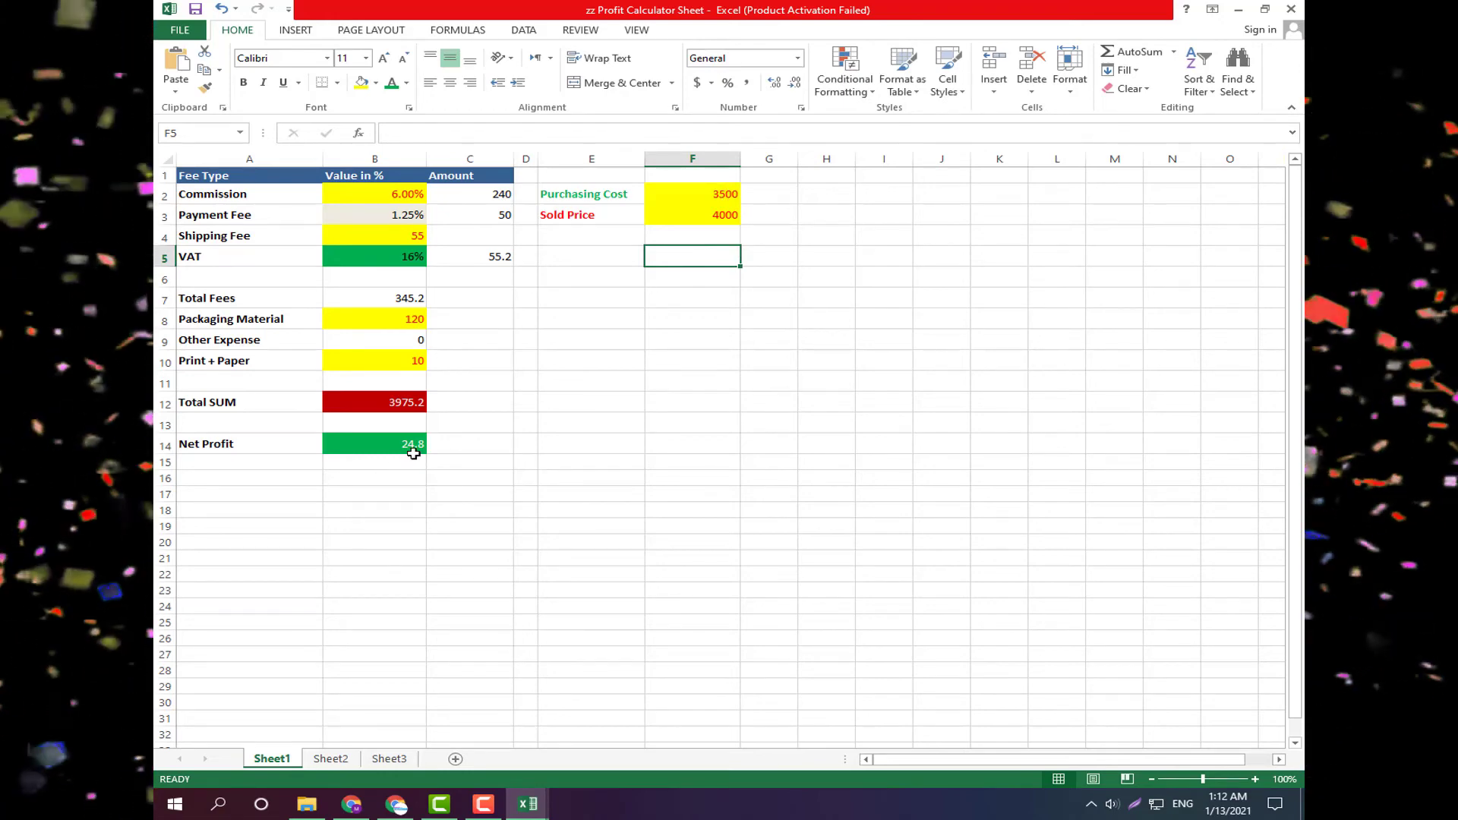
Raise the Sold Price in cell F3 to 4300 and compare the net profit.
left_click(709, 215)
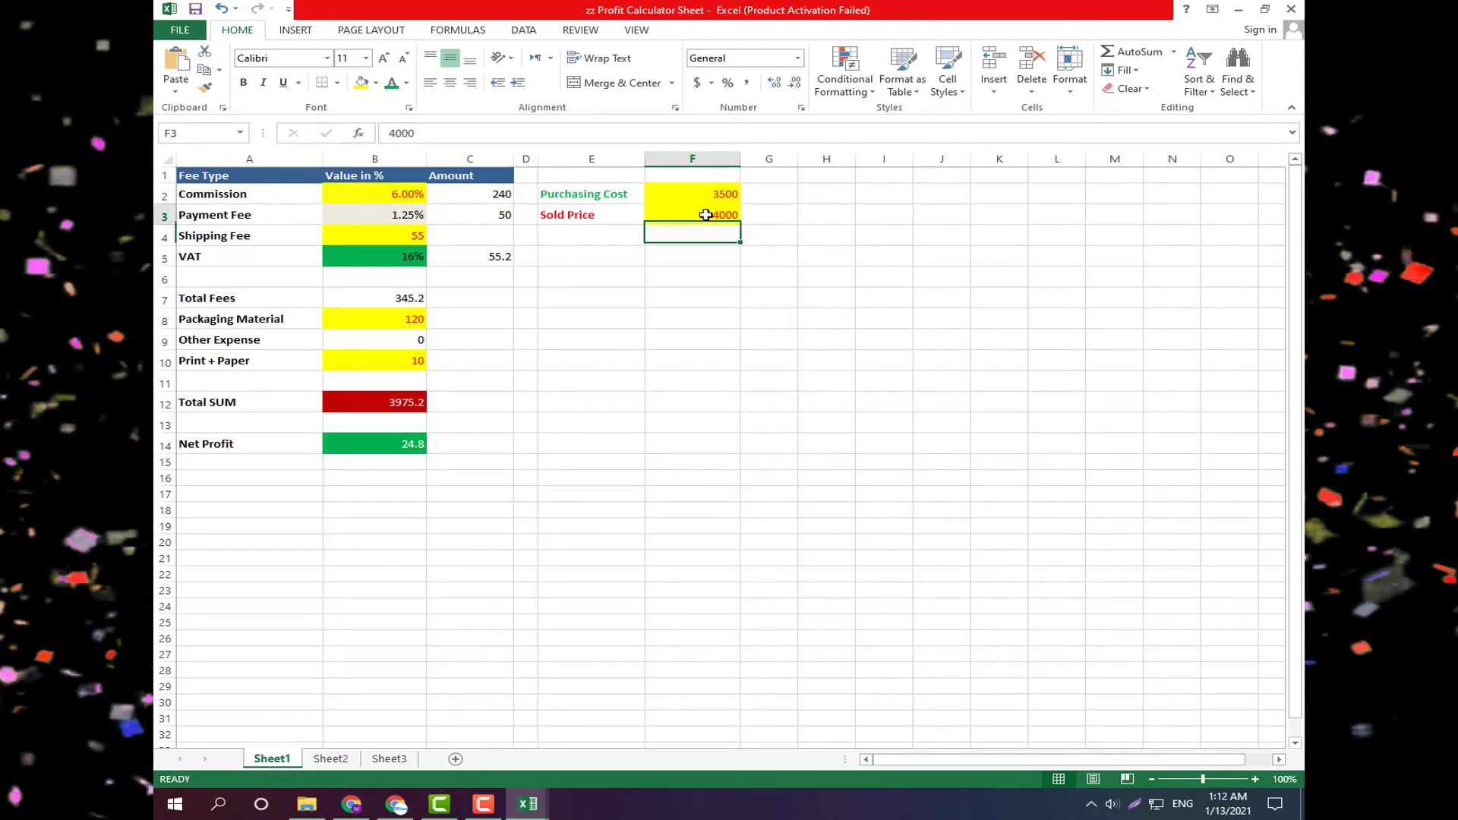
double_click(708, 215)
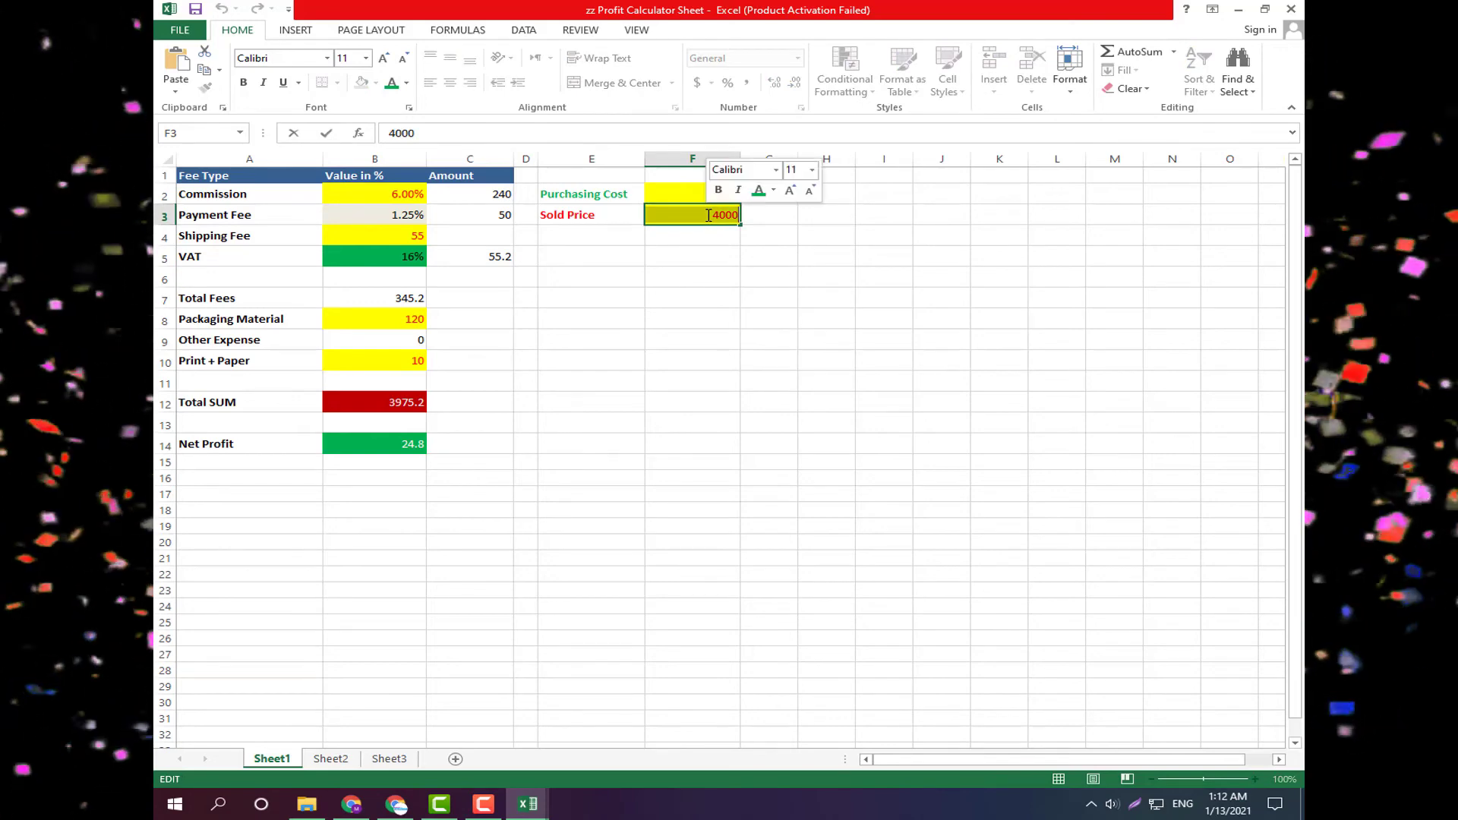
type("4")
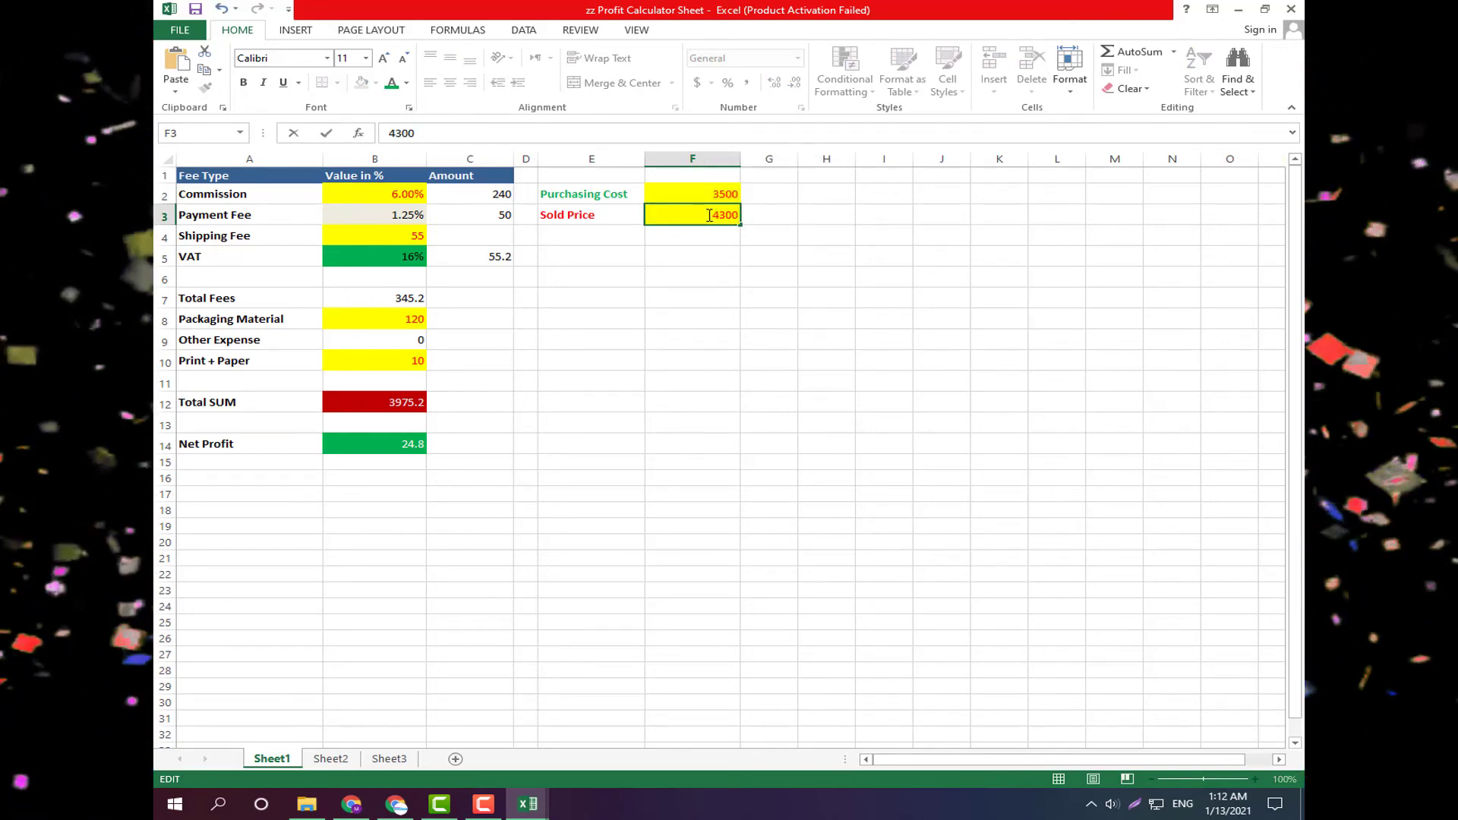
left_click(711, 277)
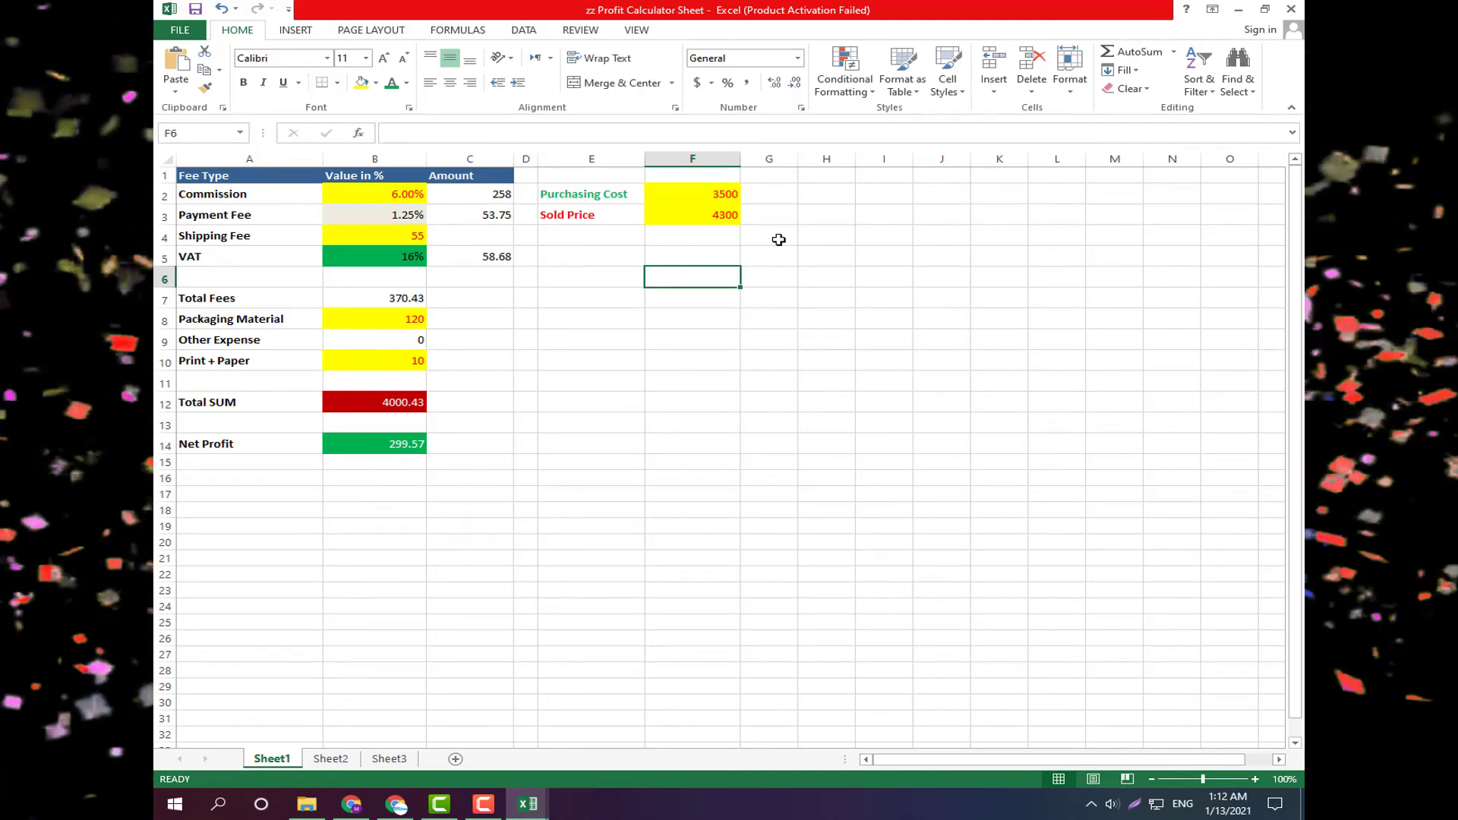
Change the Sold Price in cell F3 to 4900 and check the net profit.
double_click(719, 216)
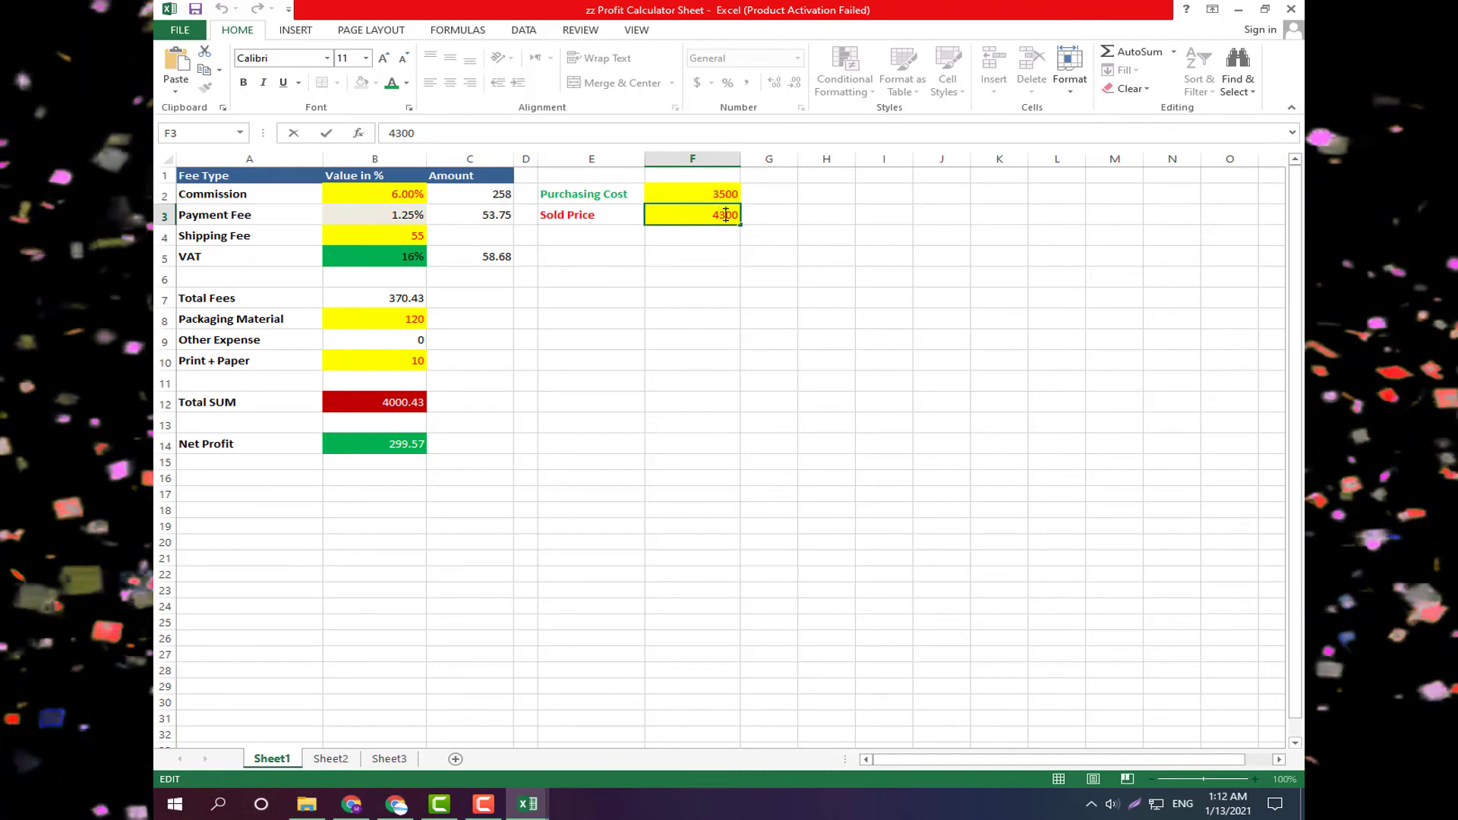
key("BackSpace")
key("BackSpace")
key("BackSpace")
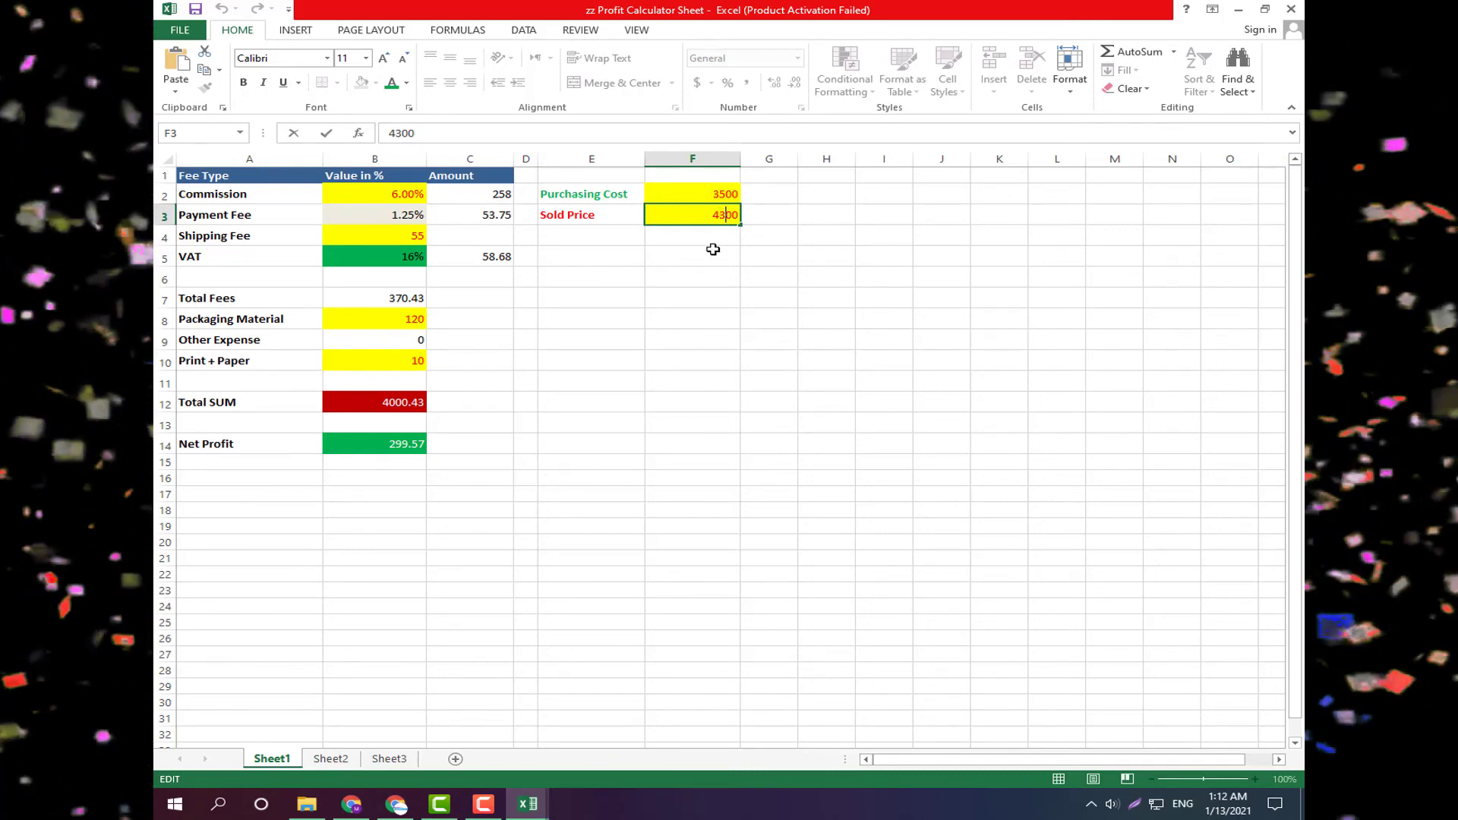
type("900")
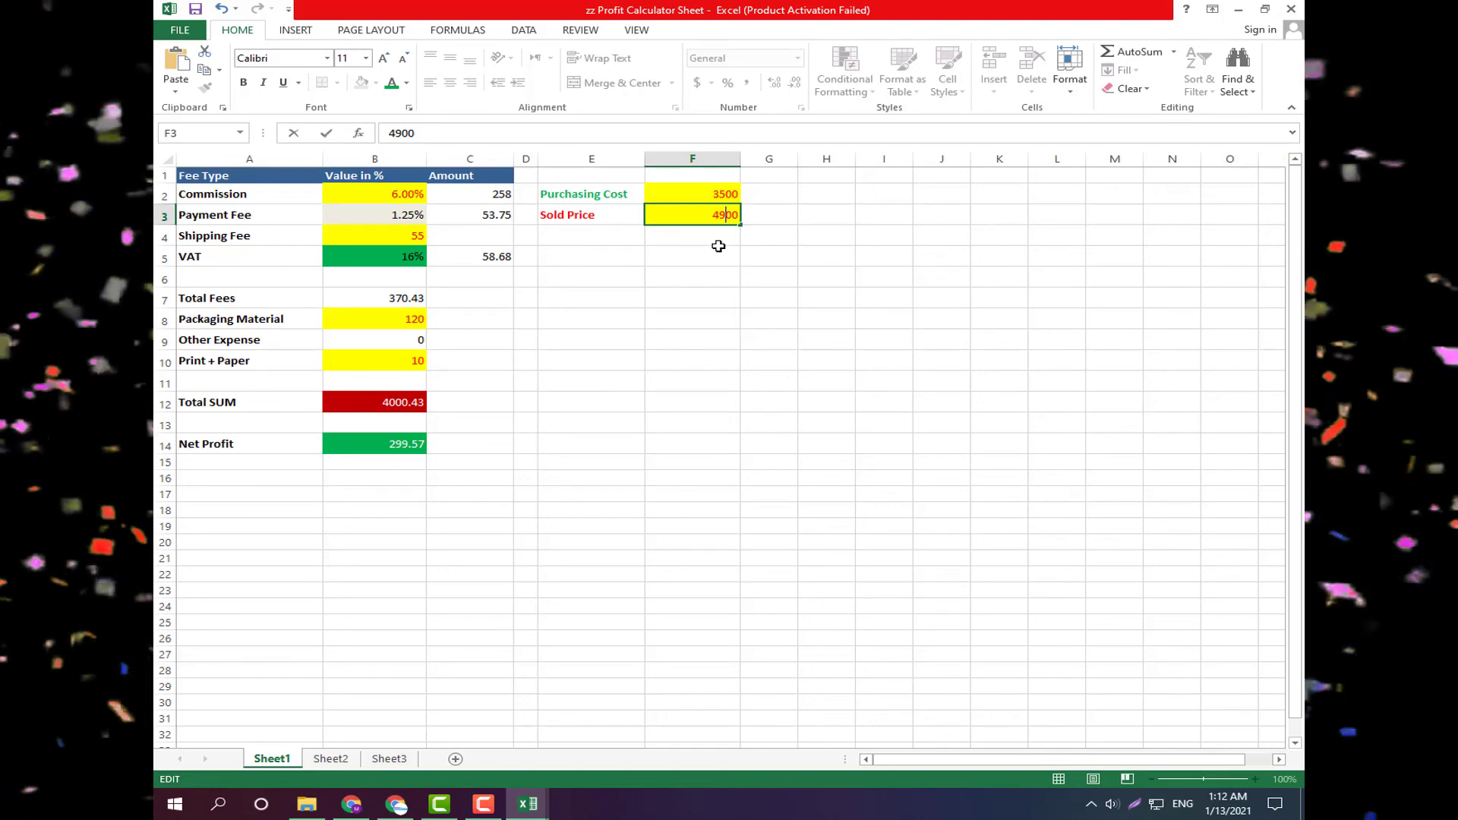
left_click(712, 249)
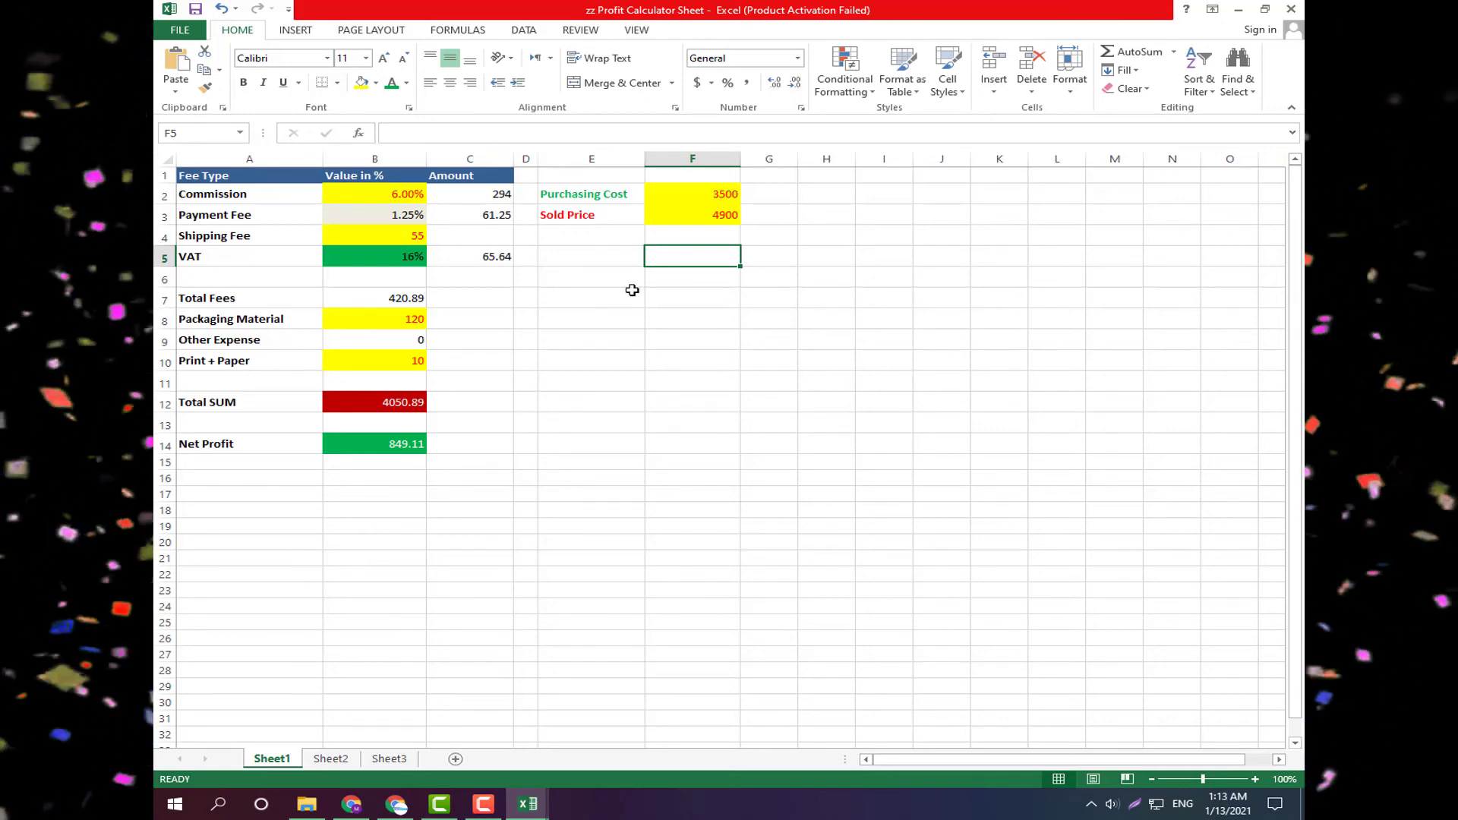
Set the Sold Price in cell F3 to 5500.
double_click(737, 215)
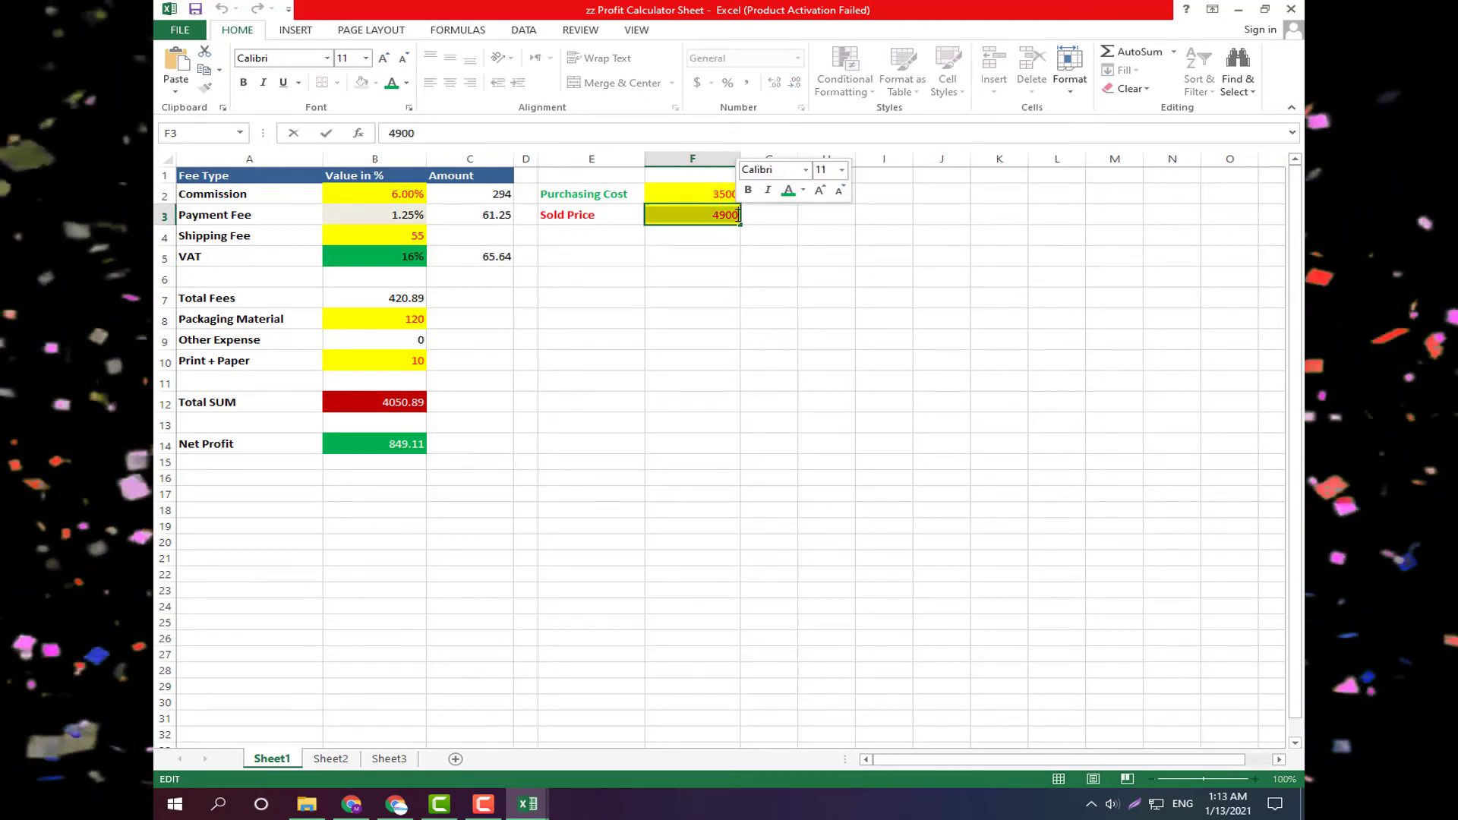
type("5500")
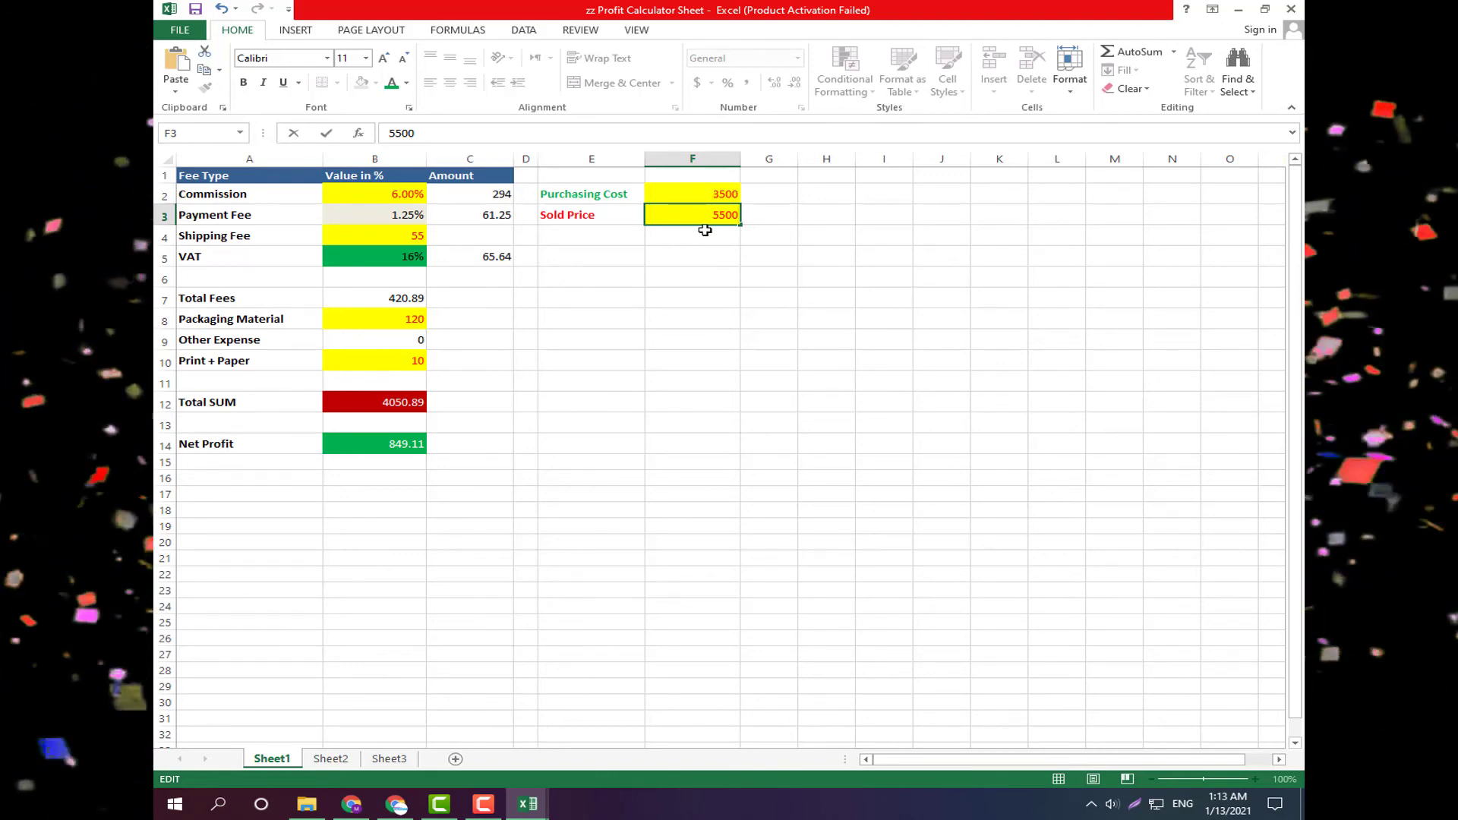
left_click(693, 258)
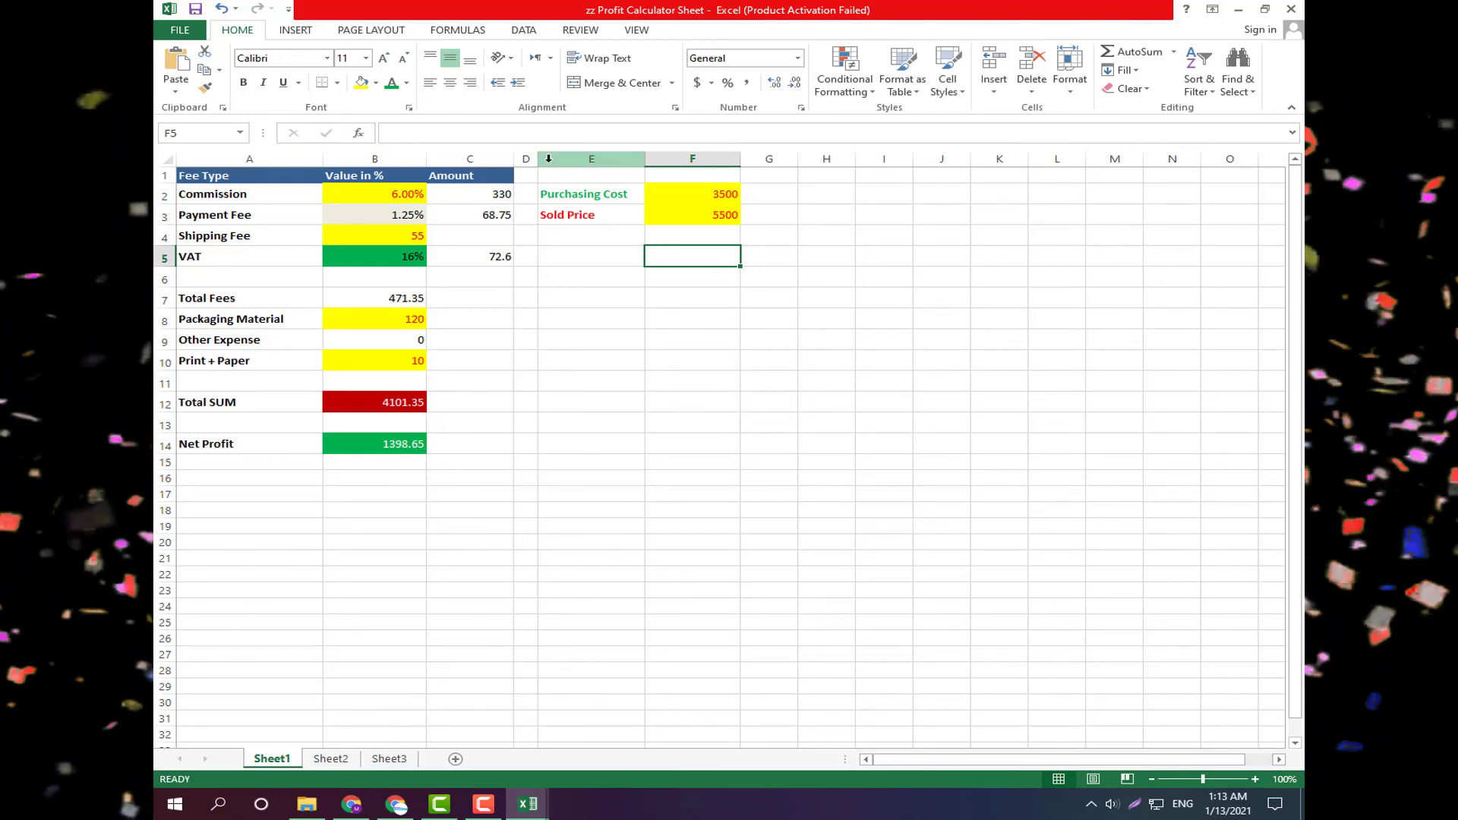
left_click(183, 32)
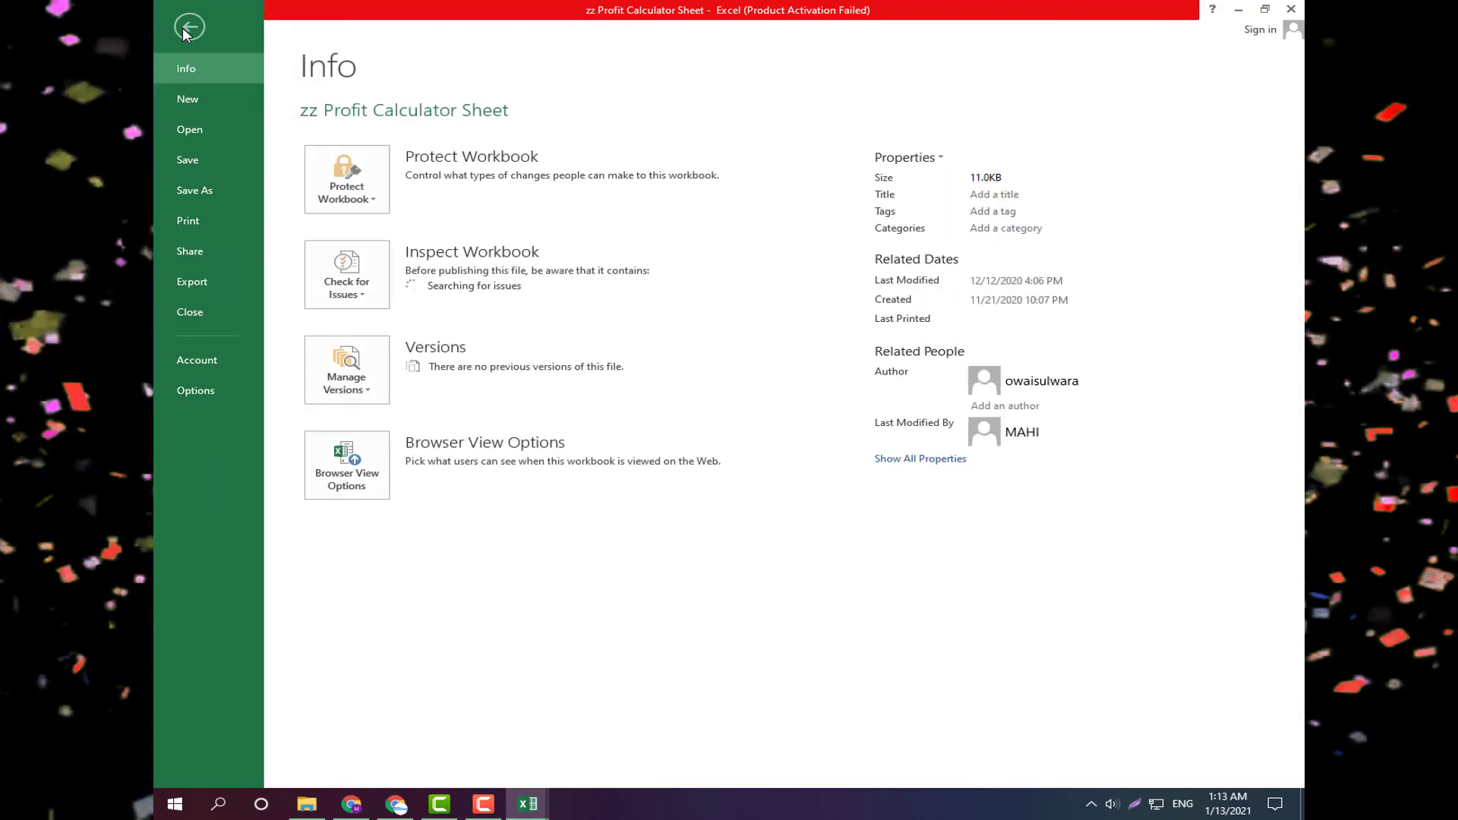
left_click(180, 27)
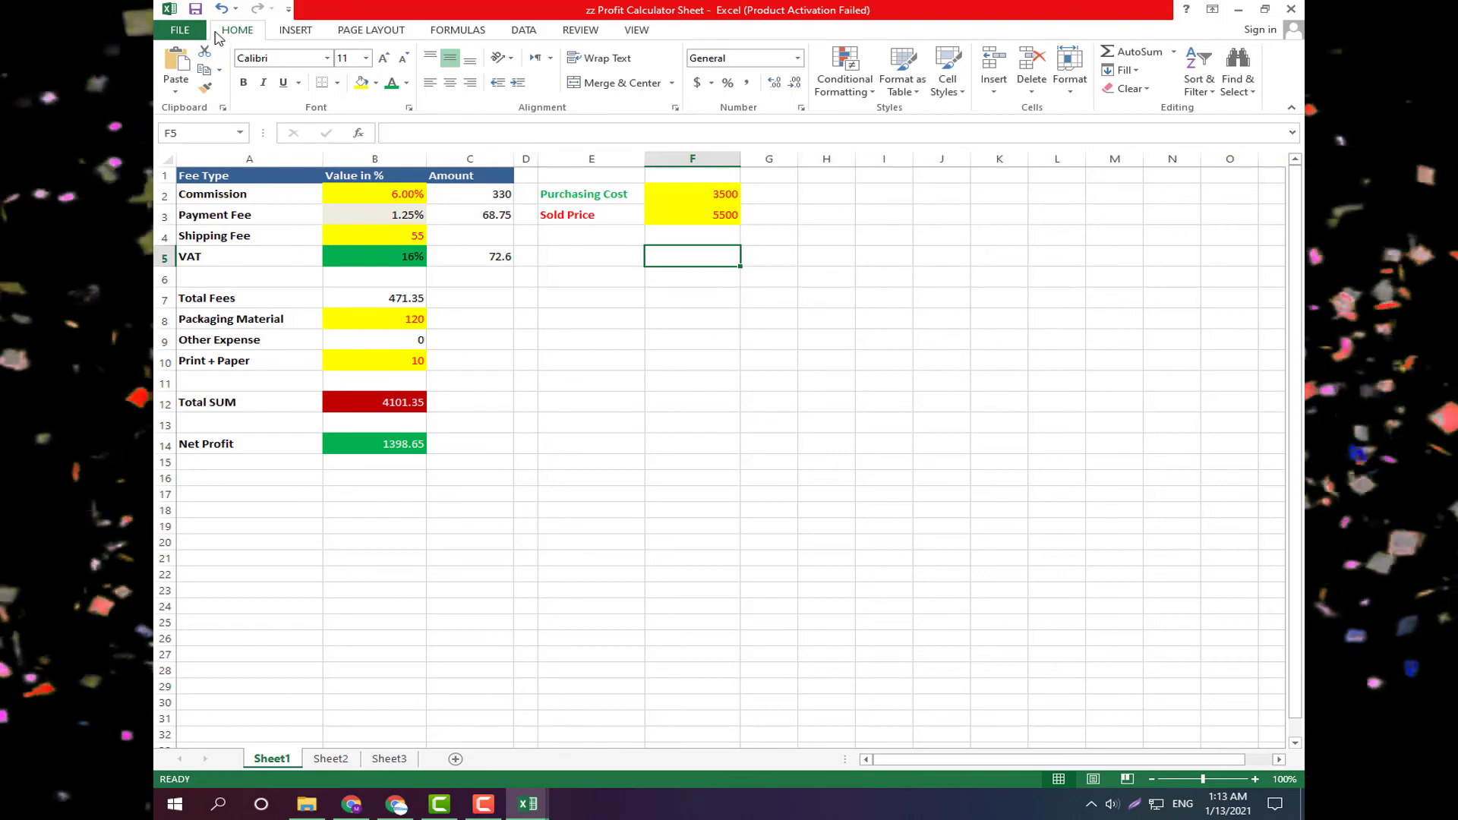
left_click(219, 71)
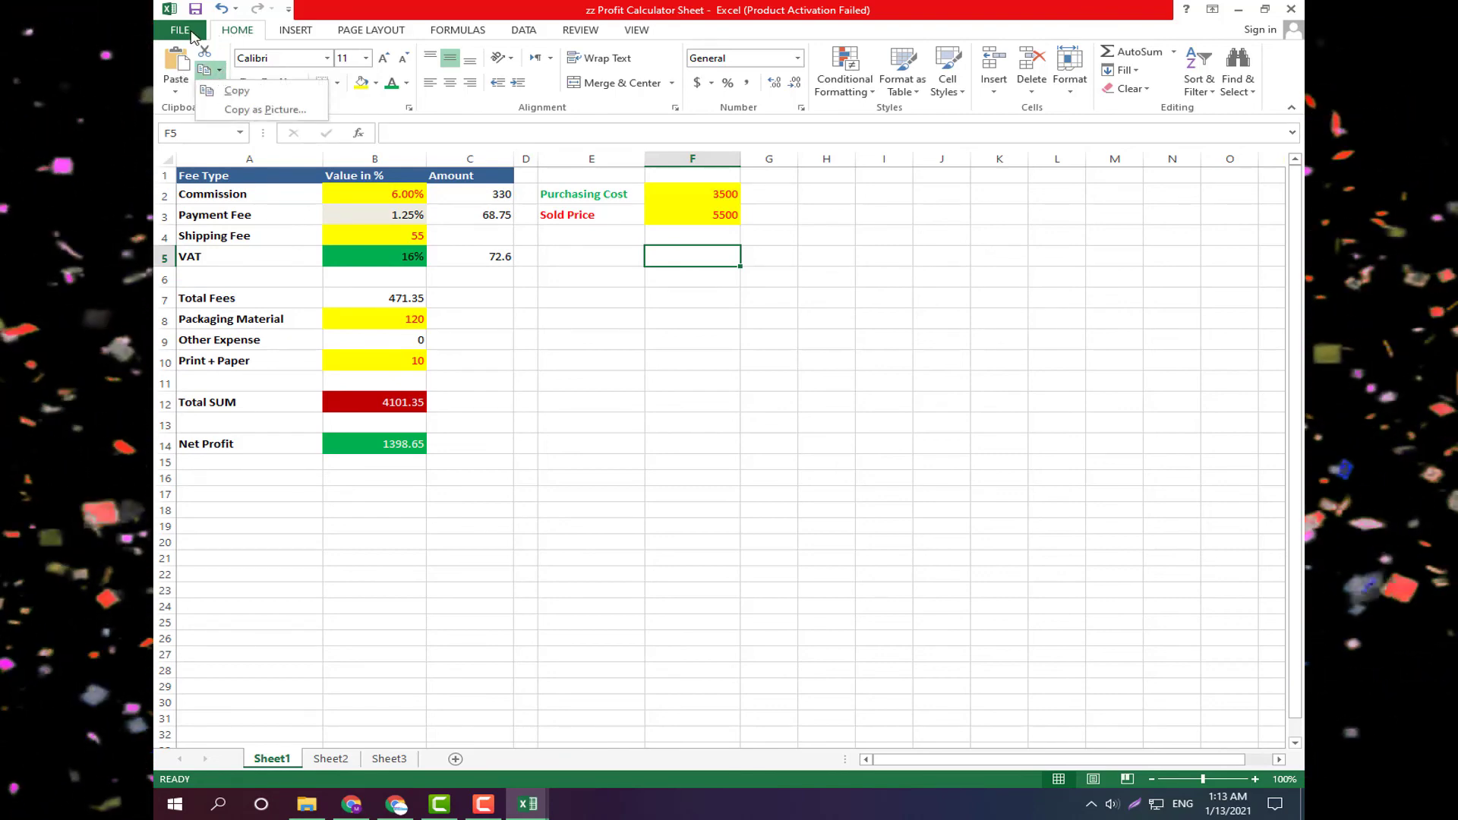
left_click(544, 343)
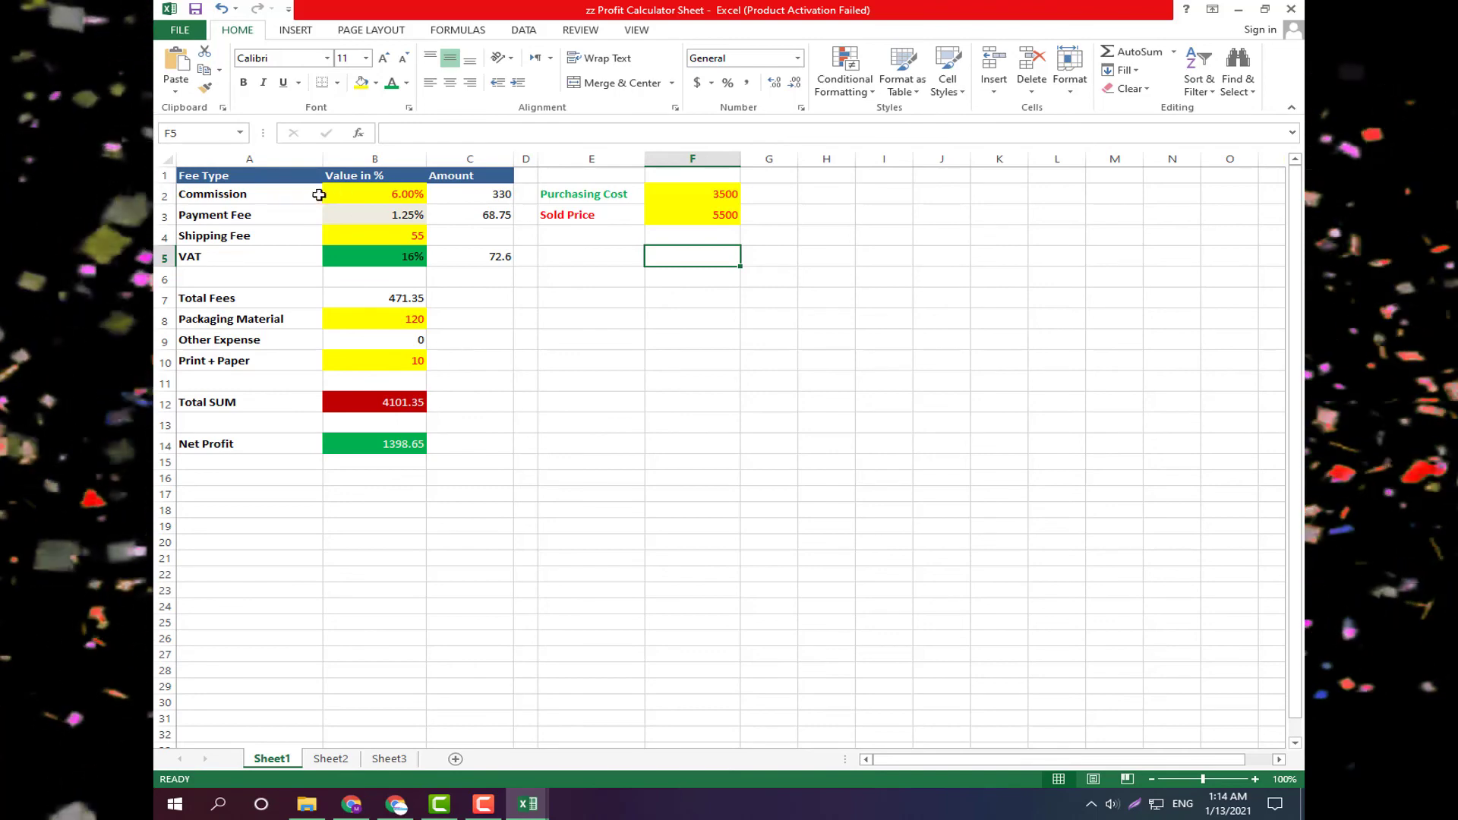
Go through the yellow input cells for commission, shipping fee, packaging material, print and paper, purchasing cost and sold price.
left_click(373, 195)
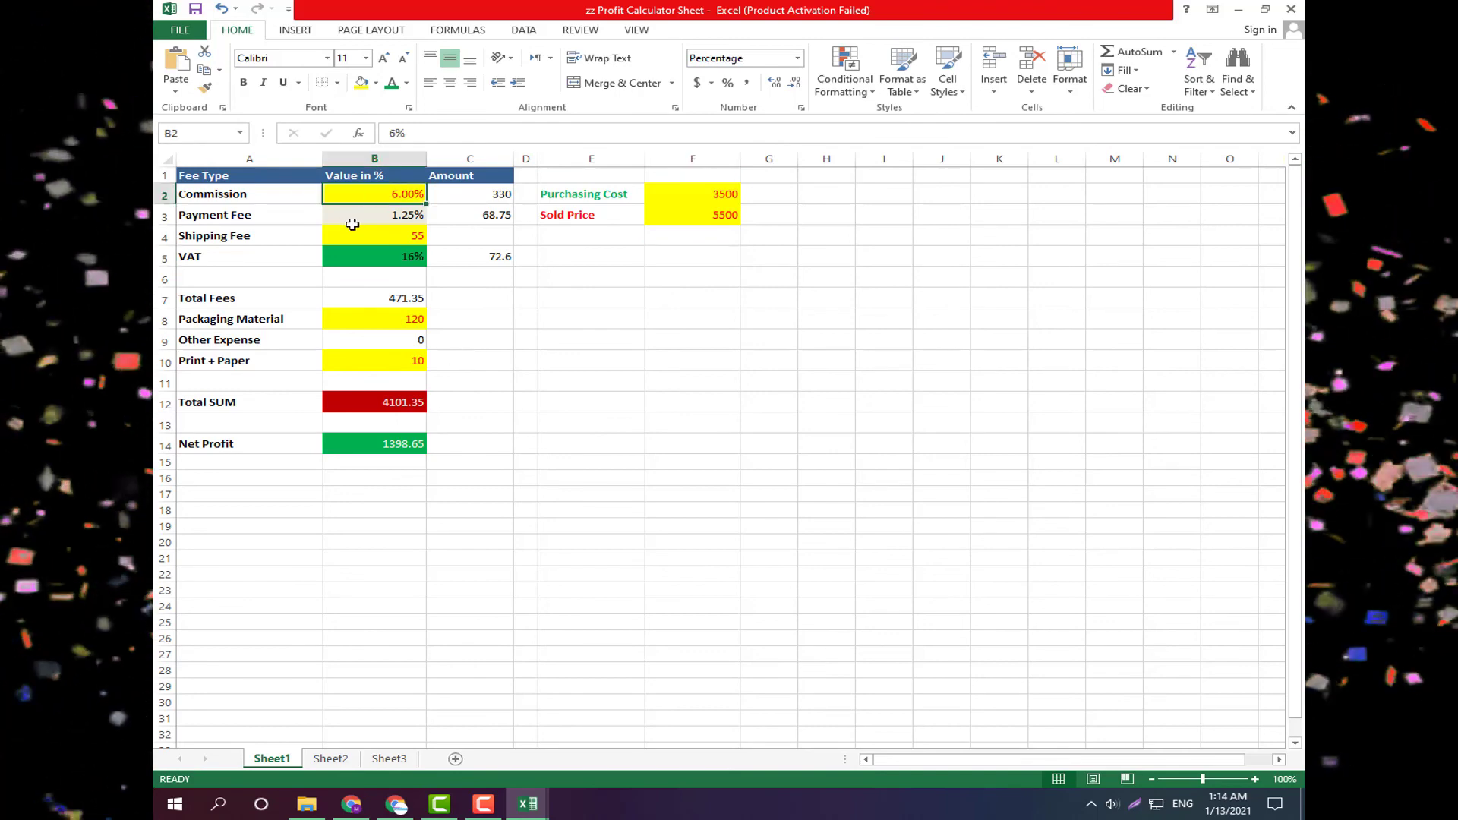
left_click(357, 229)
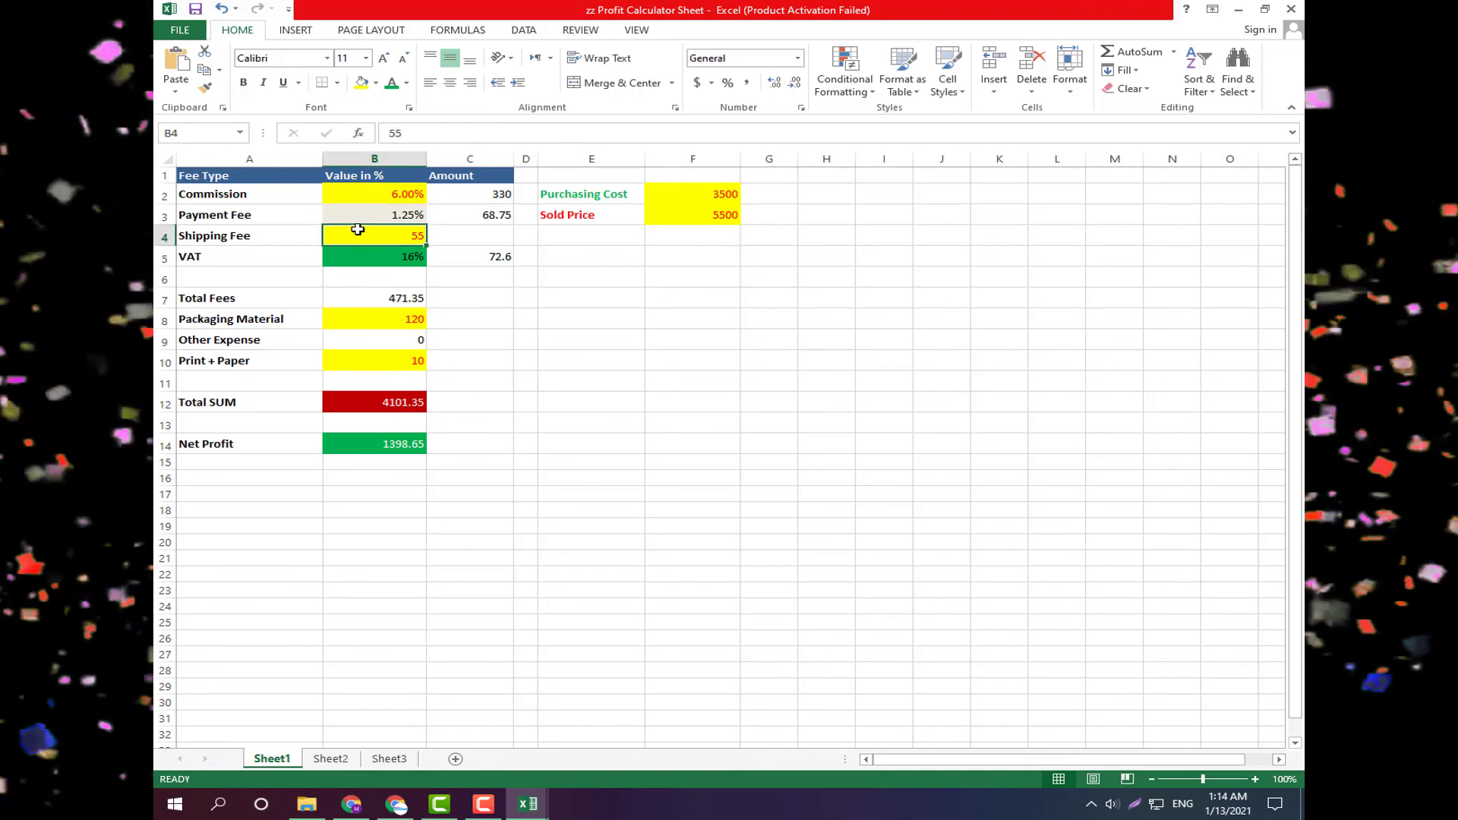
left_click(366, 319)
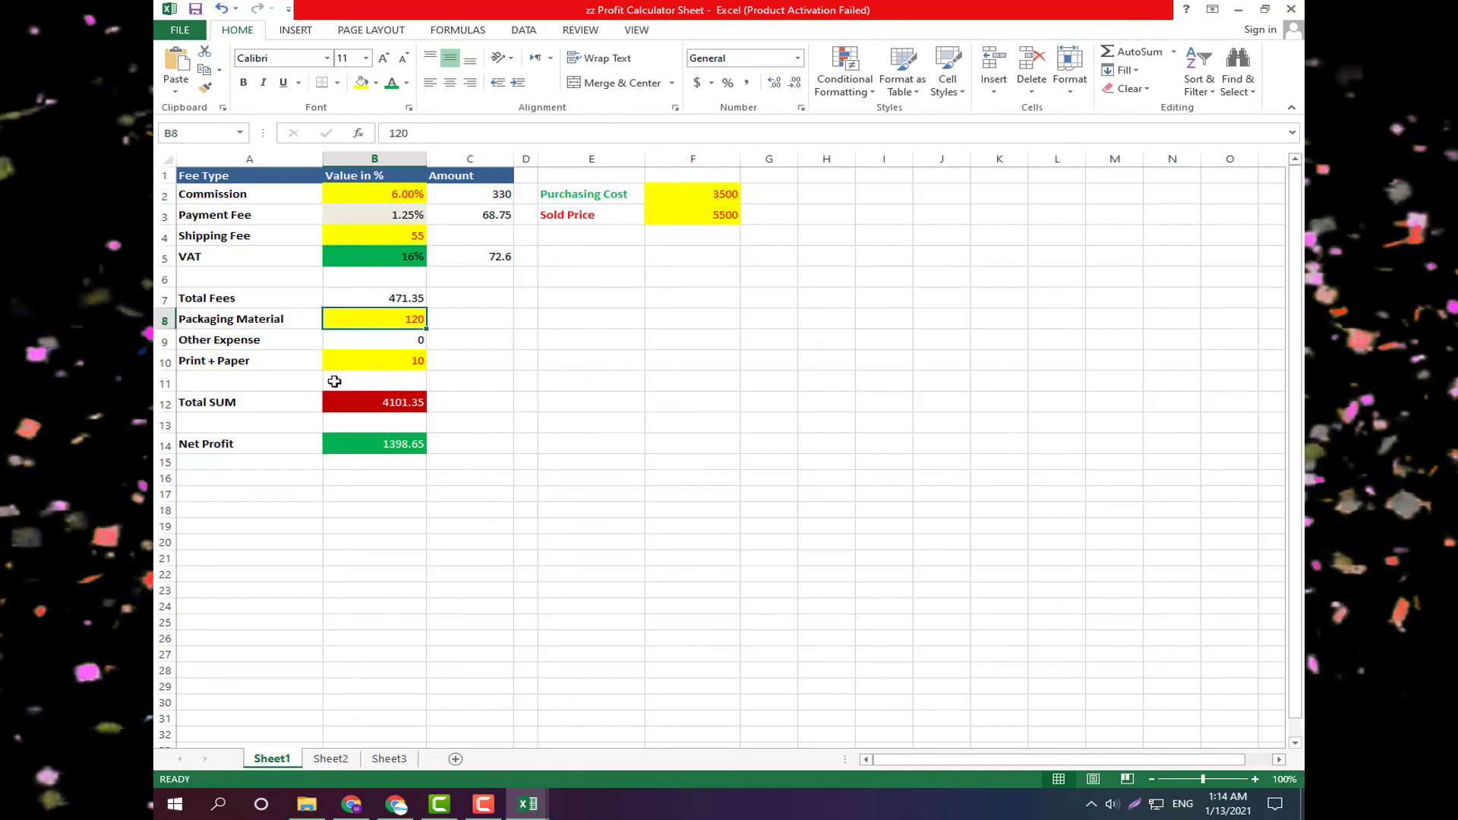
left_click(362, 365)
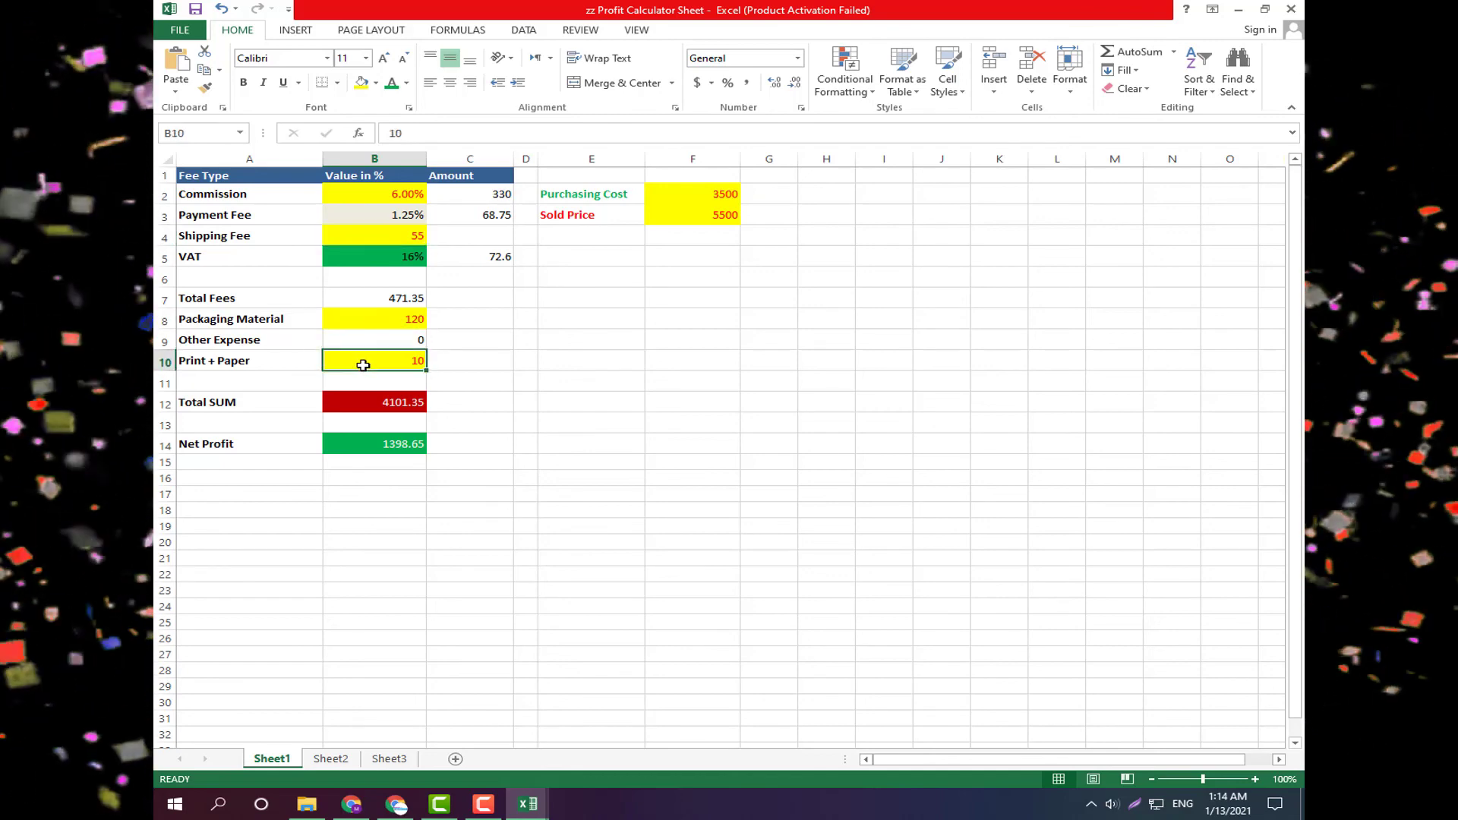
left_click(678, 199)
left_click(679, 220)
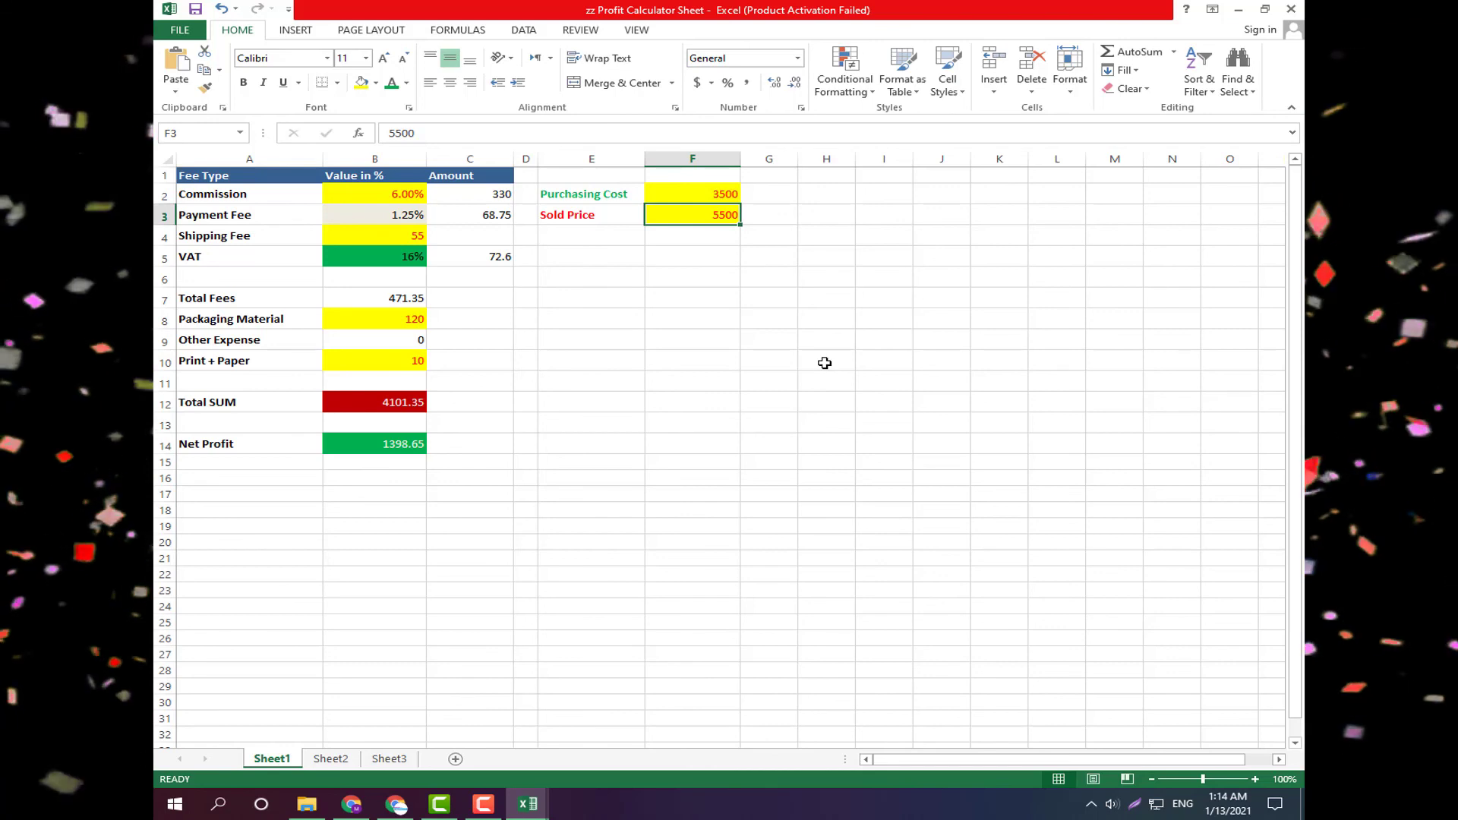
Close the profit calculator workbook with its changes saved, and close the Daraz Shipping Rates workbook after looking over its destination tables.
left_click(1291, 9)
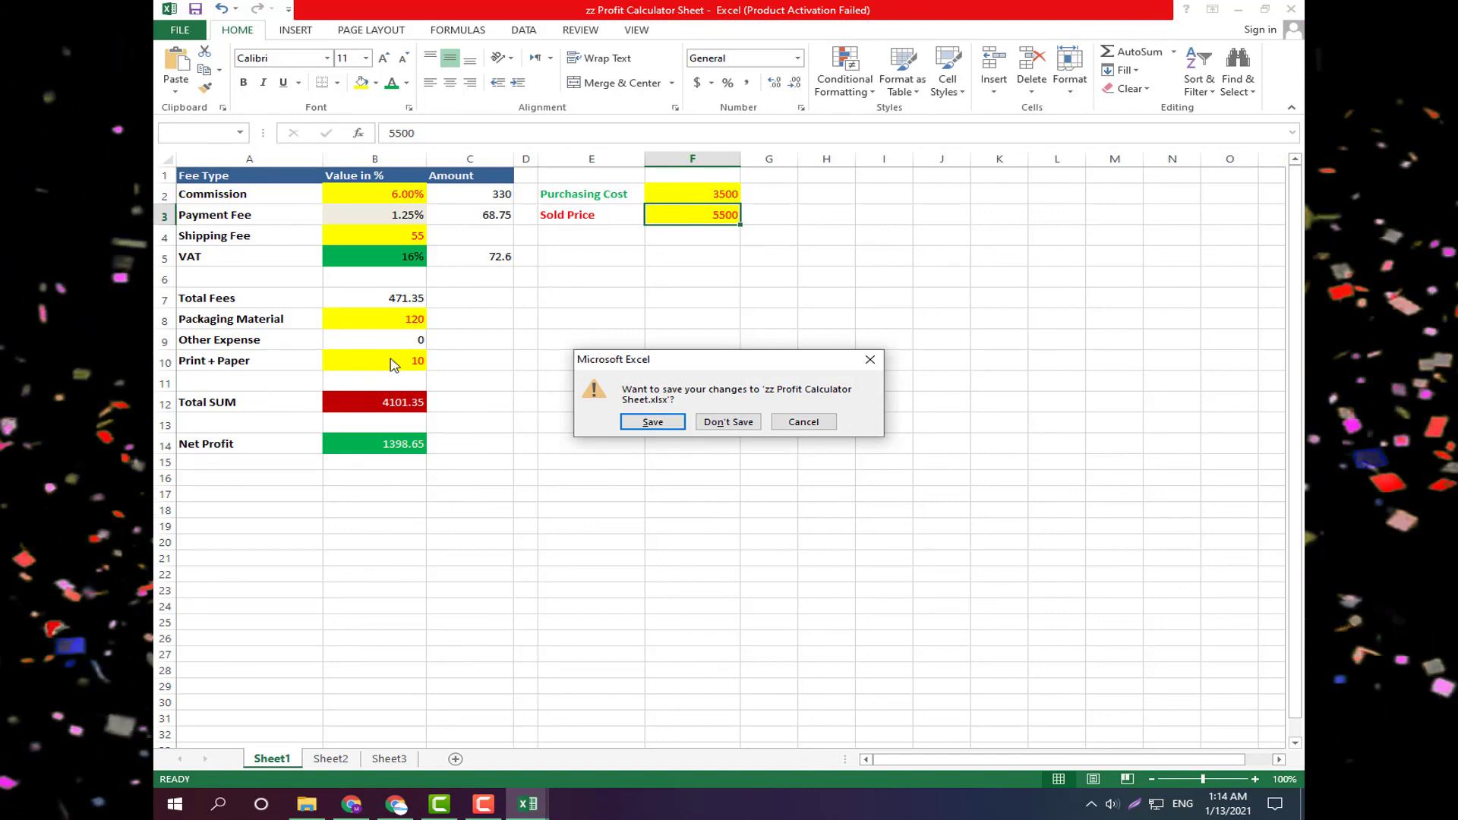
left_click(667, 423)
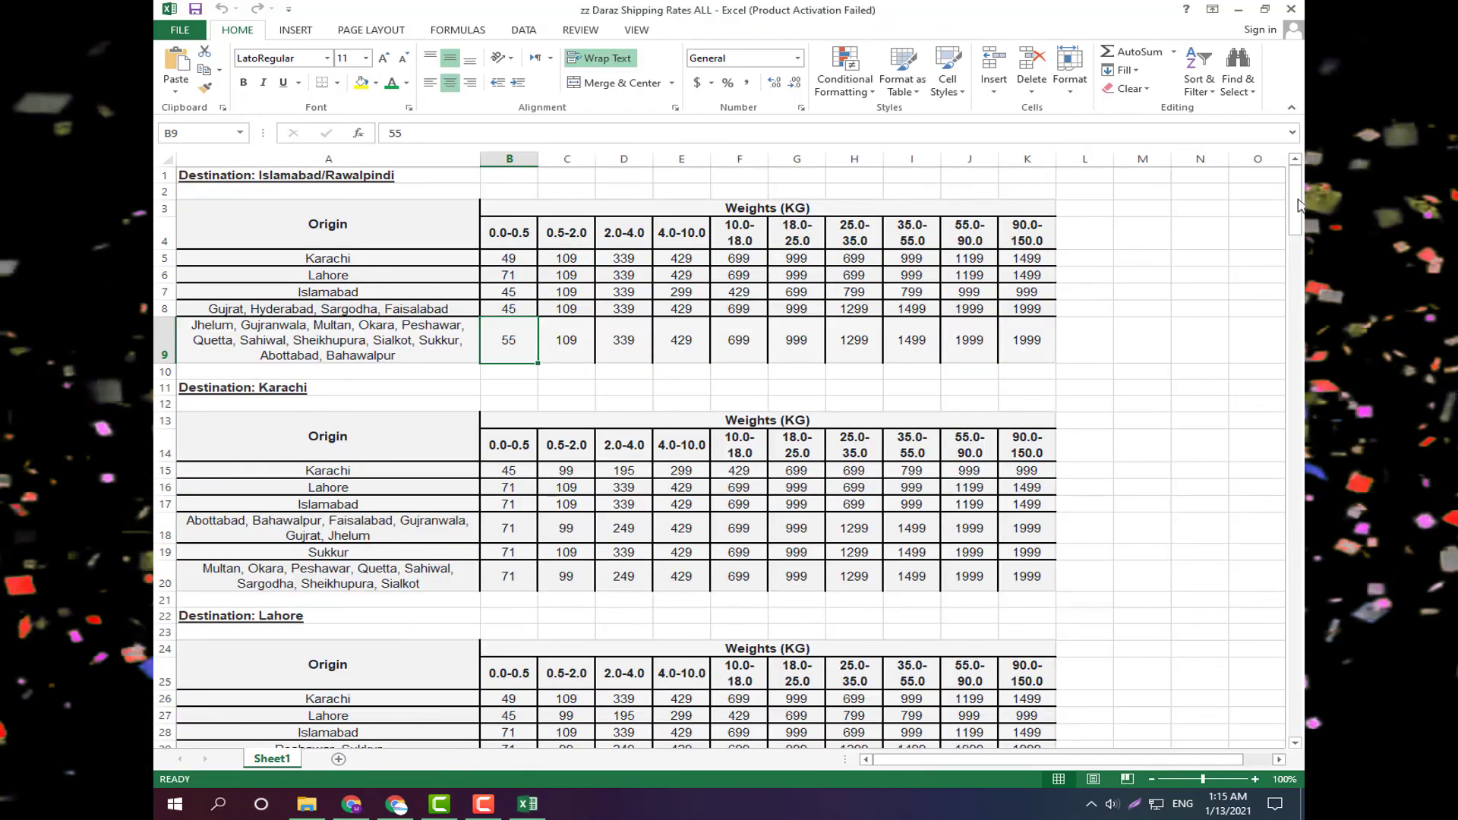
scroll(426, 287, "down", 7)
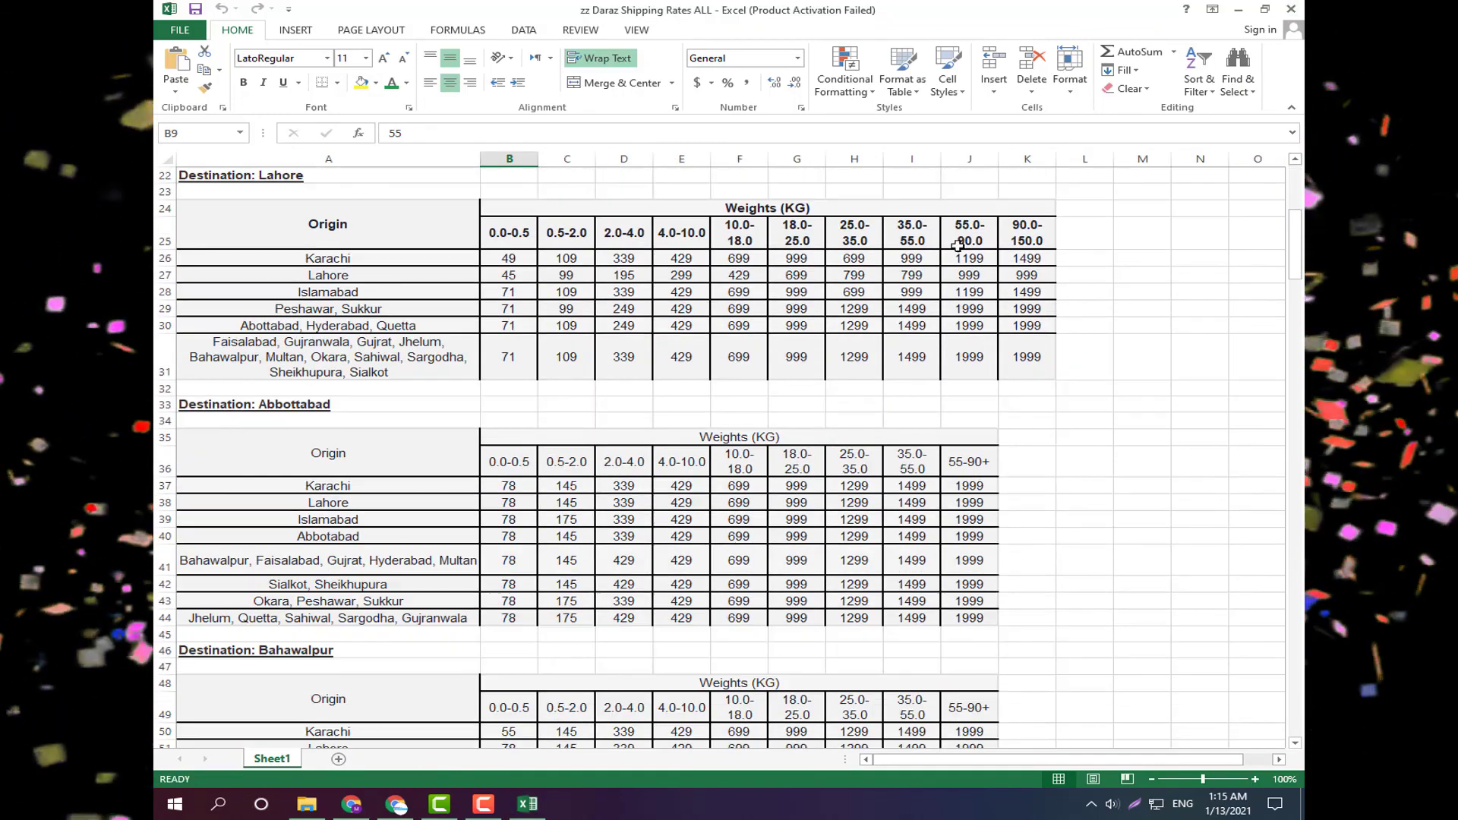
scroll(875, 273, "down", 5)
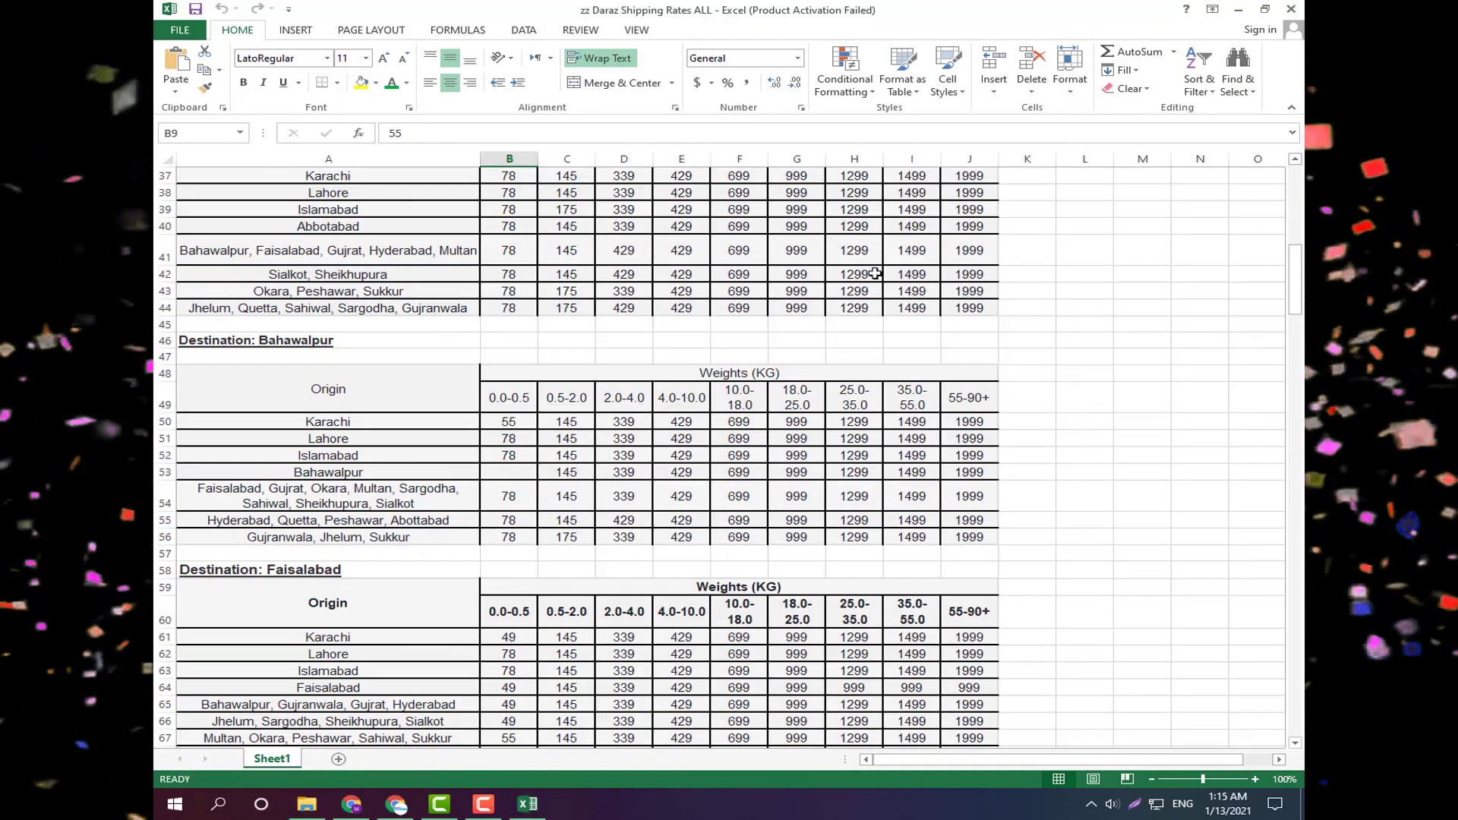
left_click(1291, 9)
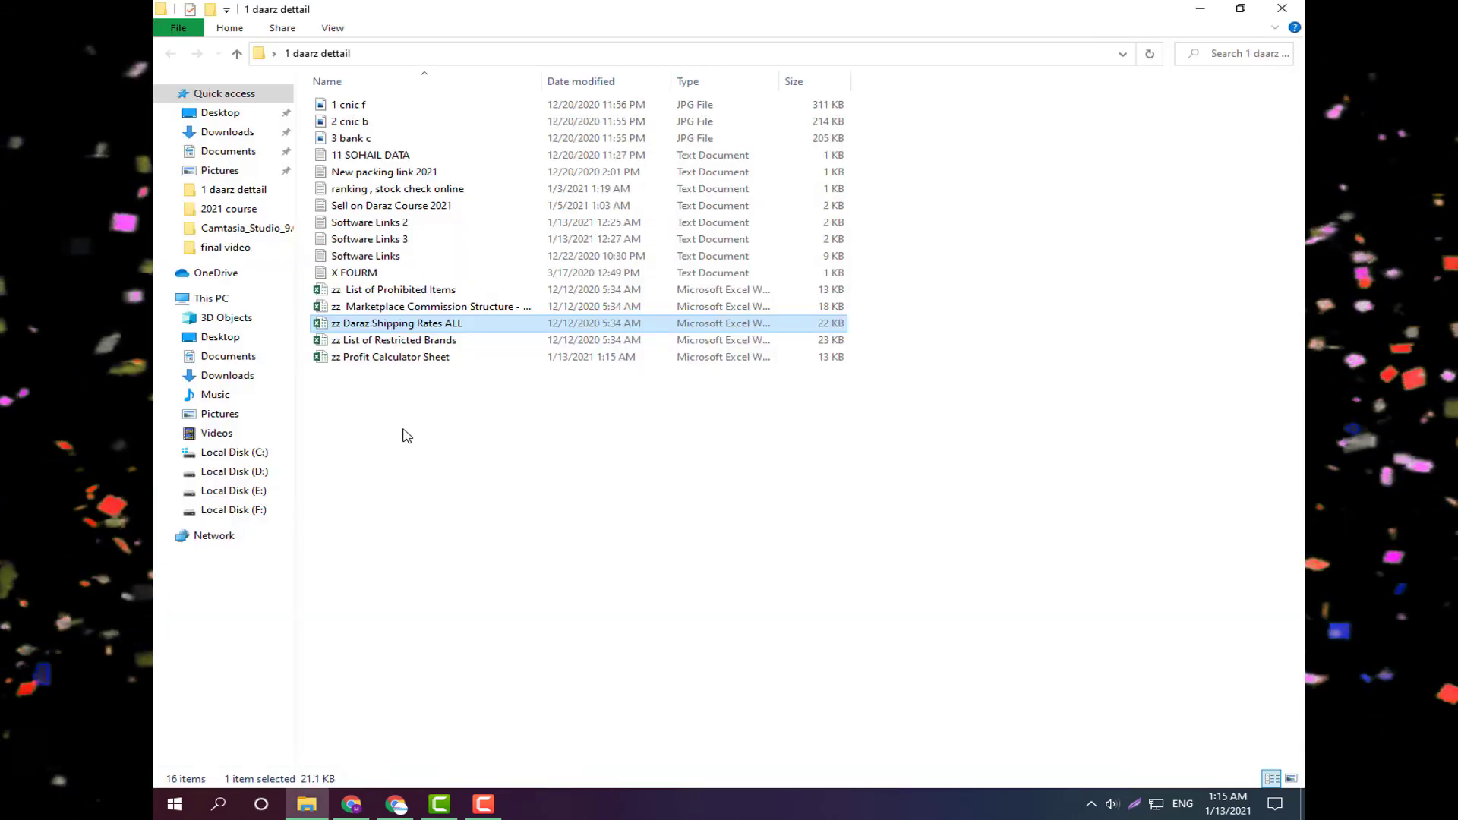
Select the five Excel workbooks whose names start with zz in the folder and minimize the folder window.
left_click_drag(353, 328, 357, 284)
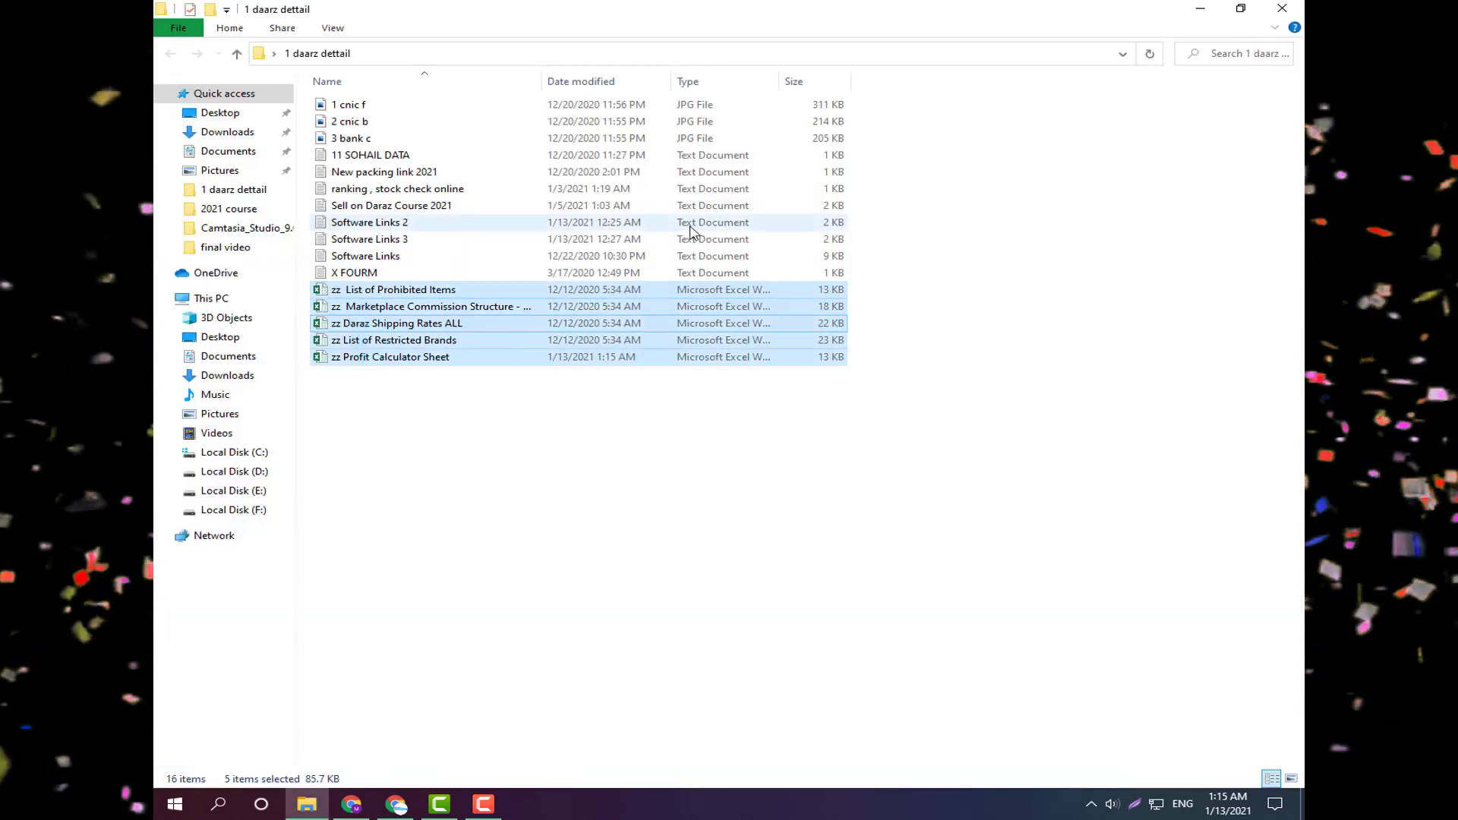
left_click(1191, 2)
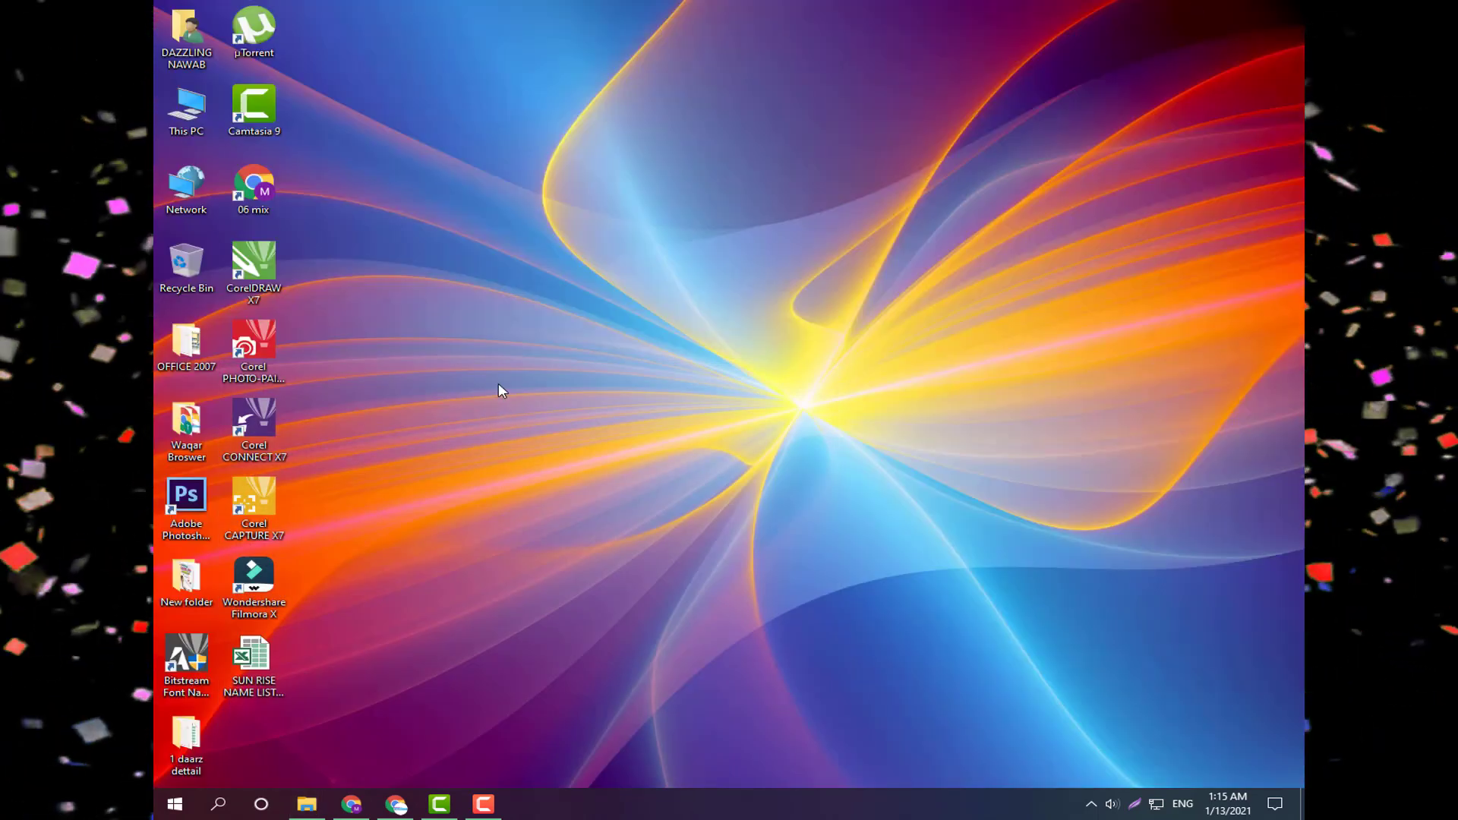